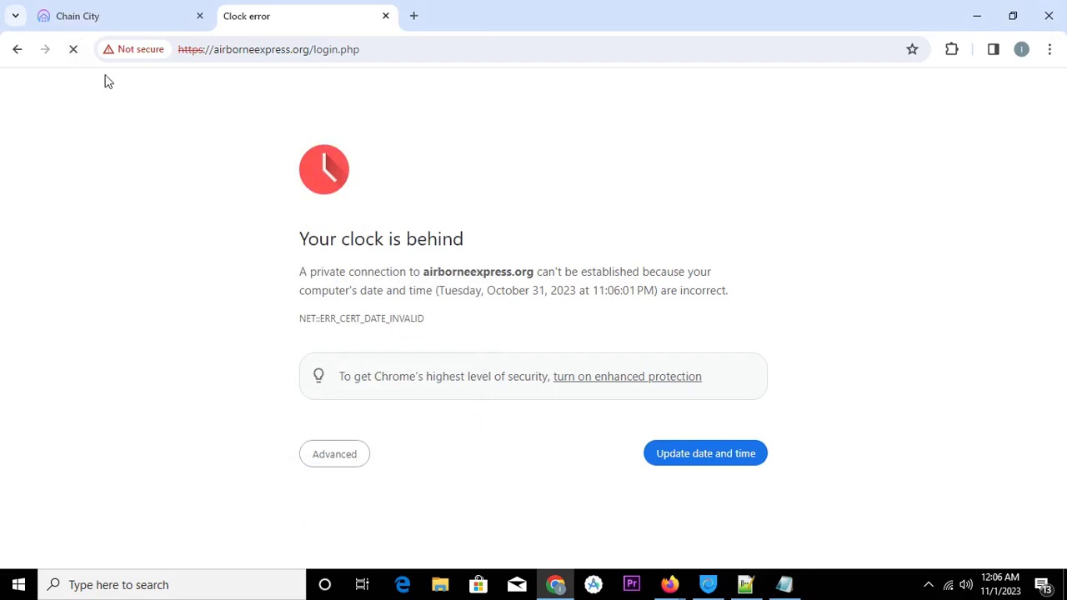
Bring the Firefox window with the prefilled Airborne Express login page to the front
{"action": "mouse_move", "coordinate": [667, 587]}
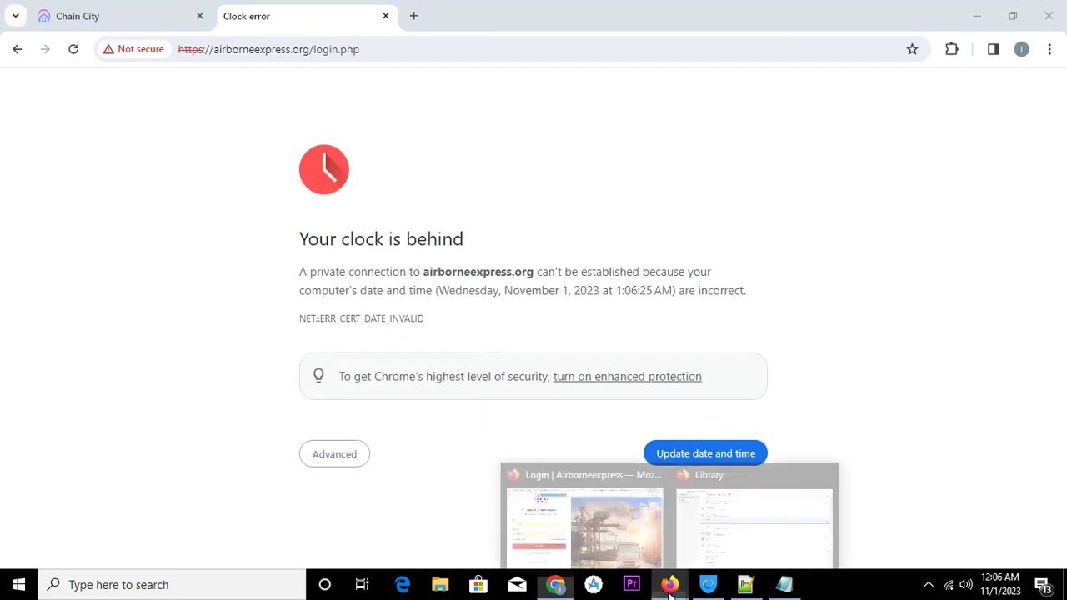
{"action": "left_click", "coordinate": [640, 527]}
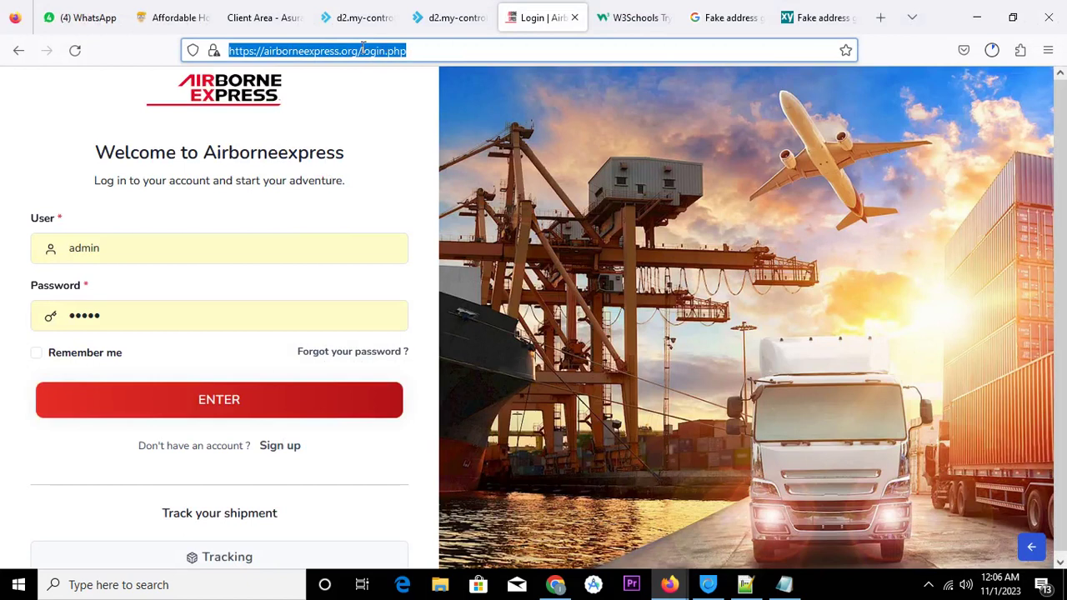
Reload and sign in to the Deprixa Control Panel, then switch to the 'Fake address generator free' results
{"action": "left_click", "coordinate": [74, 50]}
{"action": "left_click", "coordinate": [237, 408]}
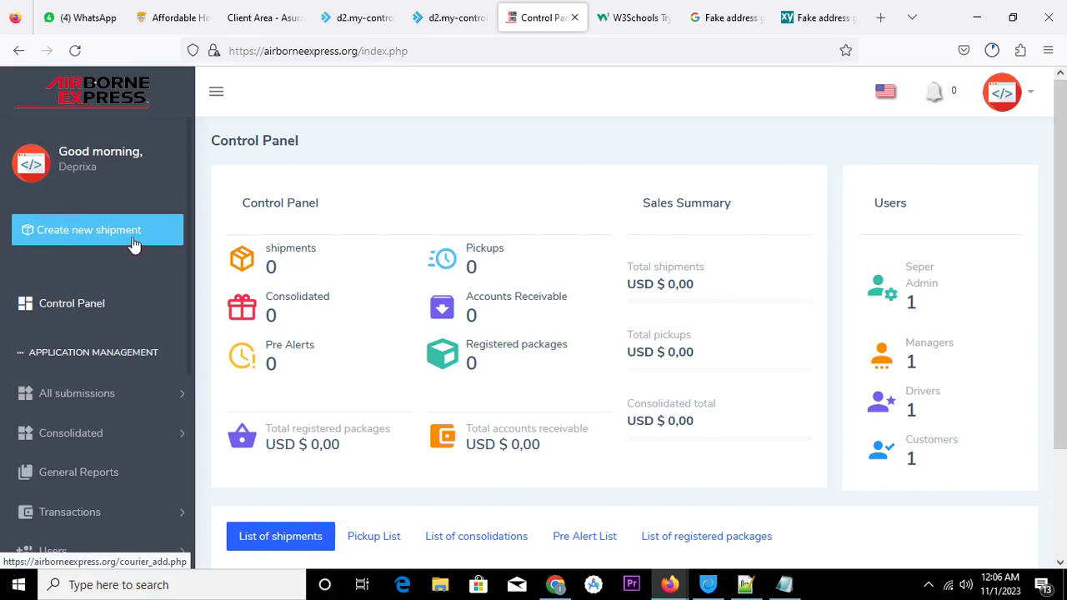
{"action": "left_click", "coordinate": [929, 586]}
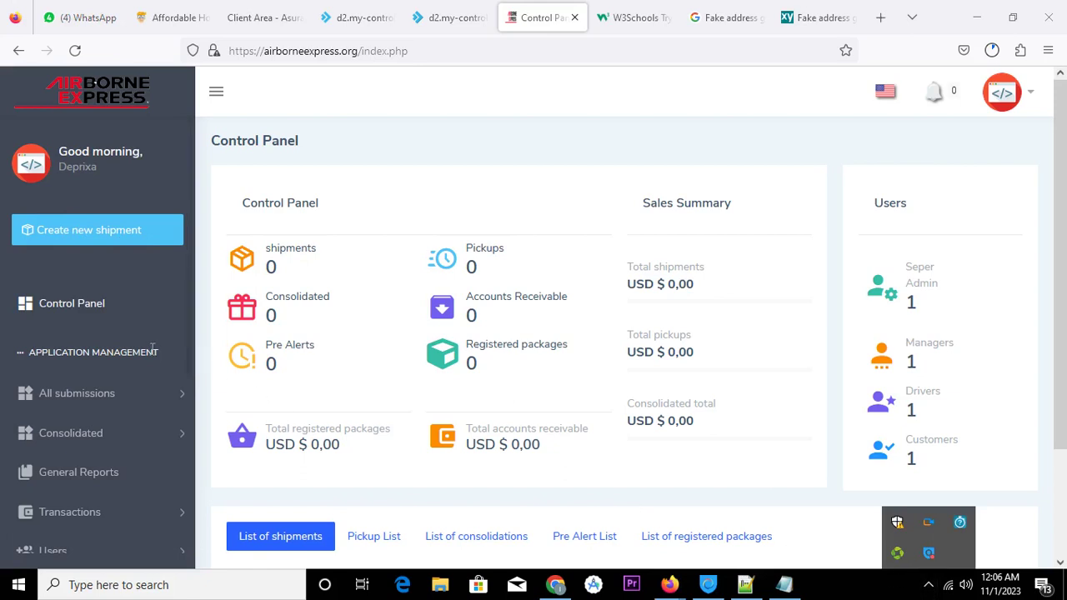
{"action": "left_click", "coordinate": [138, 173]}
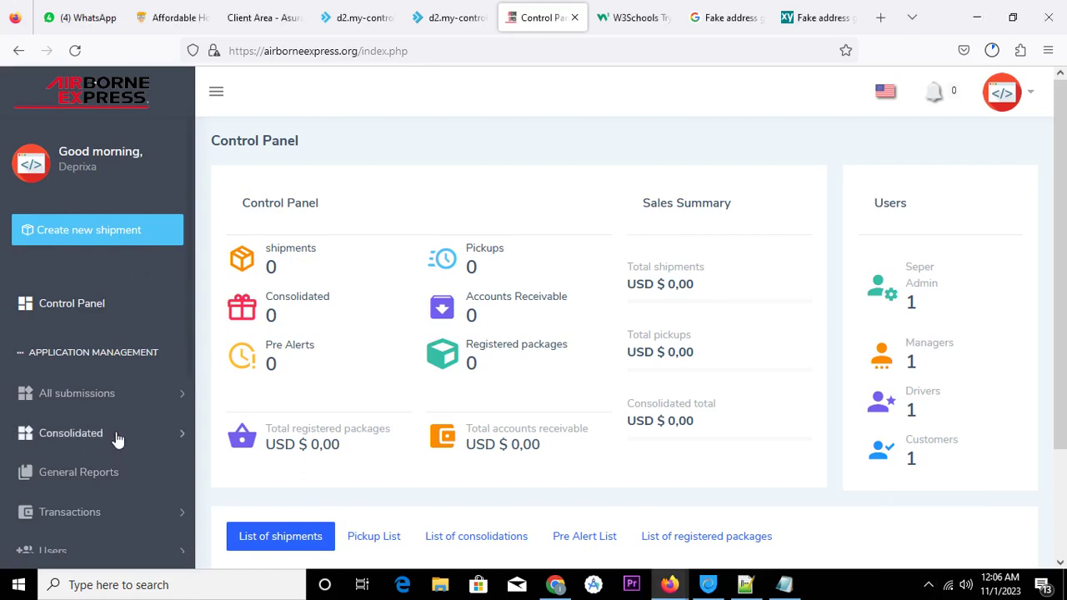
{"action": "left_click", "coordinate": [735, 19]}
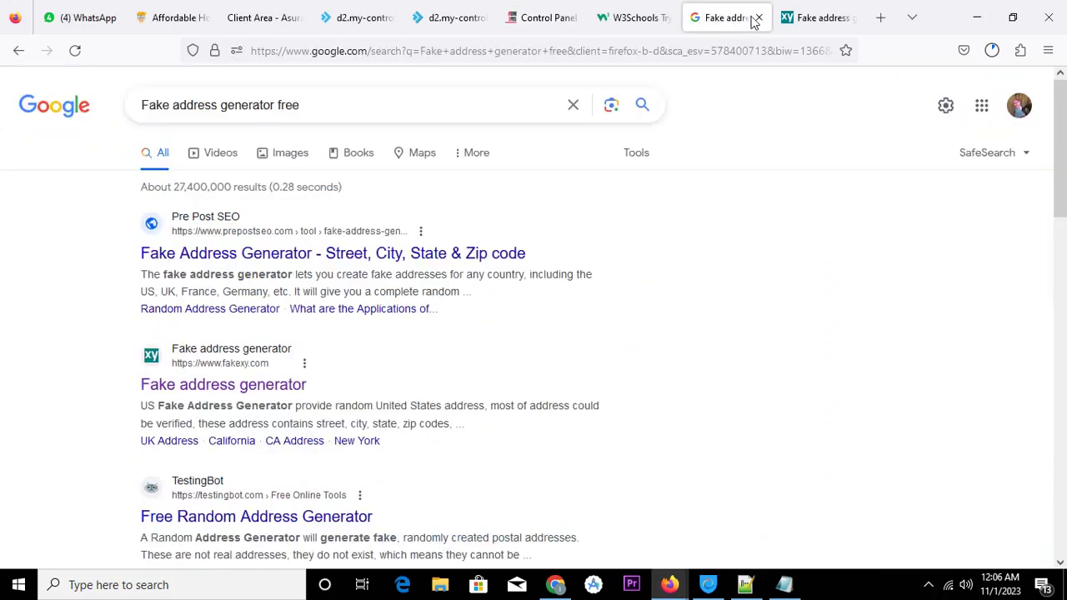
Look over the generated US address on Fakexy, then return to the Airborne Express Control Panel
{"action": "left_click", "coordinate": [755, 18]}
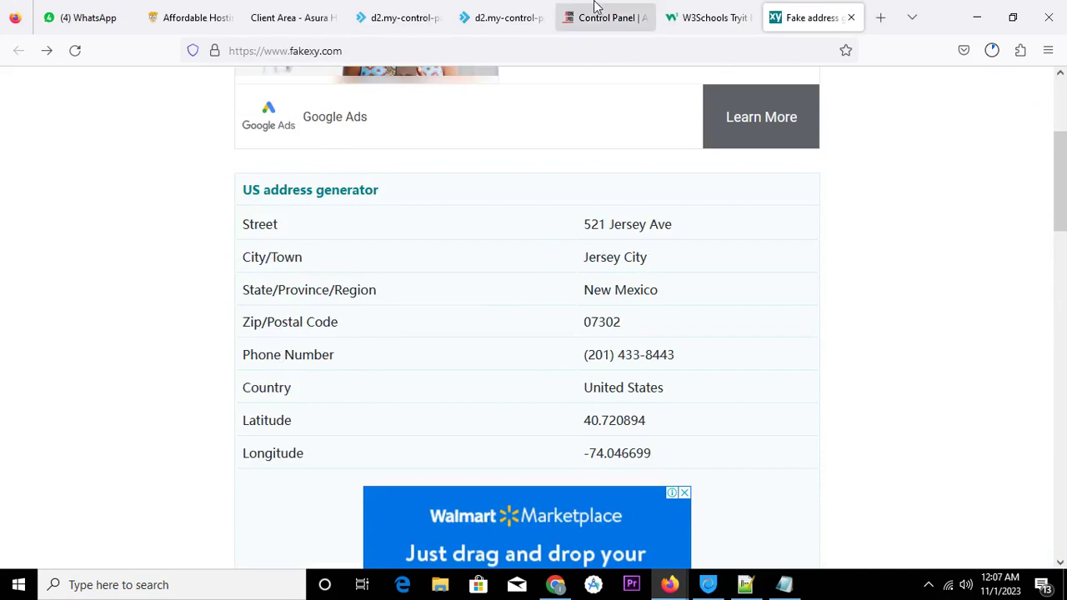
{"action": "left_click_drag", "start_coordinate": [240, 190], "coordinate": [662, 459]}
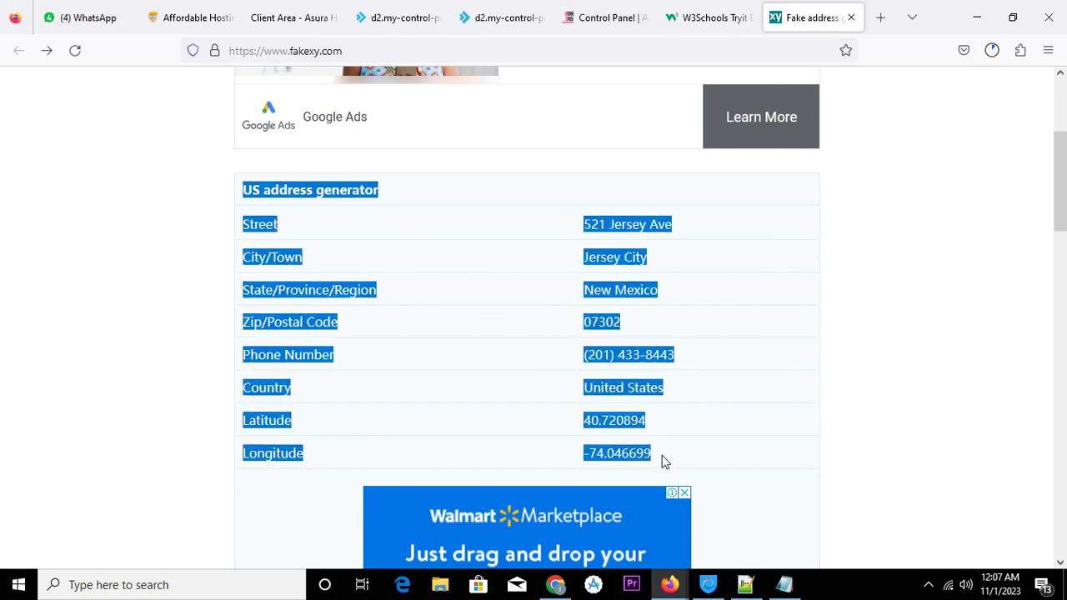
{"action": "left_click", "coordinate": [604, 252]}
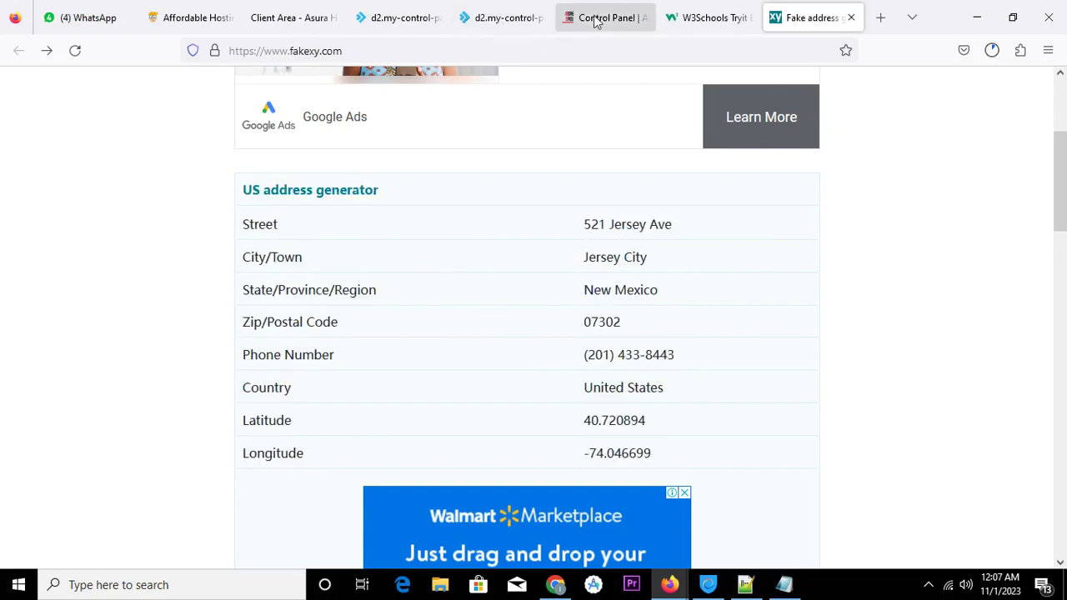
{"action": "left_click", "coordinate": [600, 16]}
{"action": "scroll", "coordinate": [142, 304], "scroll_direction": "down", "scroll_amount": 4}
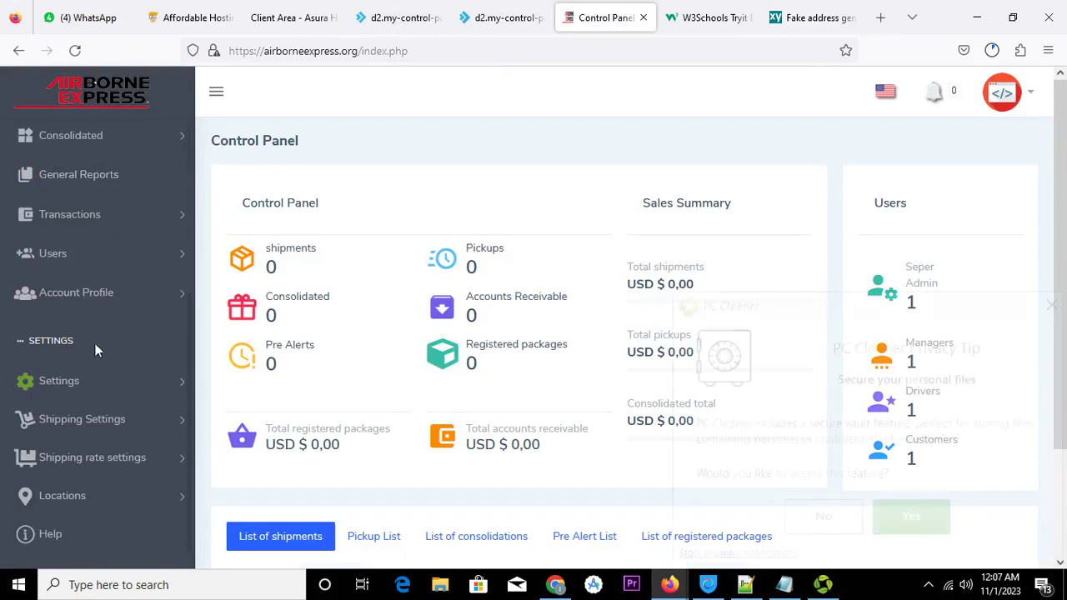
Open the Shipping Rate List under Shipping rate settings > Rates, dismissing the PC Cleaner popup
{"action": "left_click", "coordinate": [167, 419]}
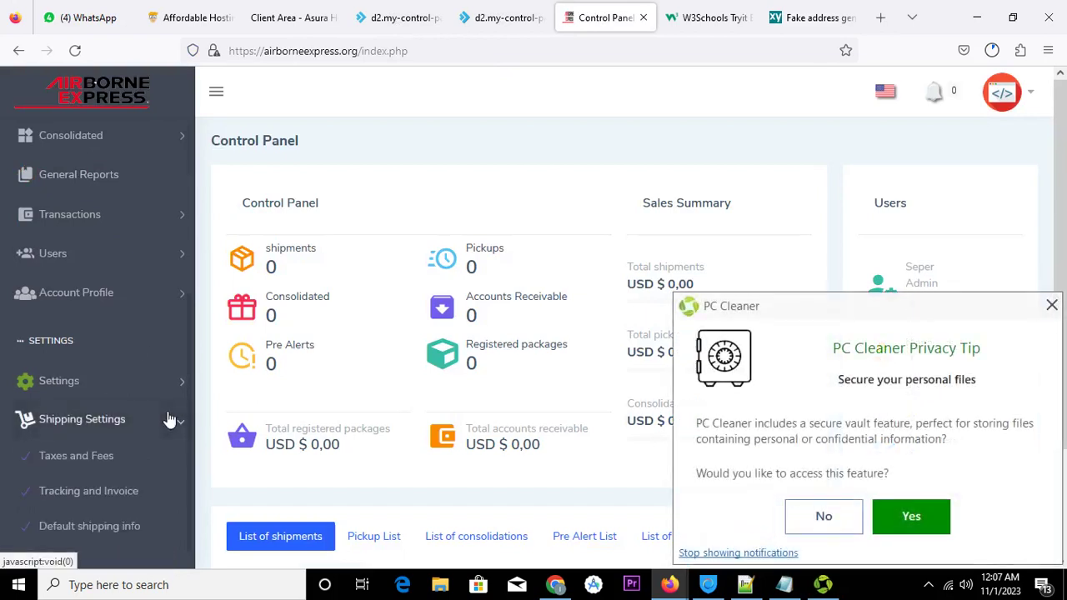
{"action": "left_click", "coordinate": [169, 419]}
{"action": "left_click", "coordinate": [167, 461]}
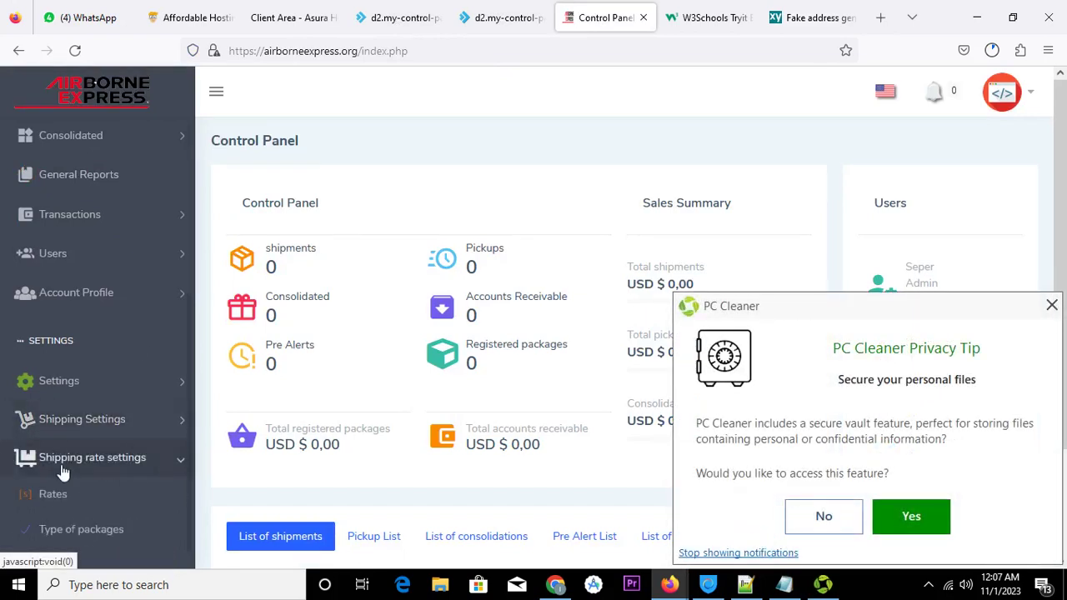
{"action": "left_click", "coordinate": [72, 495]}
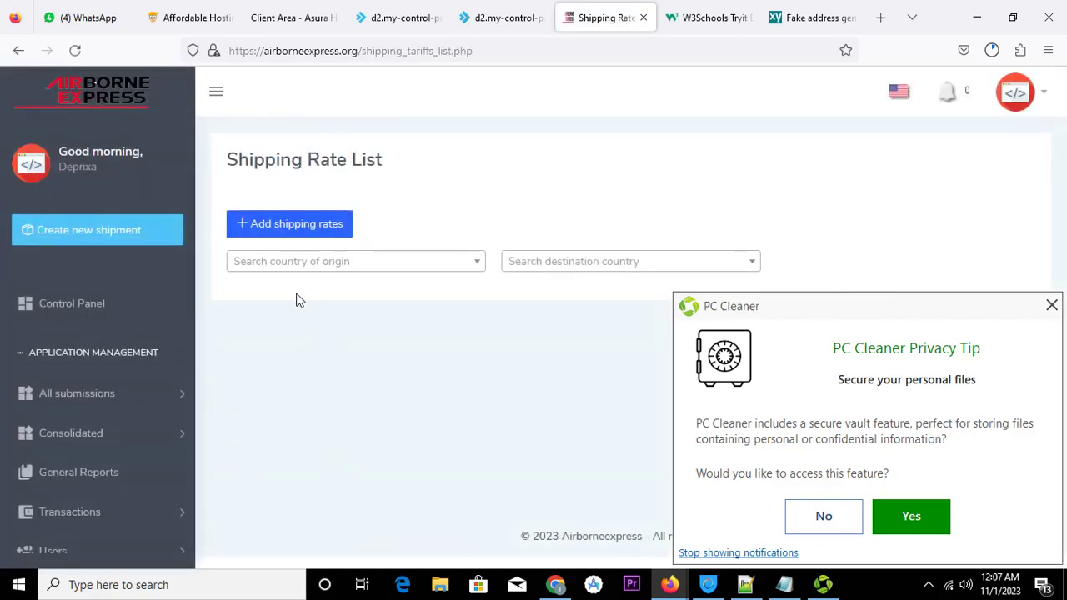
{"action": "left_click", "coordinate": [1051, 307]}
Filter the destination country to United States by searching 'uni', then check the generated address
{"action": "left_click", "coordinate": [685, 266]}
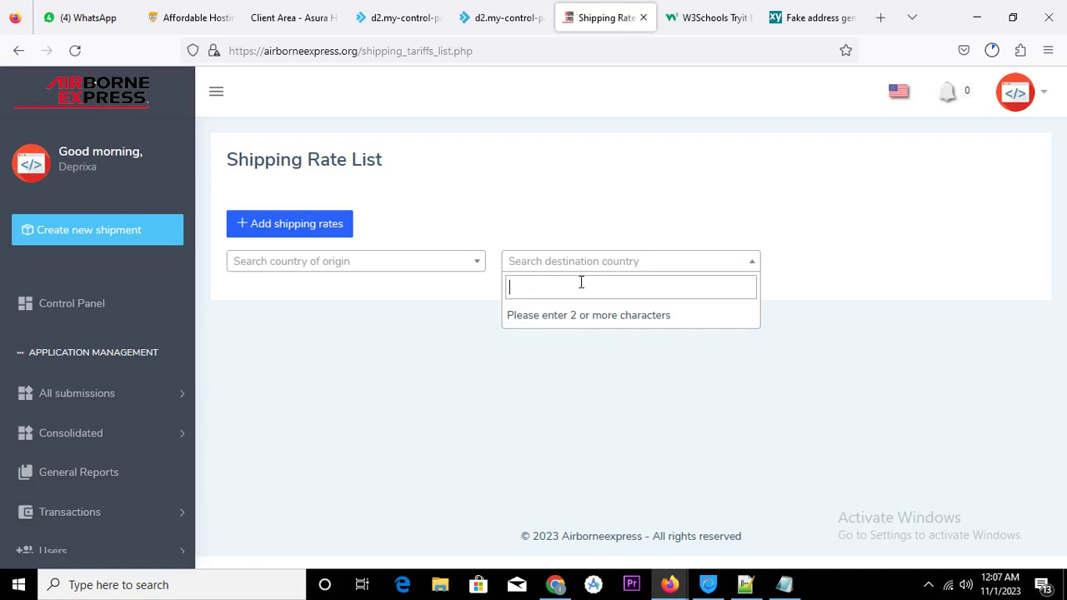
{"action": "type", "text": "u"}
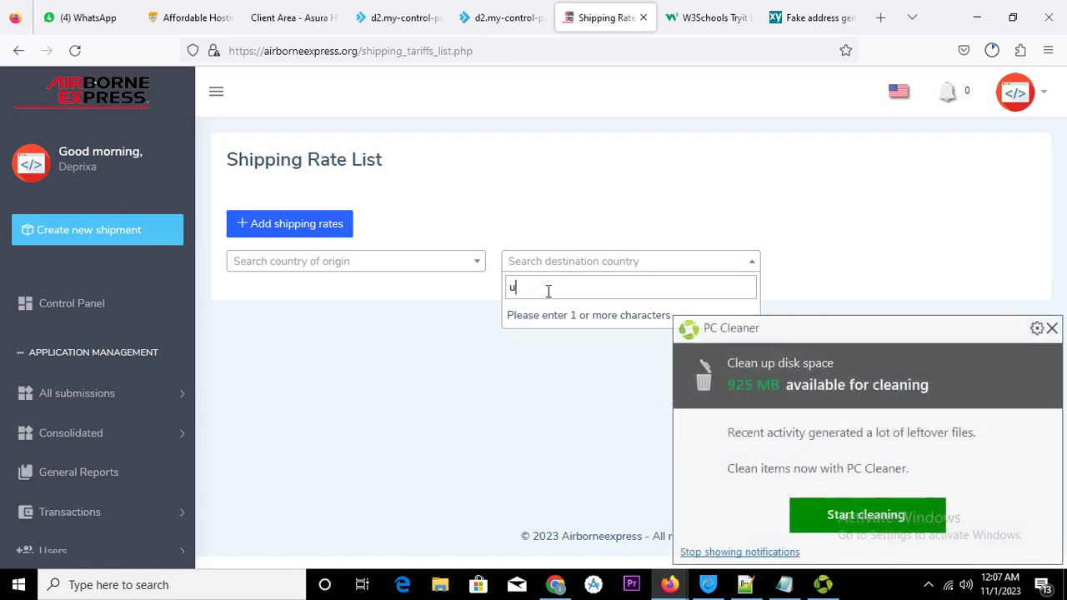
{"action": "type", "text": "n"}
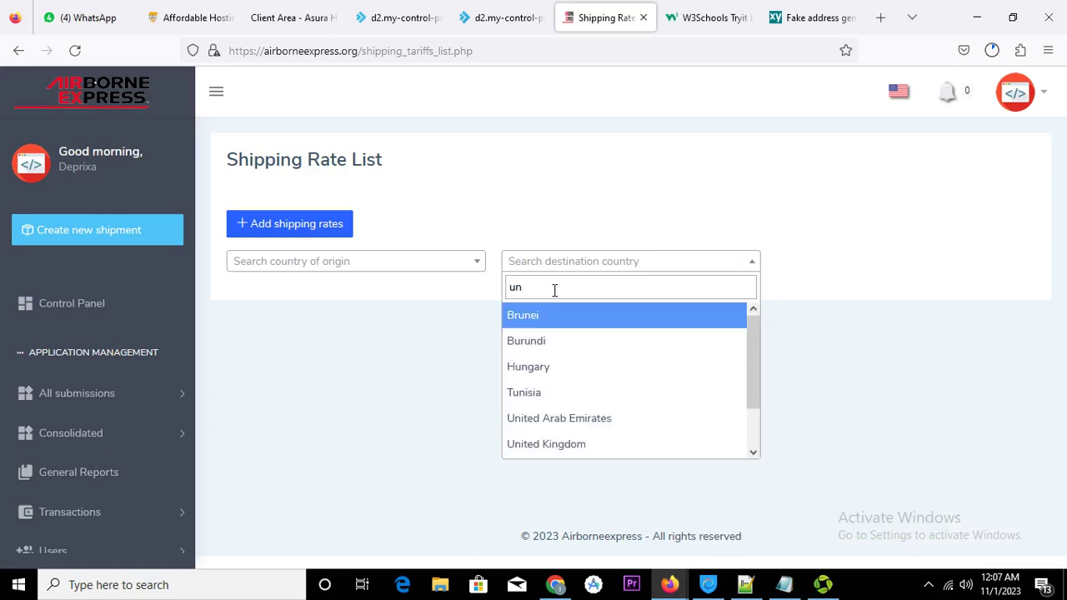
{"action": "type", "text": "i"}
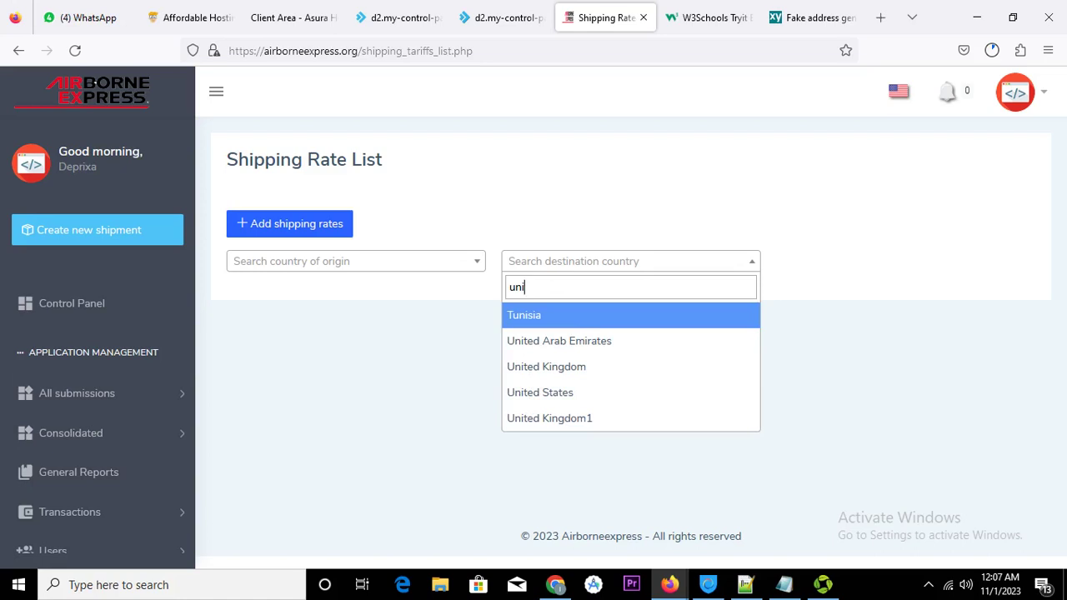
{"action": "left_click", "coordinate": [585, 392]}
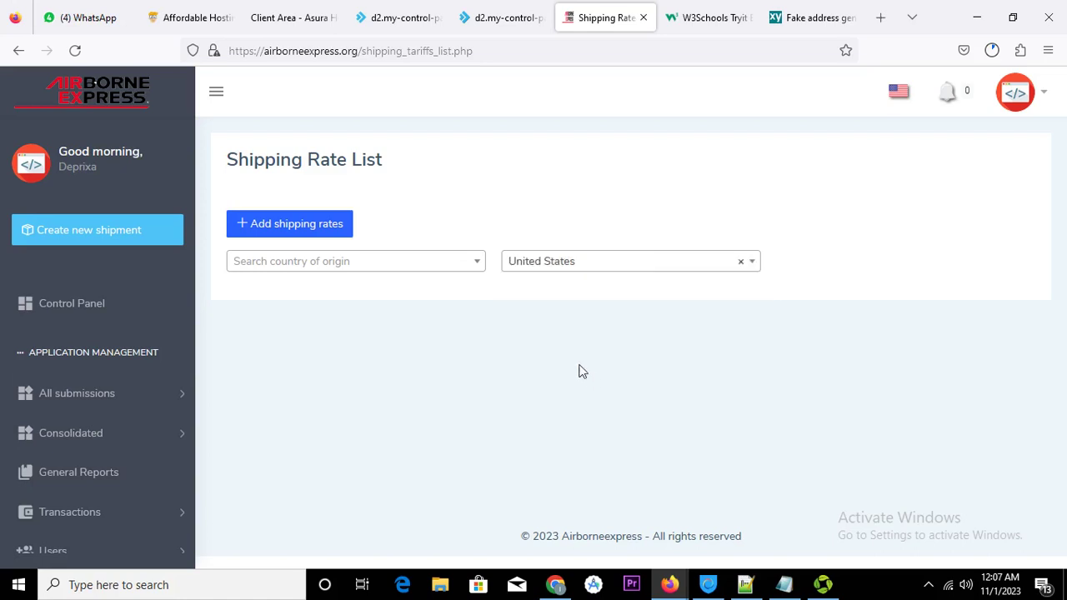
{"action": "left_click", "coordinate": [468, 262]}
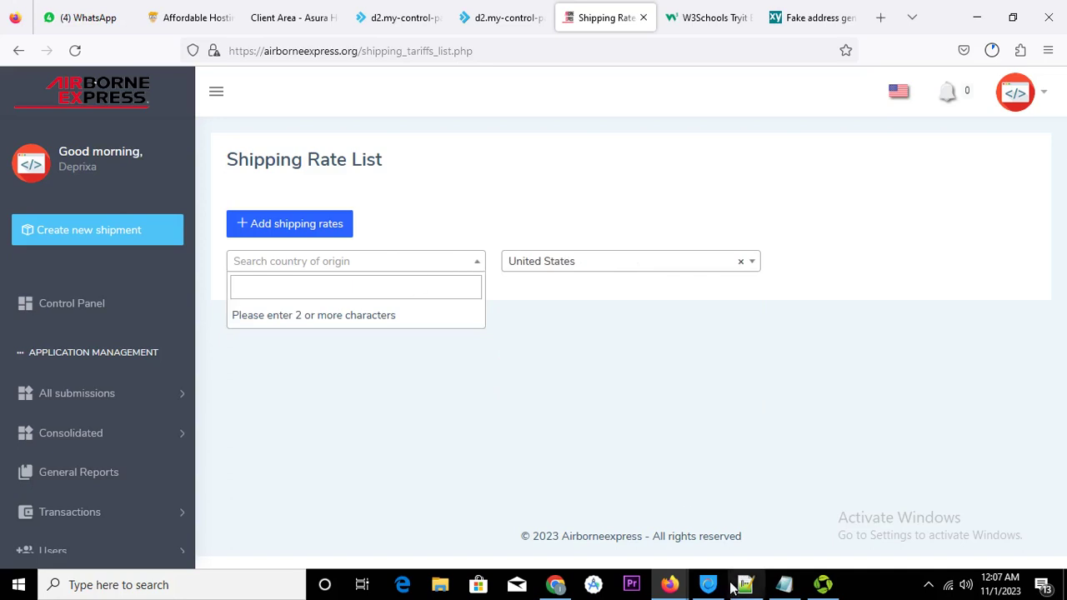
{"action": "left_click", "coordinate": [800, 20]}
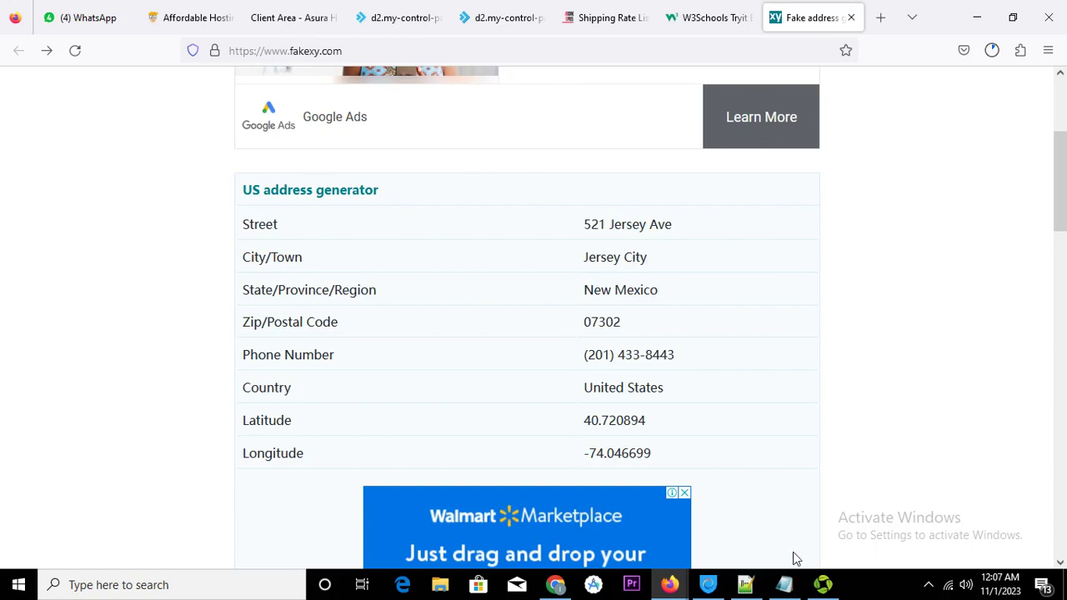
Clear the United States destination filter on the Shipping Rate List and bring Notepad forward
{"action": "left_click", "coordinate": [607, 17]}
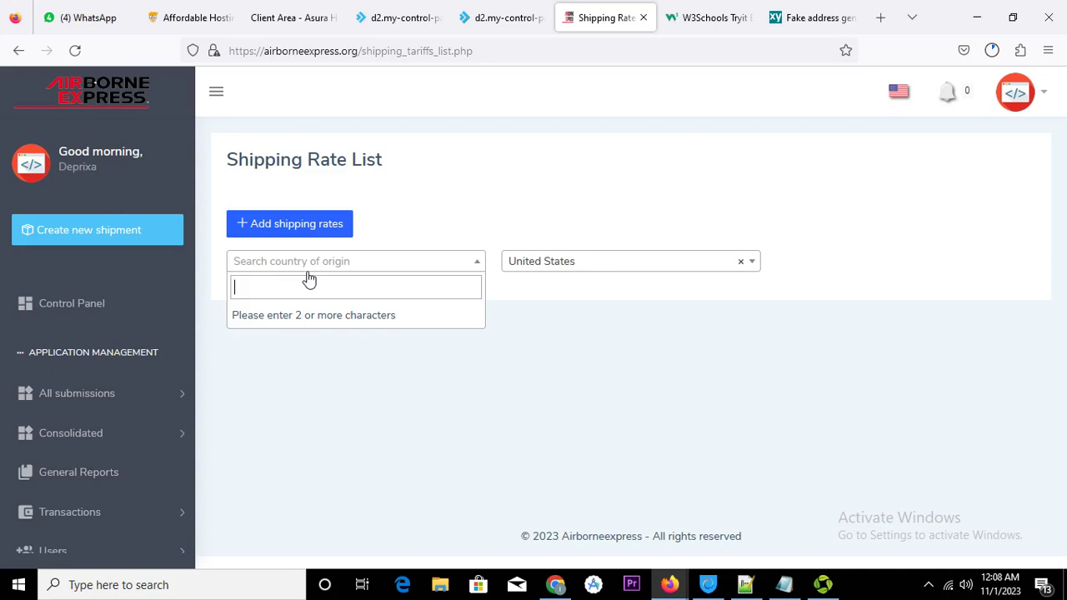
{"action": "left_click", "coordinate": [741, 264]}
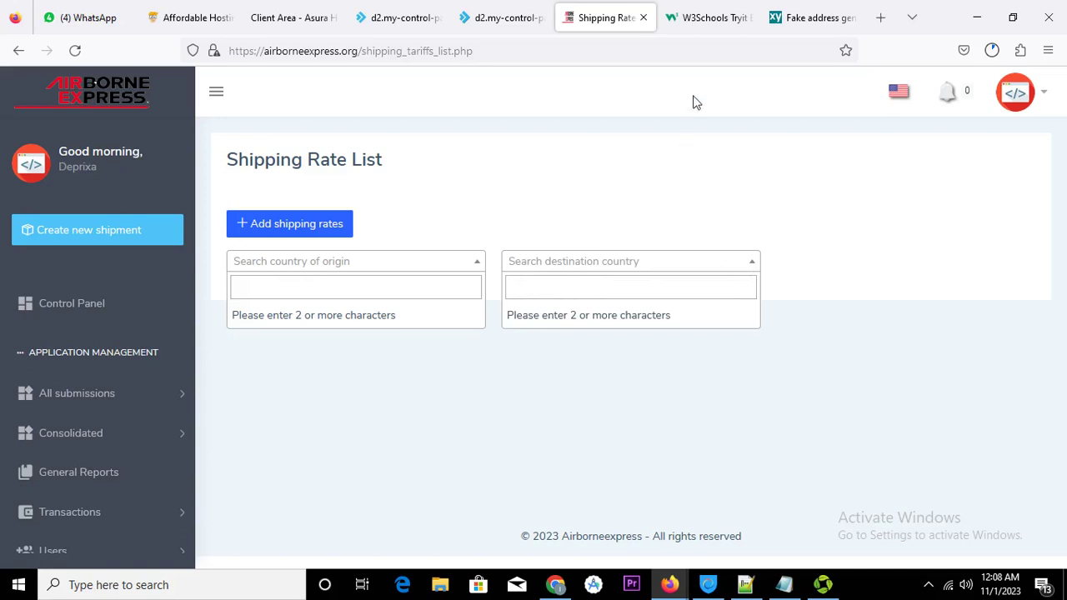
{"action": "left_click", "coordinate": [784, 586]}
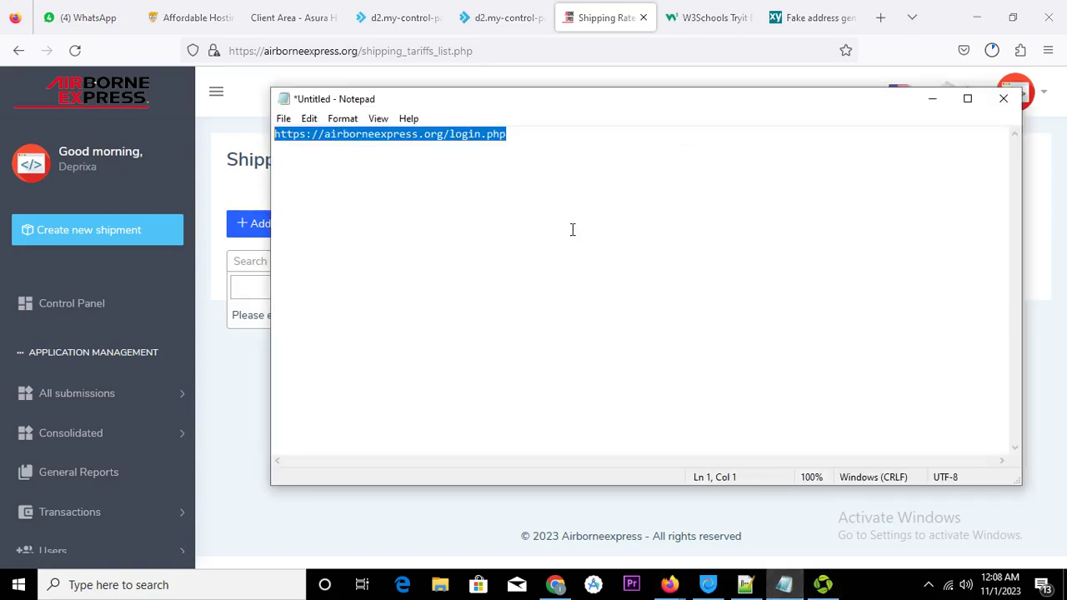
Add the note 'i want to send to nigeria' below the login URL, then minimize Notepad
{"action": "left_click", "coordinate": [548, 134]}
{"action": "key", "text": "Return"}
{"action": "key", "text": "Return"}
{"action": "key", "text": "Return"}
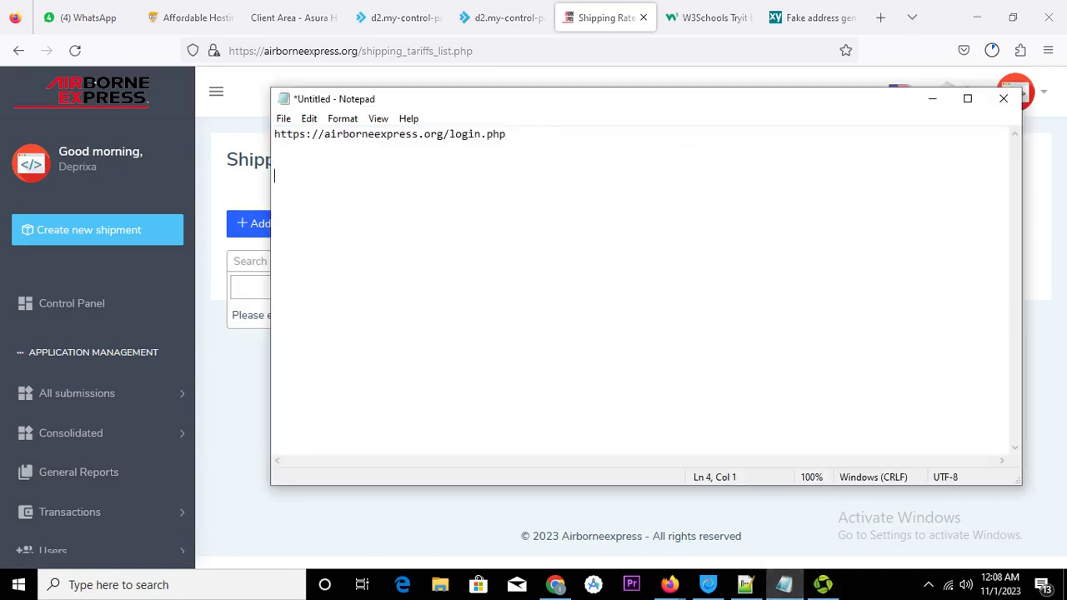
{"action": "type", "text": "i want to send to nigeria"}
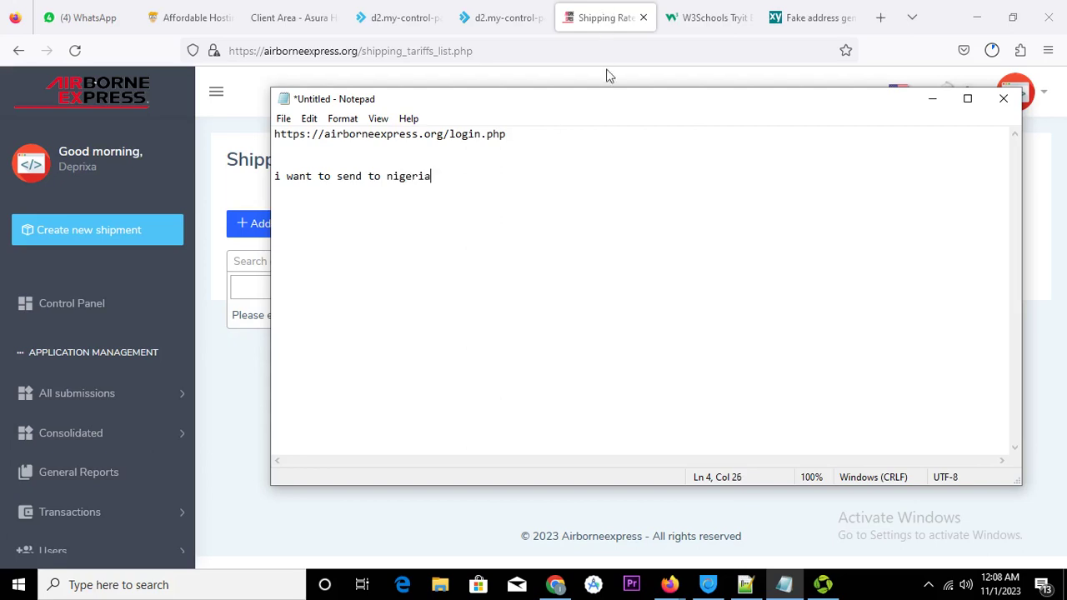
{"action": "left_click", "coordinate": [932, 98]}
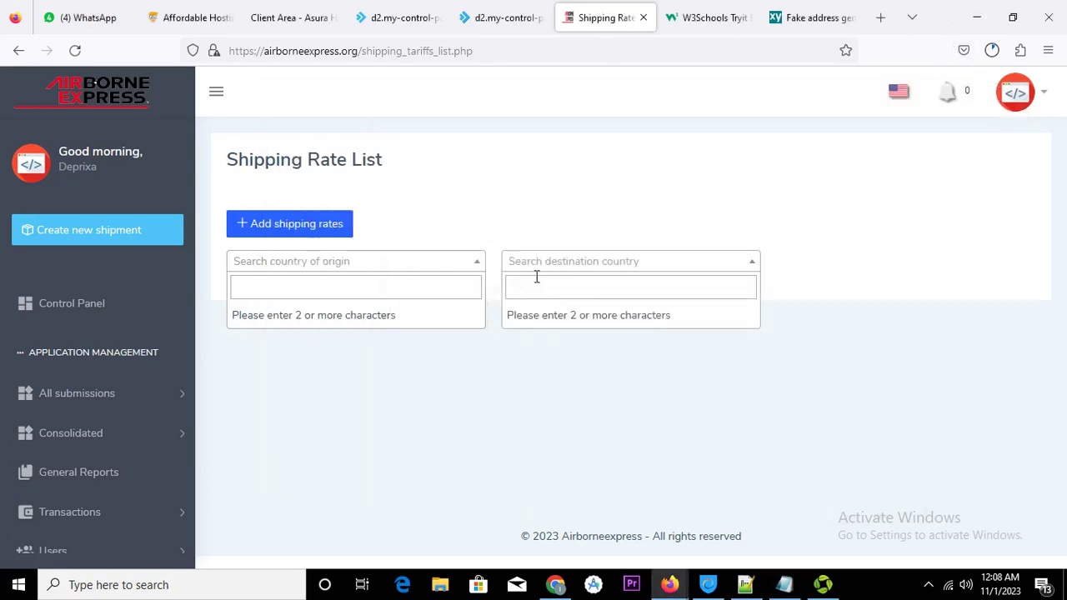
Filter shipping rates to Nigeria destination and United States origin, then bring Notepad forward
{"action": "type", "text": "ni"}
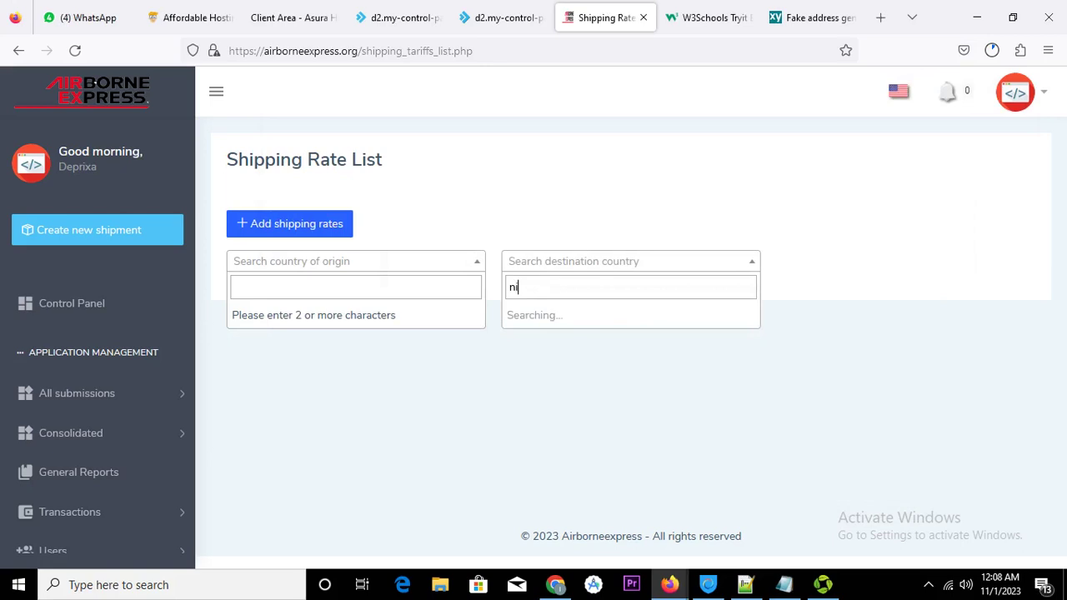
{"action": "type", "text": "g"}
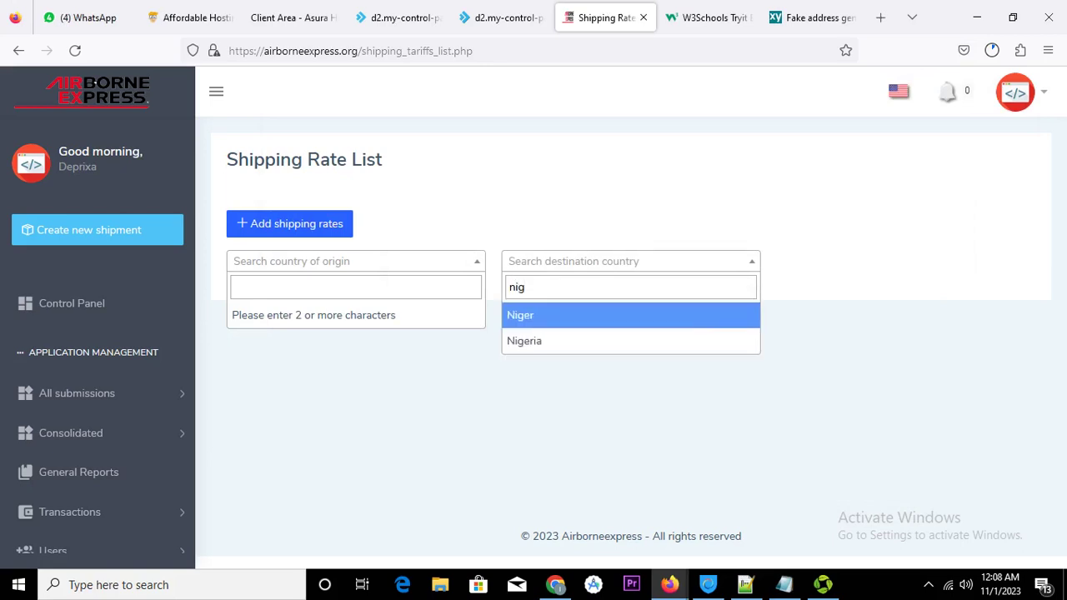
{"action": "left_click", "coordinate": [547, 342]}
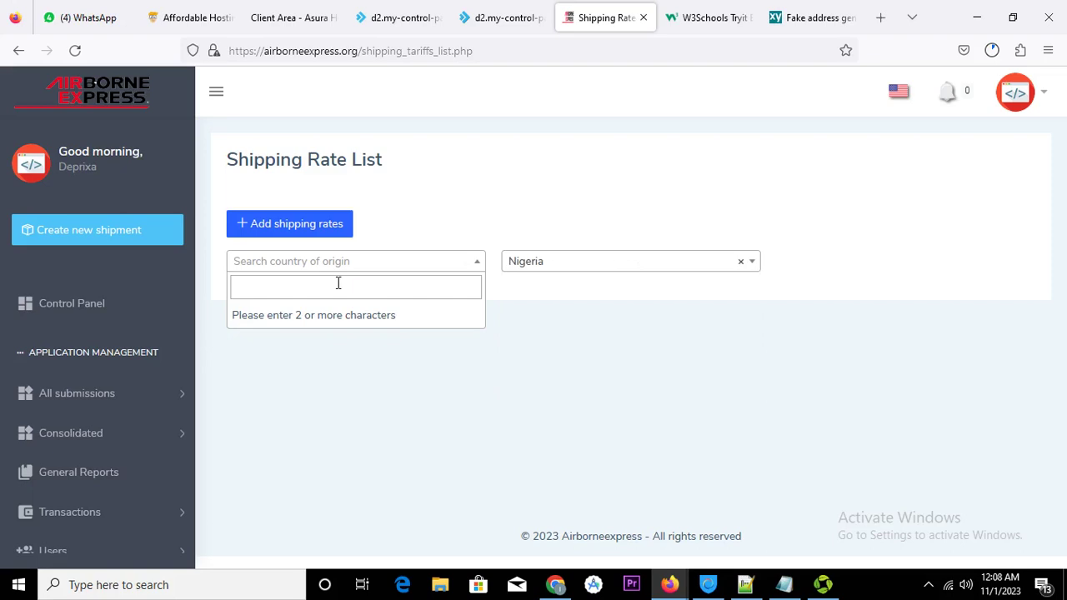
{"action": "type", "text": "uni"}
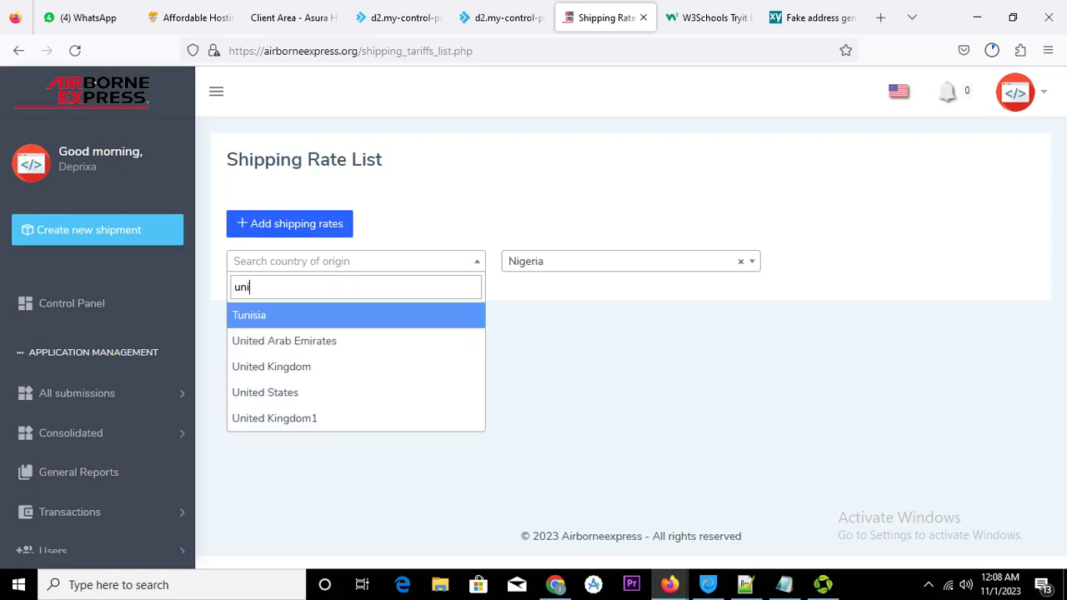
{"action": "type", "text": "t"}
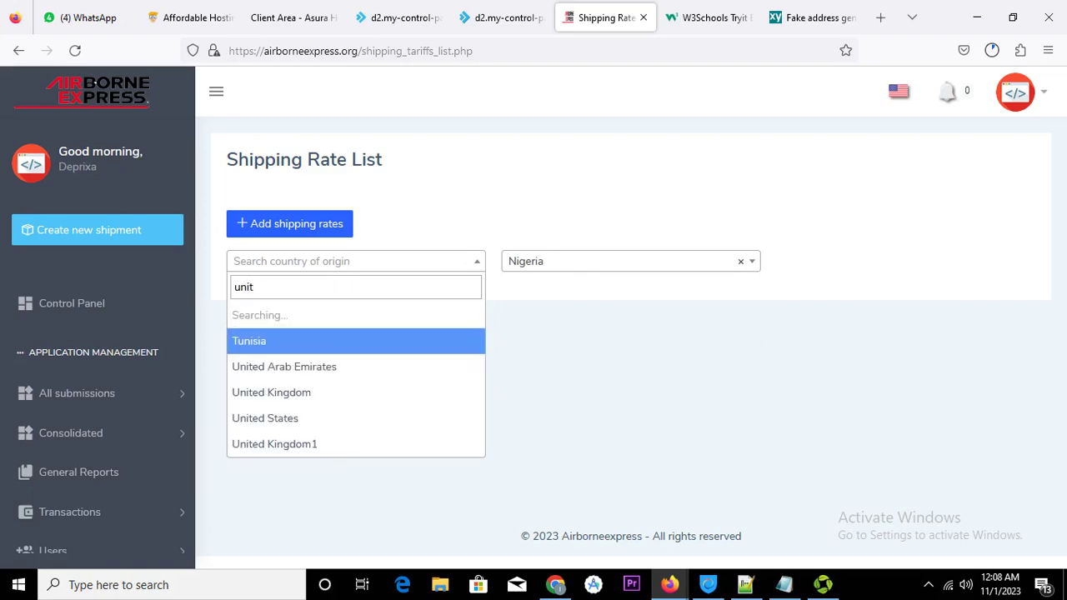
{"action": "left_click", "coordinate": [305, 367]}
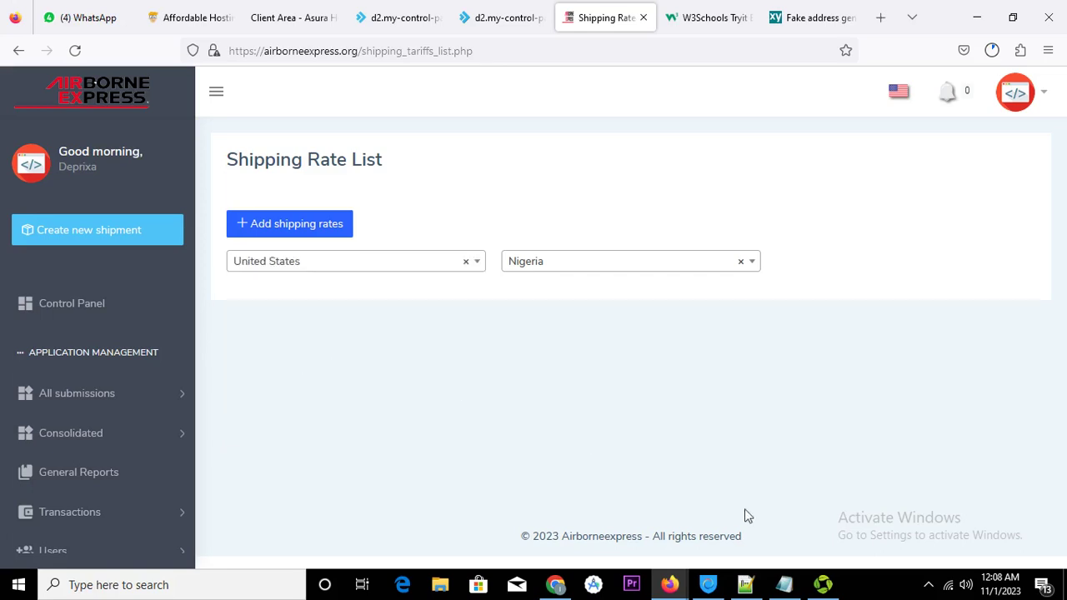
{"action": "left_click", "coordinate": [784, 584]}
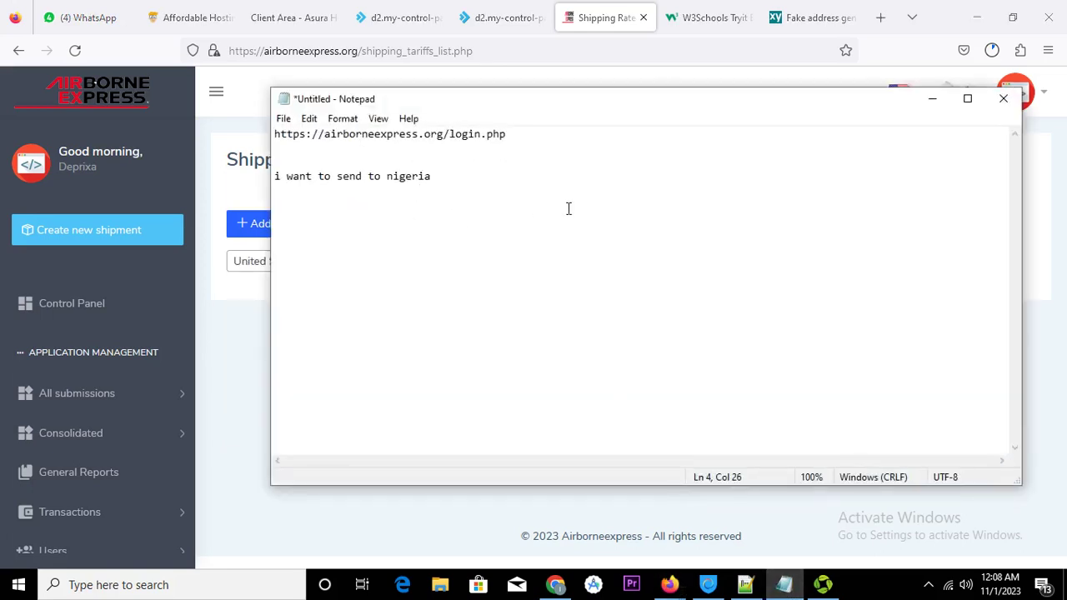
Append 'from usa' to the Notepad note and go back to the Shipping Rate List
{"action": "type", "text": "from usa"}
{"action": "left_click", "coordinate": [804, 20]}
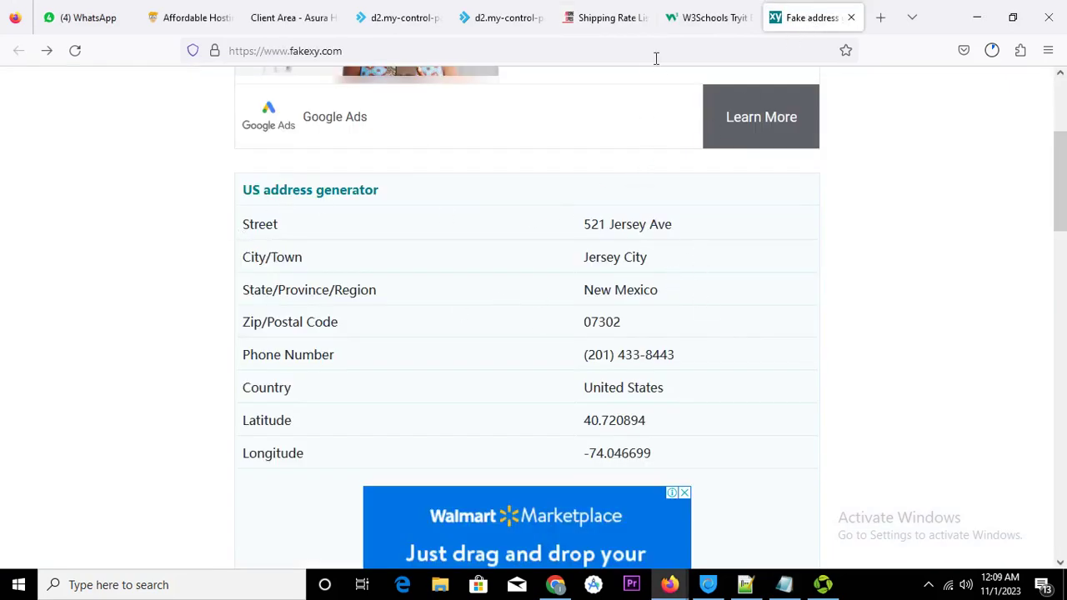
{"action": "left_click", "coordinate": [595, 16]}
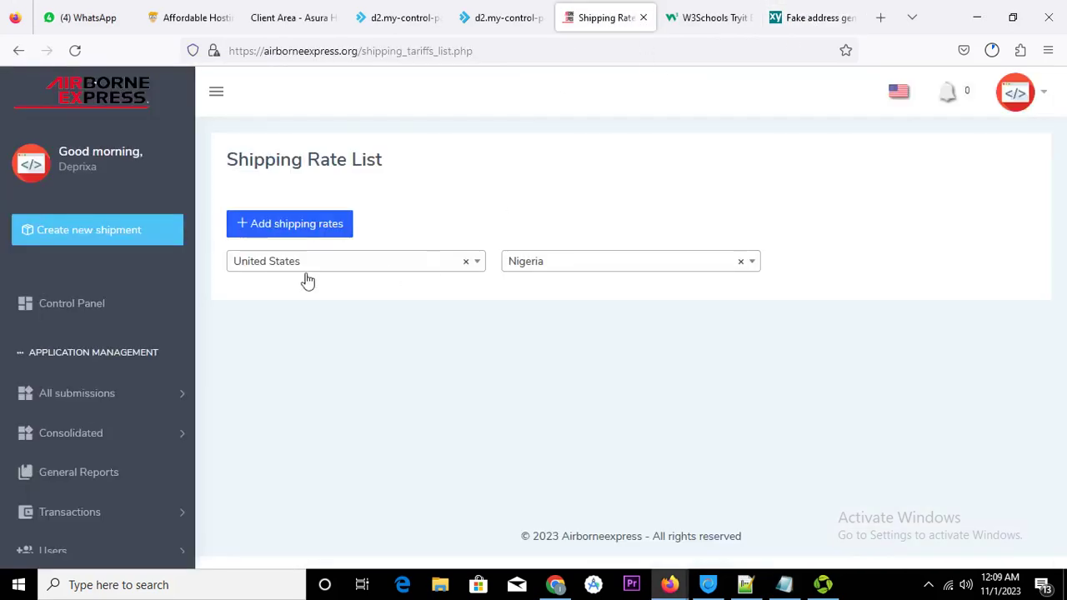
Start a new shipping rate from United States to Adani, Enugu, Nigeria
{"action": "left_click", "coordinate": [311, 223]}
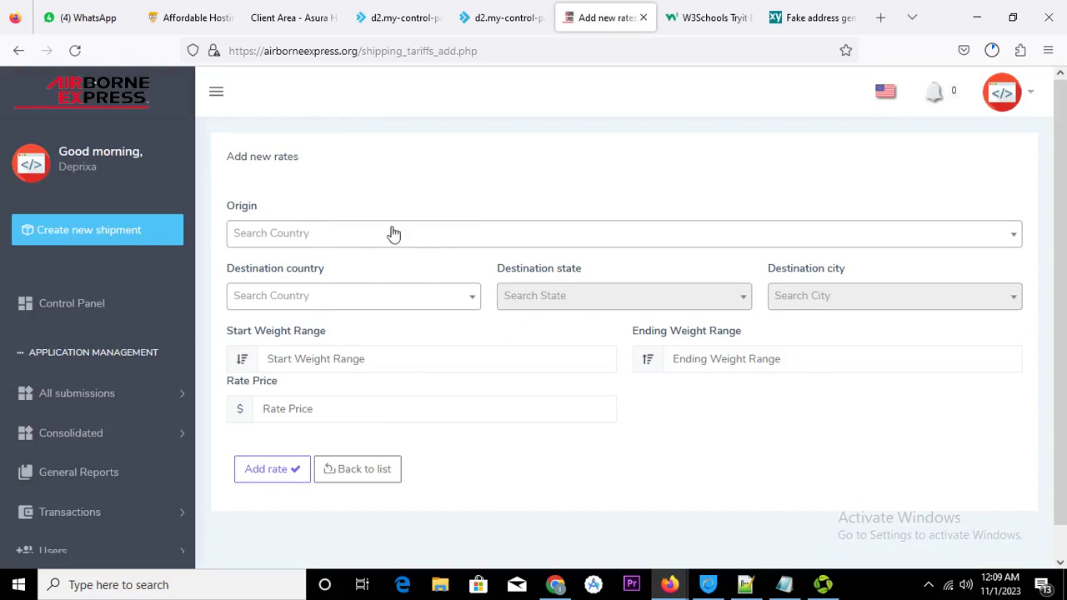
{"action": "left_click", "coordinate": [367, 235]}
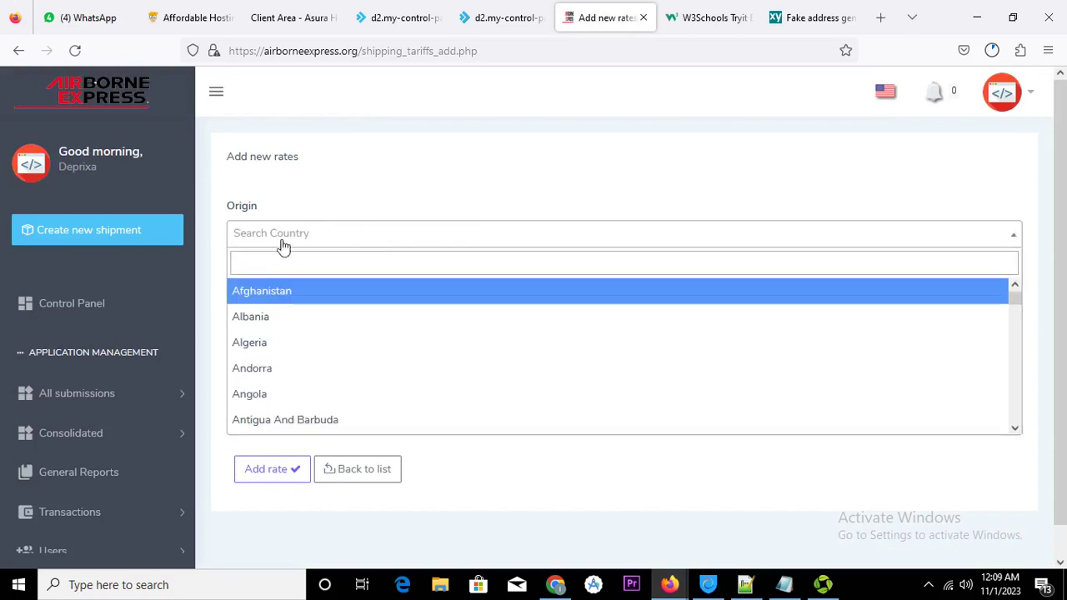
{"action": "type", "text": "uni"}
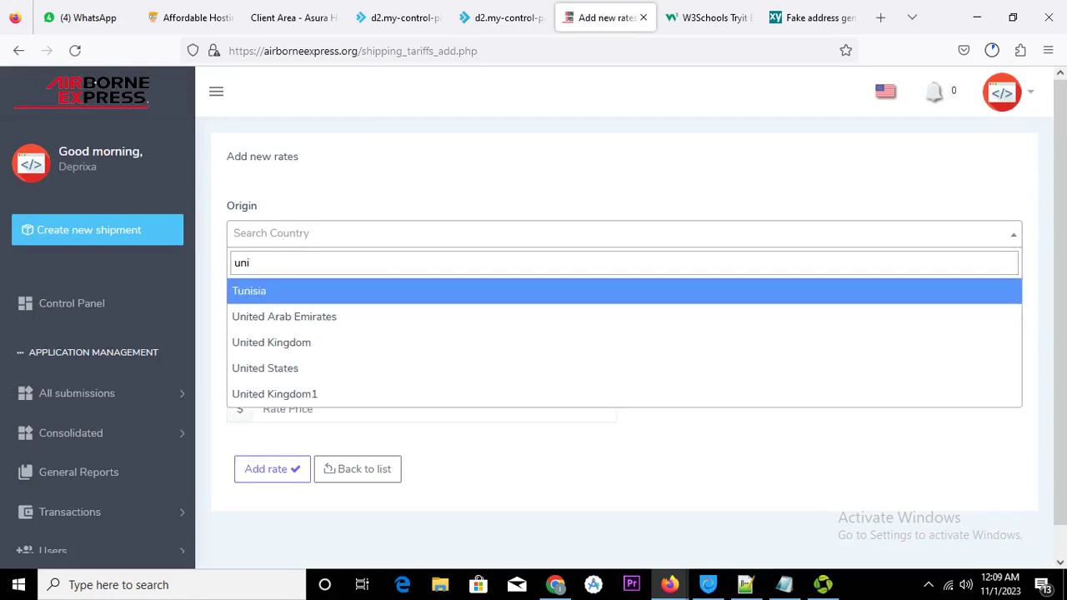
{"action": "type", "text": "t"}
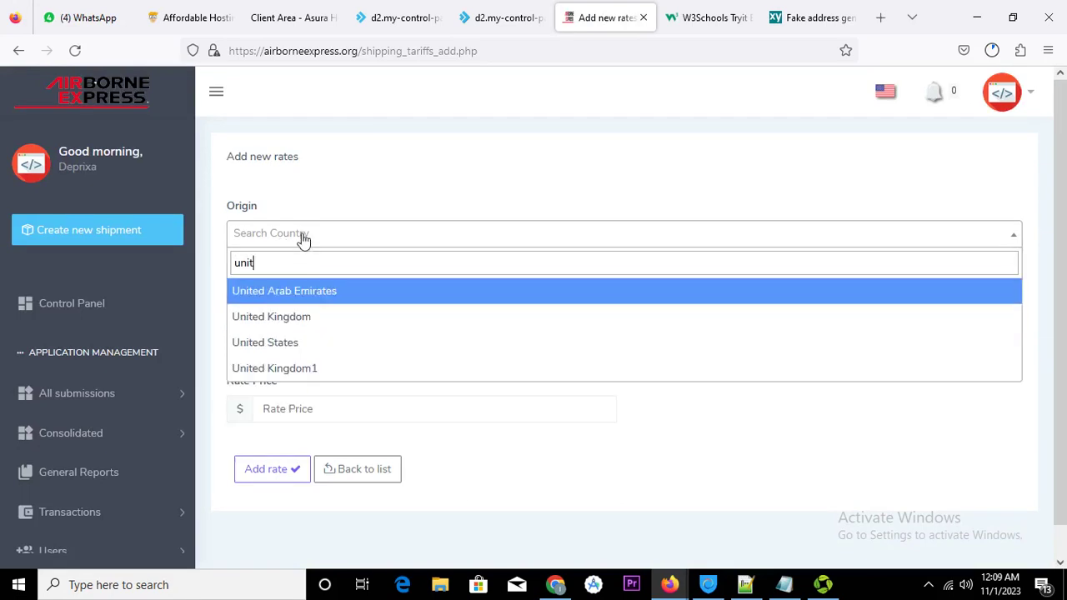
{"action": "left_click", "coordinate": [313, 343]}
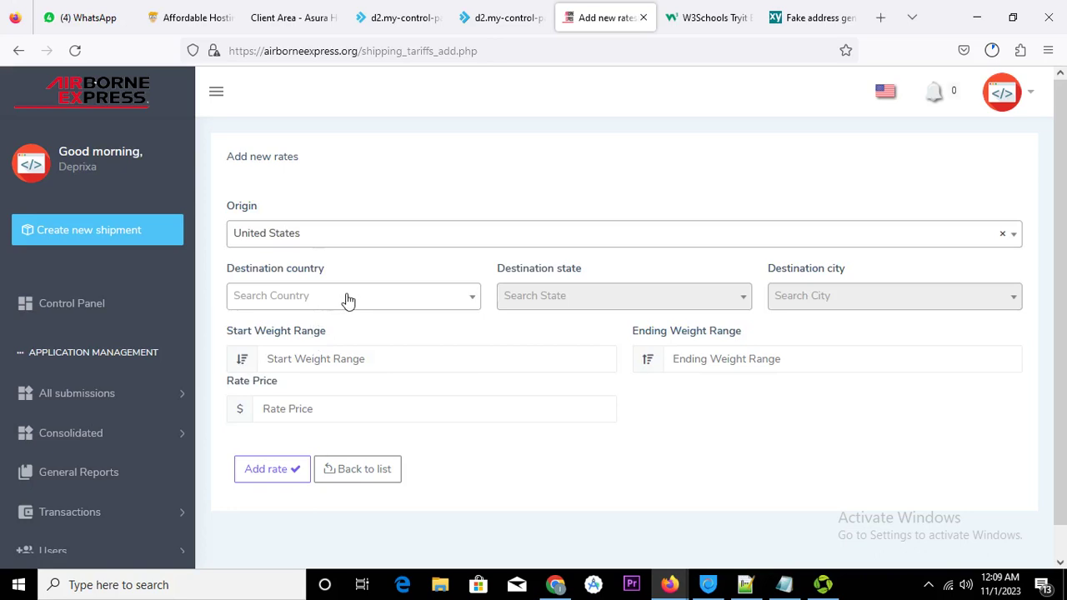
{"action": "left_click", "coordinate": [348, 298]}
{"action": "type", "text": "ni"}
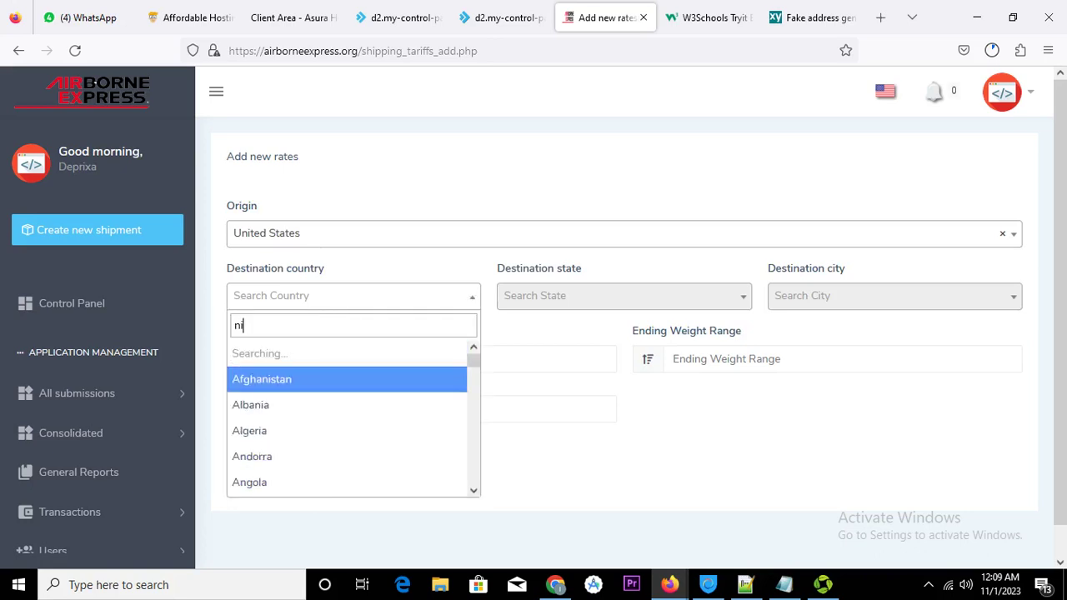
{"action": "type", "text": "ger"}
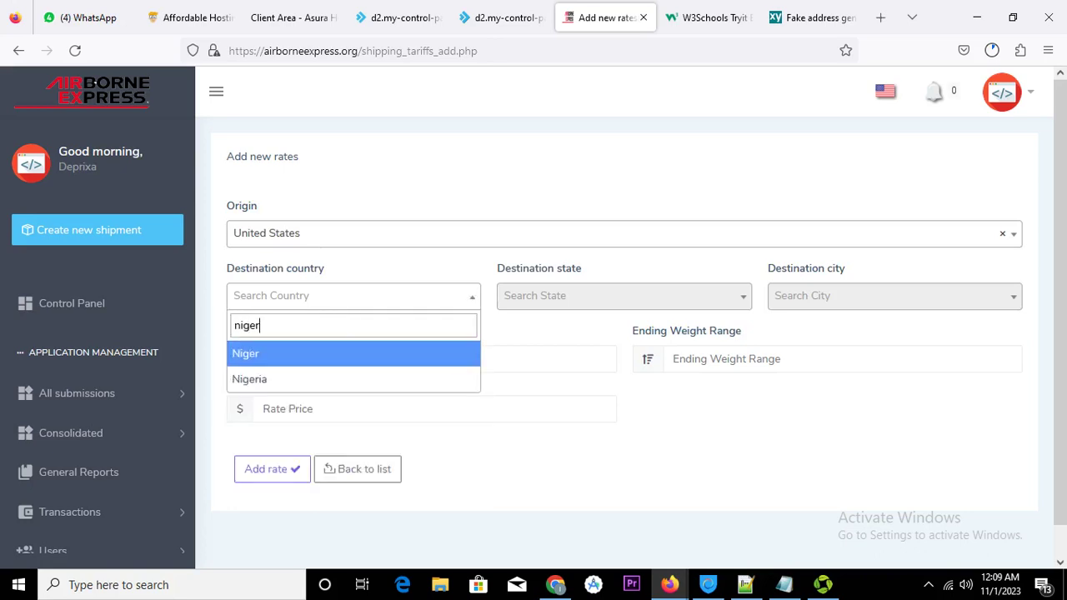
{"action": "left_click", "coordinate": [345, 389]}
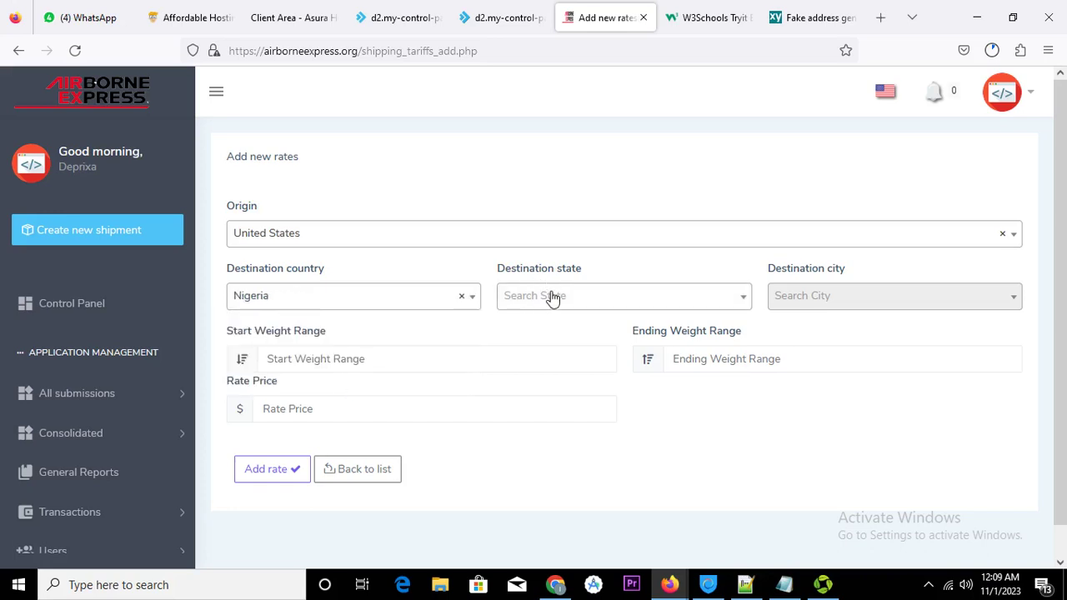
{"action": "left_click", "coordinate": [551, 299]}
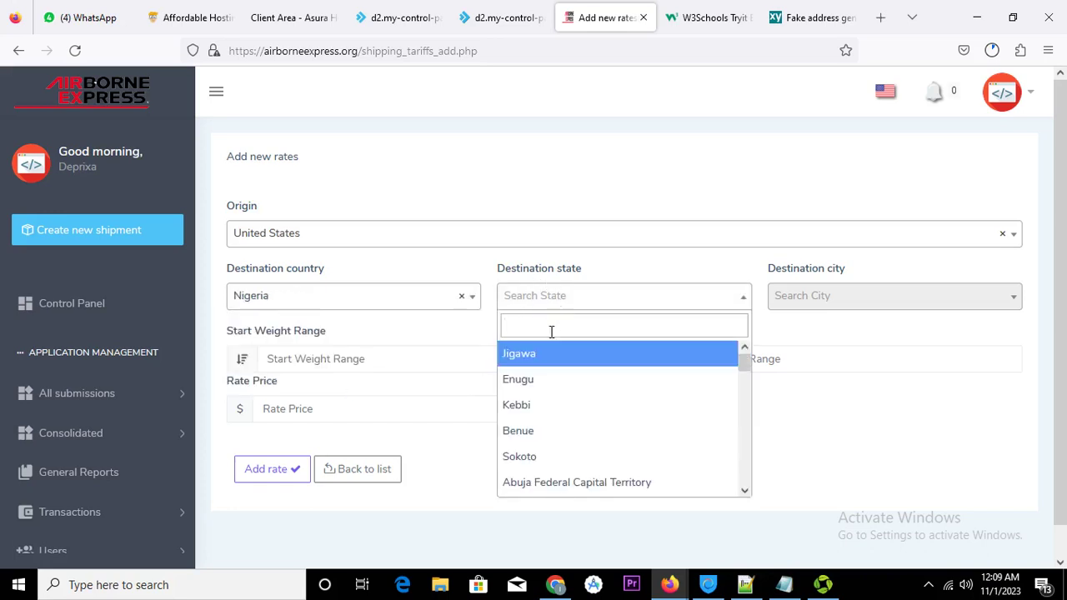
{"action": "left_click", "coordinate": [531, 384]}
{"action": "left_click", "coordinate": [820, 299]}
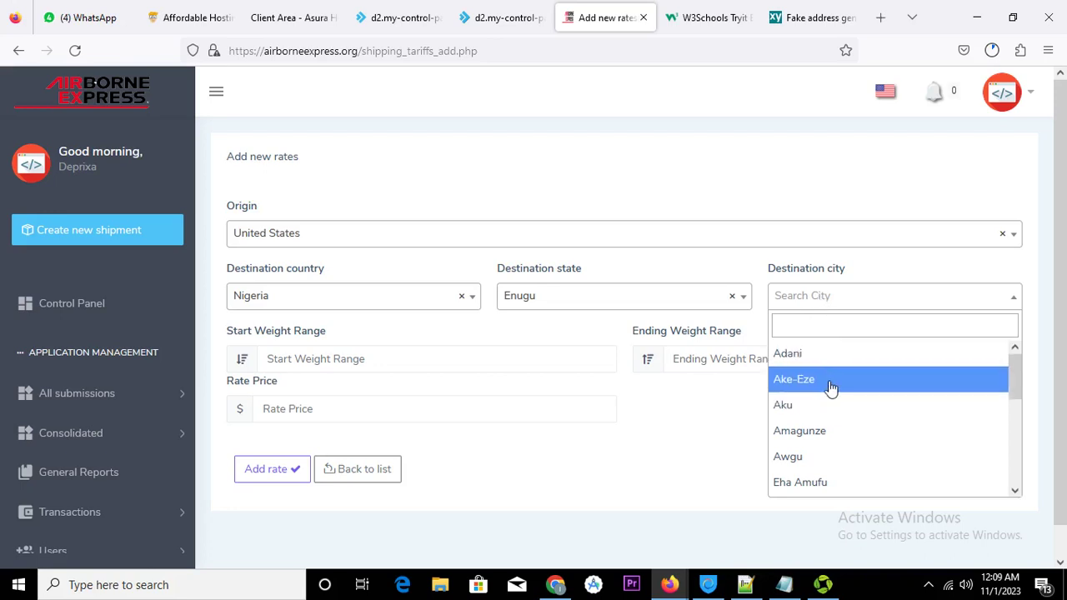
{"action": "left_click", "coordinate": [834, 357]}
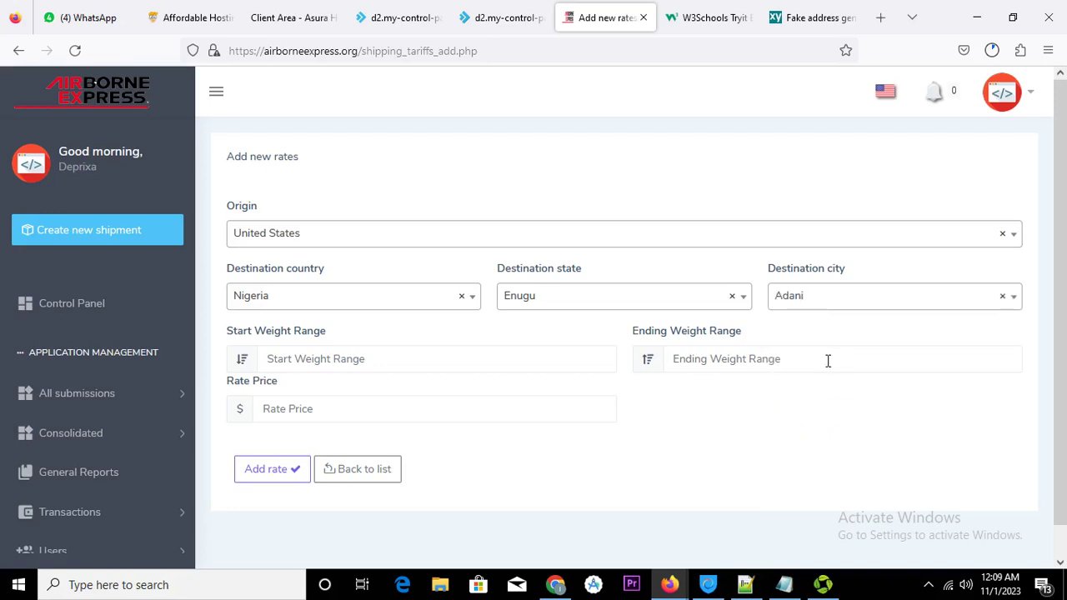
Enter weights 1 to 10000000 and rate price 39, then save the rate
{"action": "left_click", "coordinate": [403, 359]}
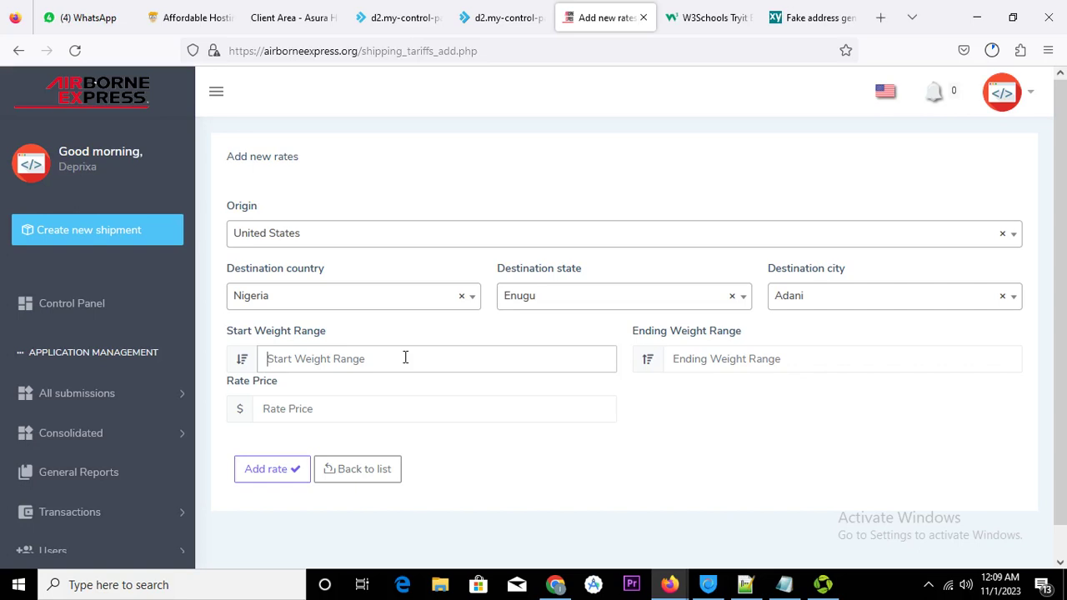
{"action": "type", "text": "1"}
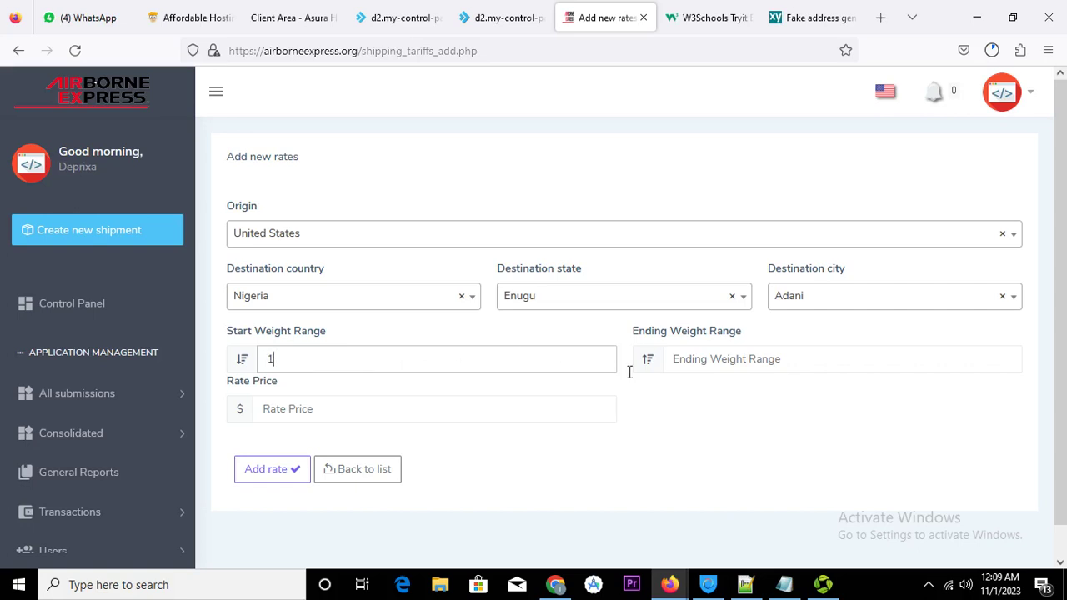
{"action": "left_click", "coordinate": [700, 360]}
{"action": "type", "text": "10000000"}
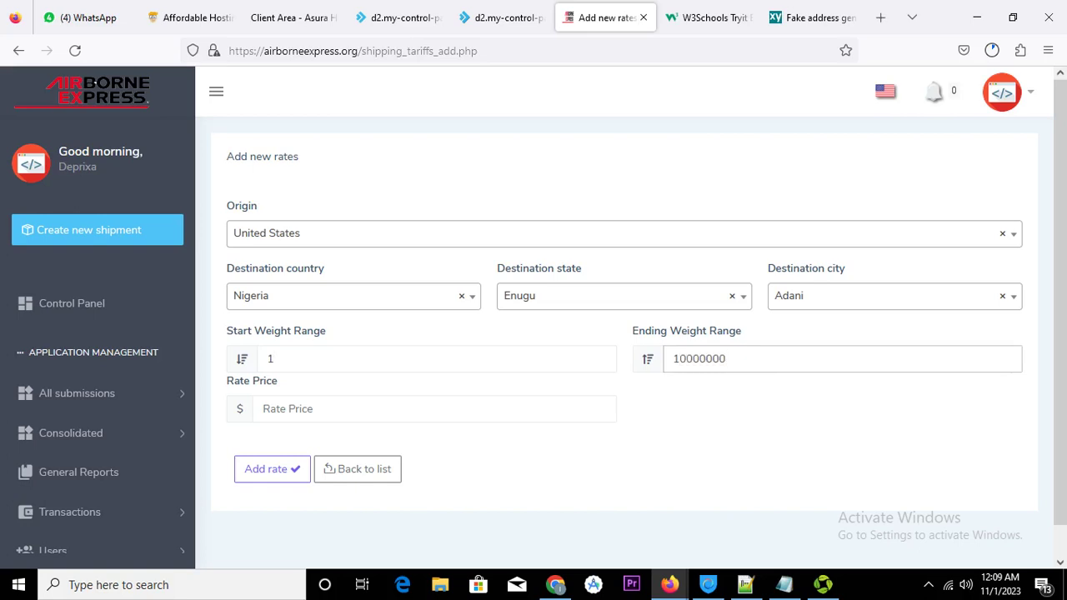
{"action": "left_click", "coordinate": [319, 413]}
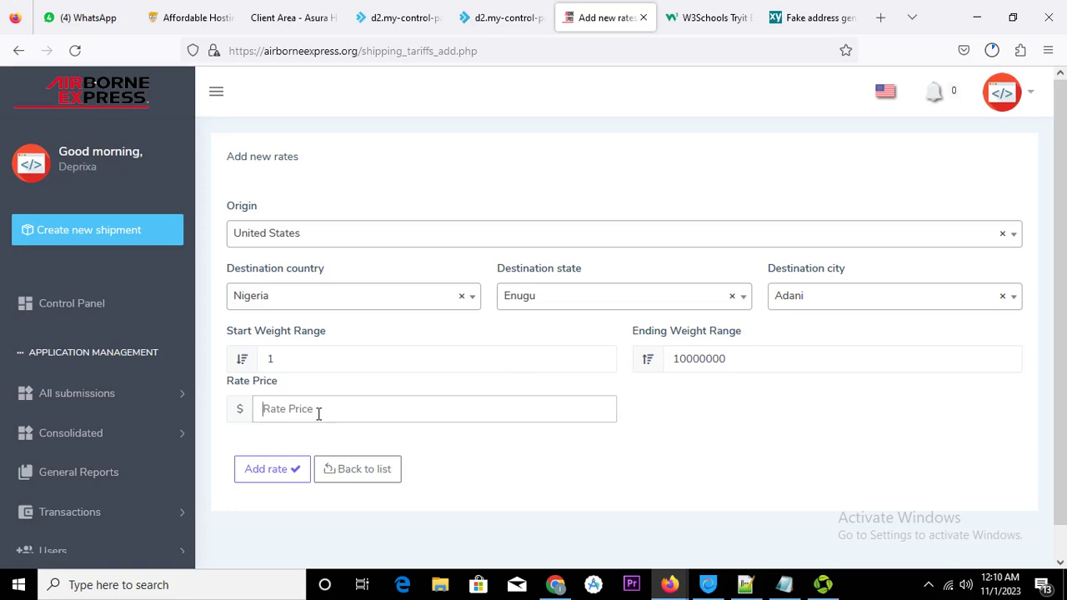
{"action": "type", "text": "39"}
{"action": "left_click", "coordinate": [273, 470]}
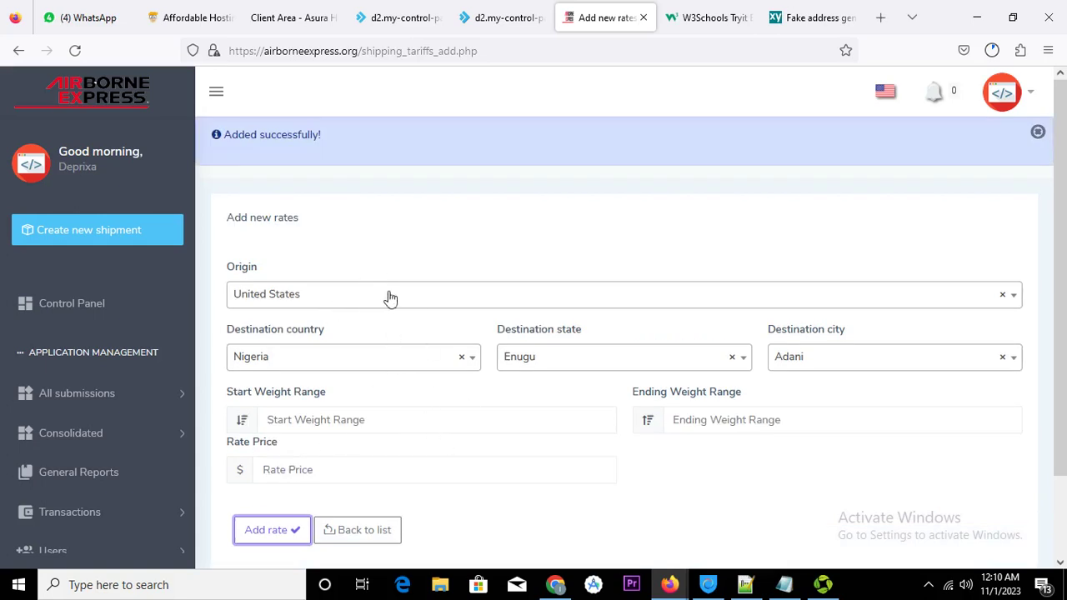
Enter weights 50 to 2000 and set the destination to Bukuru, Plateau for another rate
{"action": "left_click", "coordinate": [372, 422]}
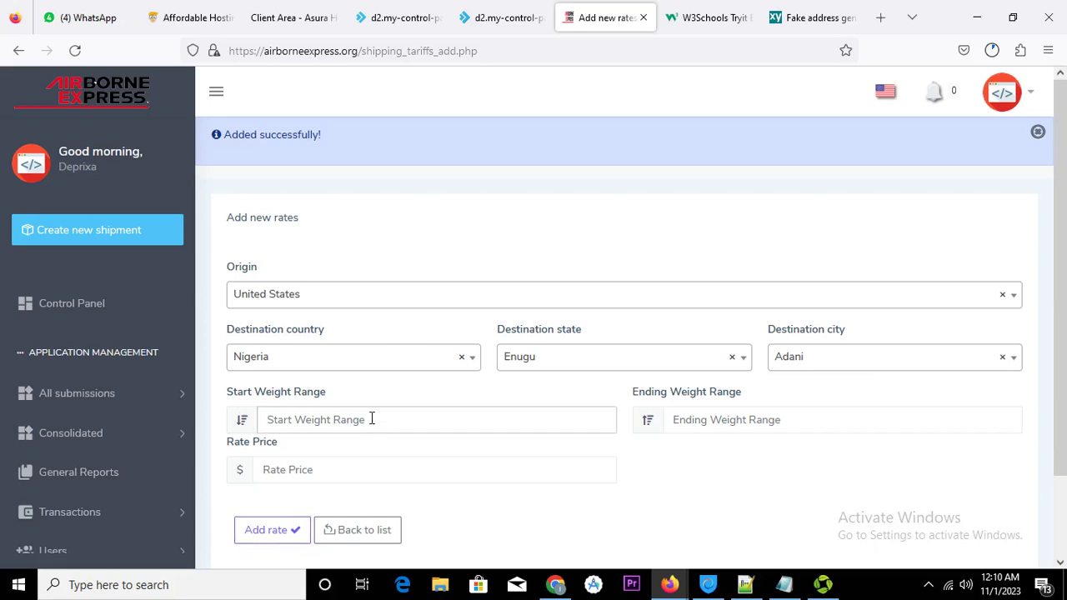
{"action": "type", "text": "50"}
{"action": "left_click", "coordinate": [734, 419]}
{"action": "type", "text": "2000"}
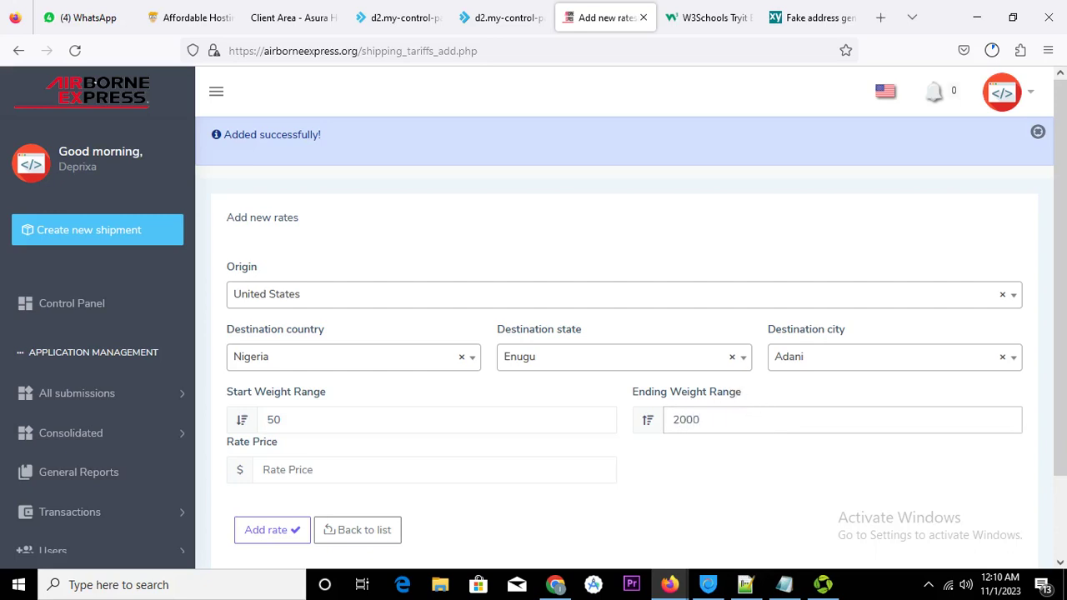
{"action": "left_click", "coordinate": [743, 358]}
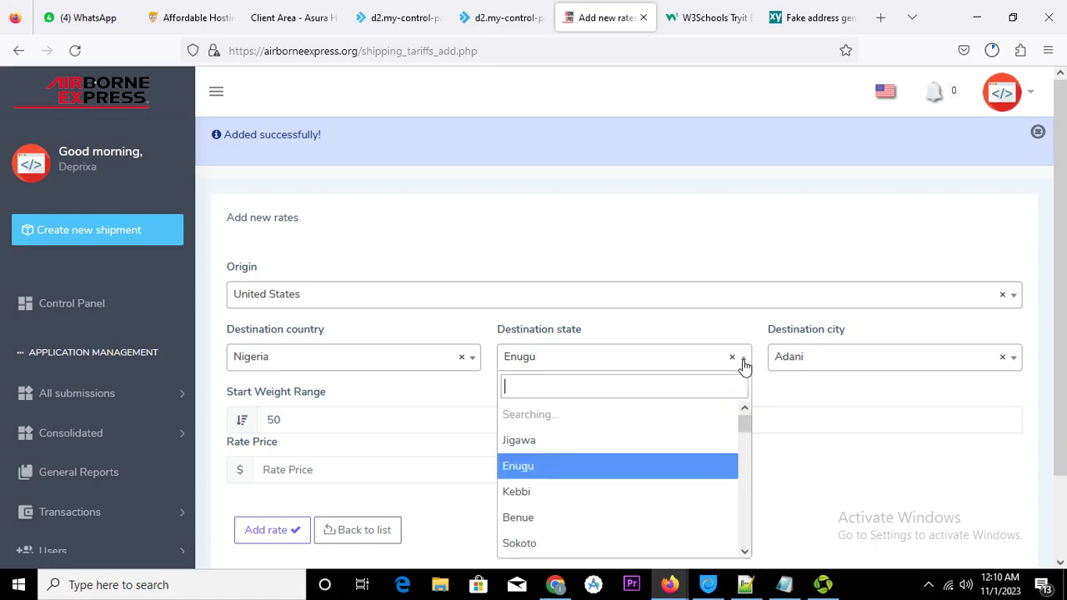
{"action": "scroll", "coordinate": [592, 492], "scroll_direction": "down", "scroll_amount": 1}
{"action": "scroll", "coordinate": [583, 504], "scroll_direction": "down", "scroll_amount": 5}
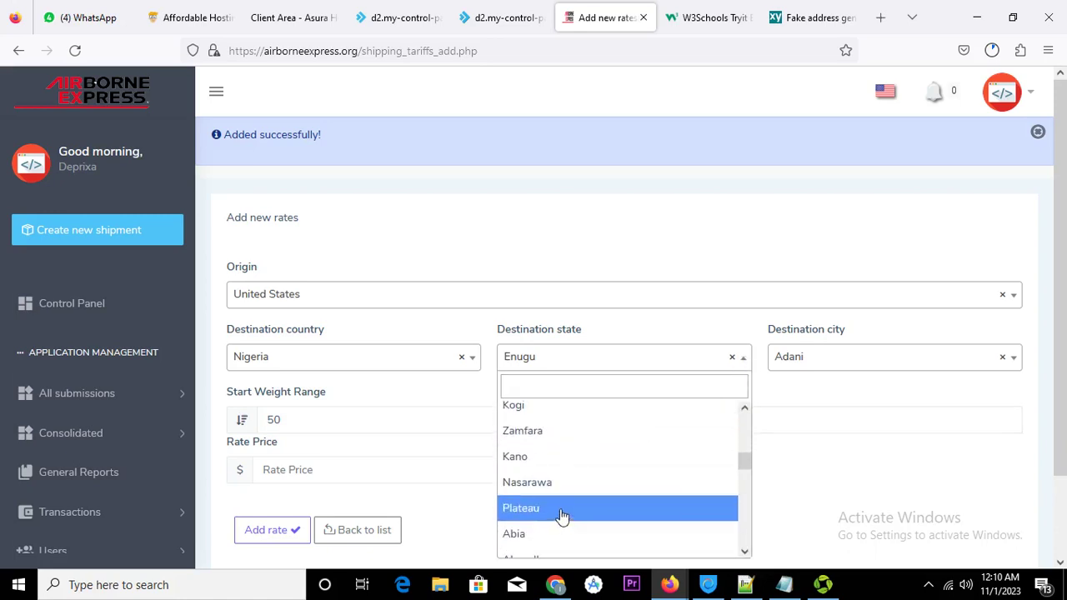
{"action": "left_click", "coordinate": [564, 512]}
{"action": "left_click", "coordinate": [819, 360]}
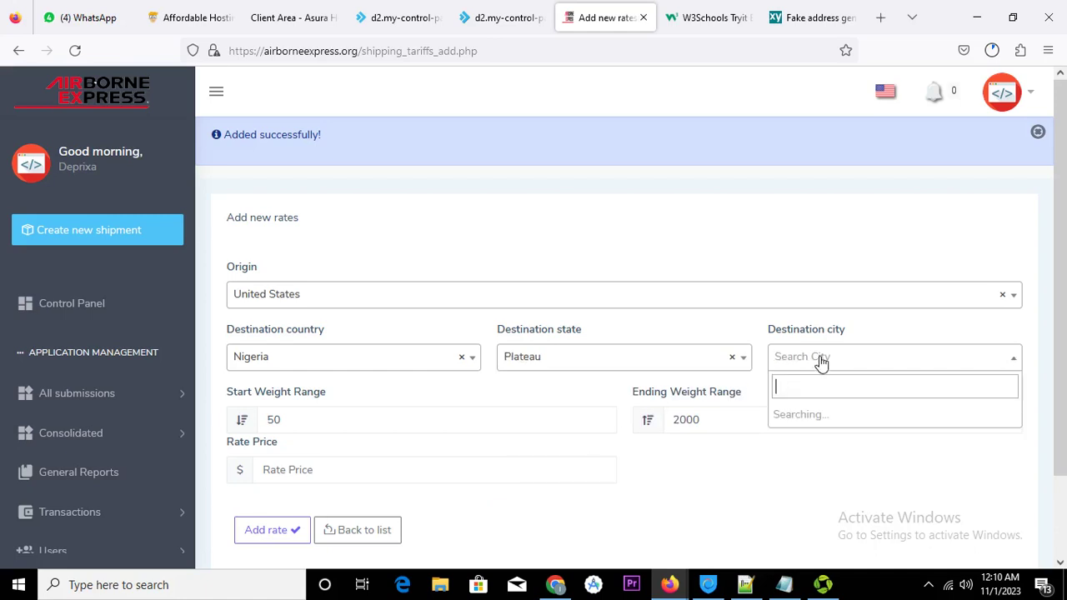
{"action": "left_click", "coordinate": [804, 442]}
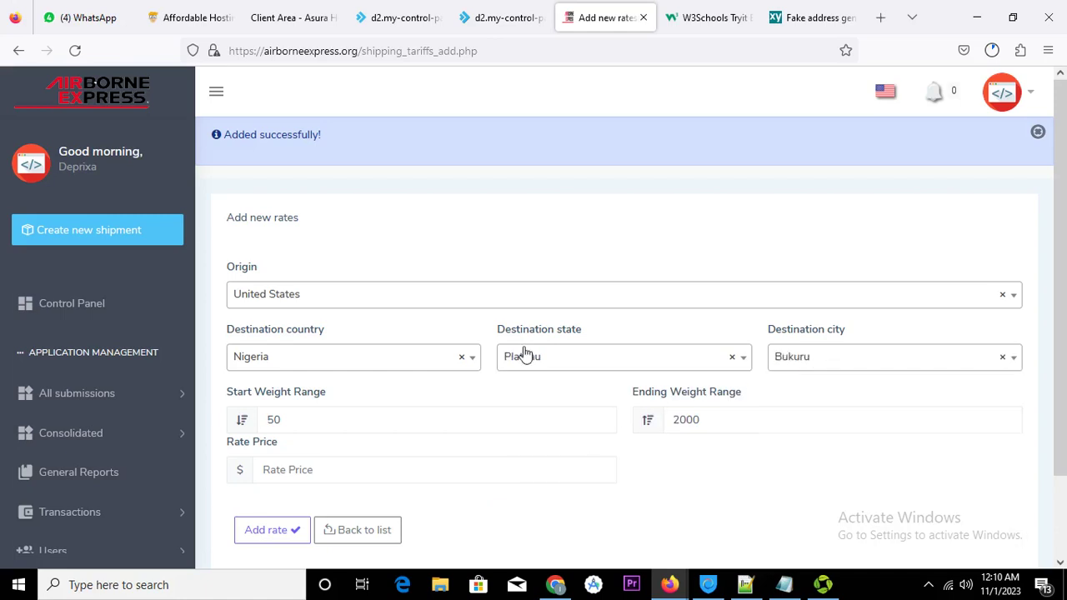
Enter rate price 100 and submit; it is rejected as an overlapping tariff
{"action": "left_click", "coordinate": [344, 471]}
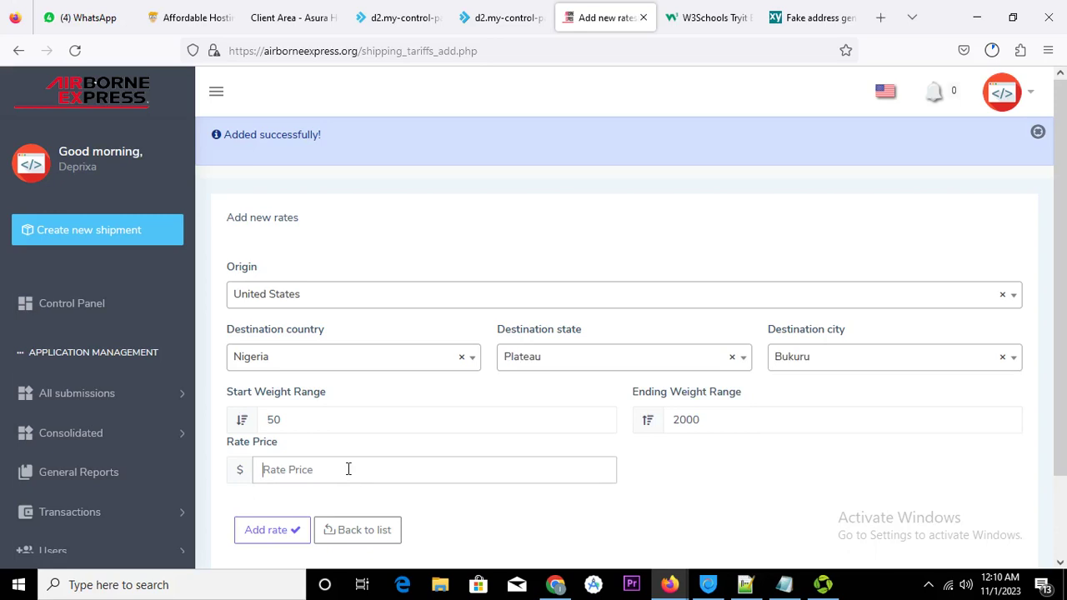
{"action": "type", "text": "5"}
{"action": "key", "text": "BackSpace"}
{"action": "type", "text": "100"}
{"action": "left_click", "coordinate": [286, 528]}
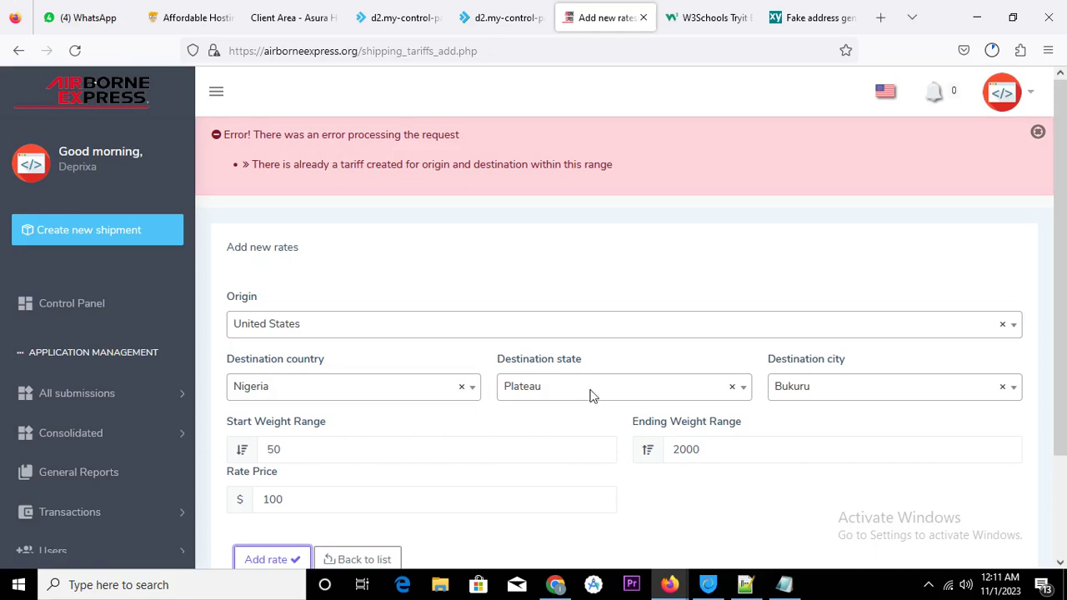
Change the rate's origin to United Kingdom and save the $100 Bukuru, Plateau, Nigeria rate
{"action": "left_click_drag", "start_coordinate": [252, 164], "coordinate": [593, 175]}
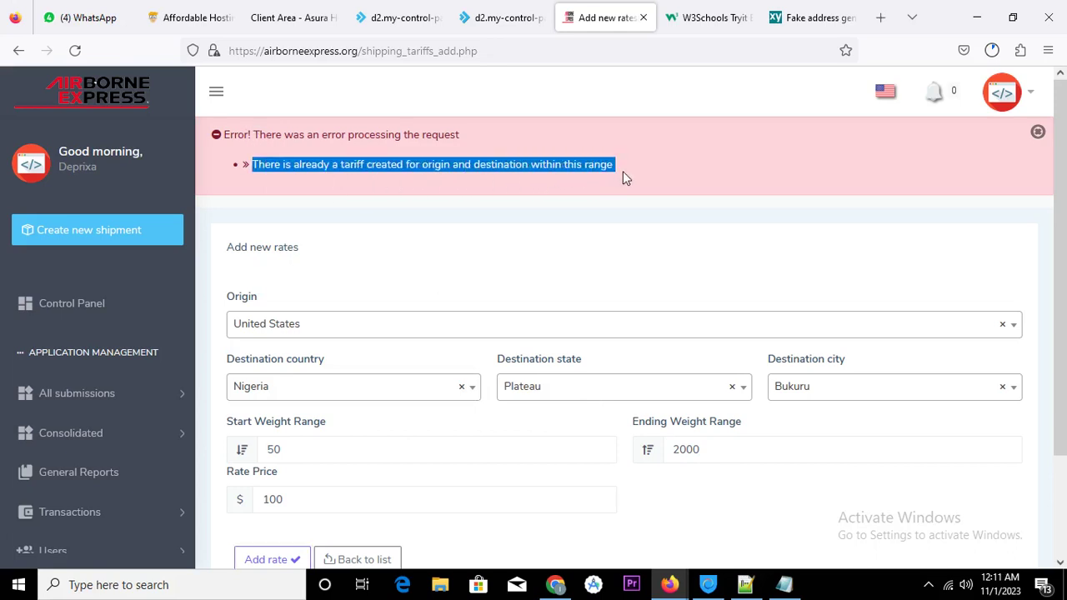
{"action": "left_click", "coordinate": [1016, 325]}
{"action": "left_click", "coordinate": [316, 407]}
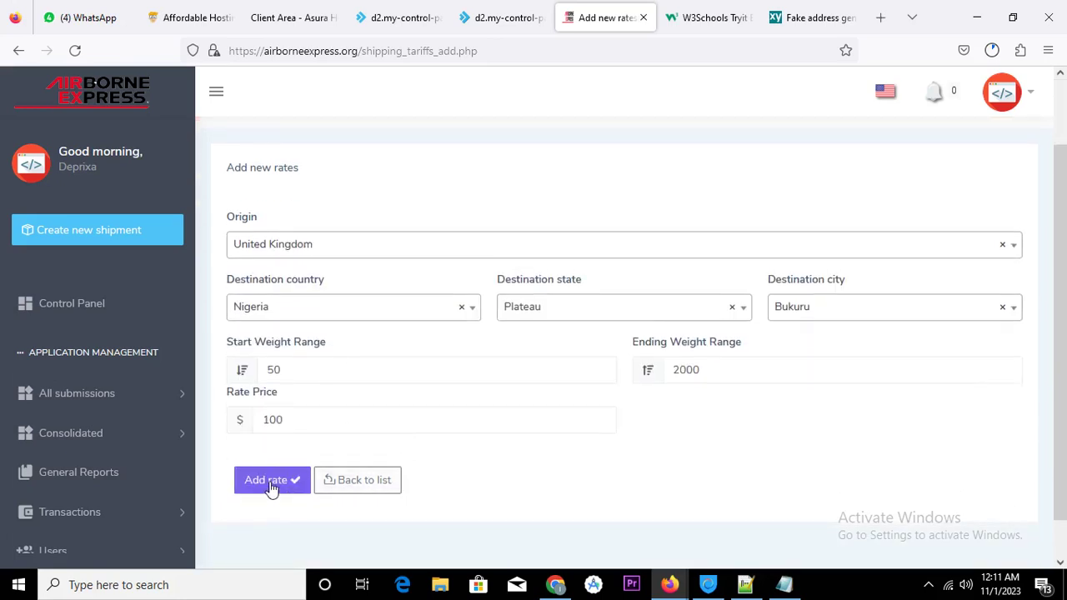
{"action": "left_click", "coordinate": [271, 482]}
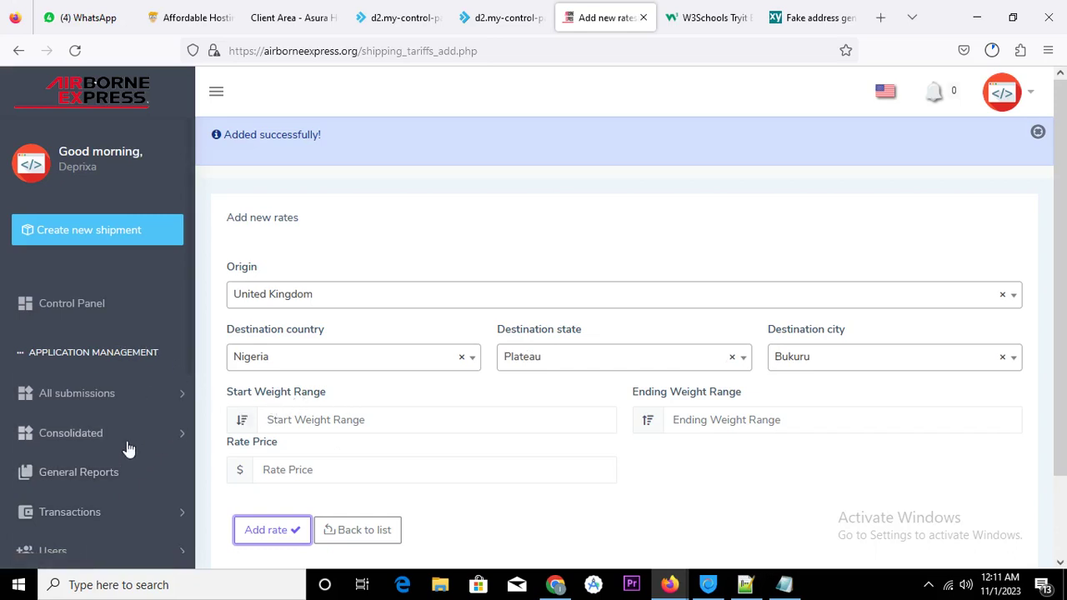
Expand the Shipping rate settings section in the sidebar
{"action": "scroll", "coordinate": [123, 446], "scroll_direction": "down", "scroll_amount": 3}
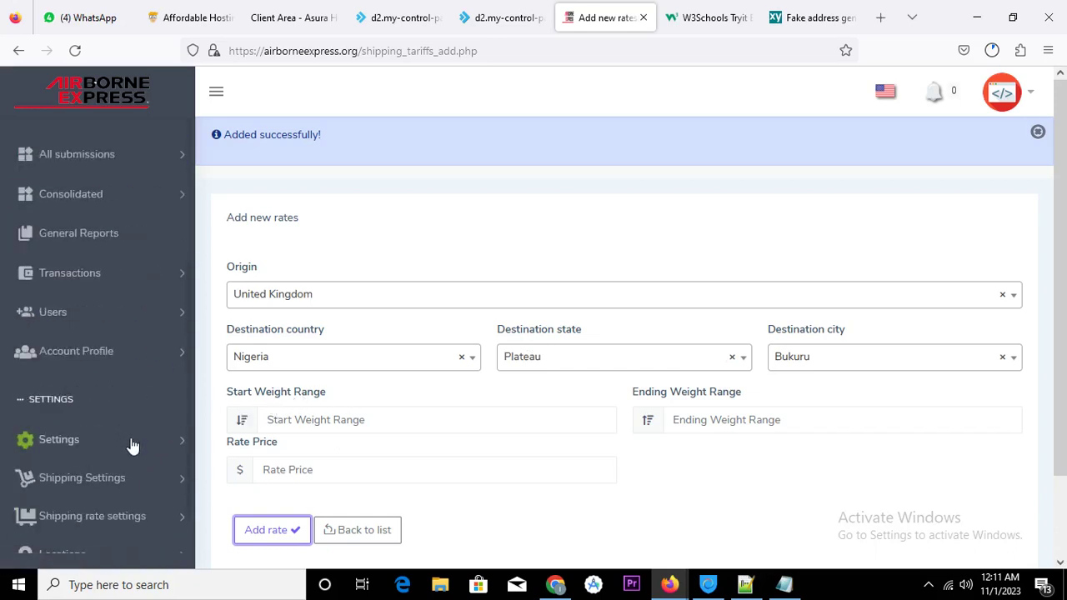
{"action": "scroll", "coordinate": [133, 442], "scroll_direction": "down", "scroll_amount": 1}
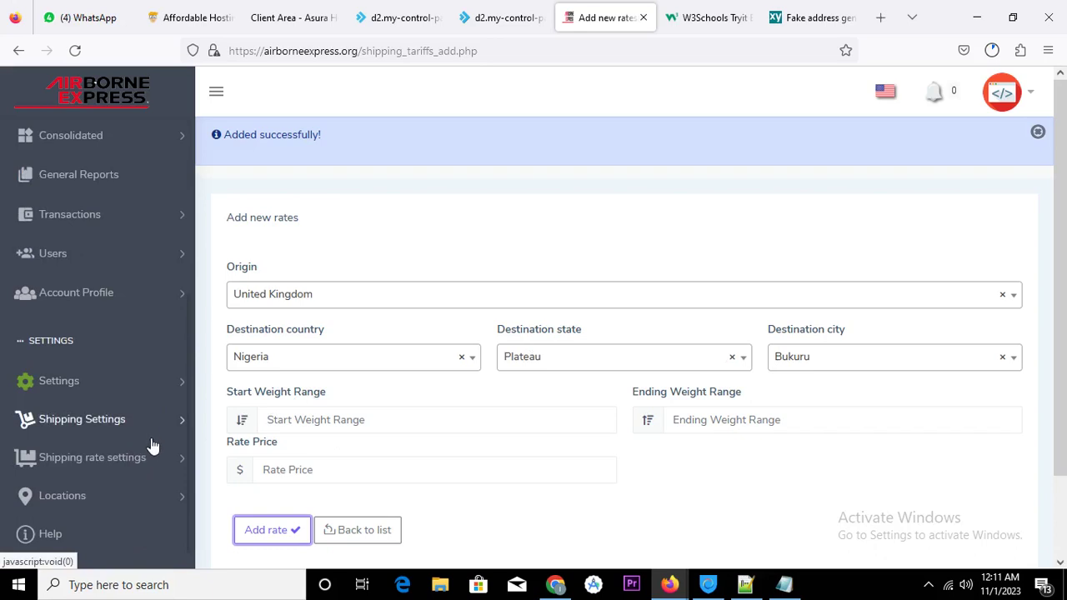
{"action": "left_click", "coordinate": [172, 461]}
{"action": "scroll", "coordinate": [163, 461], "scroll_direction": "down", "scroll_amount": 1}
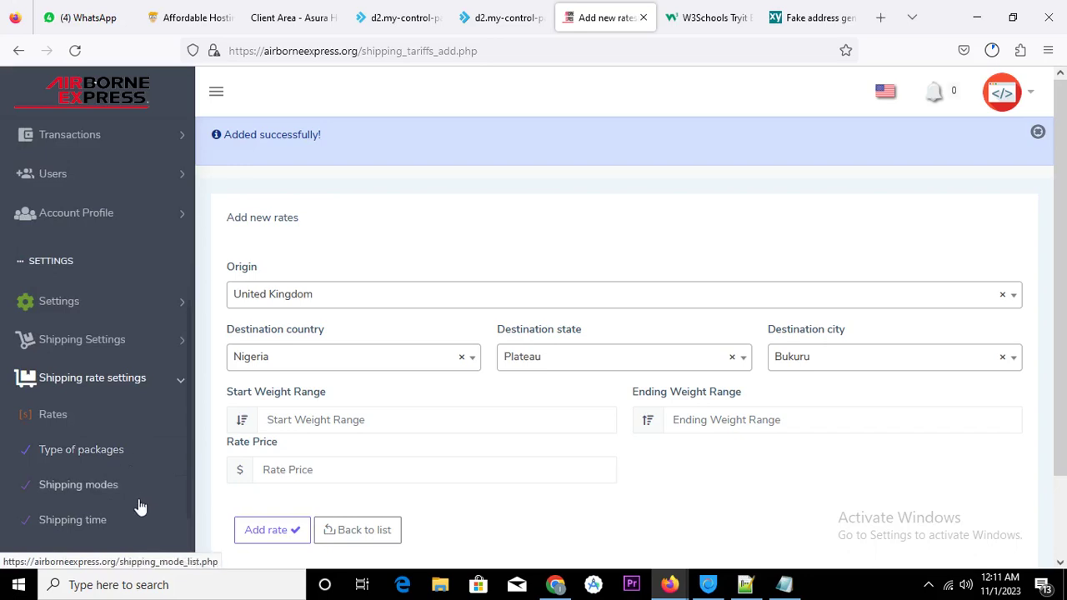
Open the Shipping Rate List to check the new United Kingdom origin rate
{"action": "left_click", "coordinate": [56, 420]}
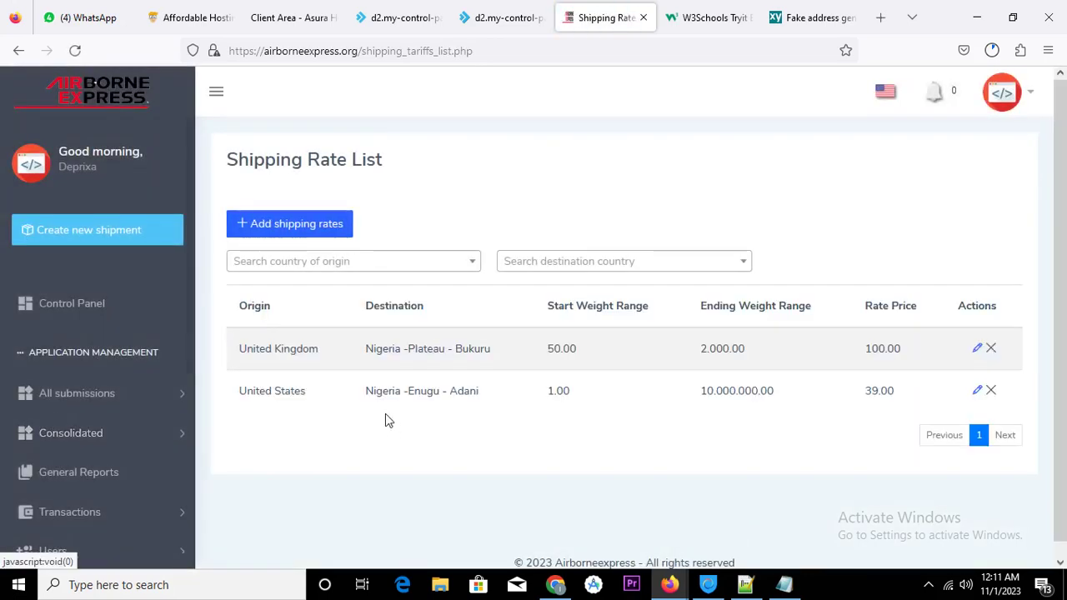
{"action": "left_click_drag", "start_coordinate": [239, 358], "coordinate": [317, 402]}
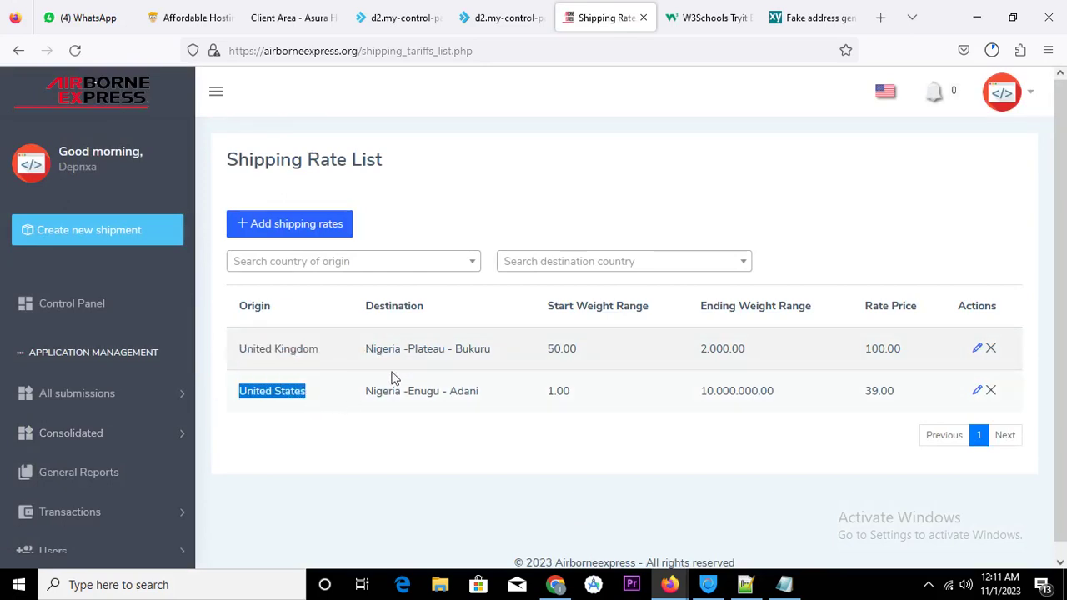
{"action": "left_click", "coordinate": [468, 417]}
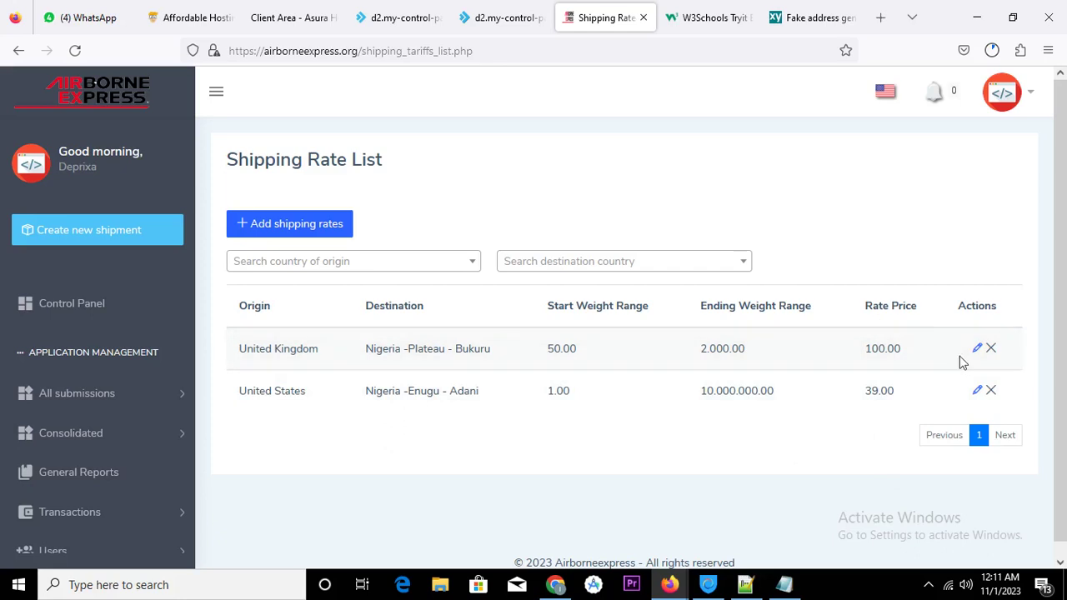
{"action": "left_click", "coordinate": [123, 231]}
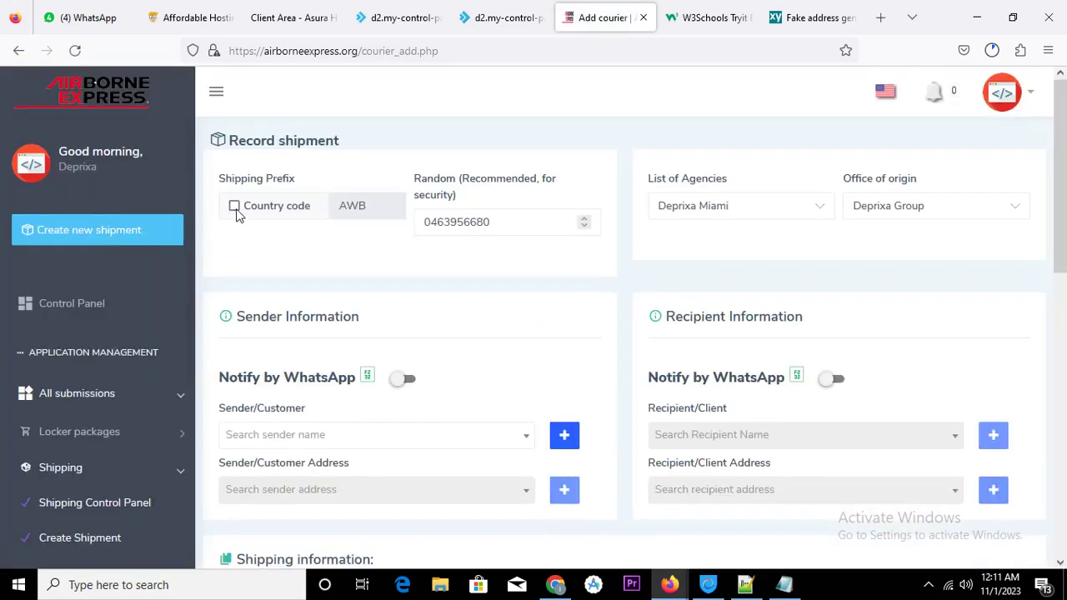
{"action": "double_click", "coordinate": [342, 205]}
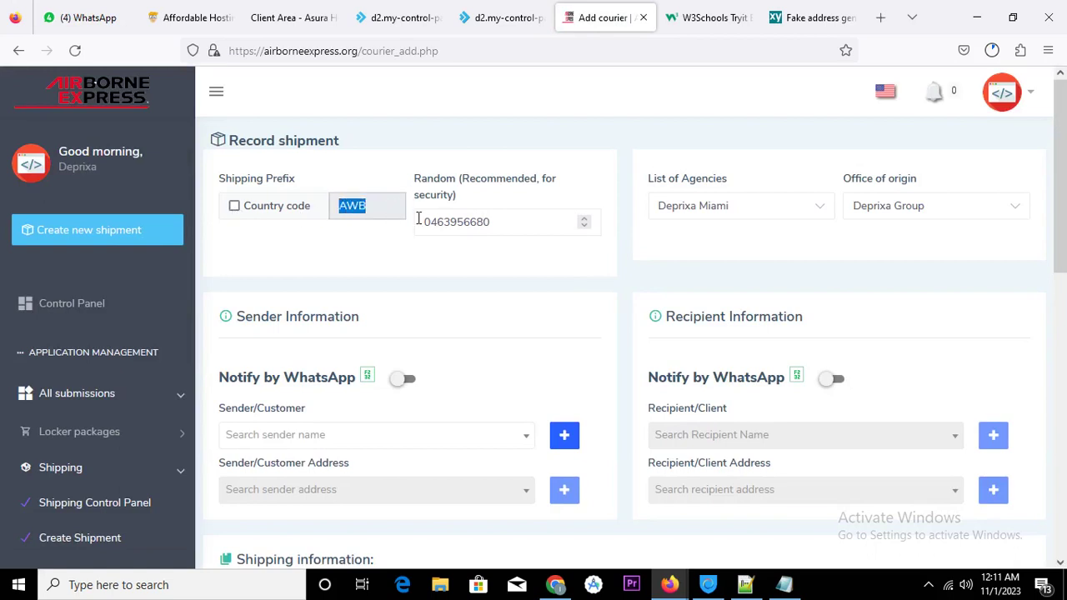
{"action": "left_click_drag", "start_coordinate": [425, 223], "coordinate": [500, 222]}
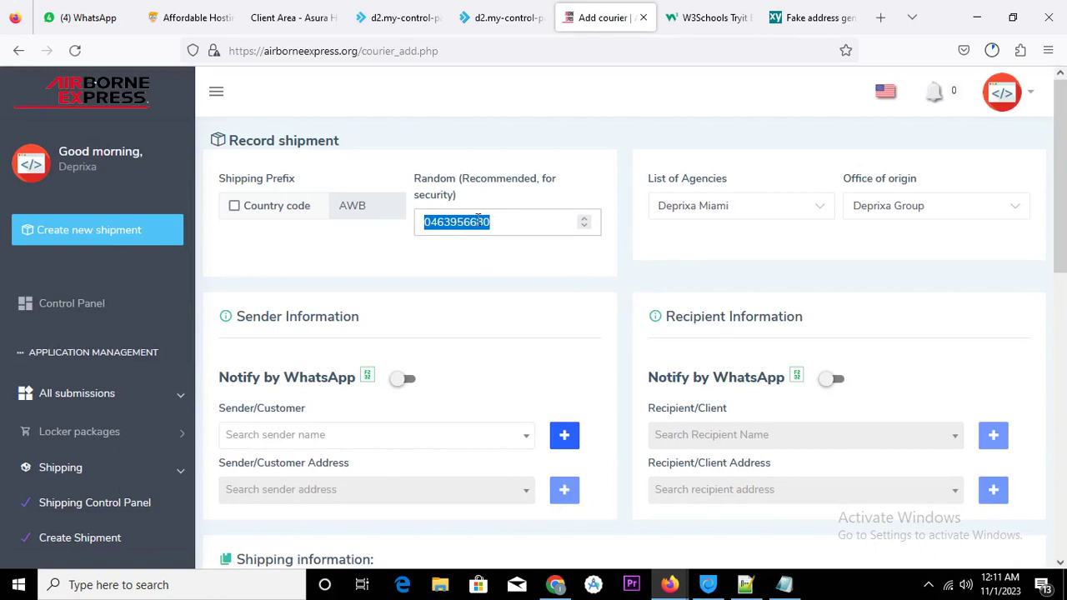
{"action": "left_click", "coordinate": [783, 585]}
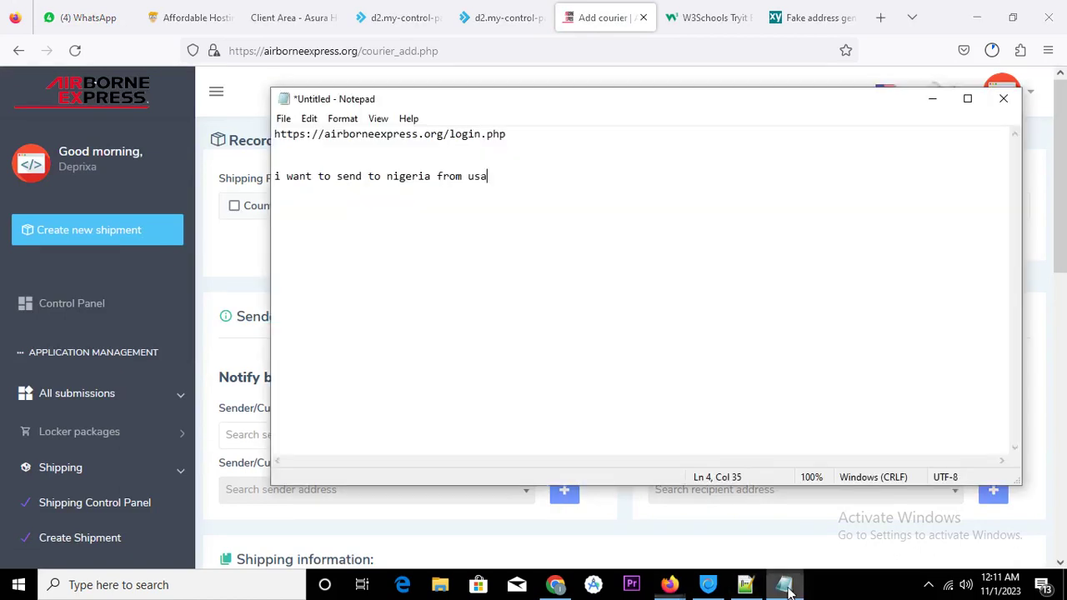
Start a new Notepad line for 'that is tracking code' below the Nigeria-from-USA note
{"action": "left_click_drag", "start_coordinate": [444, 101], "coordinate": [660, 234]}
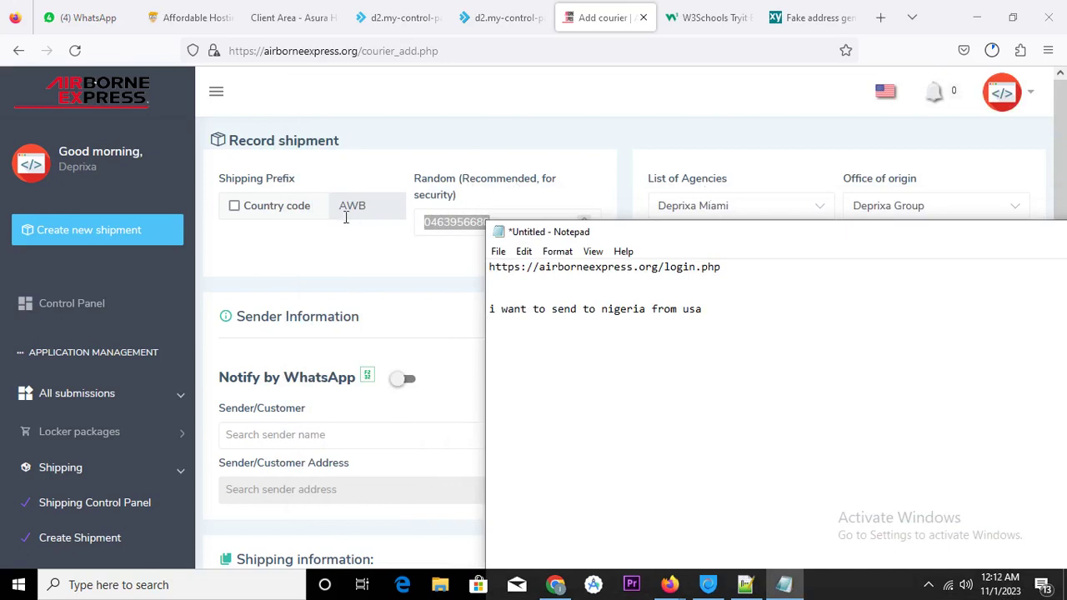
{"action": "left_click_drag", "start_coordinate": [220, 179], "coordinate": [300, 184]}
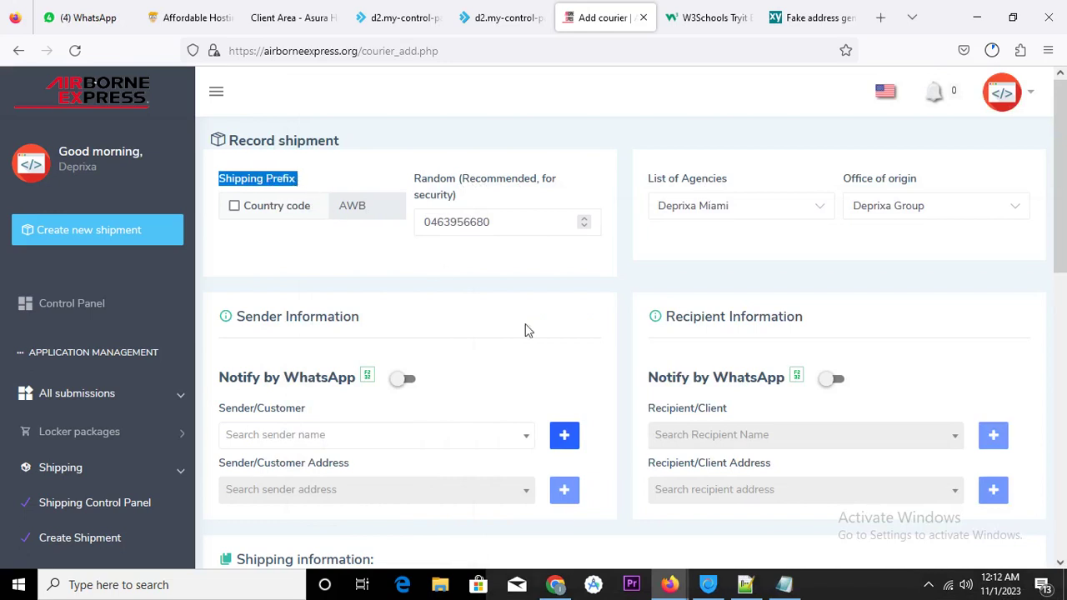
{"action": "left_click", "coordinate": [785, 584]}
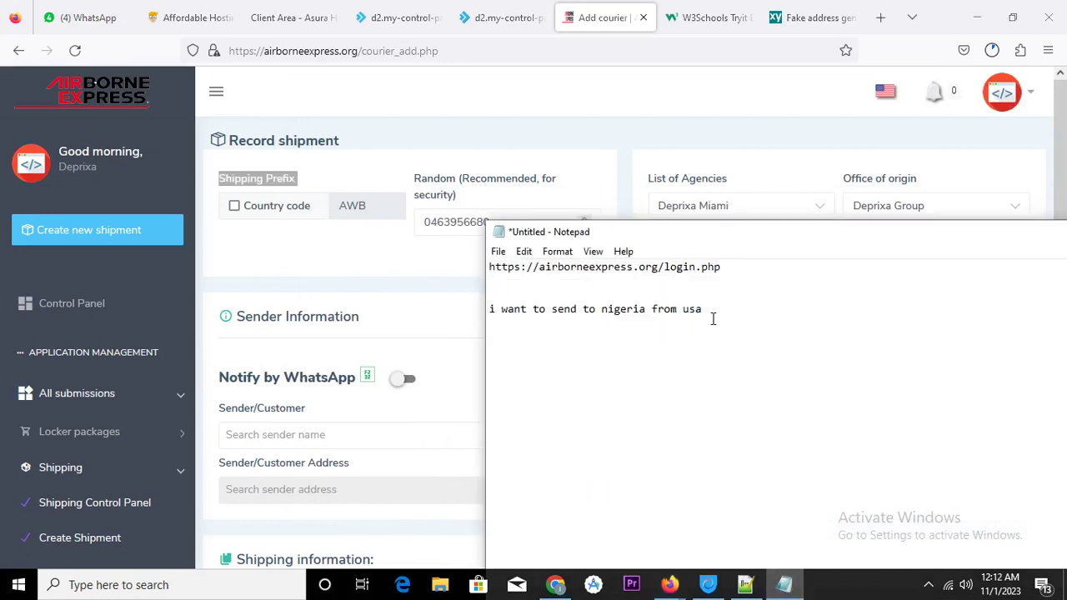
{"action": "key", "text": "Return"}
{"action": "type", "text": "that is tracking code"}
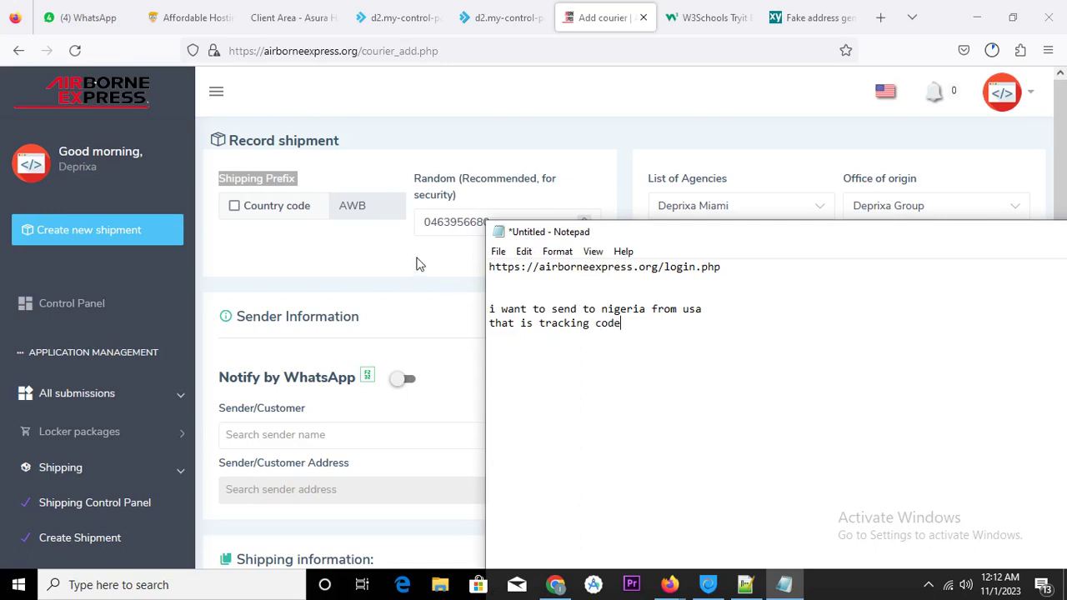
Switch the shipment prefix to Country code with USA - United States selected
{"action": "left_click", "coordinate": [234, 207]}
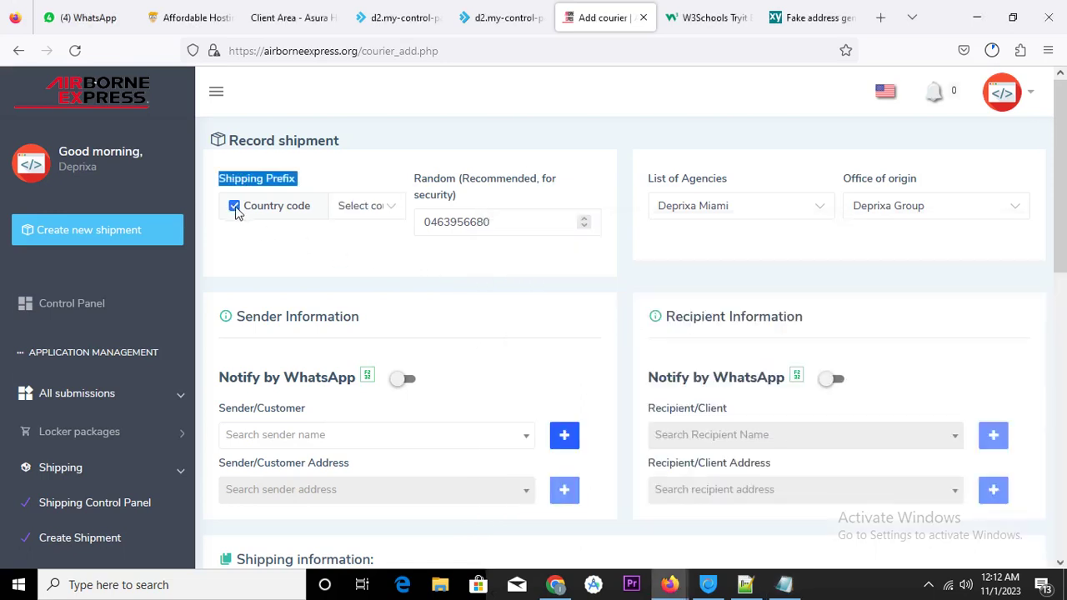
{"action": "left_click", "coordinate": [392, 209]}
{"action": "scroll", "coordinate": [398, 313], "scroll_direction": "down", "scroll_amount": 12}
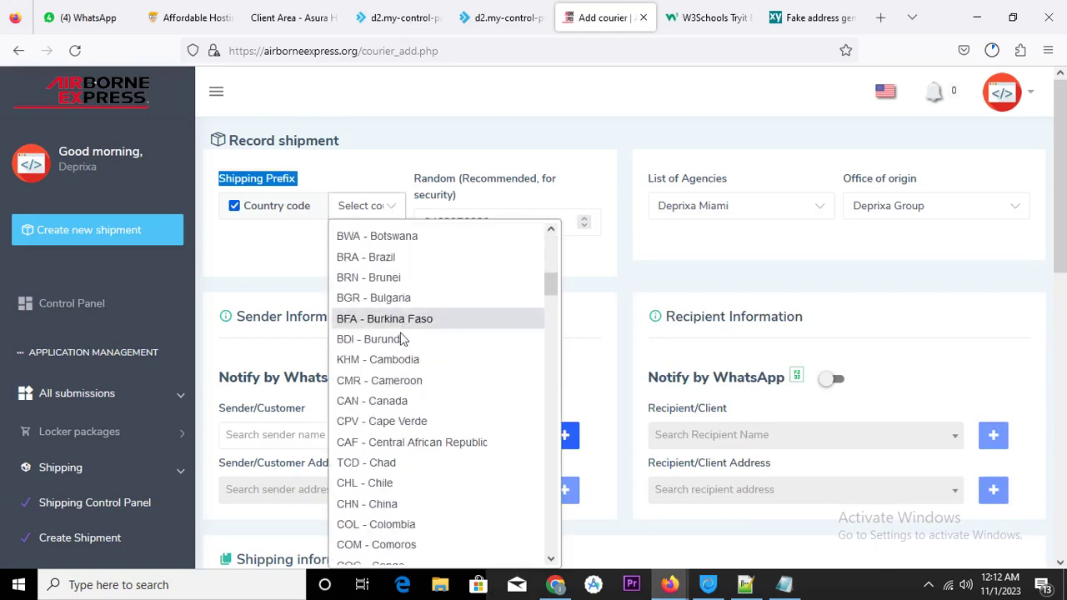
{"action": "scroll", "coordinate": [408, 383], "scroll_direction": "down", "scroll_amount": 10}
{"action": "scroll", "coordinate": [416, 377], "scroll_direction": "down", "scroll_amount": 20}
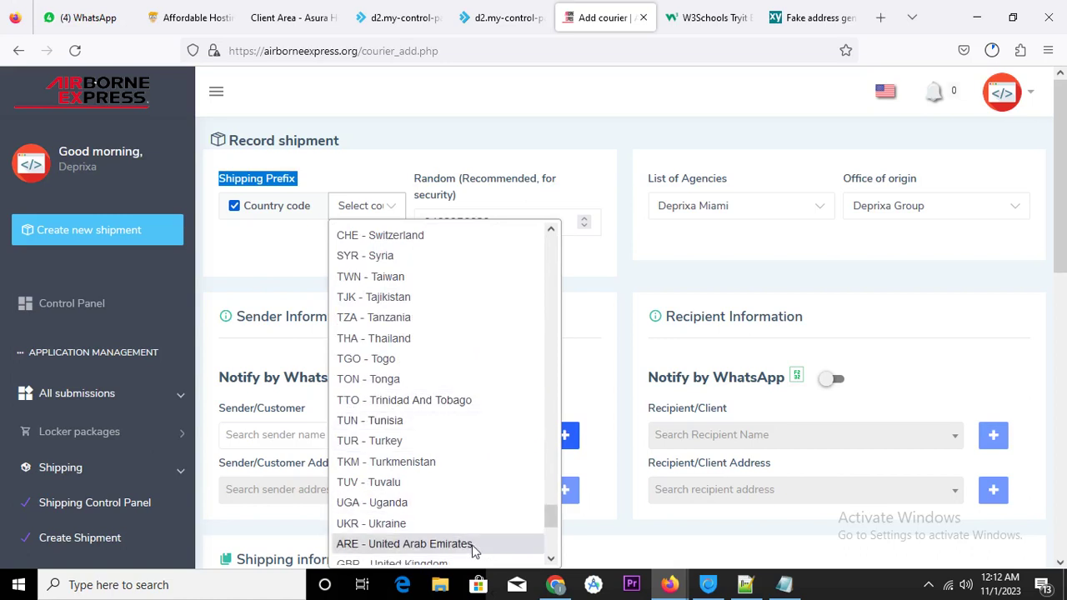
{"action": "scroll", "coordinate": [467, 540], "scroll_direction": "down", "scroll_amount": 5}
{"action": "scroll", "coordinate": [470, 325], "scroll_direction": "up", "scroll_amount": 3}
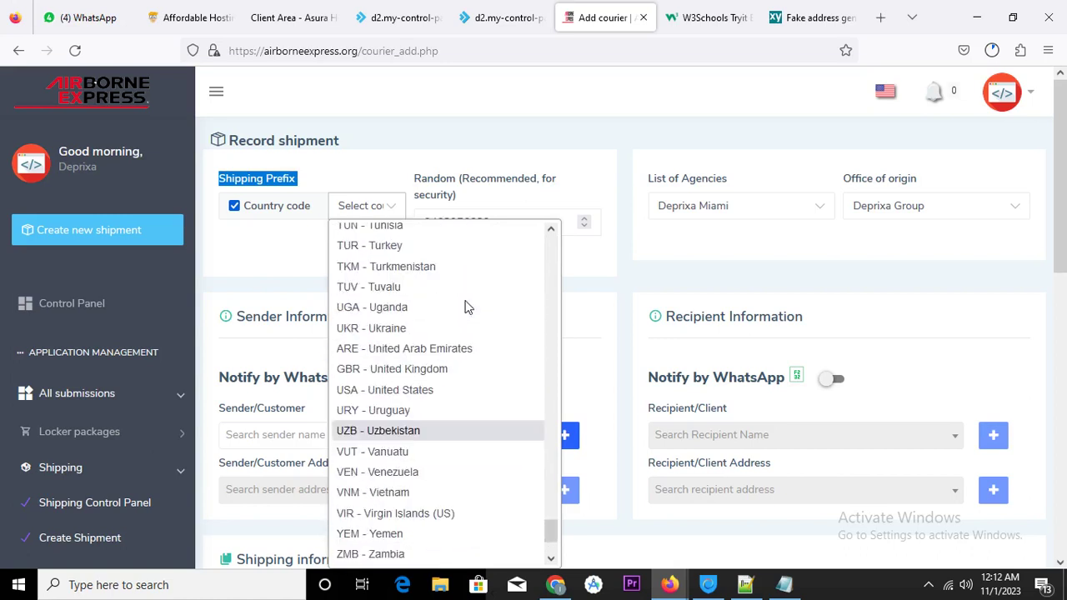
{"action": "left_click", "coordinate": [437, 387]}
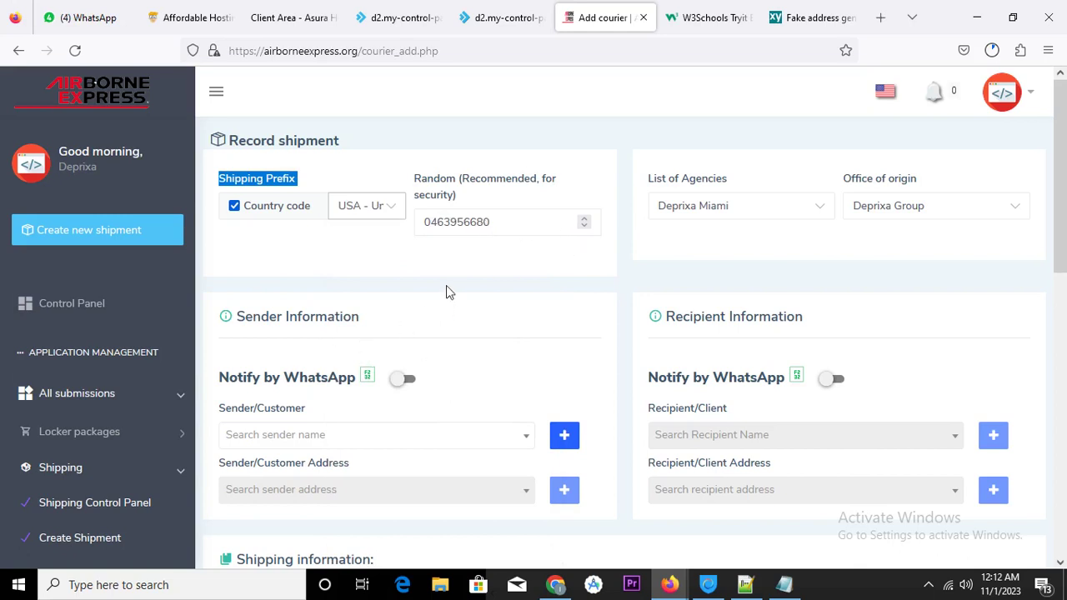
Choose Al Hamra International as the agency, keeping Deprixa Group as office of origin
{"action": "left_click", "coordinate": [778, 208]}
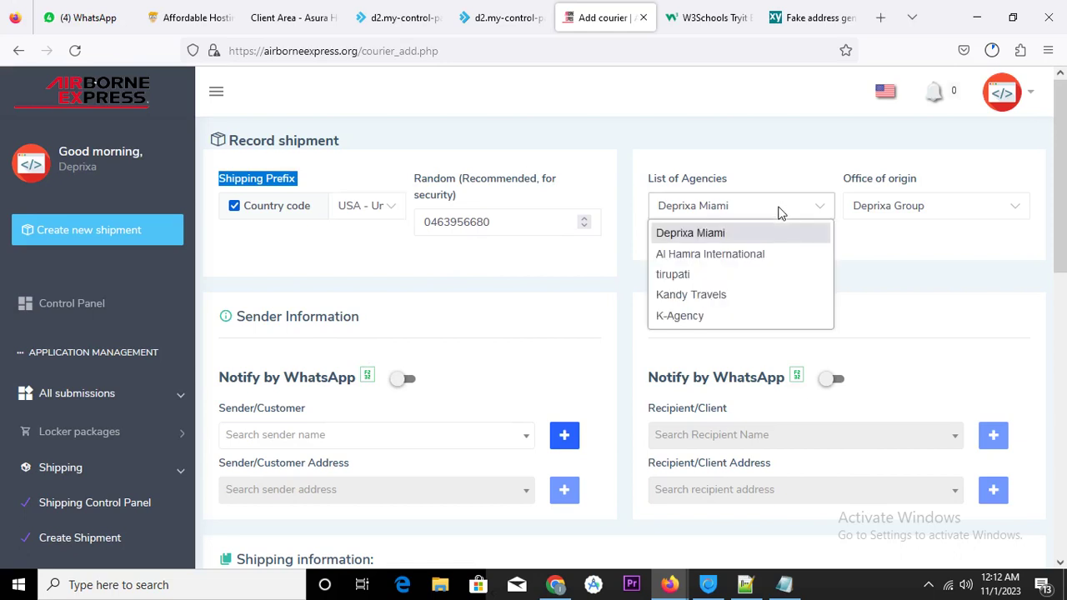
{"action": "left_click", "coordinate": [754, 259]}
{"action": "left_click", "coordinate": [927, 208]}
{"action": "left_click", "coordinate": [925, 210]}
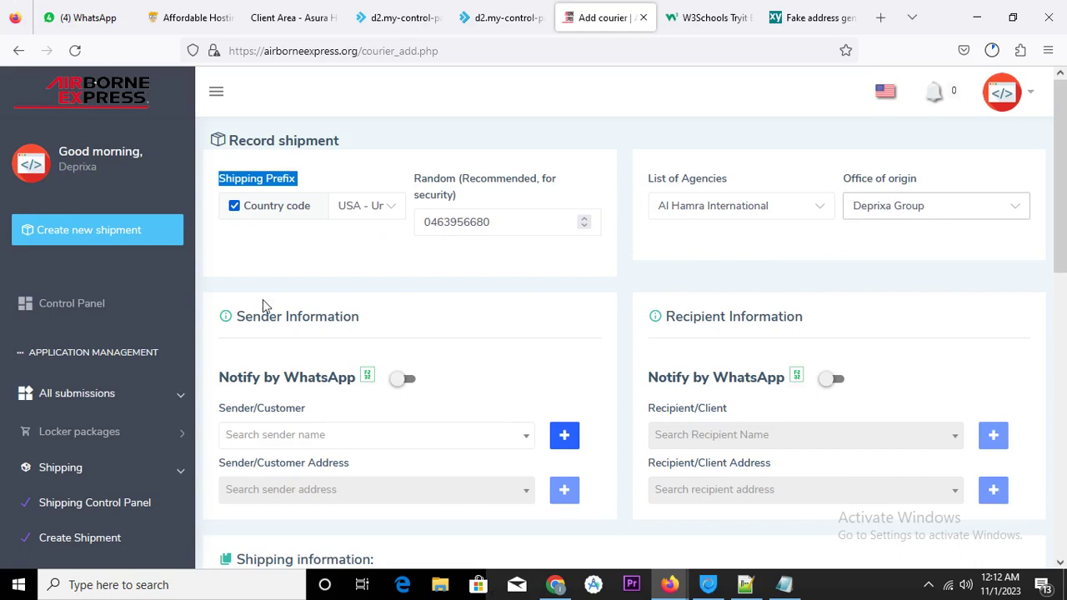
{"action": "scroll", "coordinate": [491, 290], "scroll_direction": "down", "scroll_amount": 3}
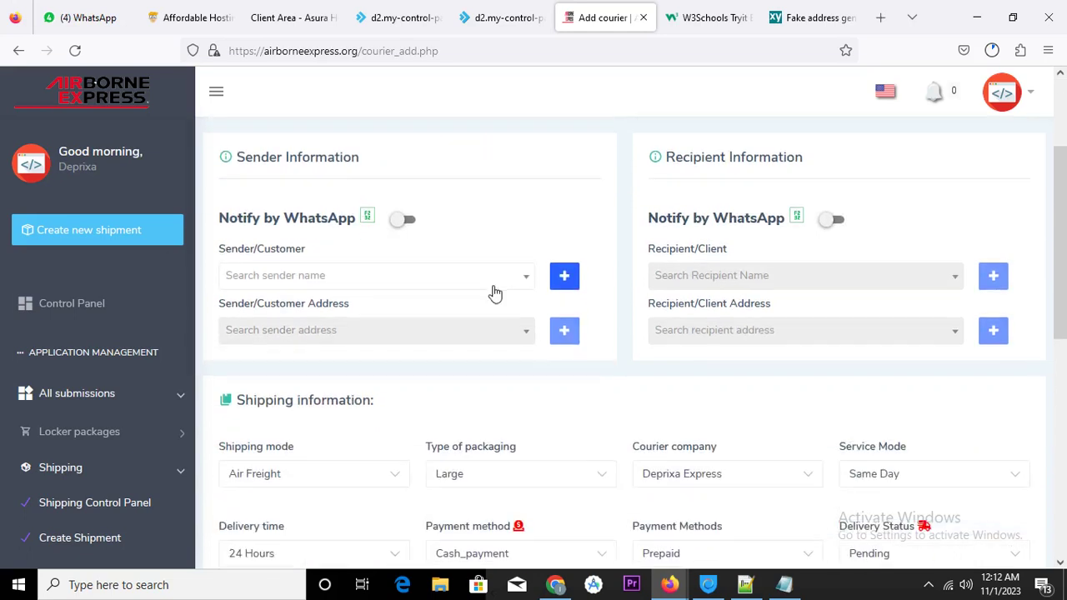
{"action": "scroll", "coordinate": [498, 292], "scroll_direction": "down", "scroll_amount": 3}
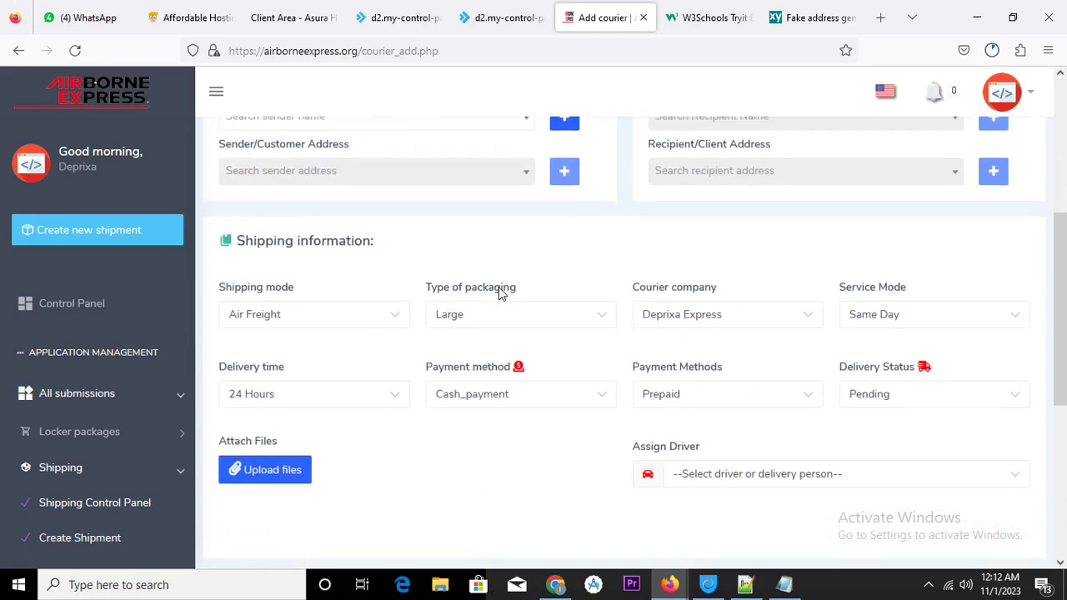
{"action": "scroll", "coordinate": [500, 290], "scroll_direction": "up", "scroll_amount": 5}
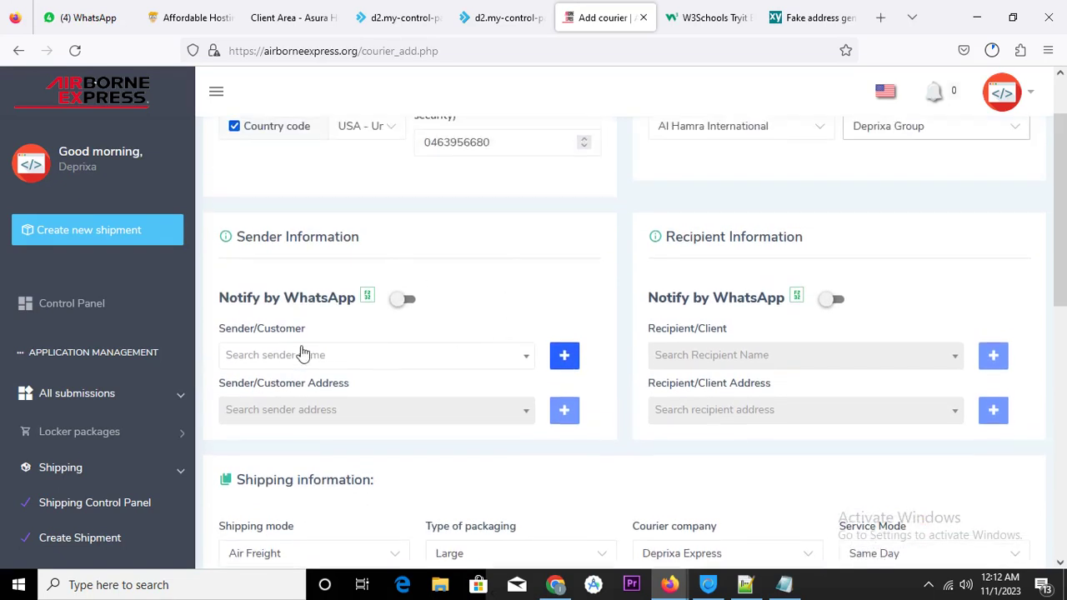
Start a new sender, entering first and last name and a saved e-mail address
{"action": "left_click", "coordinate": [565, 356]}
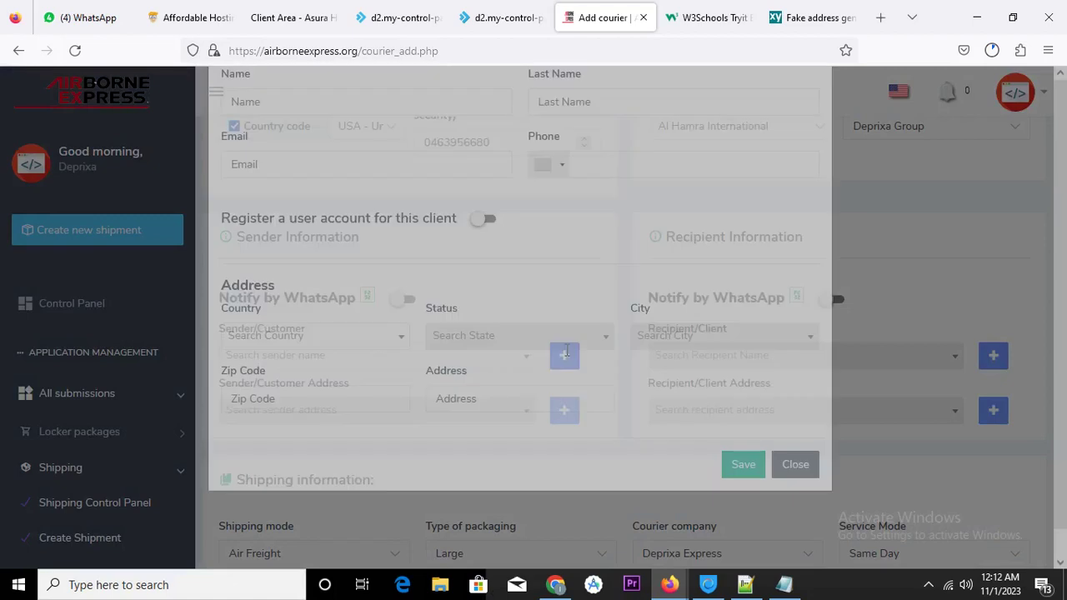
{"action": "left_click", "coordinate": [406, 185]}
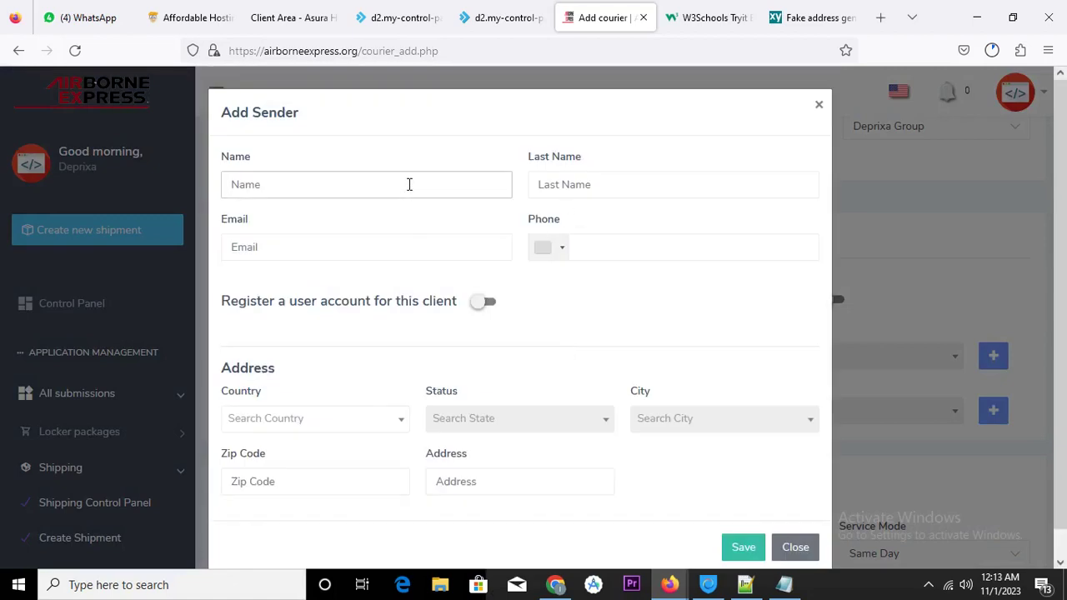
{"action": "left_click", "coordinate": [565, 178]}
{"action": "left_click", "coordinate": [567, 177]}
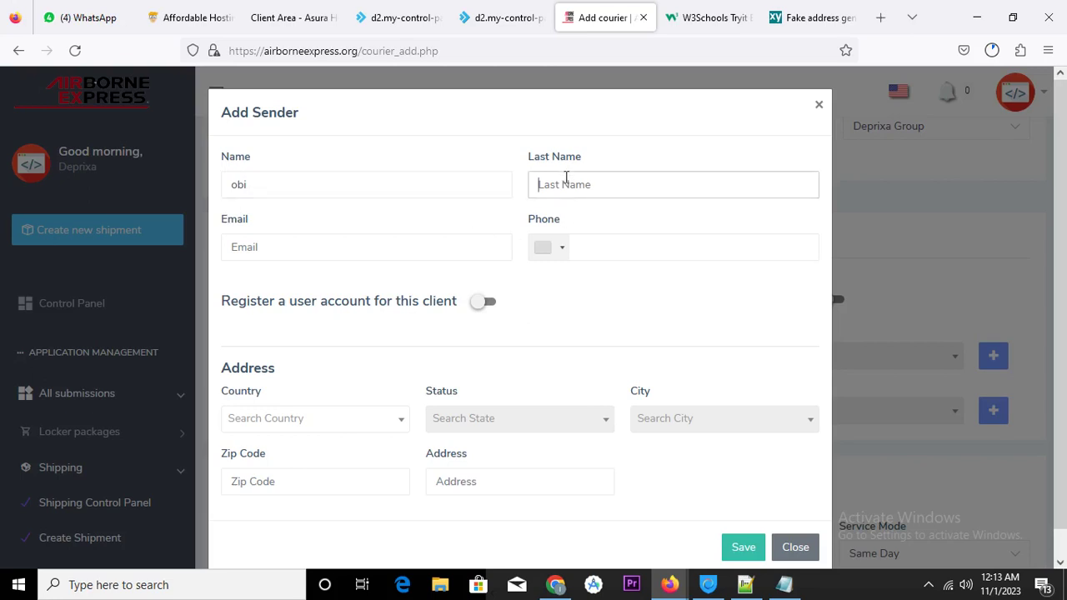
{"action": "left_click", "coordinate": [417, 247]}
{"action": "type", "text": "ci"}
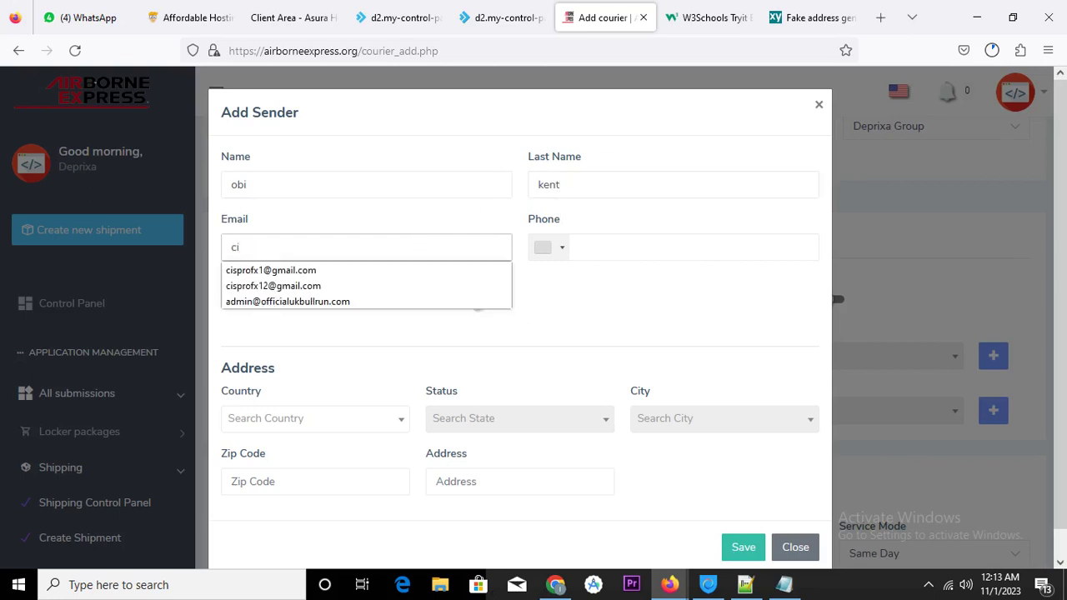
{"action": "left_click", "coordinate": [339, 270]}
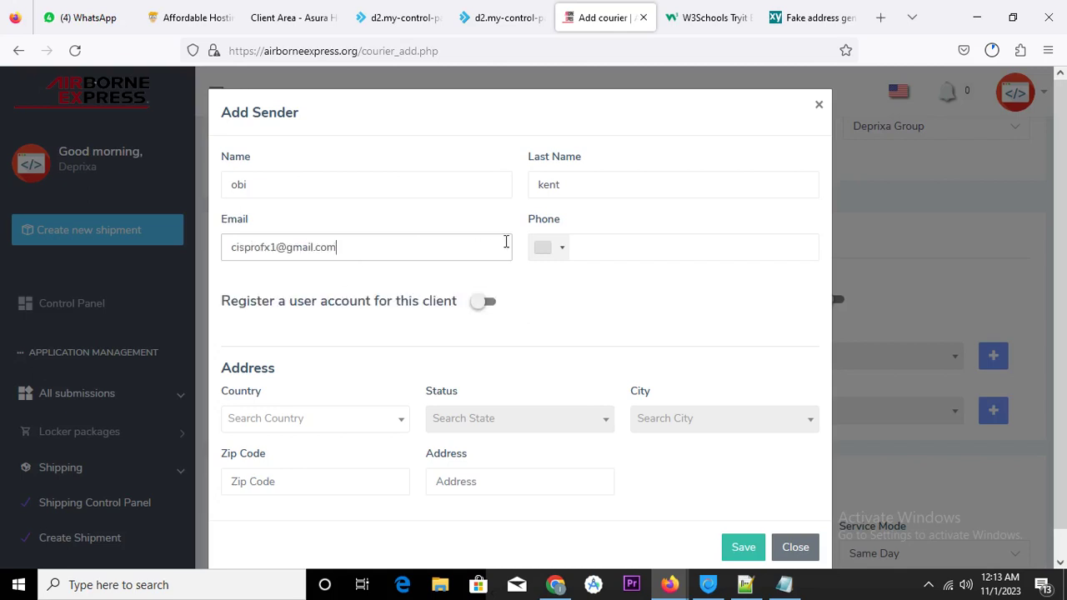
Set the sender's phone code to United States +1 and enter the generated phone number
{"action": "left_click", "coordinate": [561, 253]}
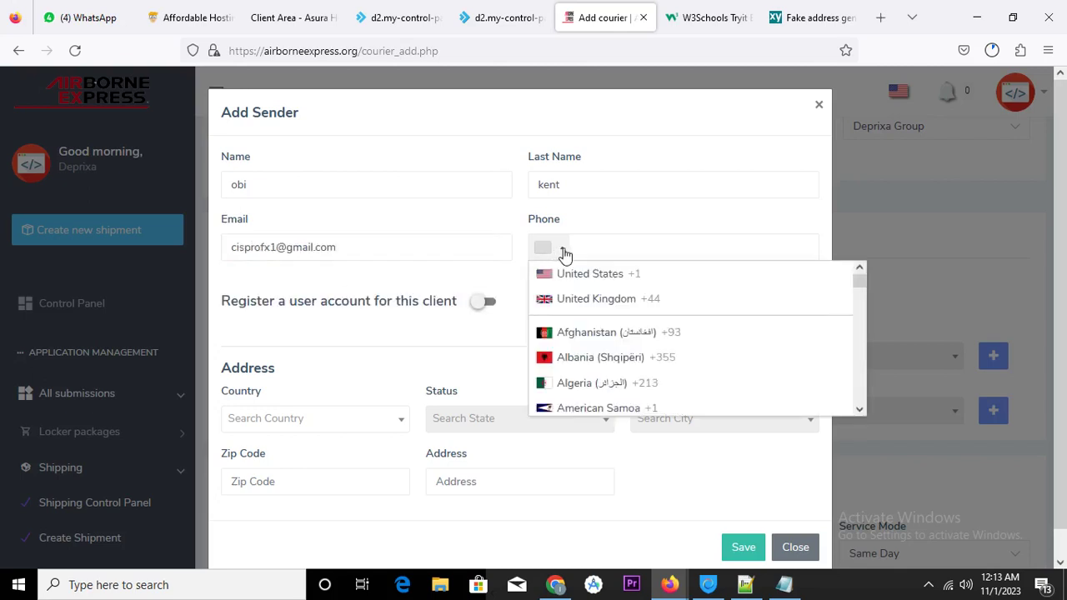
{"action": "left_click", "coordinate": [585, 276]}
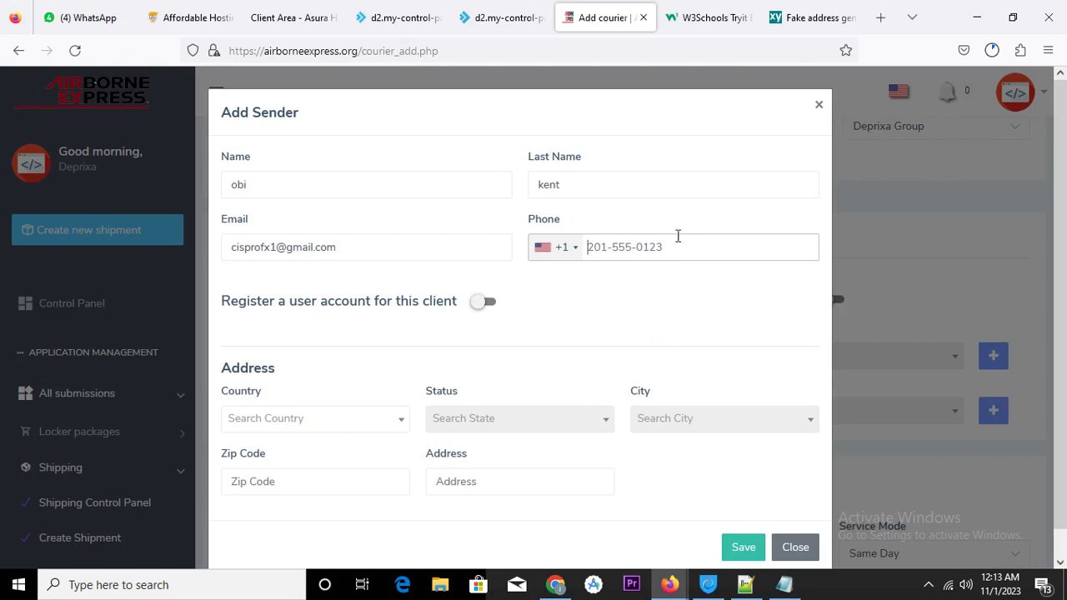
{"action": "left_click", "coordinate": [815, 20]}
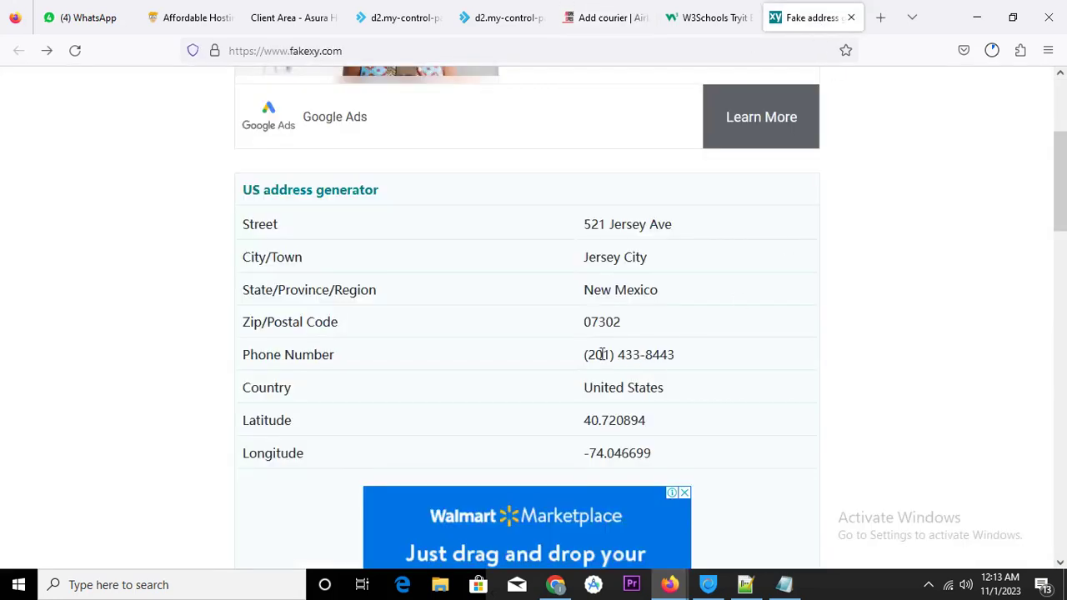
{"action": "left_click_drag", "start_coordinate": [593, 355], "coordinate": [679, 364]}
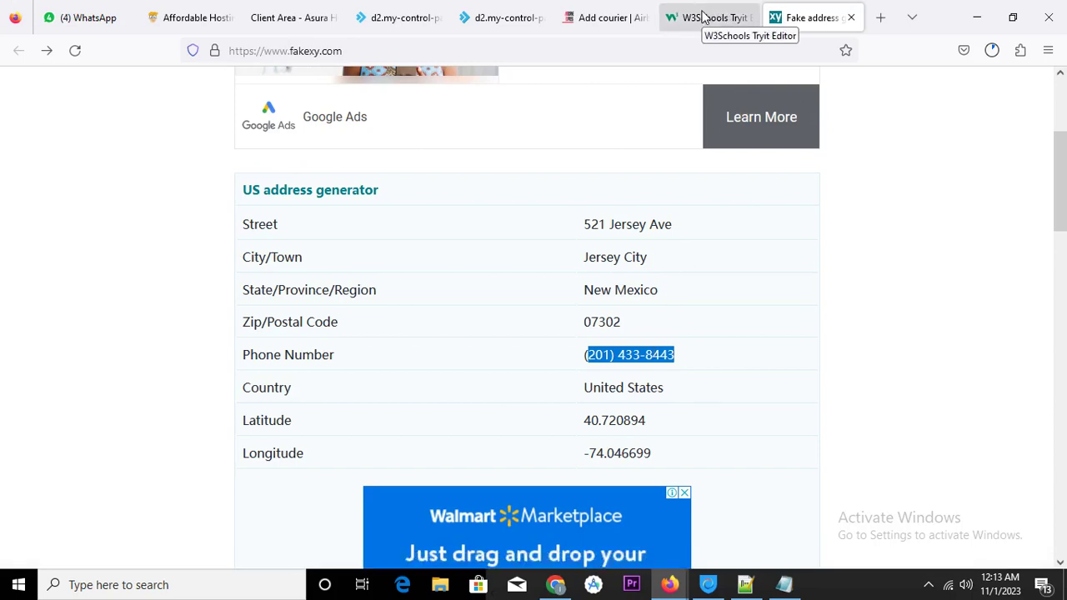
{"action": "left_click", "coordinate": [613, 18]}
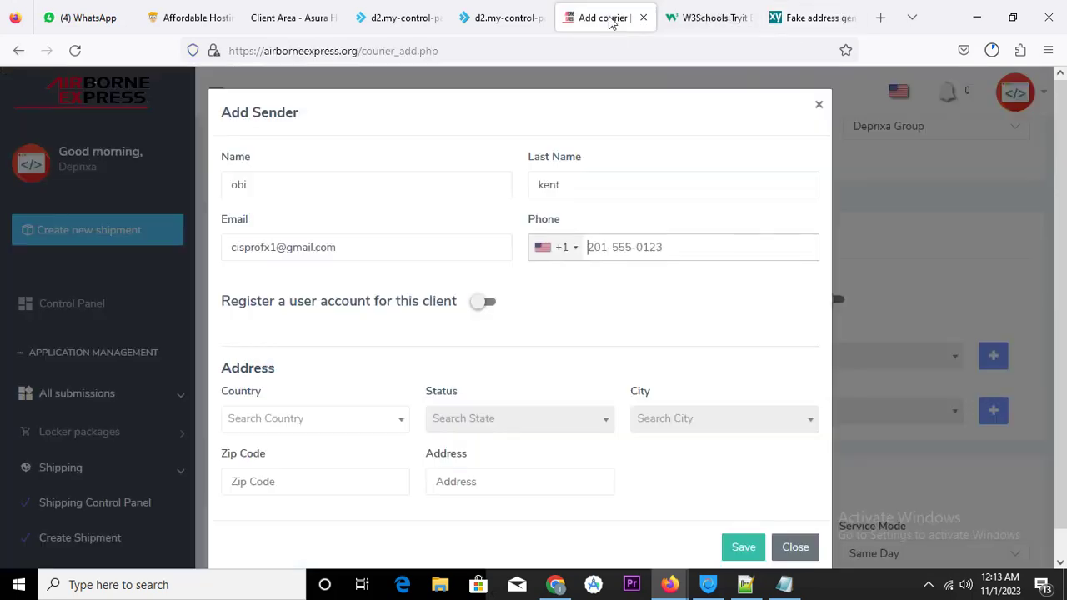
{"action": "left_click", "coordinate": [614, 247]}
{"action": "type", "text": "2"}
{"action": "key", "text": "BackSpace"}
{"action": "key", "text": "BackSpace"}
{"action": "key", "text": "BackSpace"}
{"action": "type", "text": "2"}
{"action": "left_click", "coordinate": [804, 17]}
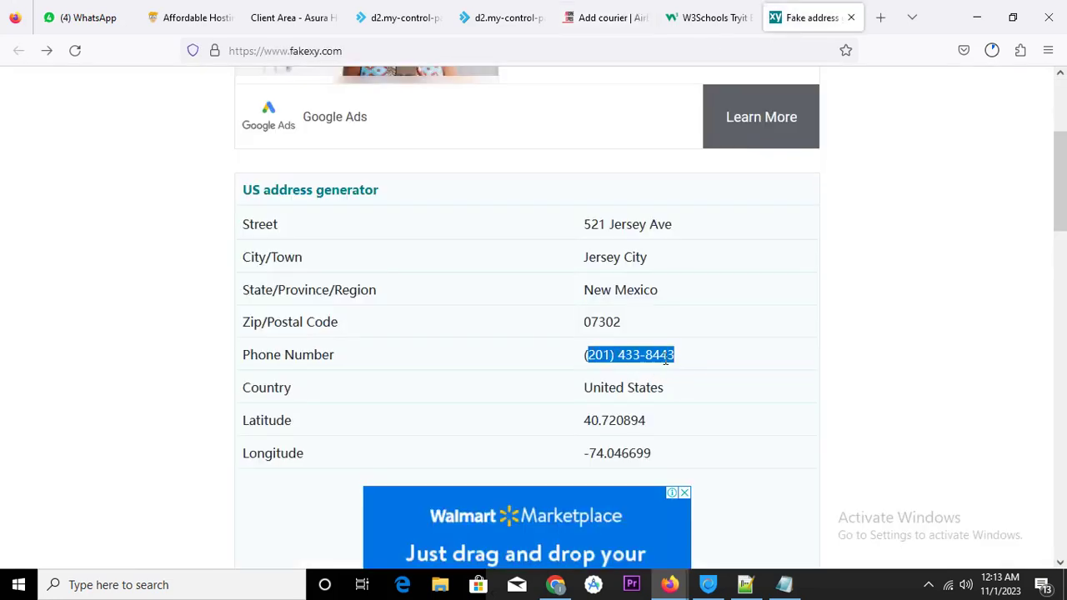
{"action": "left_click", "coordinate": [611, 18]}
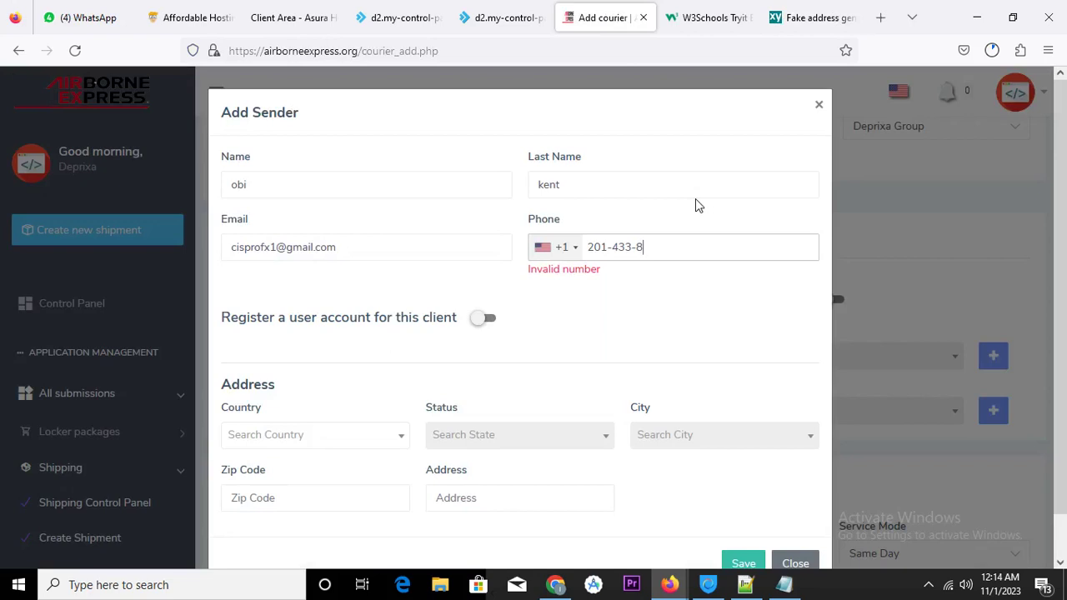
{"action": "type", "text": "443"}
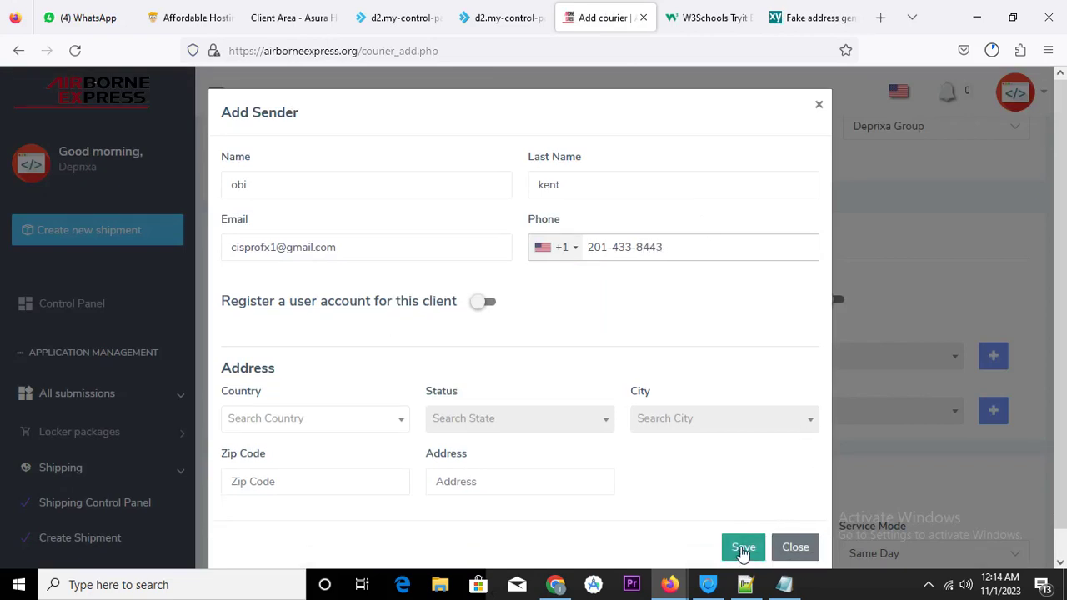
Dismiss the 'Enter country' save warning and set the sender's country to United States
{"action": "left_click", "coordinate": [742, 551]}
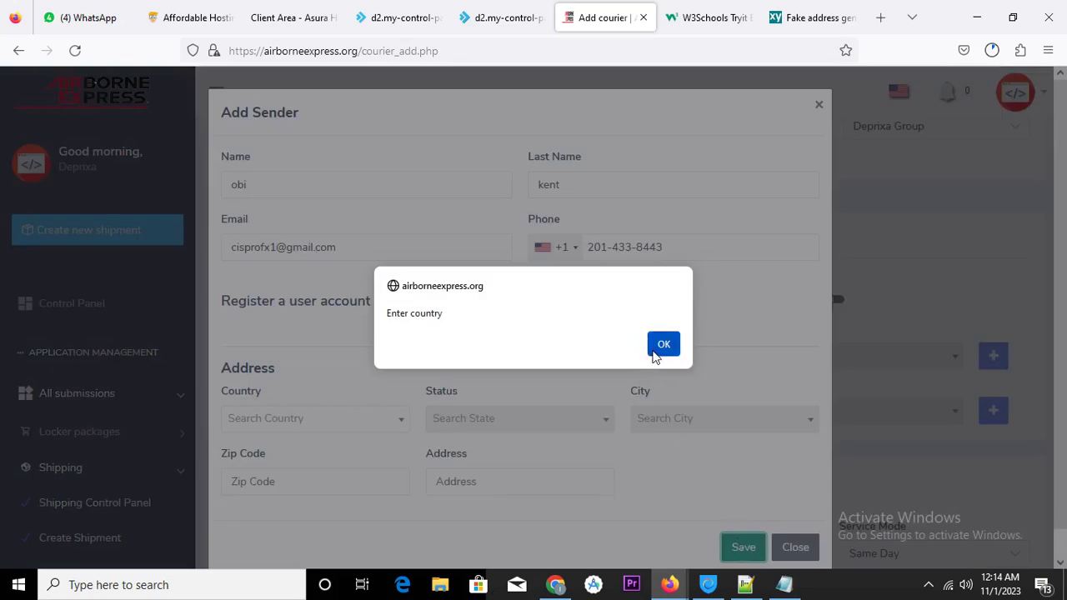
{"action": "left_click", "coordinate": [664, 346]}
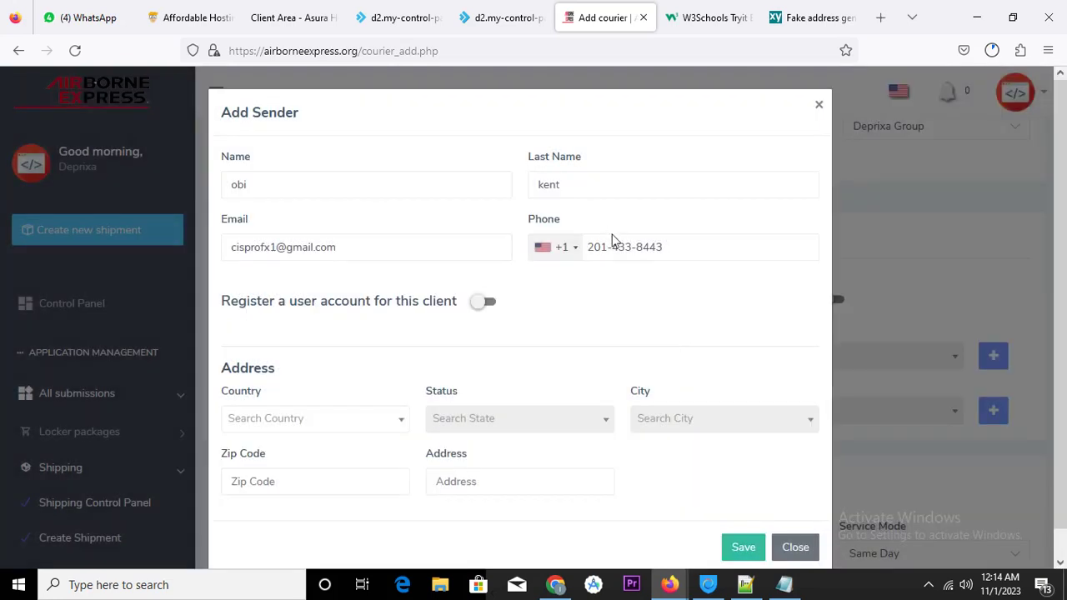
{"action": "scroll", "coordinate": [467, 371], "scroll_direction": "down", "scroll_amount": 1}
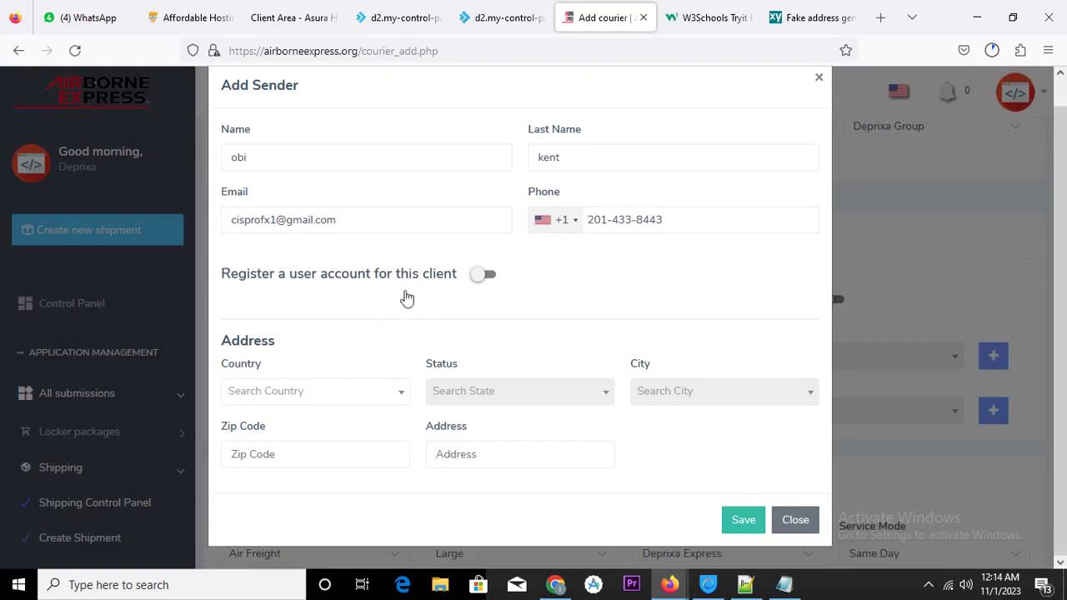
{"action": "left_click", "coordinate": [368, 397]}
{"action": "scroll", "coordinate": [384, 267], "scroll_direction": "down", "scroll_amount": 10}
{"action": "left_click_drag", "start_coordinate": [402, 257], "coordinate": [353, 345]}
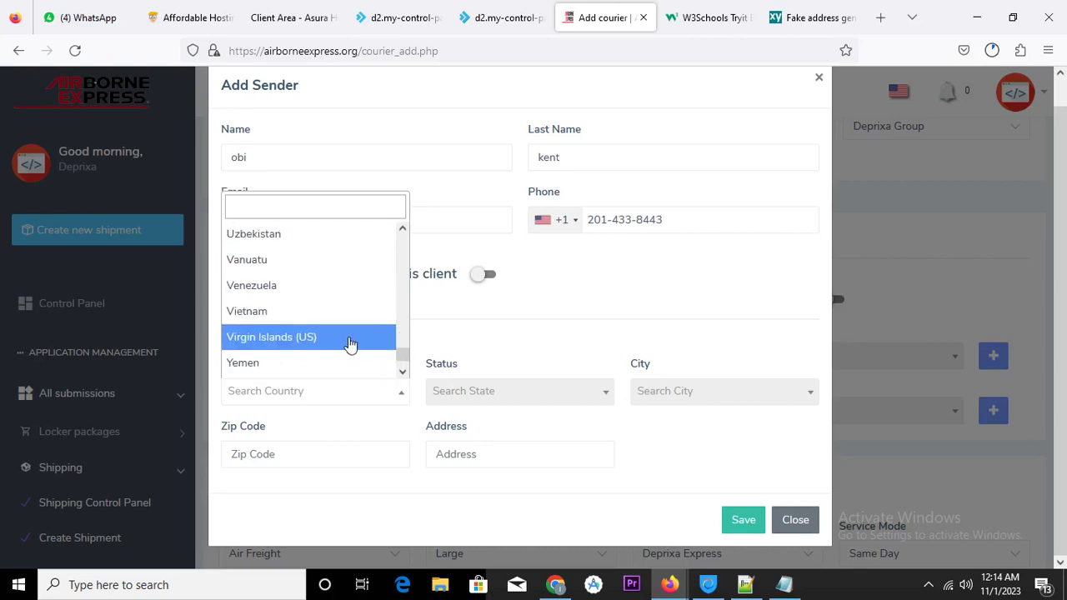
{"action": "scroll", "coordinate": [349, 346], "scroll_direction": "down", "scroll_amount": 2}
{"action": "scroll", "coordinate": [347, 347], "scroll_direction": "up", "scroll_amount": 4}
{"action": "scroll", "coordinate": [345, 347], "scroll_direction": "down", "scroll_amount": 2}
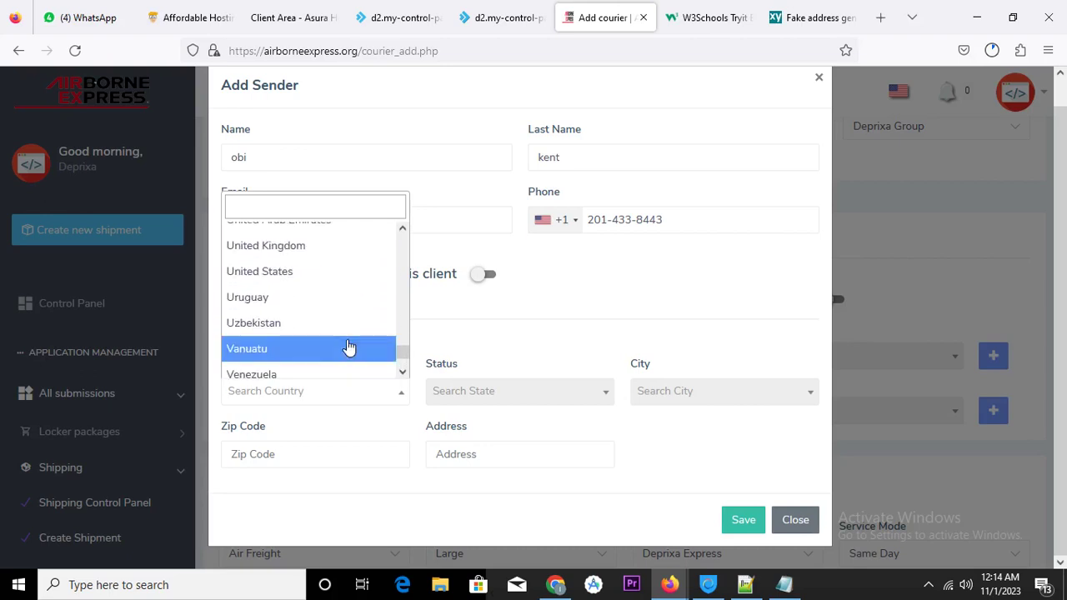
{"action": "left_click", "coordinate": [307, 272]}
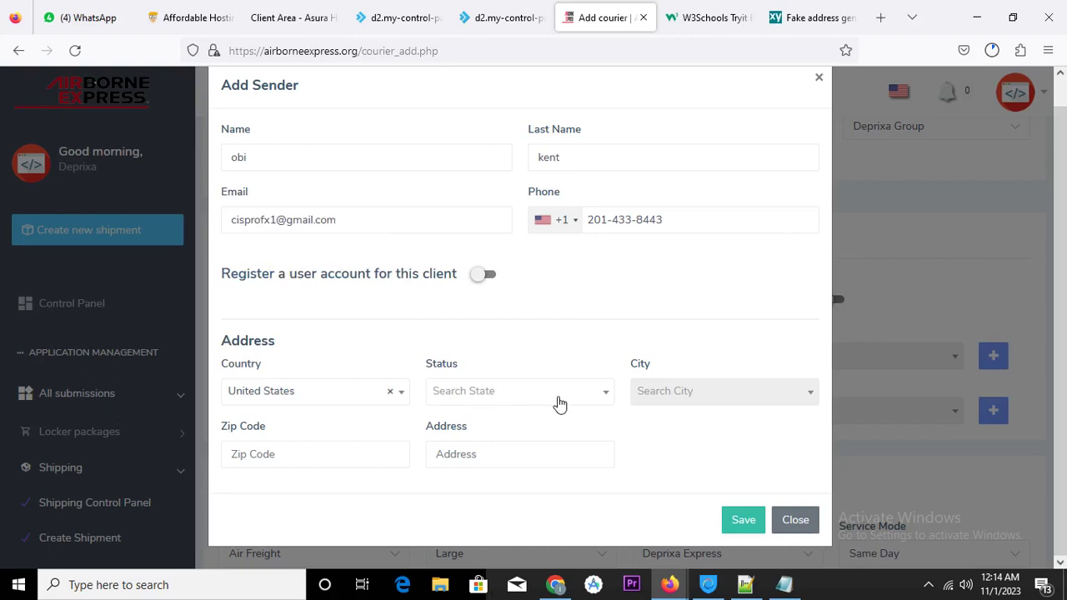
Set the sender's state to New Jersey
{"action": "left_click", "coordinate": [607, 400]}
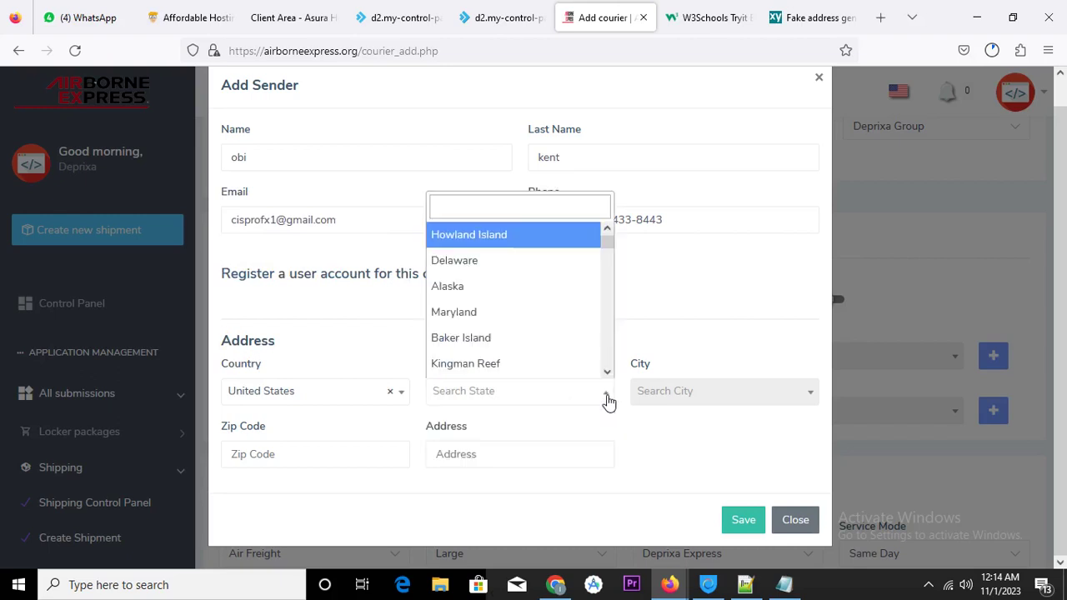
{"action": "scroll", "coordinate": [579, 360], "scroll_direction": "down", "scroll_amount": 2}
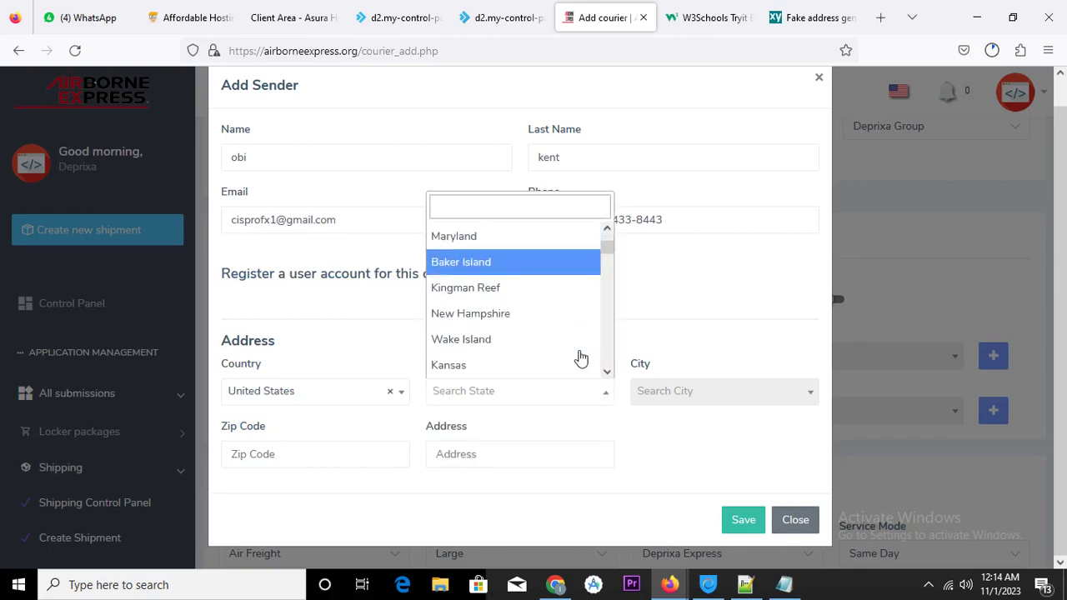
{"action": "left_click", "coordinate": [804, 17]}
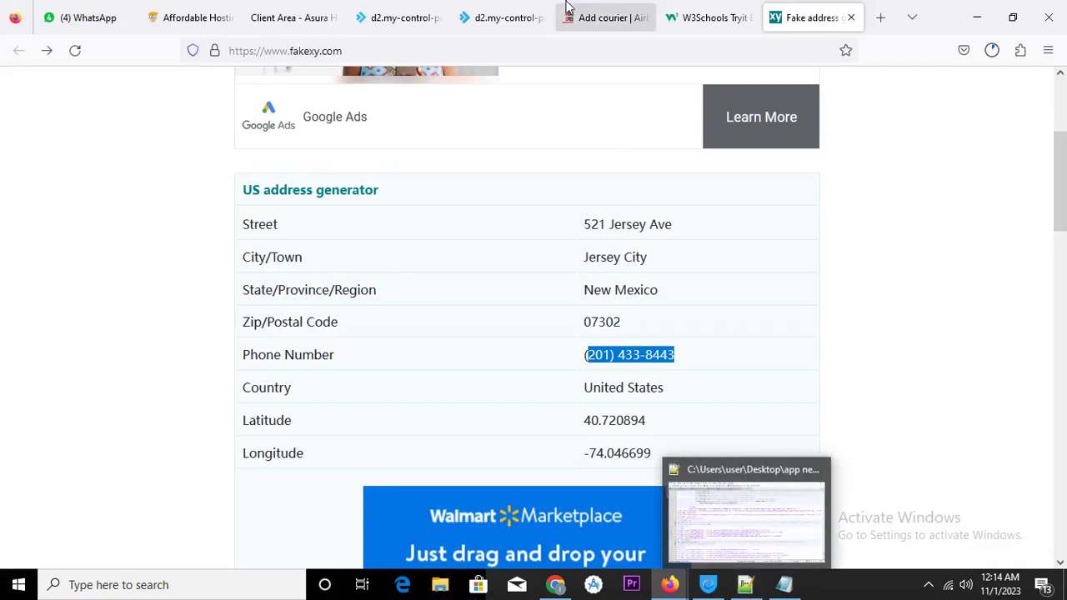
{"action": "left_click", "coordinate": [606, 17]}
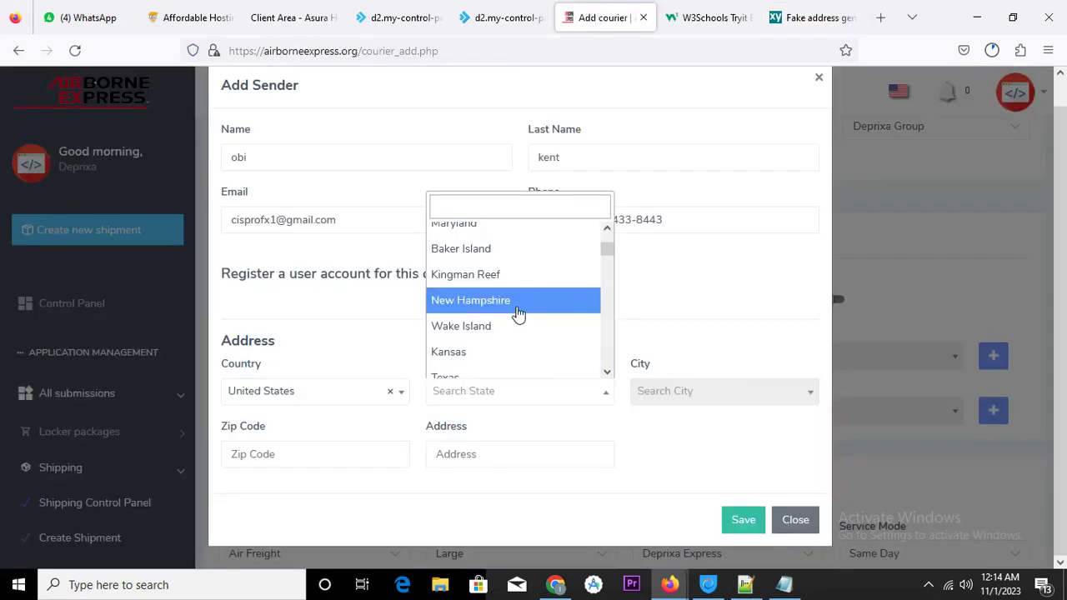
{"action": "scroll", "coordinate": [518, 313], "scroll_direction": "down", "scroll_amount": 2}
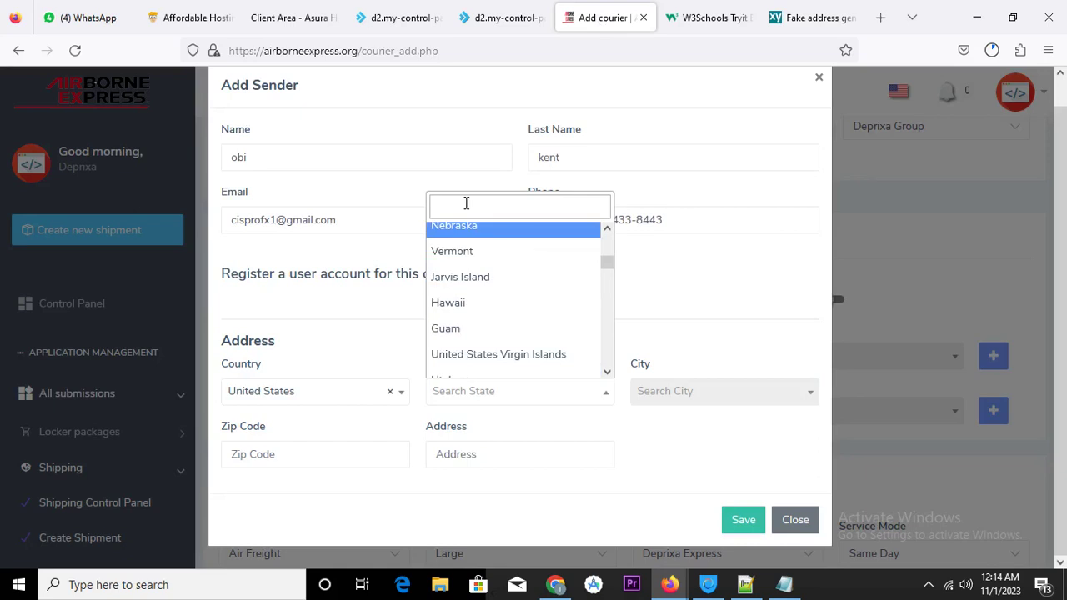
{"action": "scroll", "coordinate": [517, 296], "scroll_direction": "down", "scroll_amount": 2}
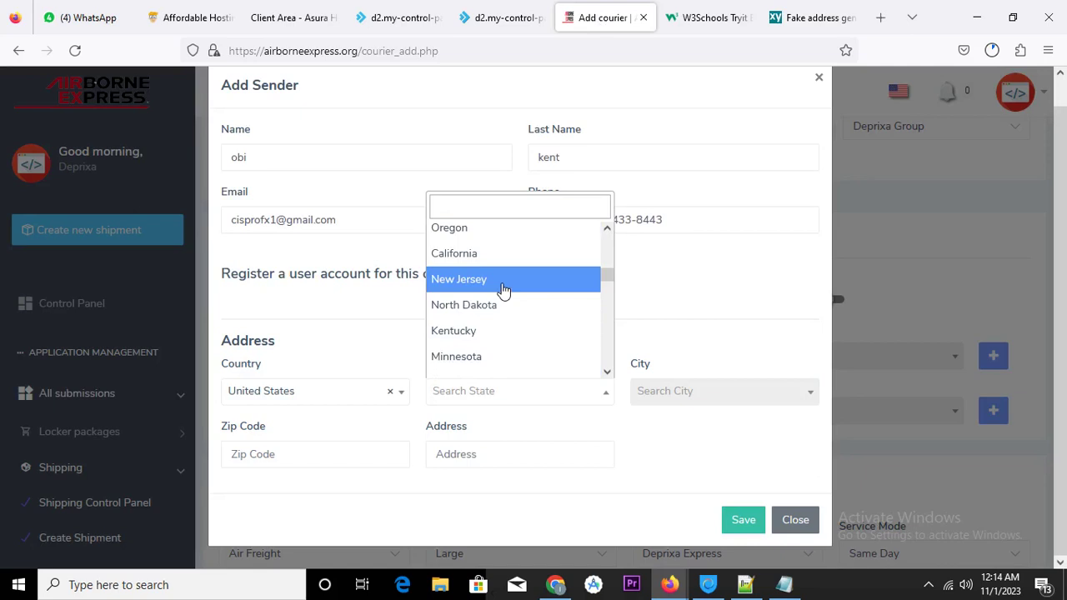
{"action": "left_click", "coordinate": [504, 289]}
Choose Butler as the sender's city
{"action": "left_click", "coordinate": [703, 400]}
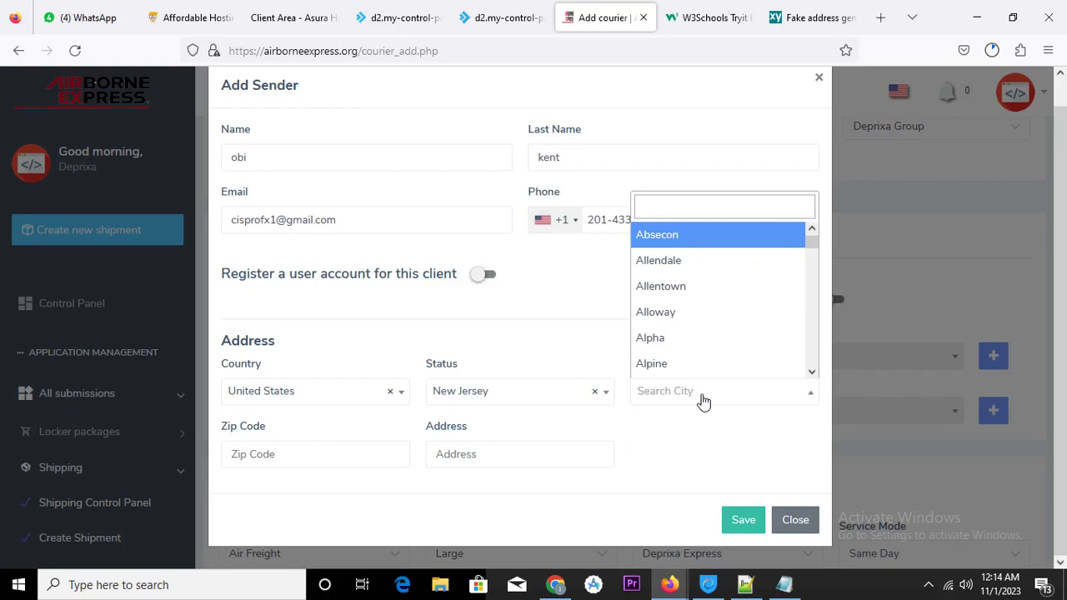
{"action": "scroll", "coordinate": [738, 351], "scroll_direction": "down", "scroll_amount": 6}
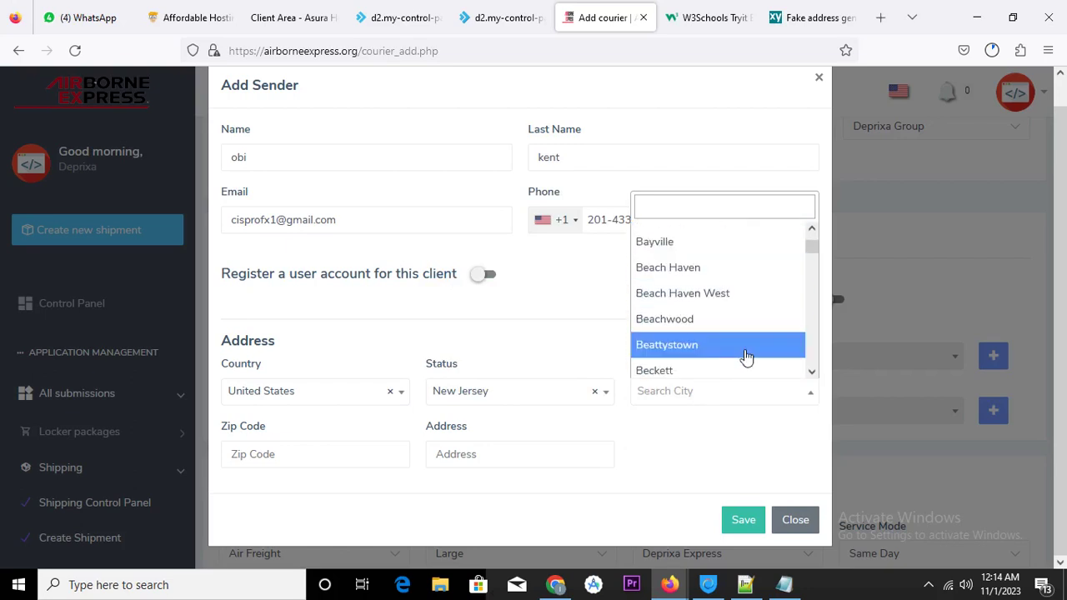
{"action": "scroll", "coordinate": [767, 362], "scroll_direction": "down", "scroll_amount": 5}
{"action": "scroll", "coordinate": [767, 363], "scroll_direction": "down", "scroll_amount": 2}
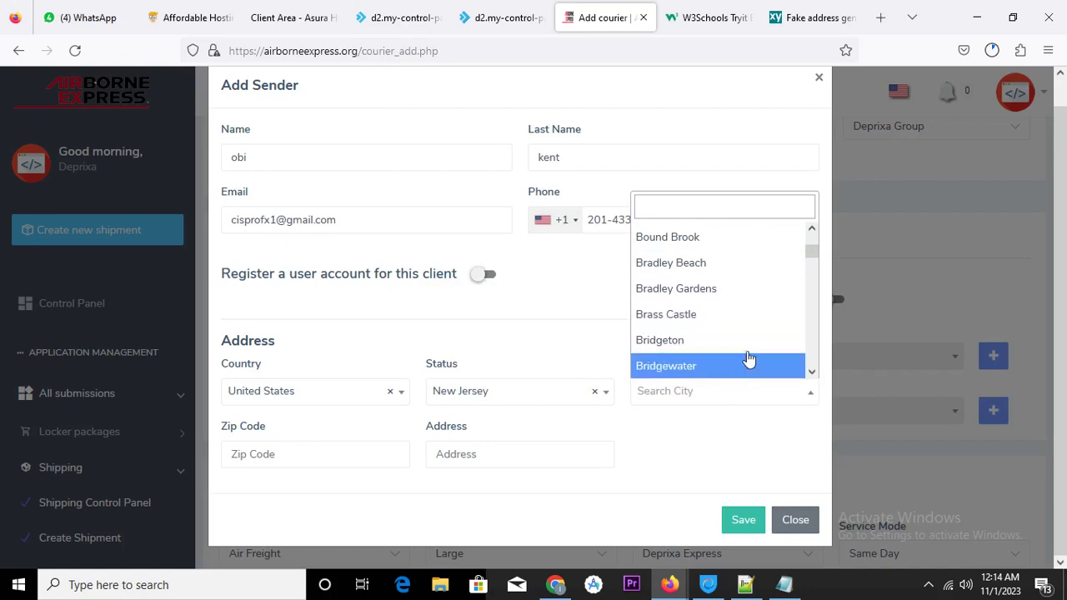
{"action": "scroll", "coordinate": [755, 355], "scroll_direction": "down", "scroll_amount": 3}
{"action": "left_click", "coordinate": [784, 586]}
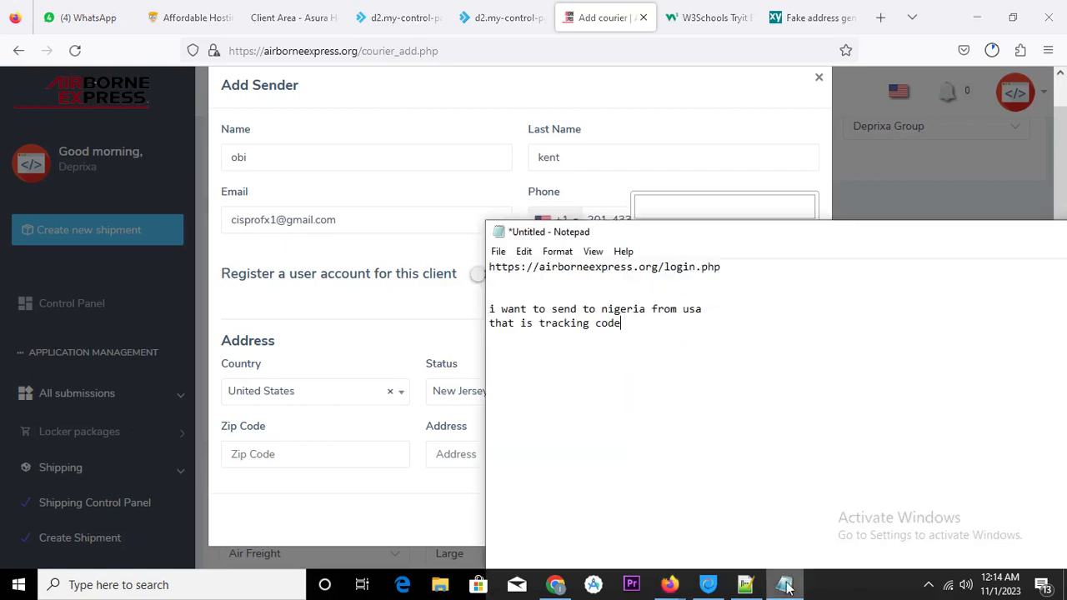
{"action": "left_click", "coordinate": [784, 586]}
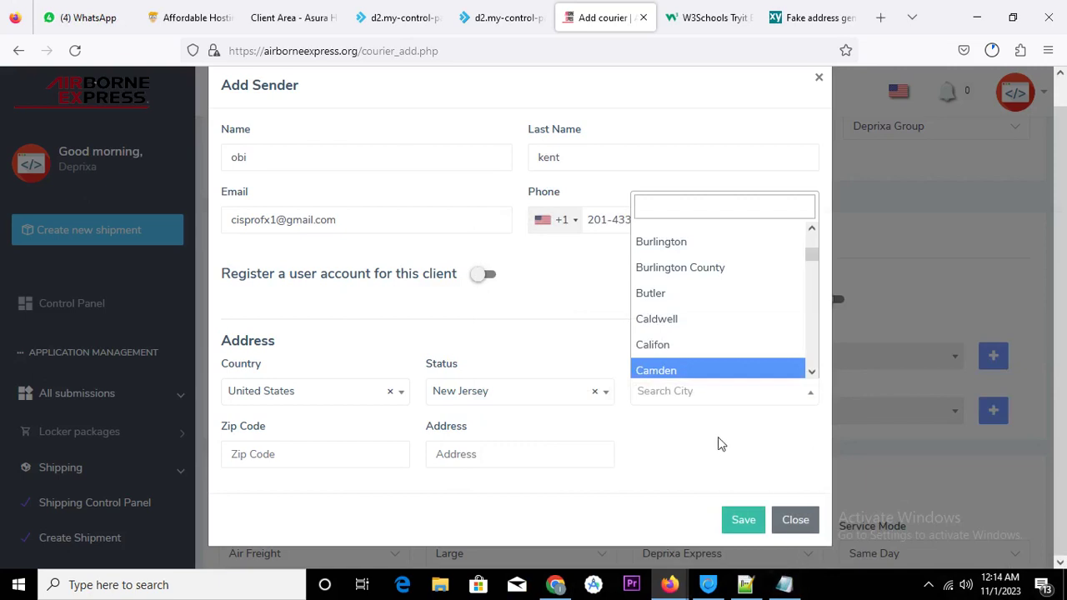
{"action": "left_click", "coordinate": [683, 296]}
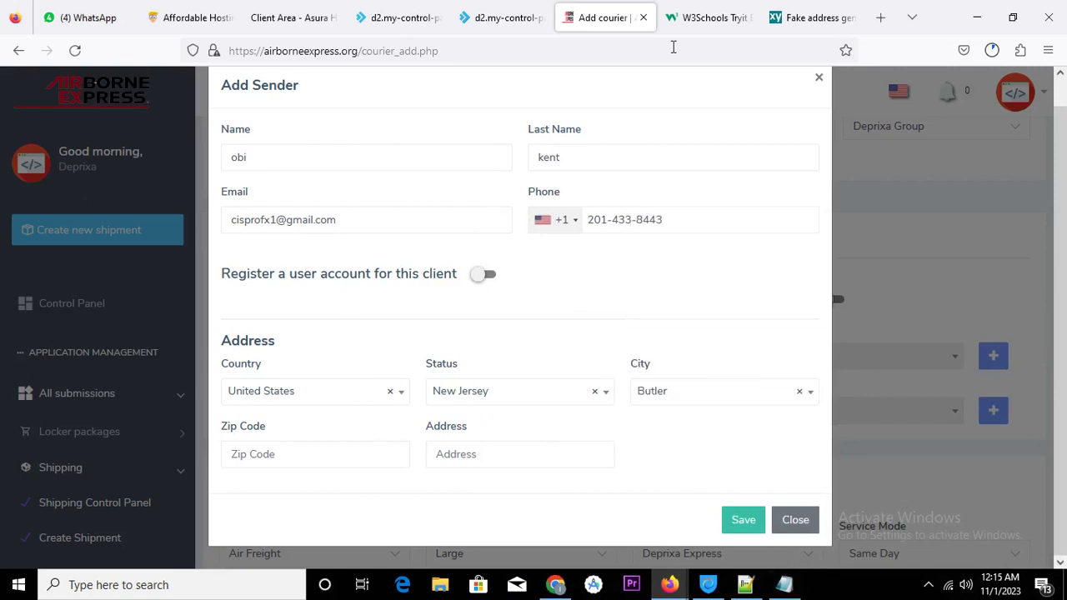
Check the generated state, then confirm New Jersey stays as the sender's state
{"action": "left_click", "coordinate": [825, 19]}
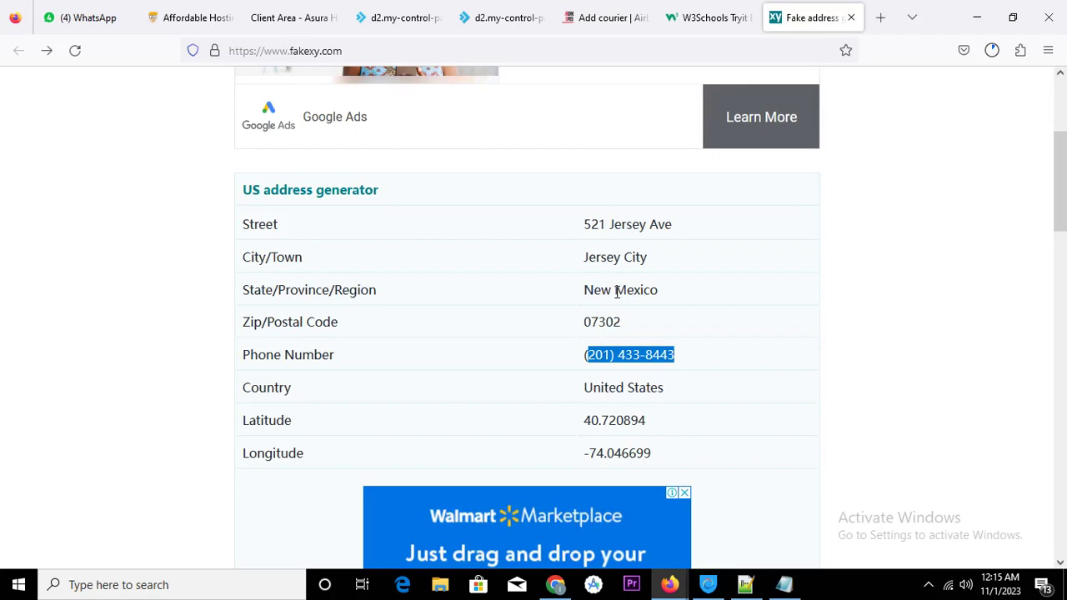
{"action": "left_click_drag", "start_coordinate": [615, 291], "coordinate": [674, 297]}
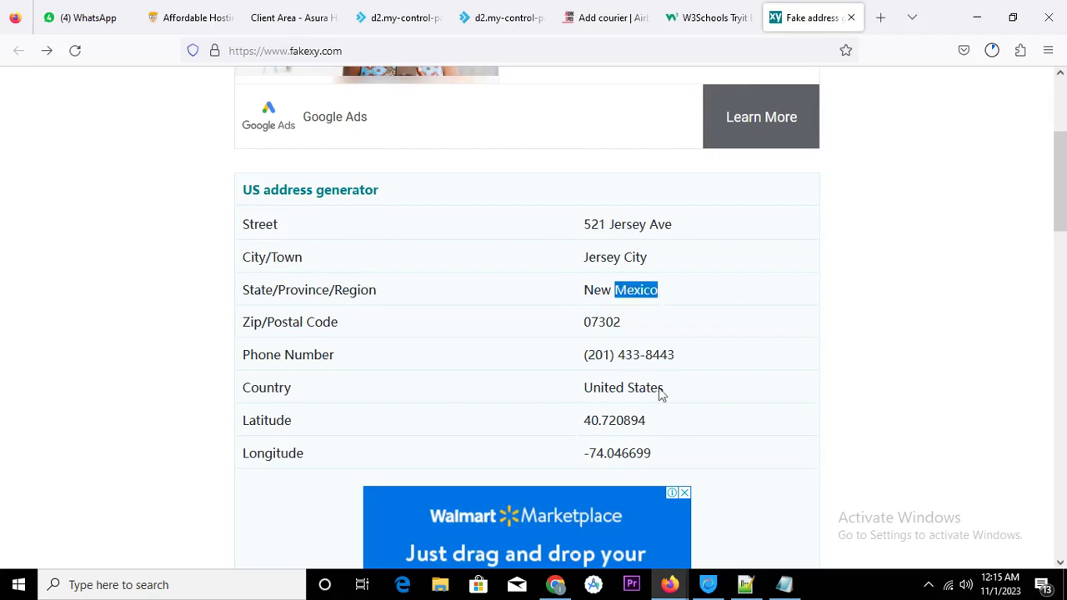
{"action": "left_click", "coordinate": [649, 12]}
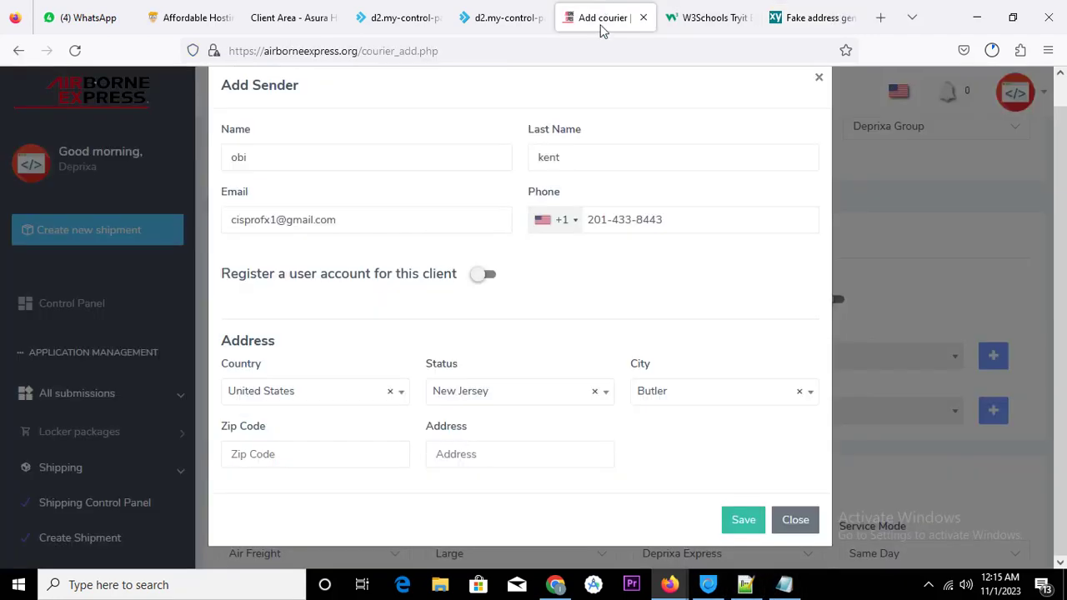
{"action": "left_click", "coordinate": [511, 396]}
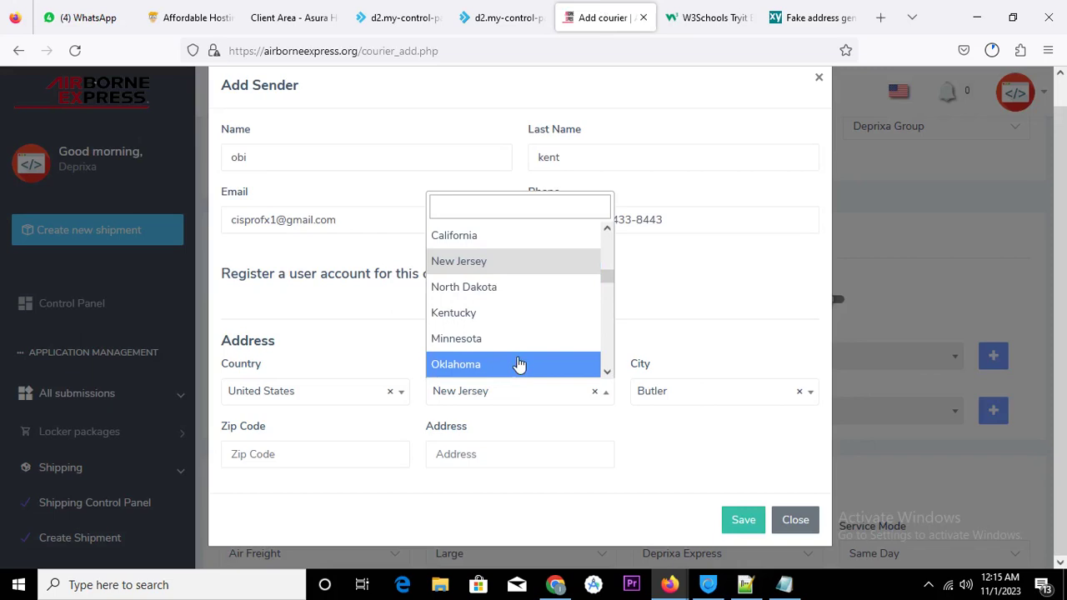
{"action": "scroll", "coordinate": [517, 367], "scroll_direction": "down", "scroll_amount": 5}
{"action": "scroll", "coordinate": [531, 336], "scroll_direction": "down", "scroll_amount": 3}
{"action": "scroll", "coordinate": [531, 335], "scroll_direction": "up", "scroll_amount": 3}
{"action": "scroll", "coordinate": [531, 335], "scroll_direction": "down", "scroll_amount": 5}
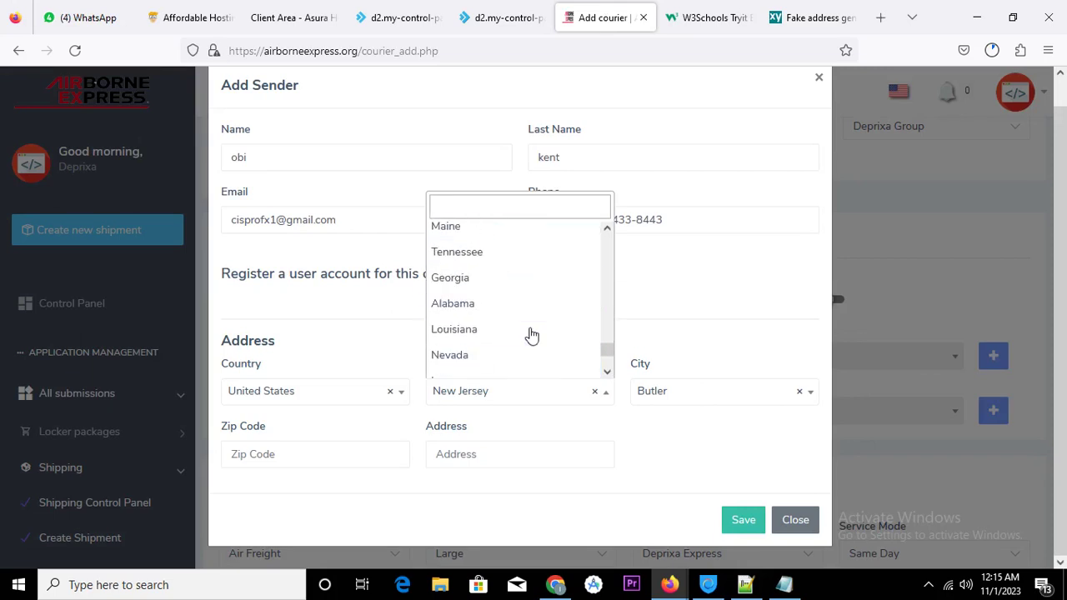
{"action": "scroll", "coordinate": [531, 335], "scroll_direction": "up", "scroll_amount": 3}
{"action": "scroll", "coordinate": [531, 335], "scroll_direction": "up", "scroll_amount": 8}
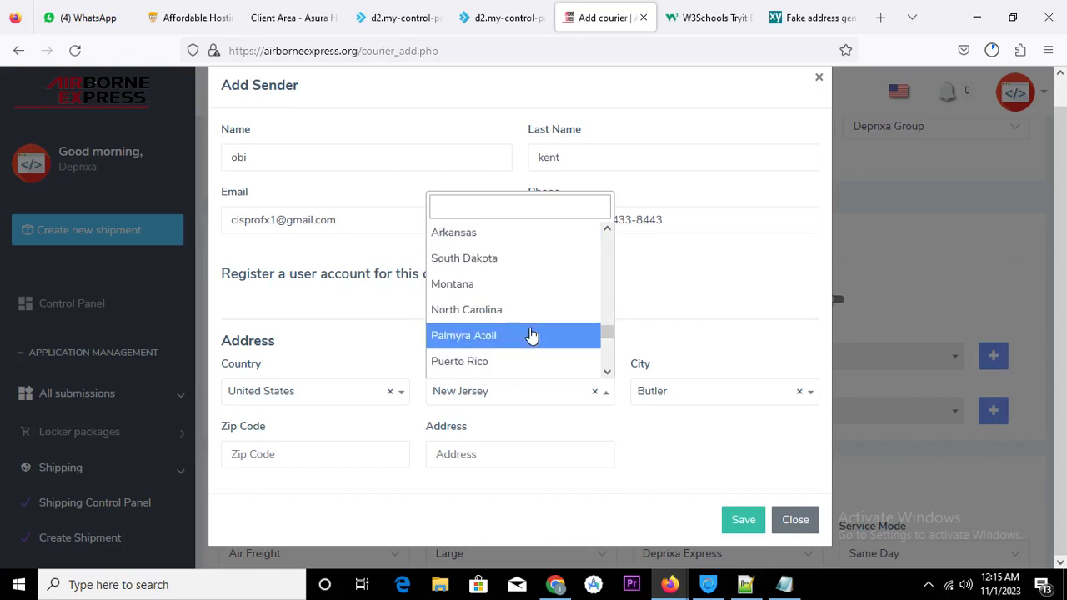
{"action": "scroll", "coordinate": [531, 336], "scroll_direction": "up", "scroll_amount": 4}
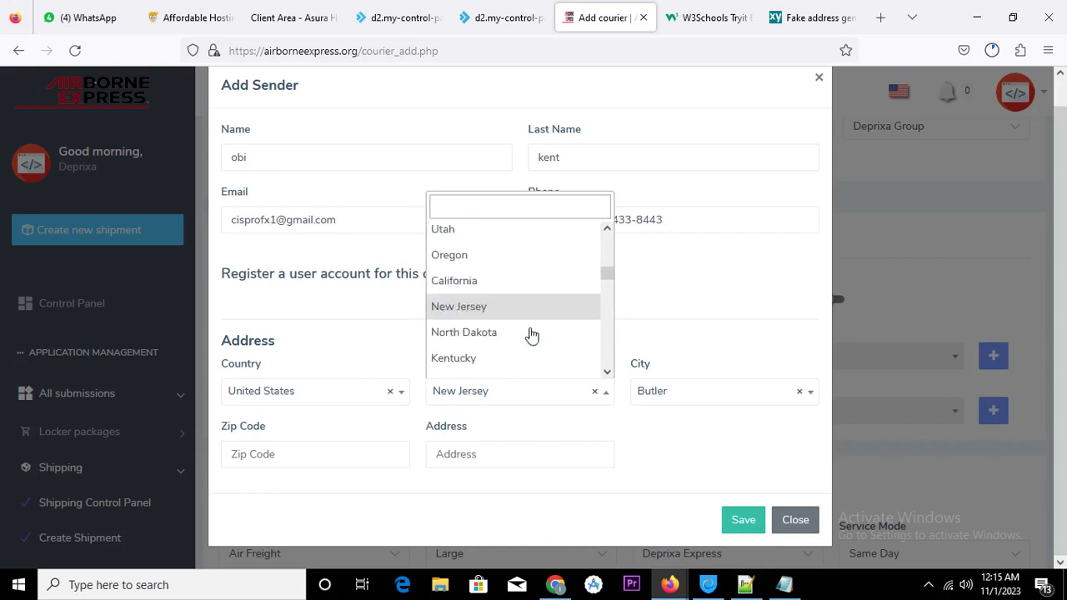
{"action": "scroll", "coordinate": [531, 335], "scroll_direction": "up", "scroll_amount": 5}
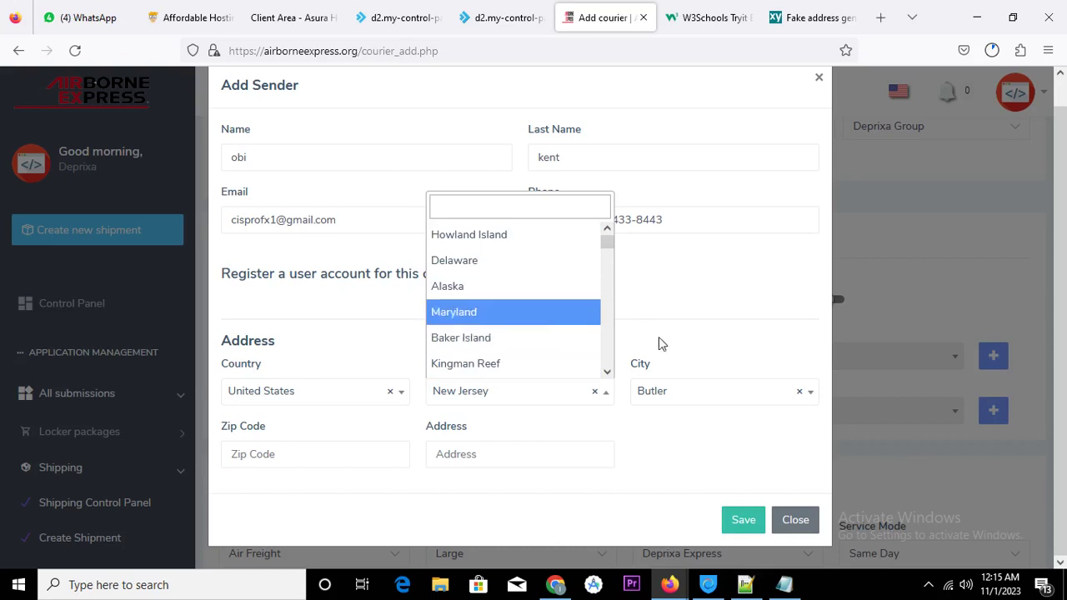
{"action": "left_click", "coordinate": [340, 453]}
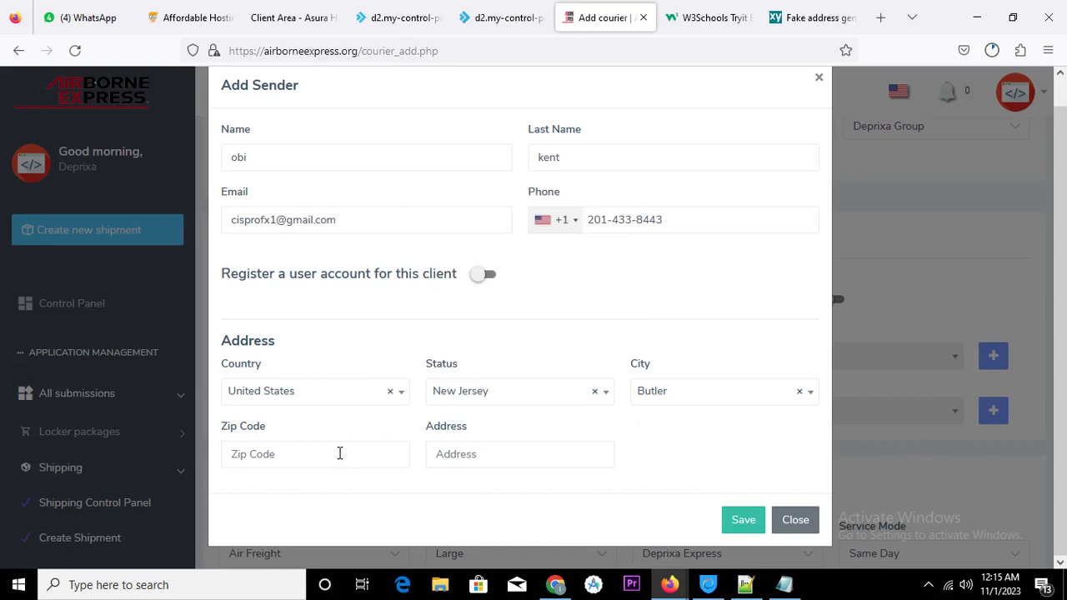
Copy the generated zip code into the sender's Zip Code field
{"action": "left_click", "coordinate": [796, 17]}
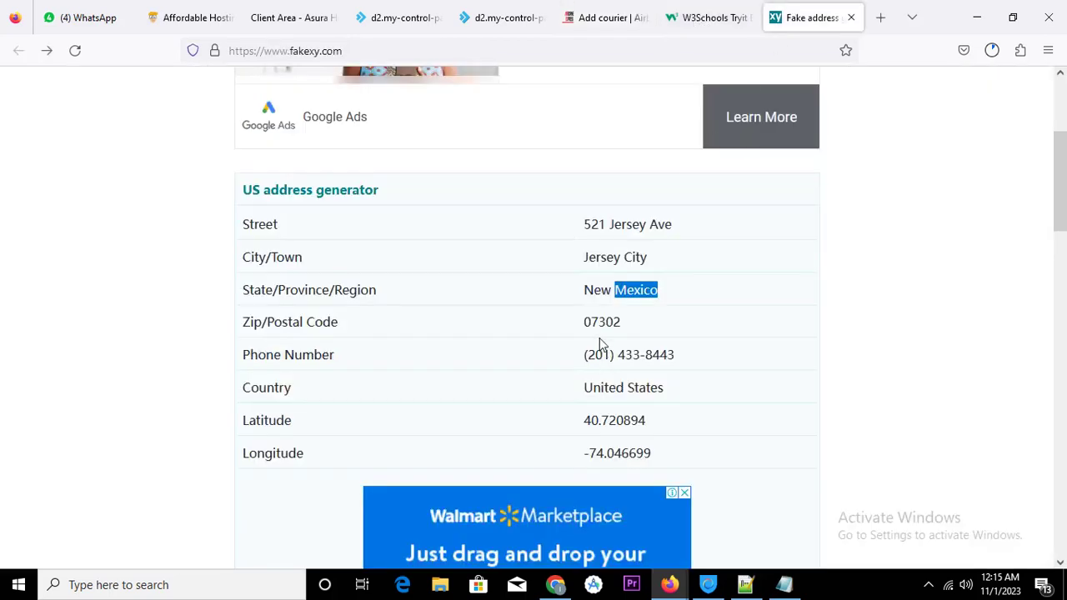
{"action": "left_click_drag", "start_coordinate": [583, 322], "coordinate": [620, 324]}
{"action": "right_click", "coordinate": [620, 324]}
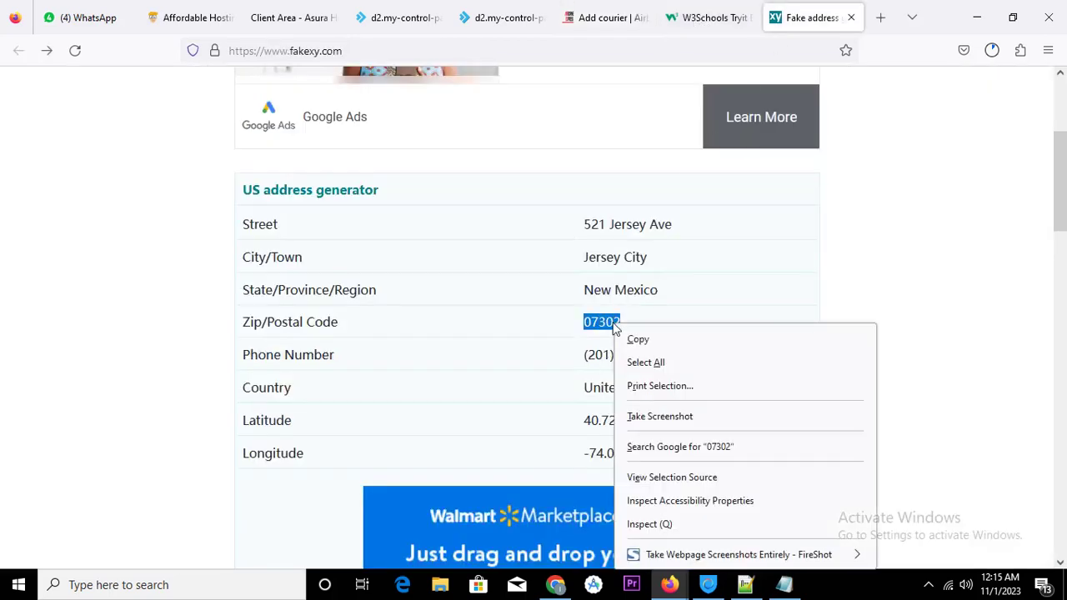
{"action": "left_click", "coordinate": [638, 339]}
{"action": "left_click", "coordinate": [607, 16]}
{"action": "left_click", "coordinate": [265, 446]}
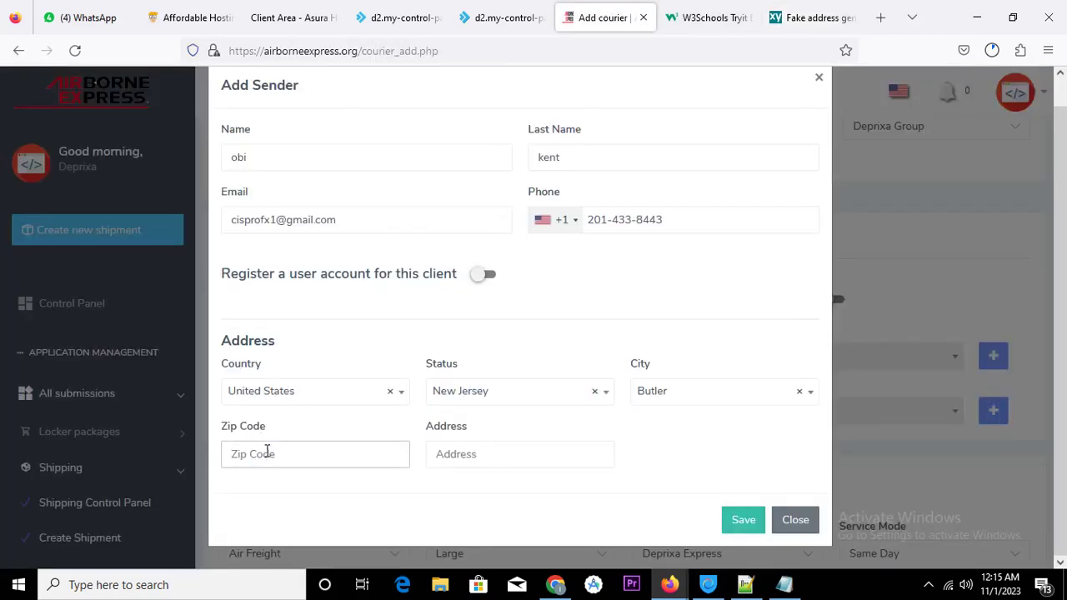
{"action": "key", "text": "ctrl+v"}
Paste the generated street address into Address and save the new sender
{"action": "left_click", "coordinate": [798, 27]}
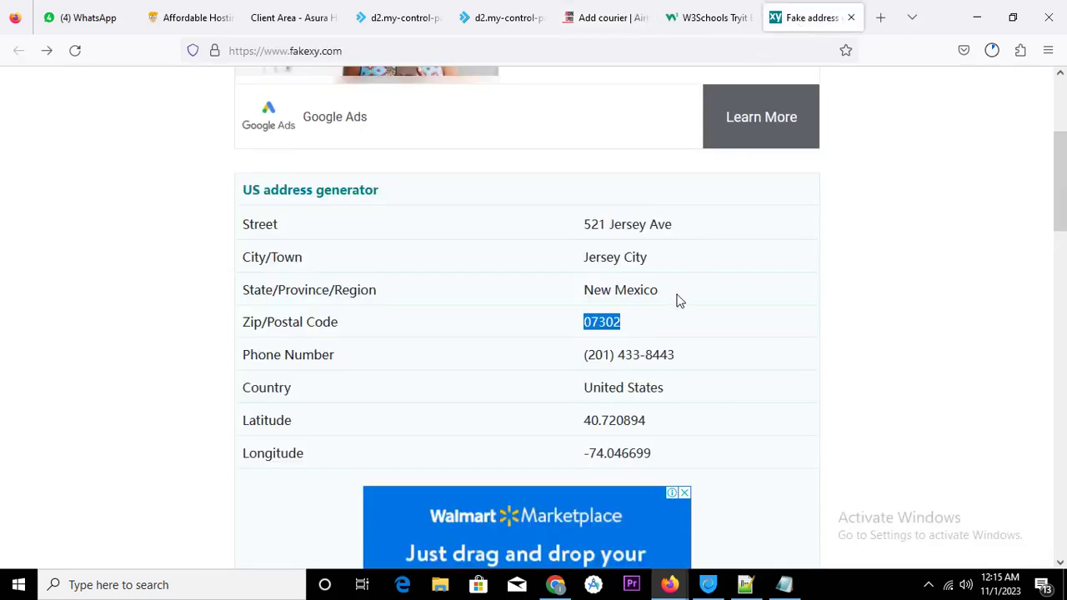
{"action": "left_click_drag", "start_coordinate": [582, 227], "coordinate": [673, 228]}
{"action": "right_click", "coordinate": [656, 225]}
{"action": "left_click", "coordinate": [678, 242]}
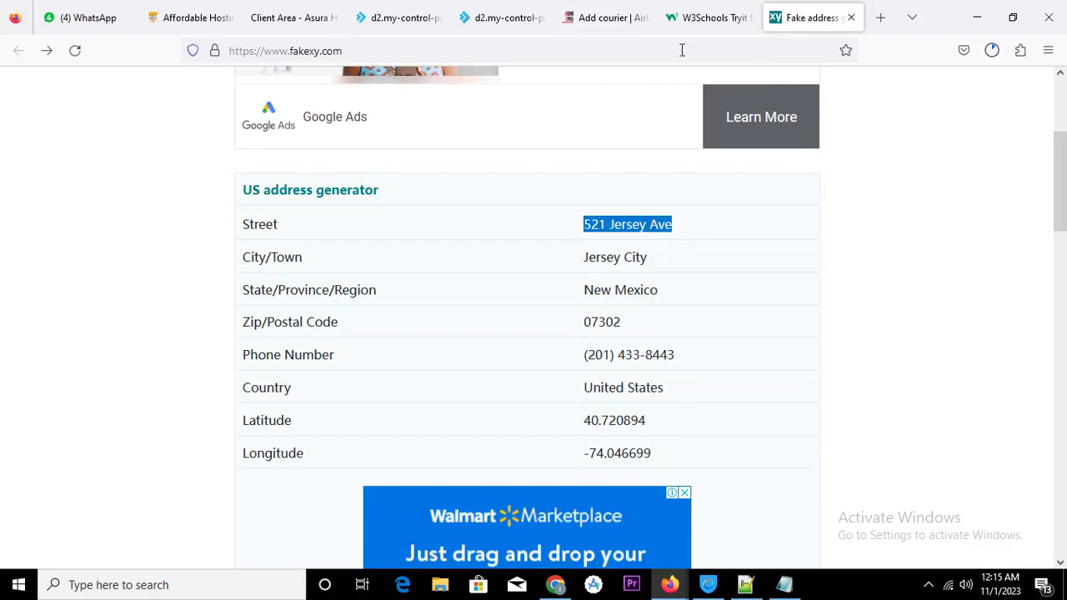
{"action": "left_click", "coordinate": [592, 17]}
{"action": "left_click", "coordinate": [498, 464]}
{"action": "key", "text": "ctrl+v"}
{"action": "left_click", "coordinate": [743, 520]}
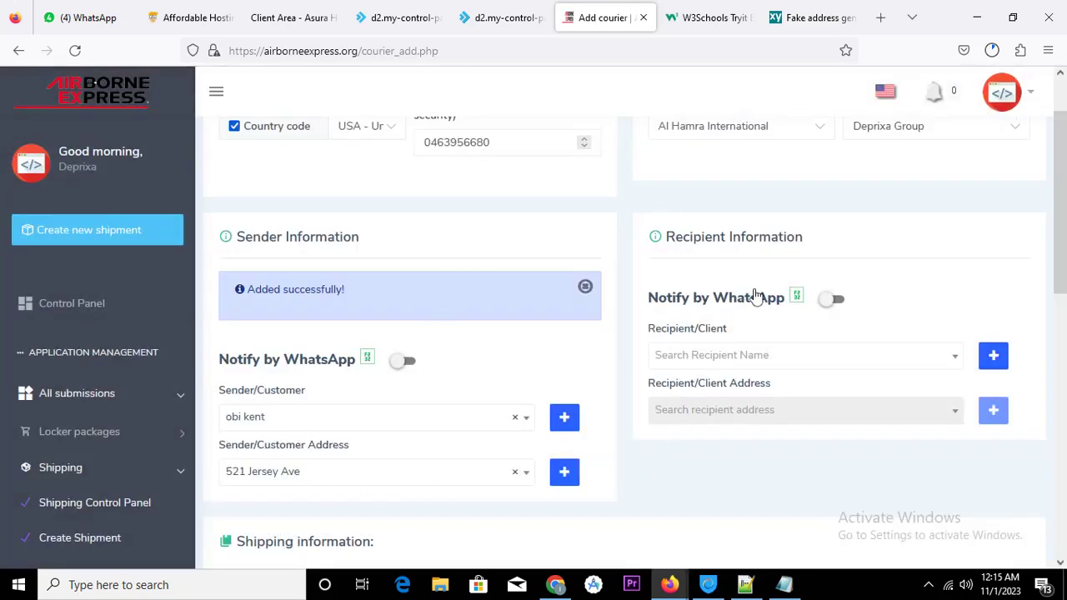
Start a new recipient, entering the first name, last name and e-mail address
{"action": "left_click", "coordinate": [993, 357]}
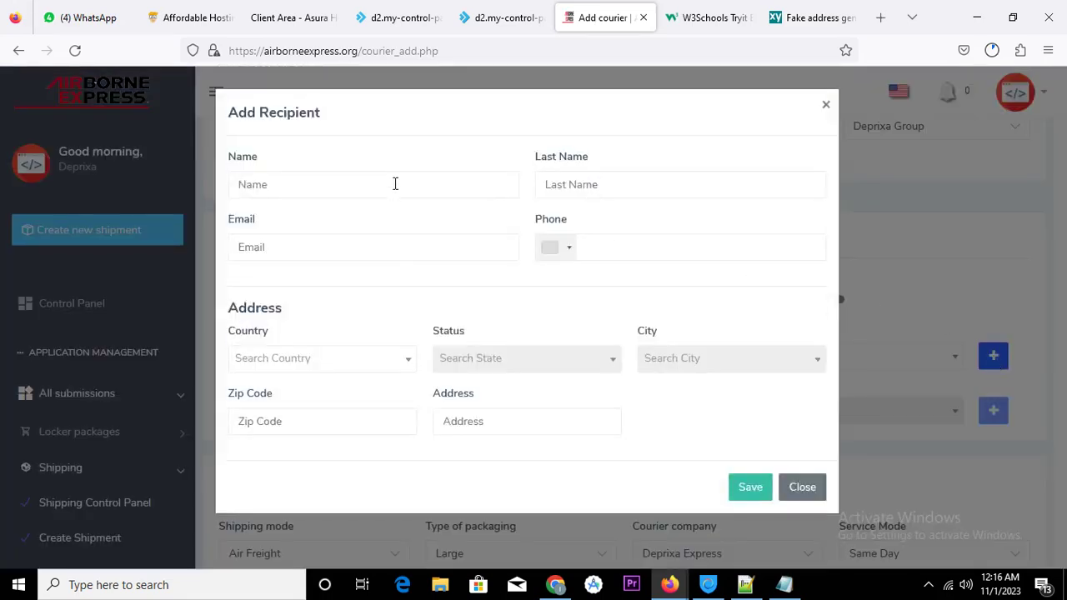
{"action": "left_click", "coordinate": [321, 179]}
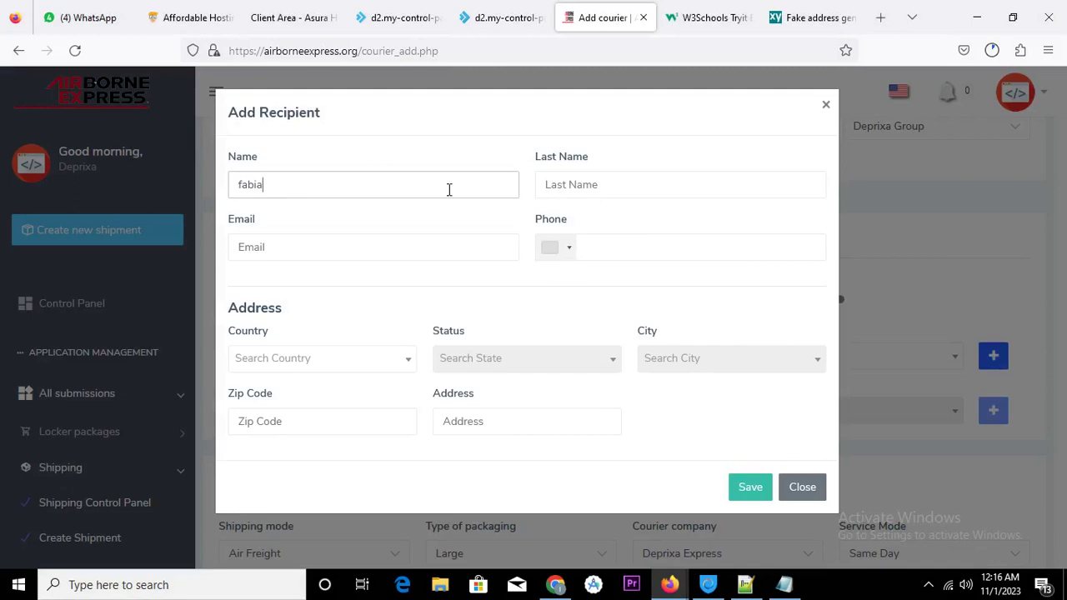
{"action": "left_click", "coordinate": [575, 184]}
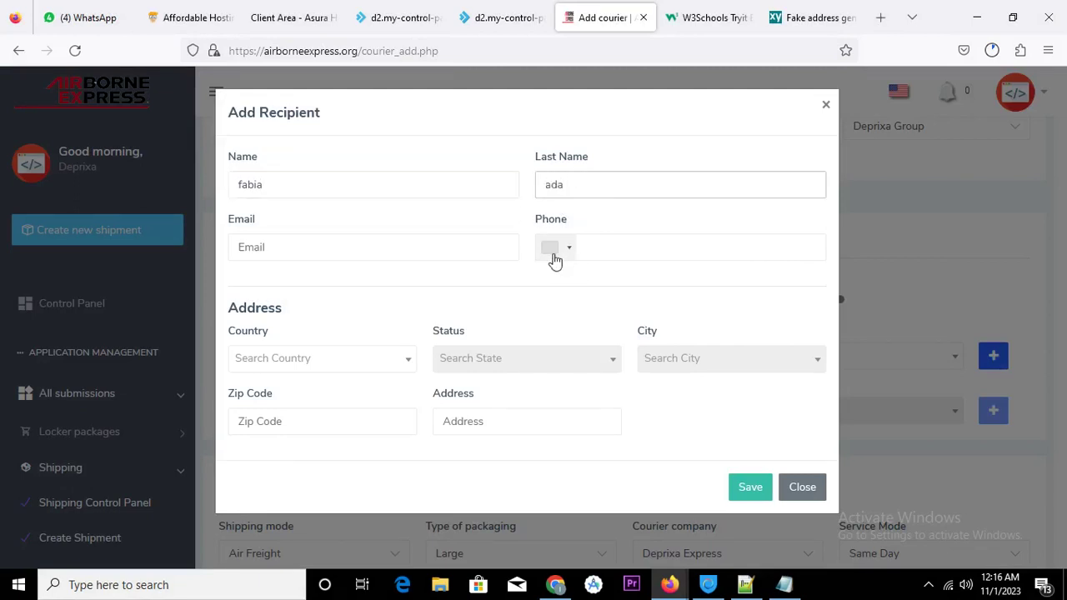
{"action": "left_click", "coordinate": [435, 256]}
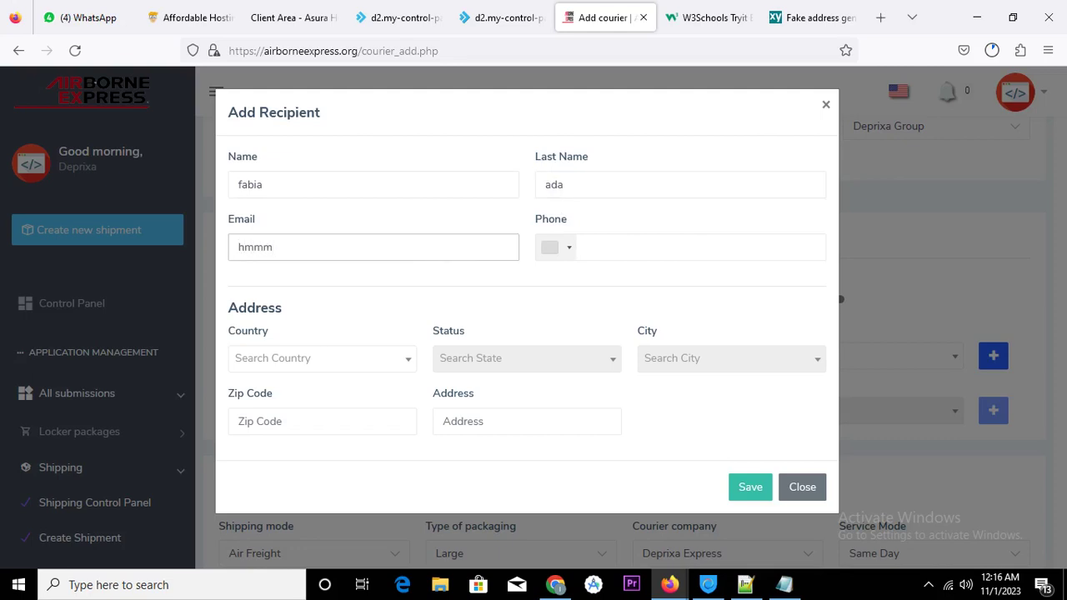
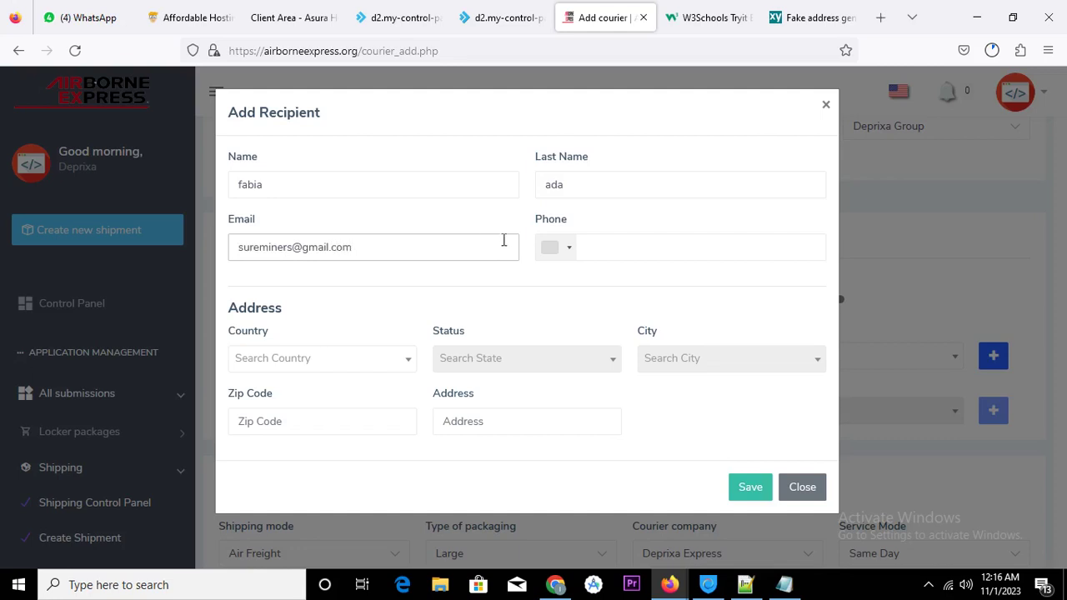
Set the recipient's phone code to Nigeria +234 and type the phone number
{"action": "left_click", "coordinate": [567, 252]}
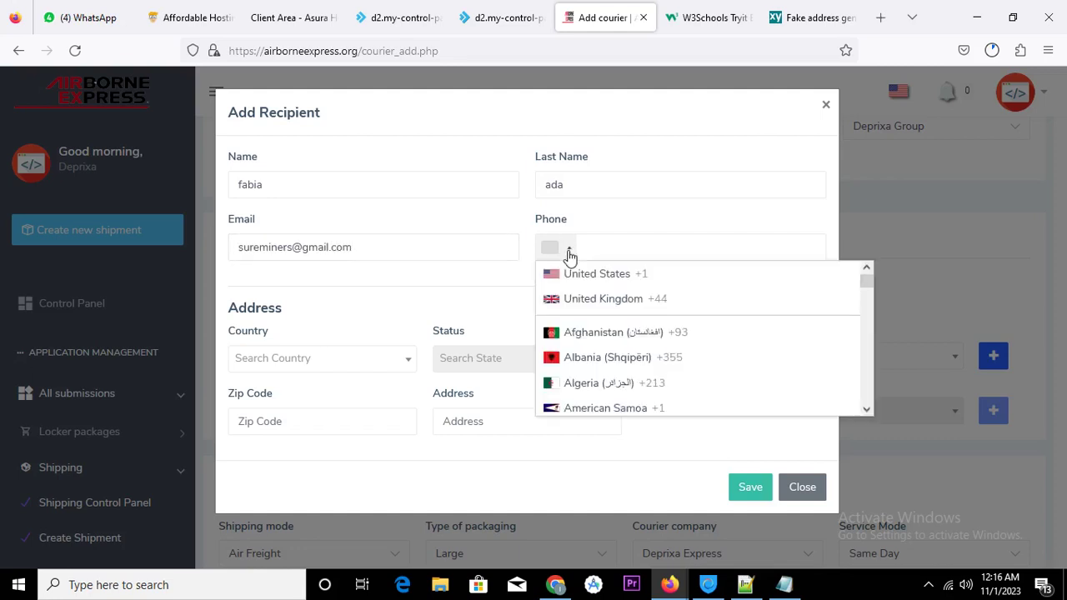
{"action": "scroll", "coordinate": [625, 350], "scroll_direction": "down", "scroll_amount": 20}
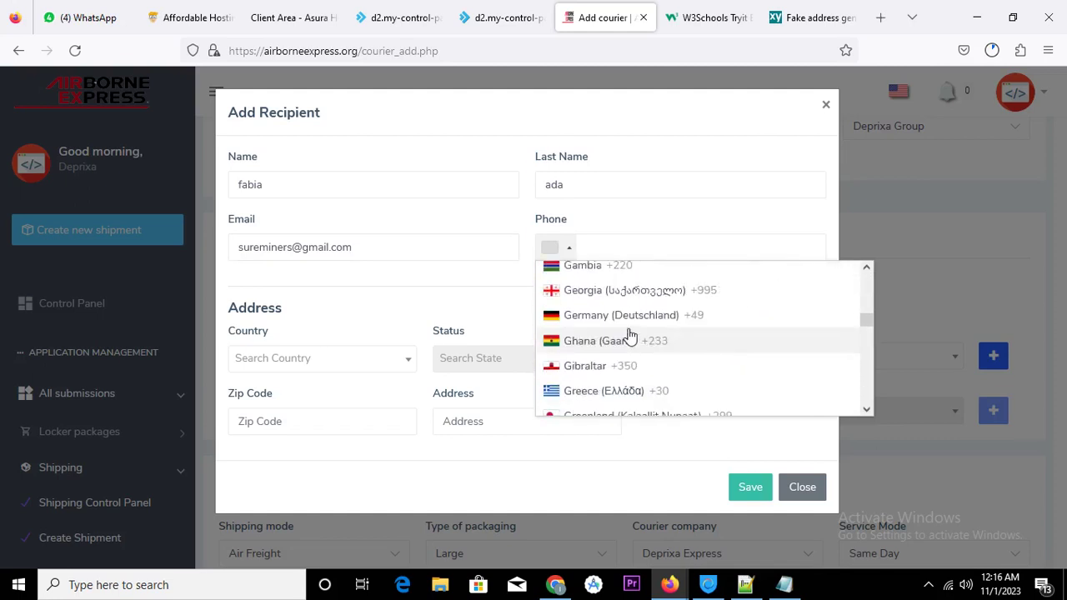
{"action": "scroll", "coordinate": [650, 367], "scroll_direction": "down", "scroll_amount": 20}
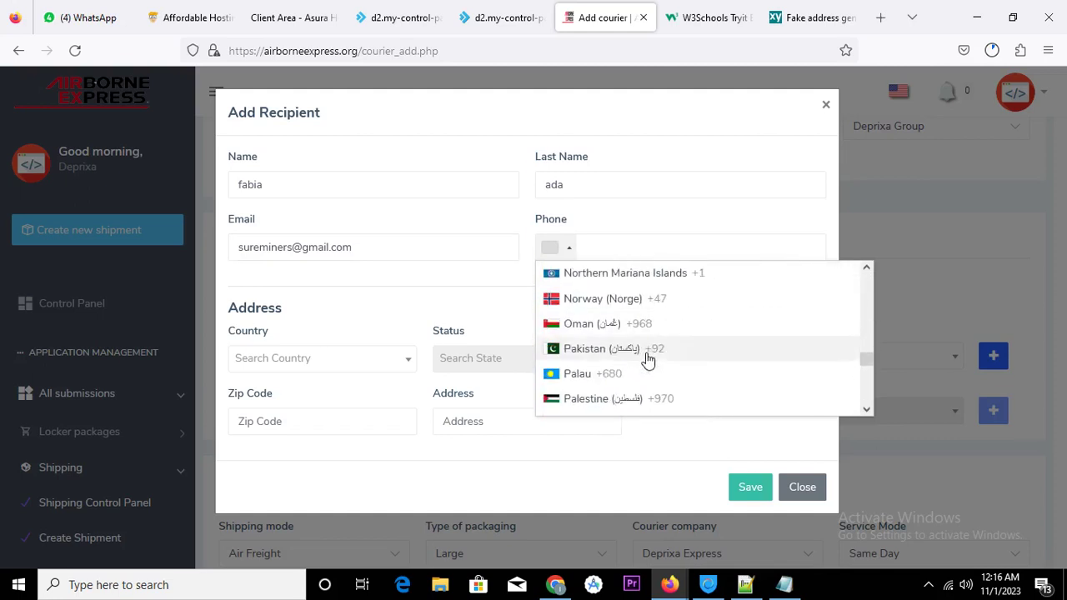
{"action": "scroll", "coordinate": [650, 358], "scroll_direction": "down", "scroll_amount": 10}
{"action": "scroll", "coordinate": [647, 357], "scroll_direction": "up", "scroll_amount": 14}
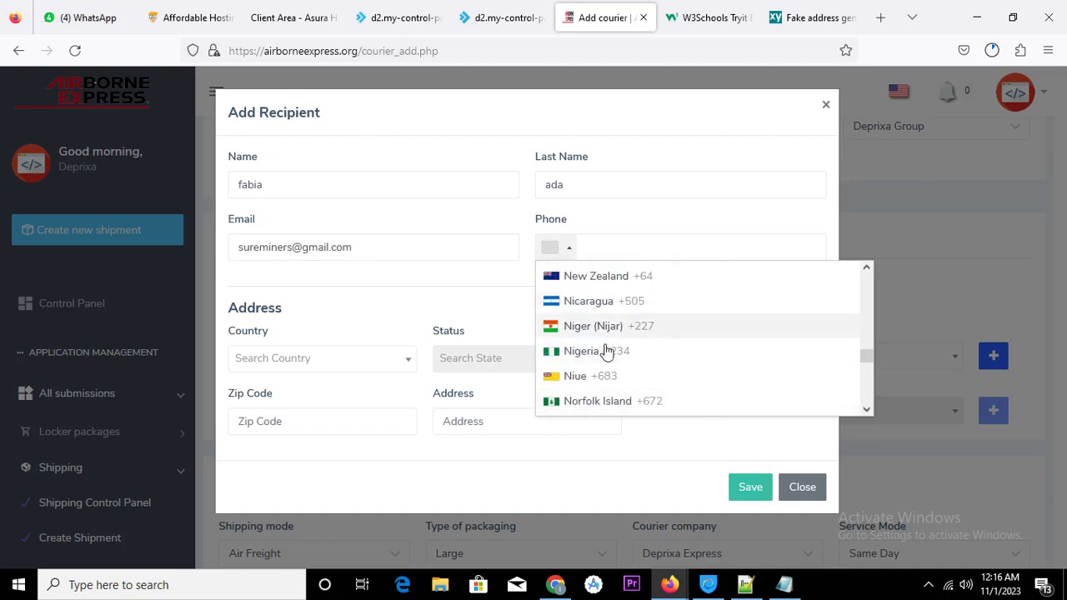
{"action": "left_click", "coordinate": [607, 354]}
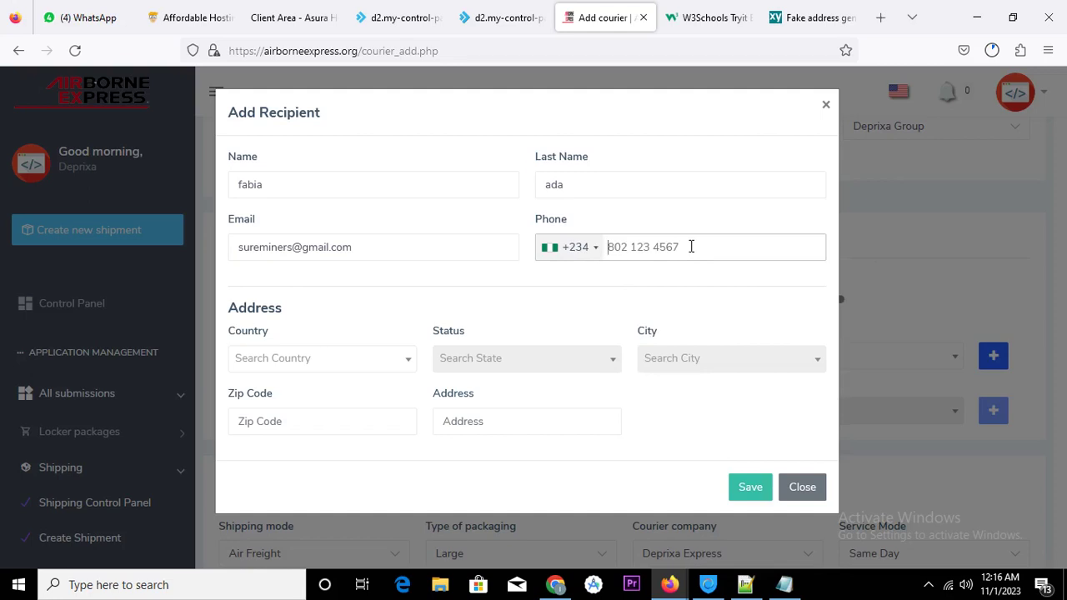
Set the recipient's location to Nigeria, state Jigawa, city Babura
{"action": "left_click", "coordinate": [325, 371]}
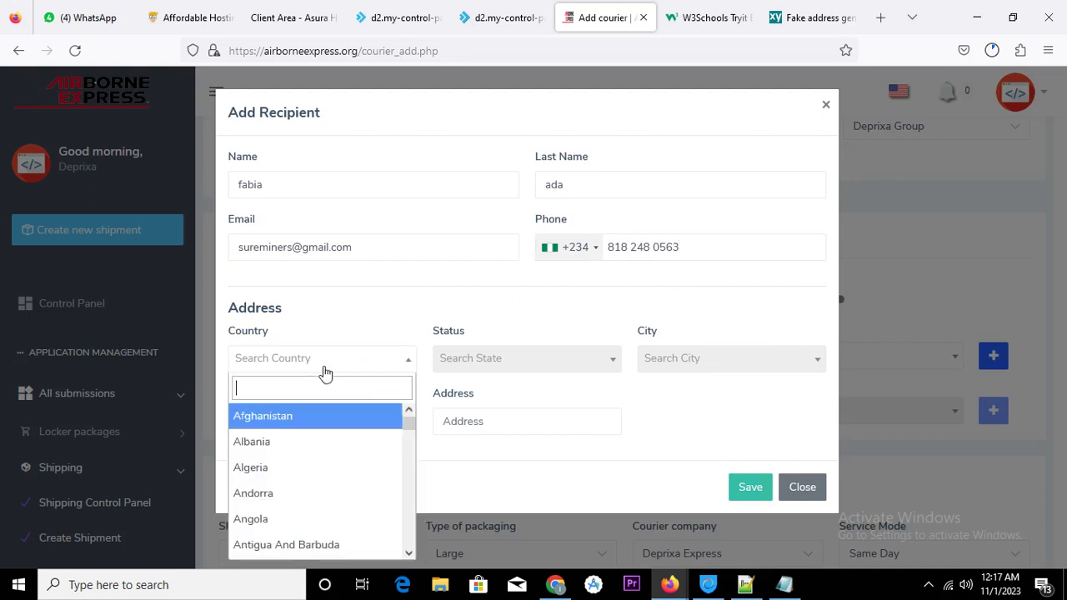
{"action": "type", "text": "nu"}
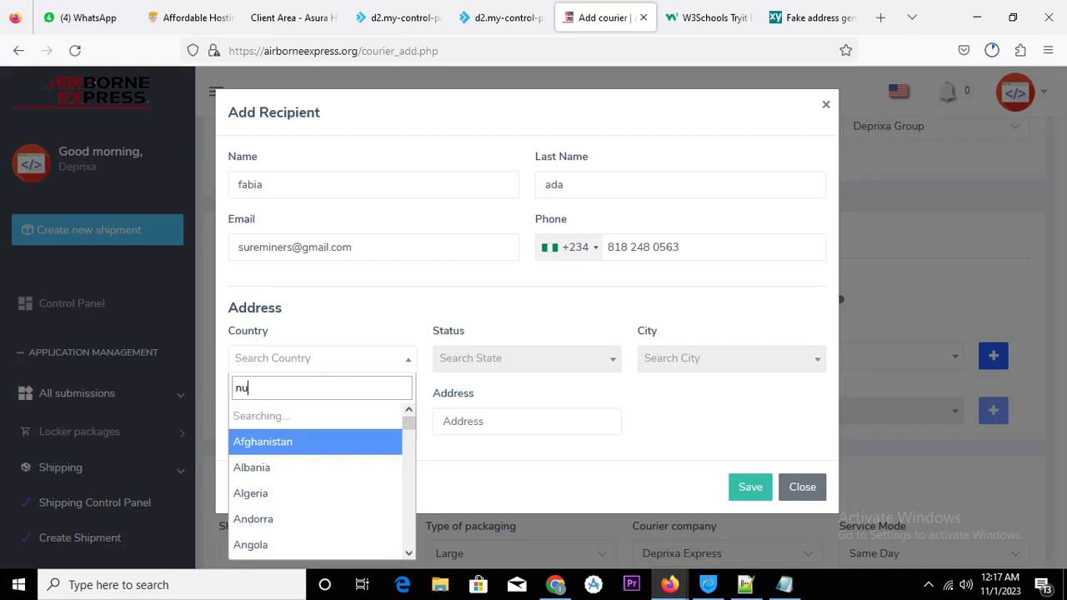
{"action": "key", "text": "BackSpace"}
{"action": "type", "text": "i"}
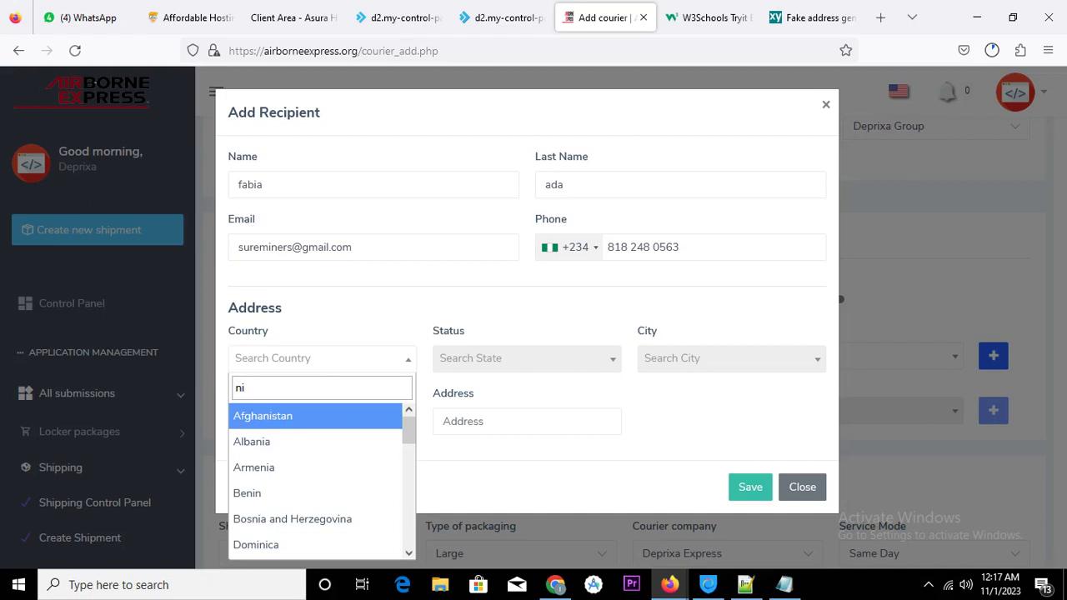
{"action": "scroll", "coordinate": [338, 444], "scroll_direction": "down", "scroll_amount": 5}
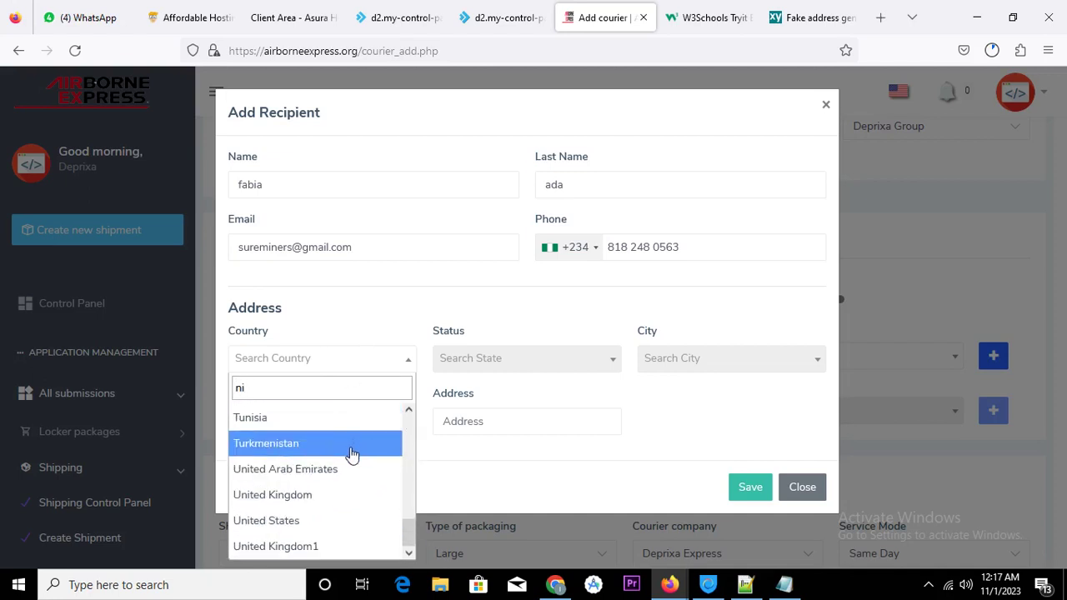
{"action": "scroll", "coordinate": [351, 450], "scroll_direction": "up", "scroll_amount": 5}
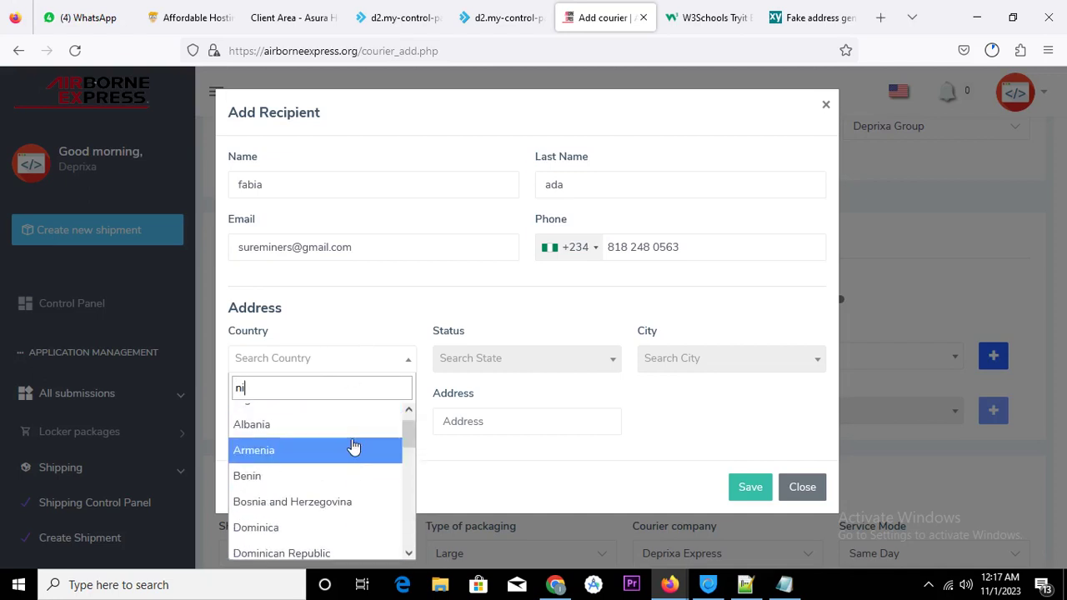
{"action": "scroll", "coordinate": [351, 447], "scroll_direction": "up", "scroll_amount": 1}
{"action": "scroll", "coordinate": [353, 448], "scroll_direction": "down", "scroll_amount": 3}
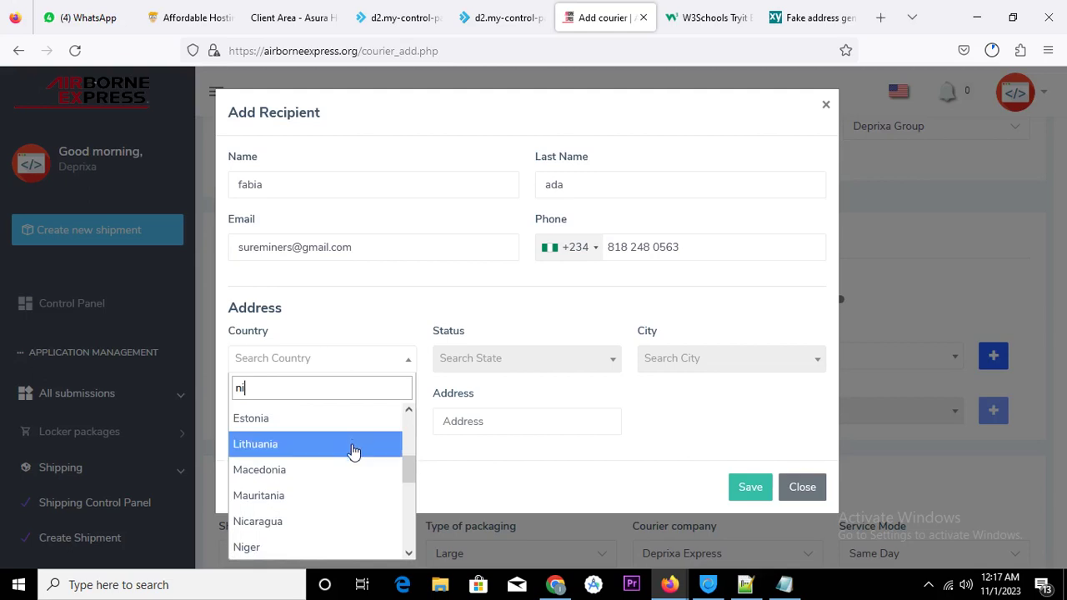
{"action": "scroll", "coordinate": [319, 538], "scroll_direction": "down", "scroll_amount": 2}
{"action": "left_click", "coordinate": [313, 489]}
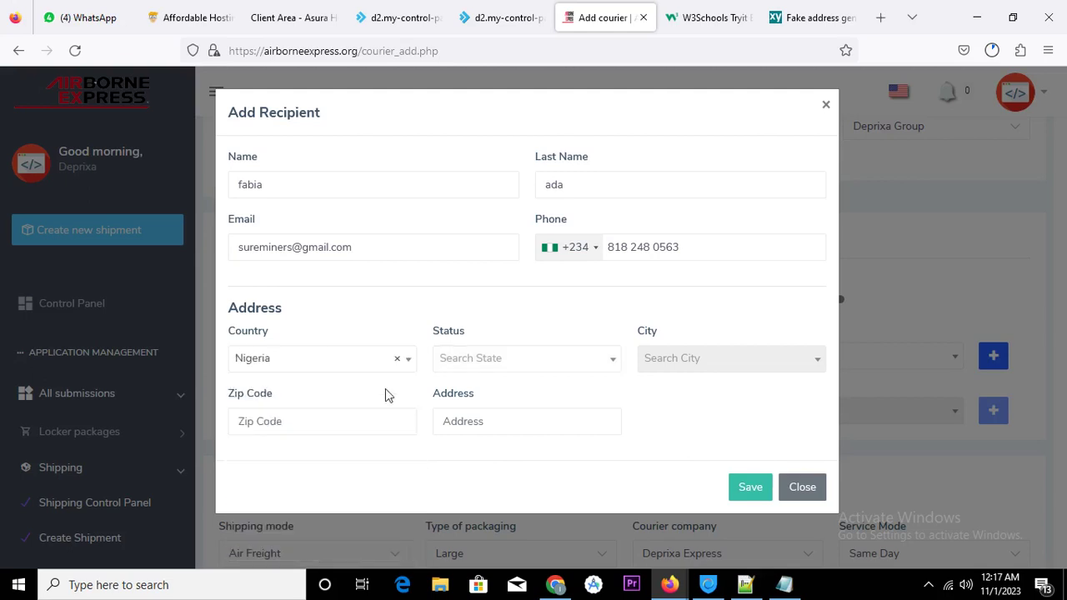
{"action": "left_click", "coordinate": [490, 362]}
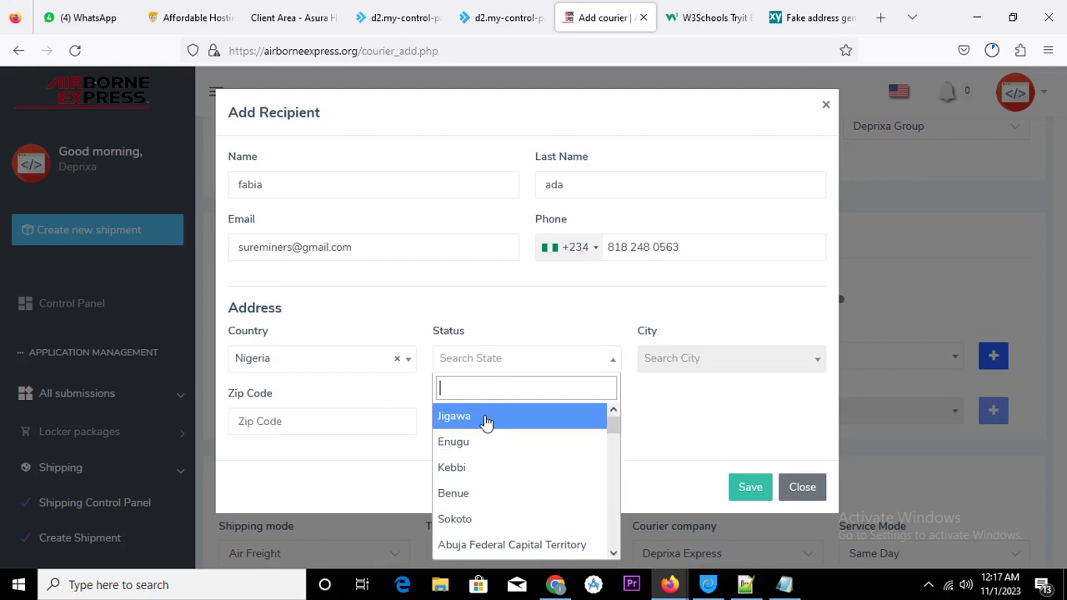
{"action": "left_click", "coordinate": [486, 417]}
{"action": "left_click", "coordinate": [687, 366]}
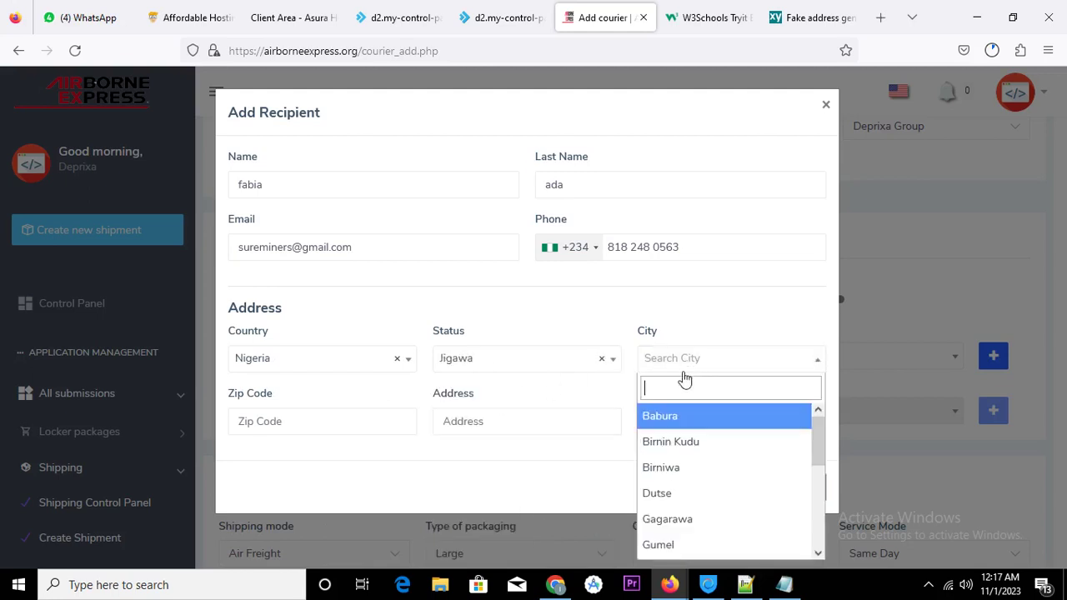
{"action": "left_click", "coordinate": [692, 419]}
Enter zip code 23401 and a street address, then save the recipient
{"action": "left_click", "coordinate": [326, 428]}
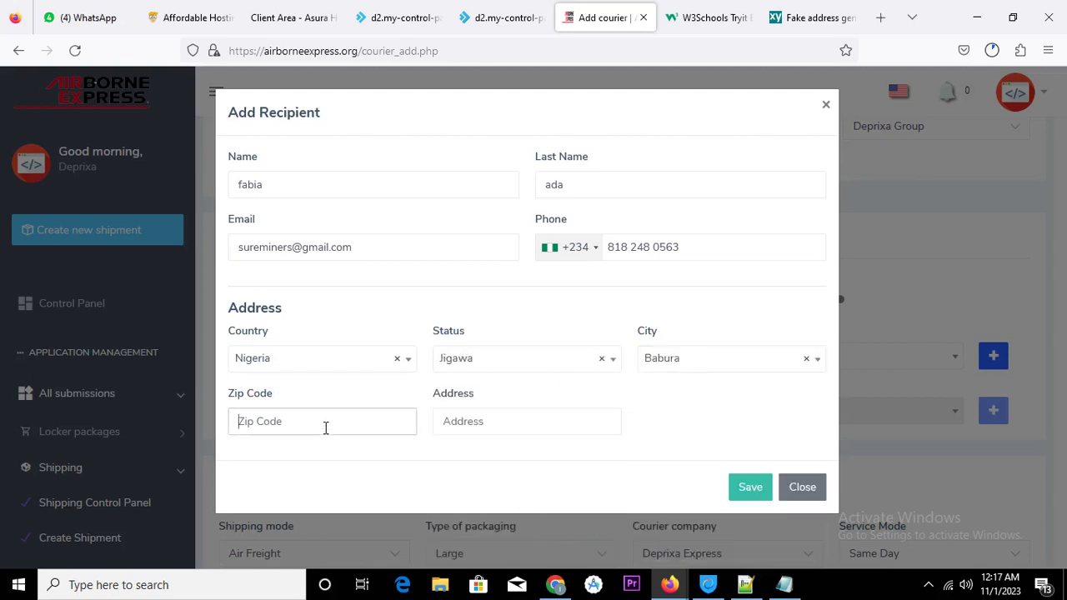
{"action": "type", "text": "23401"}
{"action": "left_click", "coordinate": [487, 424]}
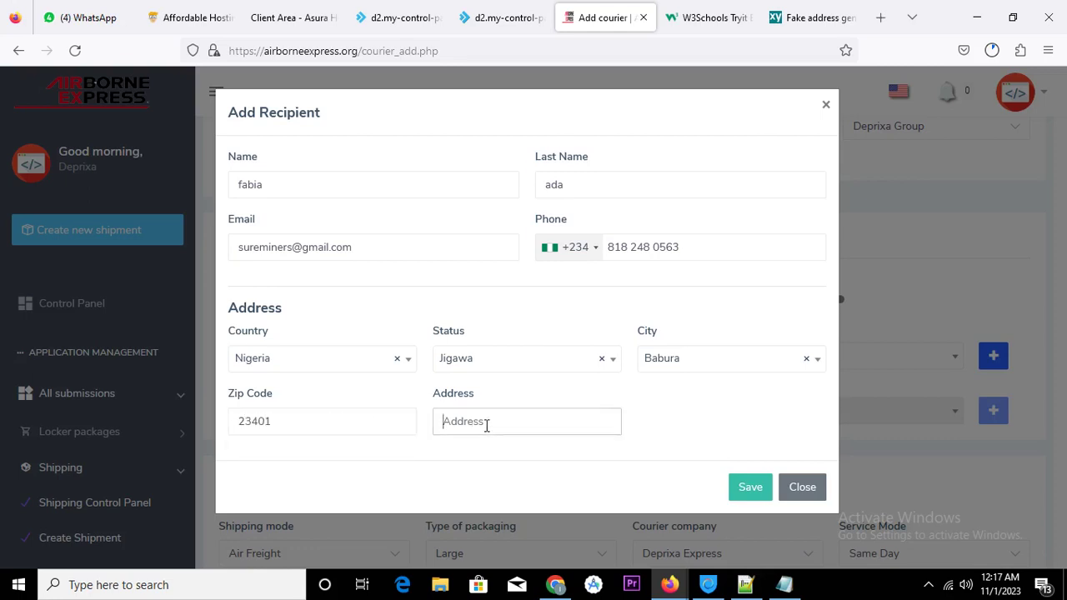
{"action": "type", "text": "no"}
{"action": "left_click", "coordinate": [750, 490]}
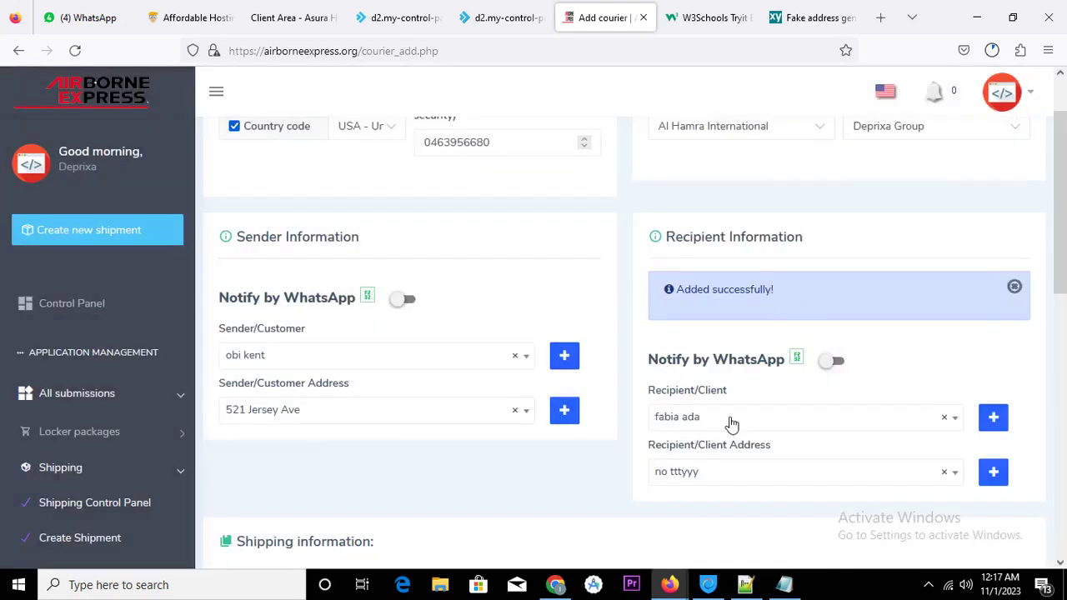
Keep Air Freight shipping, set delivery time 12 - 14 Days and courier Deprixa Delivery
{"action": "scroll", "coordinate": [723, 387], "scroll_direction": "down", "scroll_amount": 5}
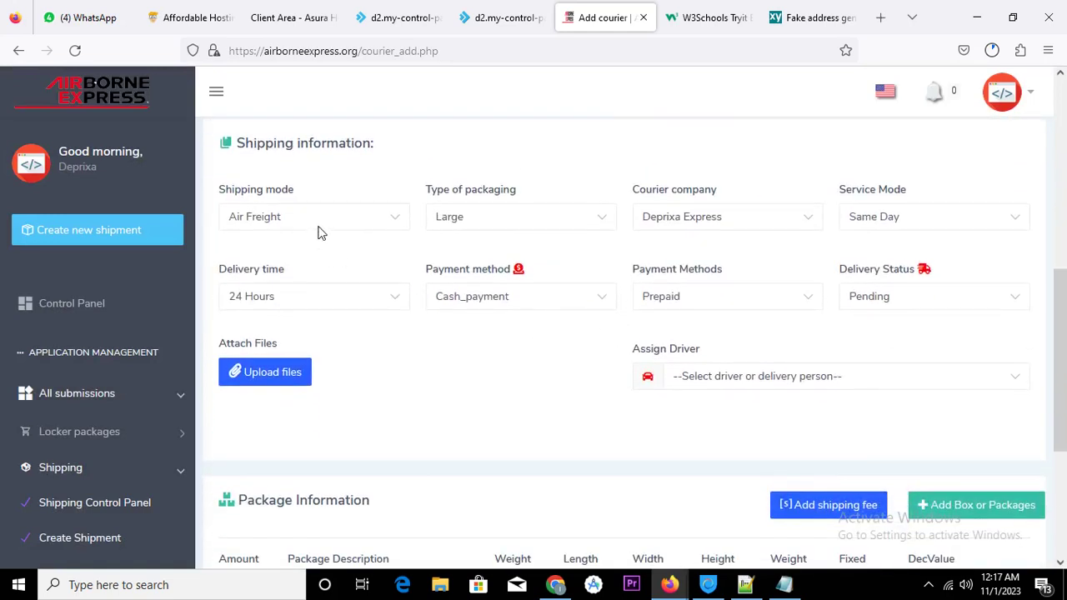
{"action": "scroll", "coordinate": [309, 226], "scroll_direction": "down", "scroll_amount": 1}
{"action": "left_click", "coordinate": [352, 160]}
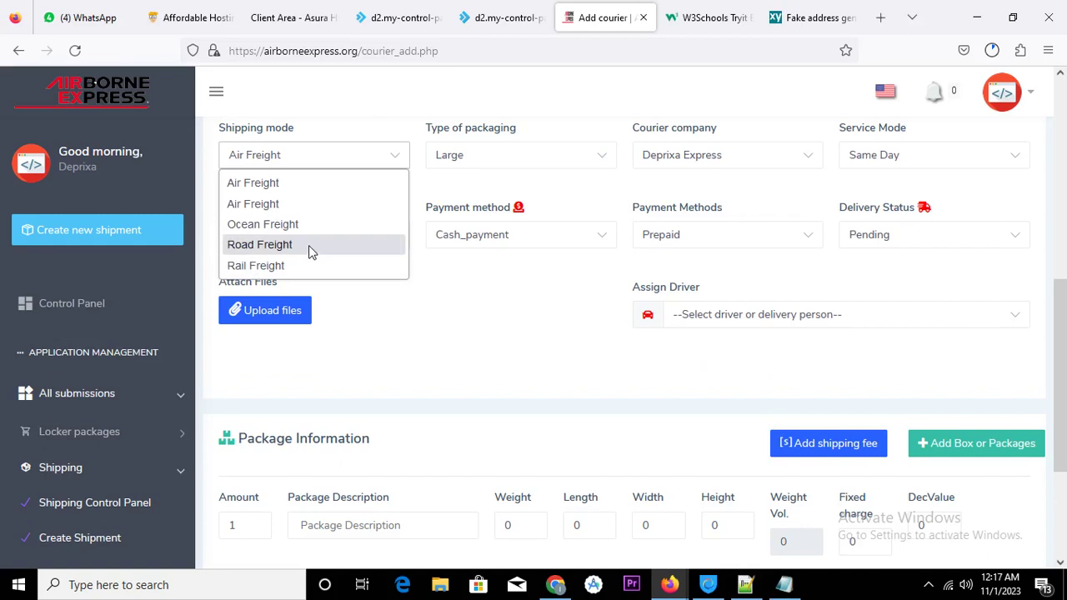
{"action": "left_click", "coordinate": [284, 203]}
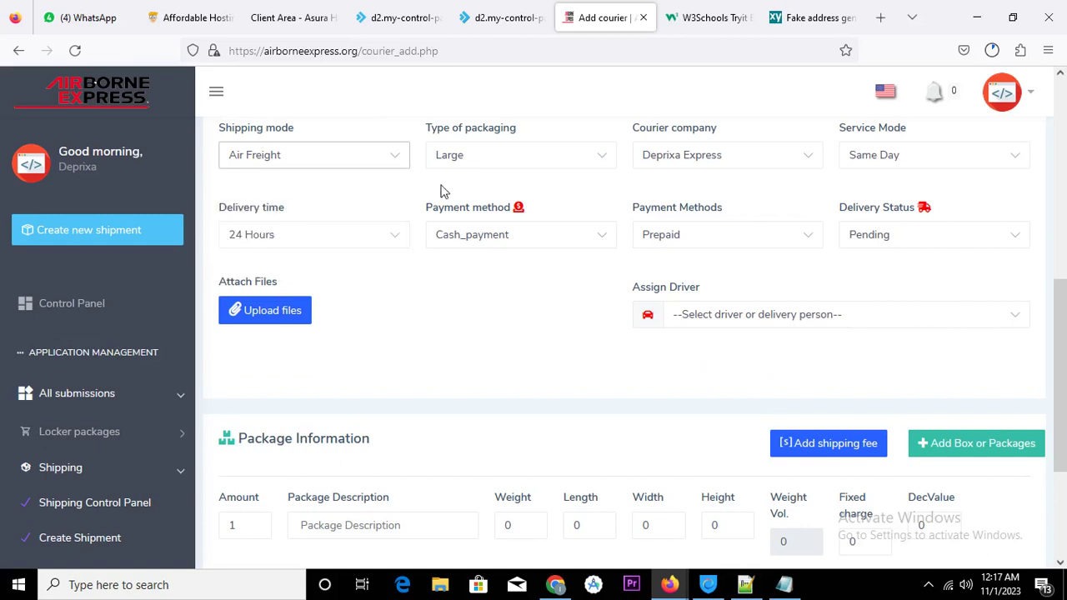
{"action": "left_click", "coordinate": [504, 238]}
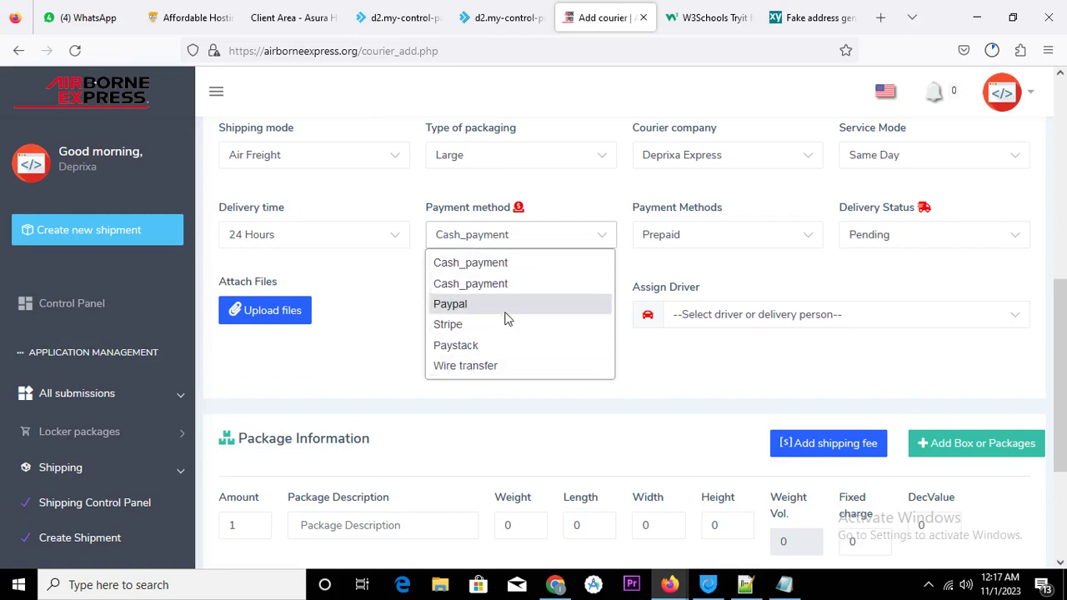
{"action": "left_click", "coordinate": [386, 241]}
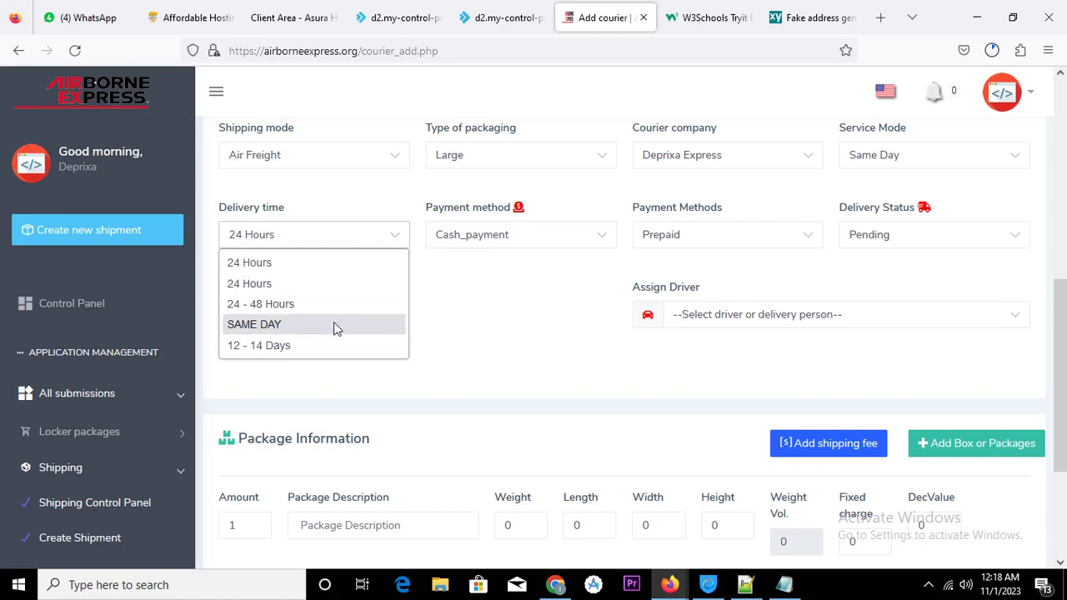
{"action": "left_click", "coordinate": [333, 346]}
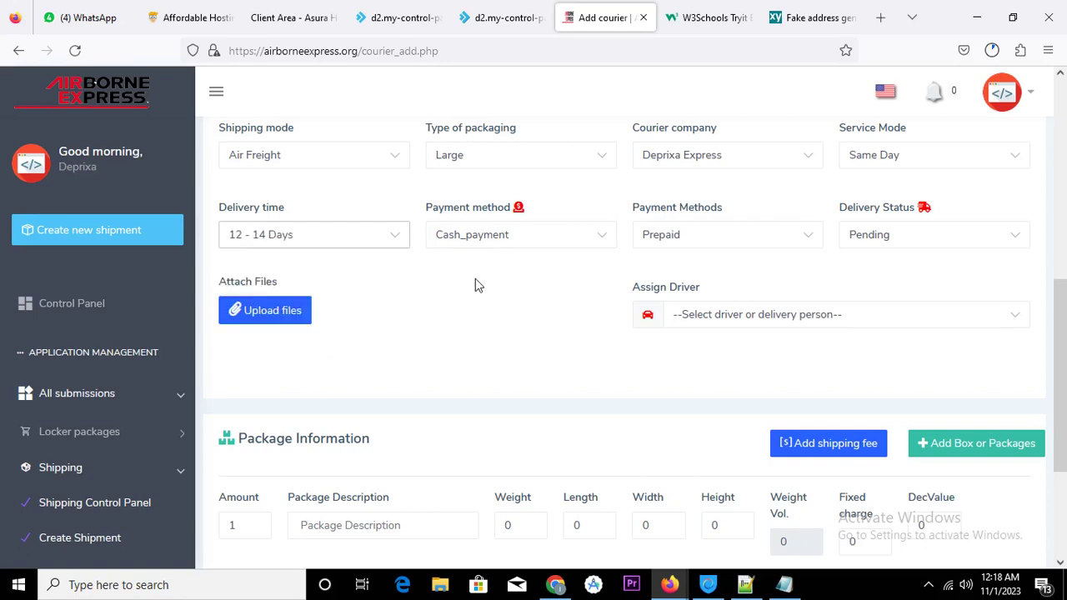
{"action": "left_click", "coordinate": [741, 164]}
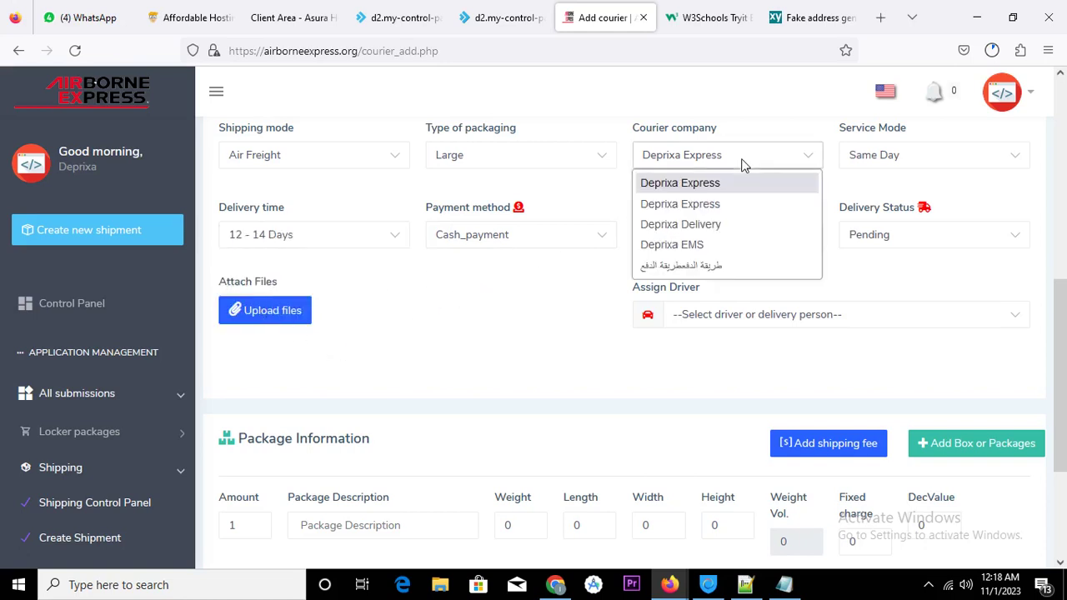
{"action": "left_click", "coordinate": [699, 226]}
Set service mode After 14 Days, status Pending_payment, and assign the only listed driver
{"action": "left_click", "coordinate": [868, 164]}
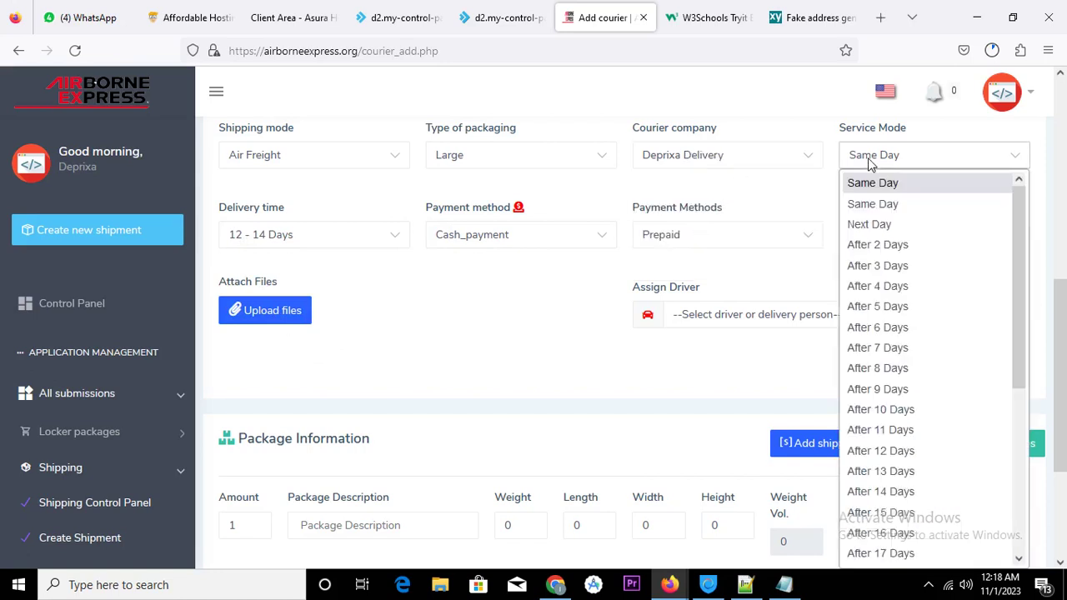
{"action": "left_click", "coordinate": [902, 492]}
{"action": "left_click", "coordinate": [907, 241]}
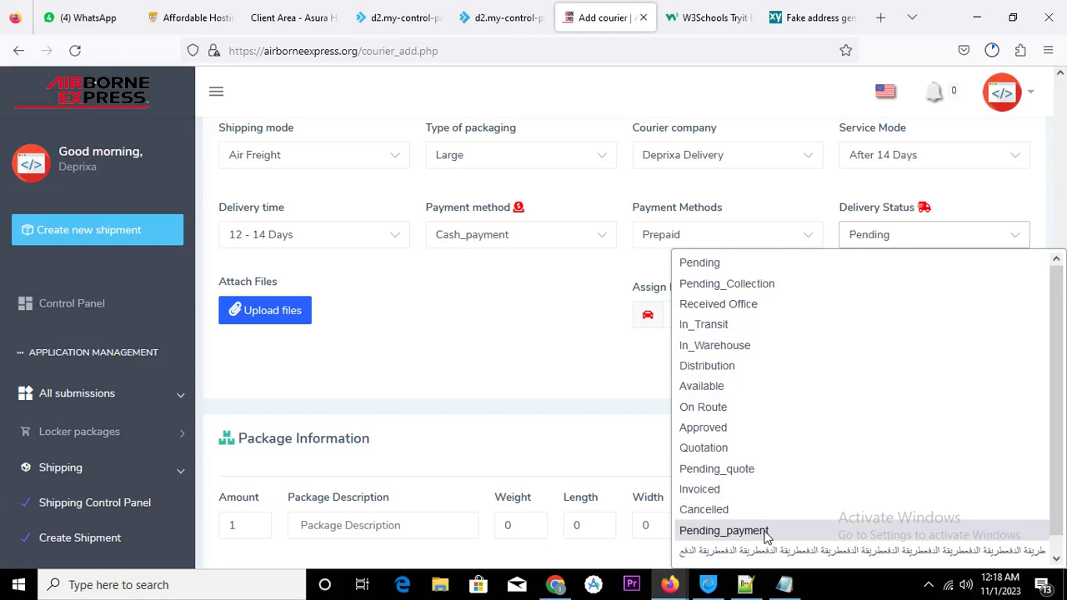
{"action": "left_click", "coordinate": [765, 531]}
{"action": "left_click", "coordinate": [765, 322]}
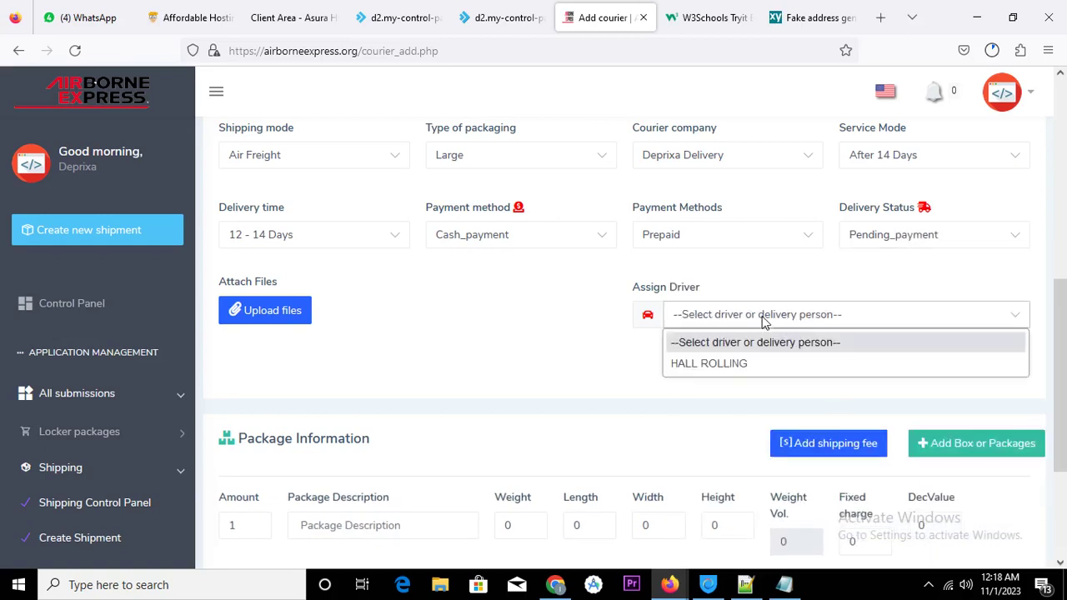
{"action": "left_click", "coordinate": [744, 365]}
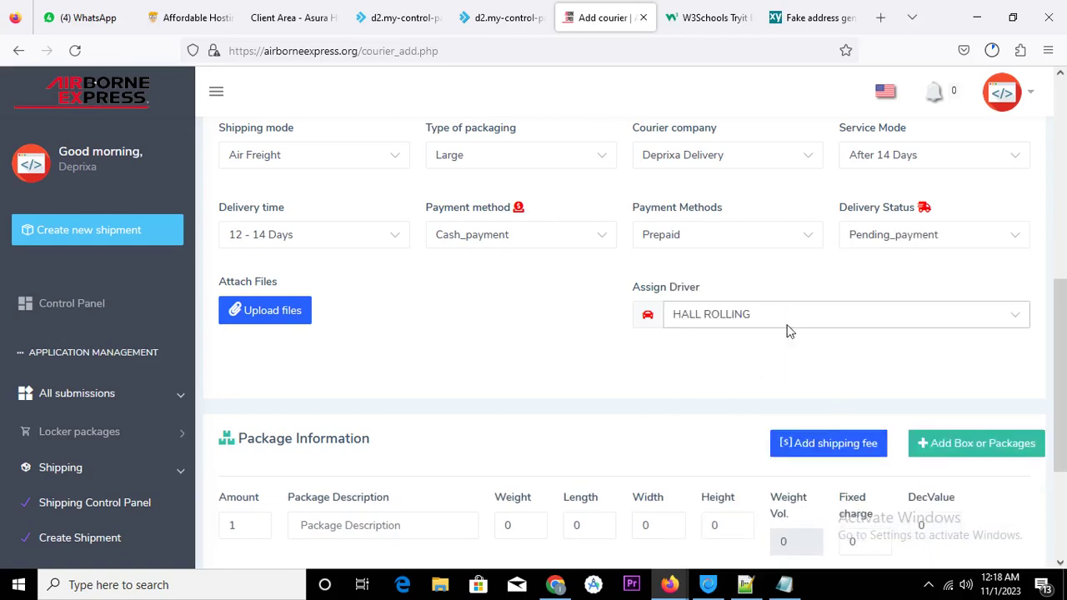
{"action": "left_click", "coordinate": [297, 310]}
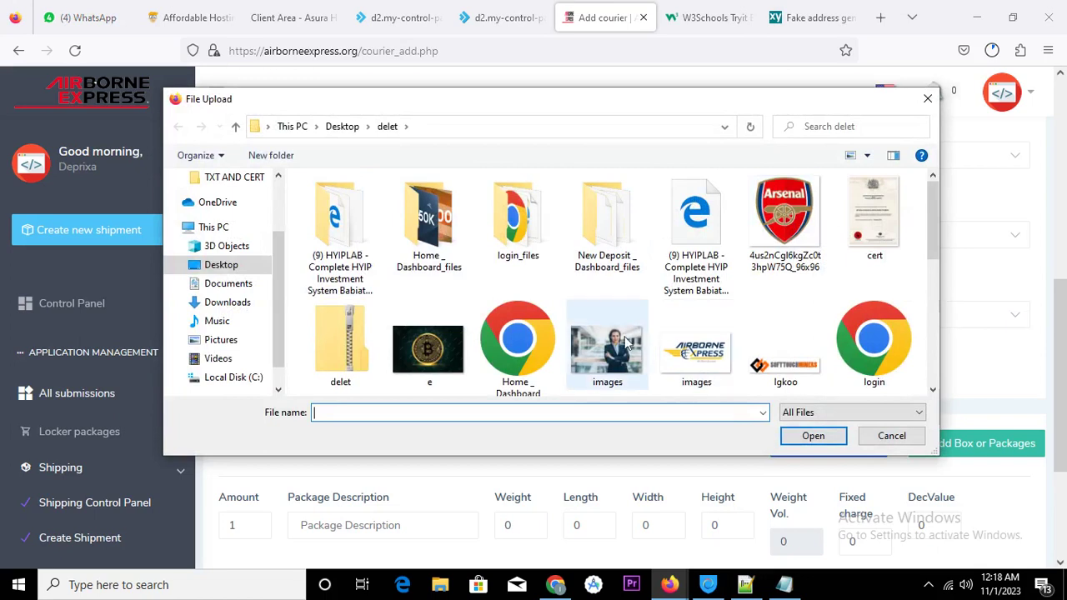
Attach the image e.jpg from the file dialog to the shipment
{"action": "scroll", "coordinate": [626, 358], "scroll_direction": "down", "scroll_amount": 1}
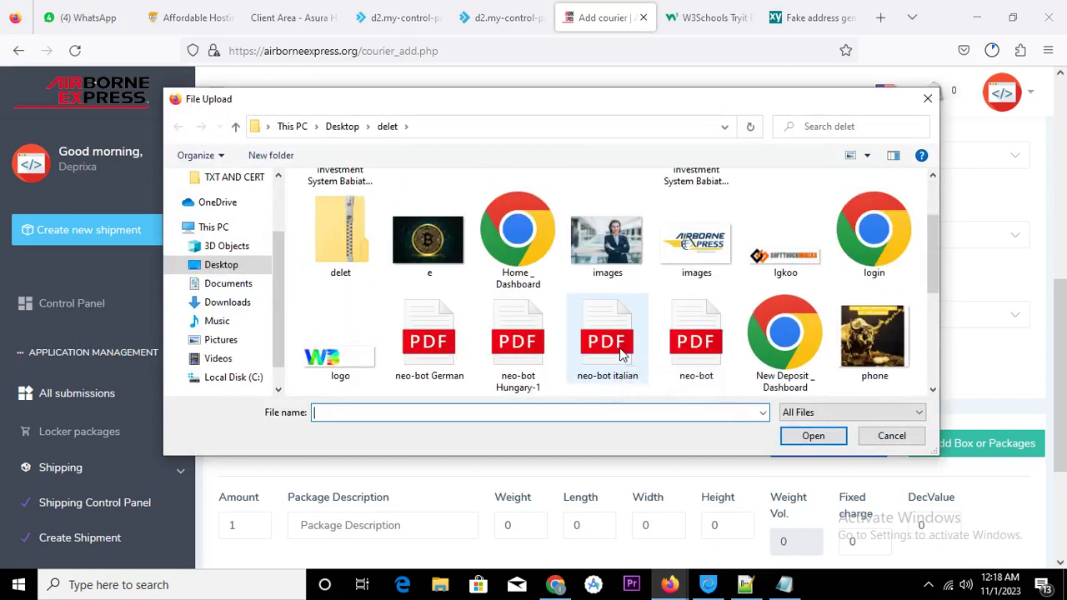
{"action": "double_click", "coordinate": [456, 260]}
{"action": "scroll", "coordinate": [528, 331], "scroll_direction": "down", "scroll_amount": 2}
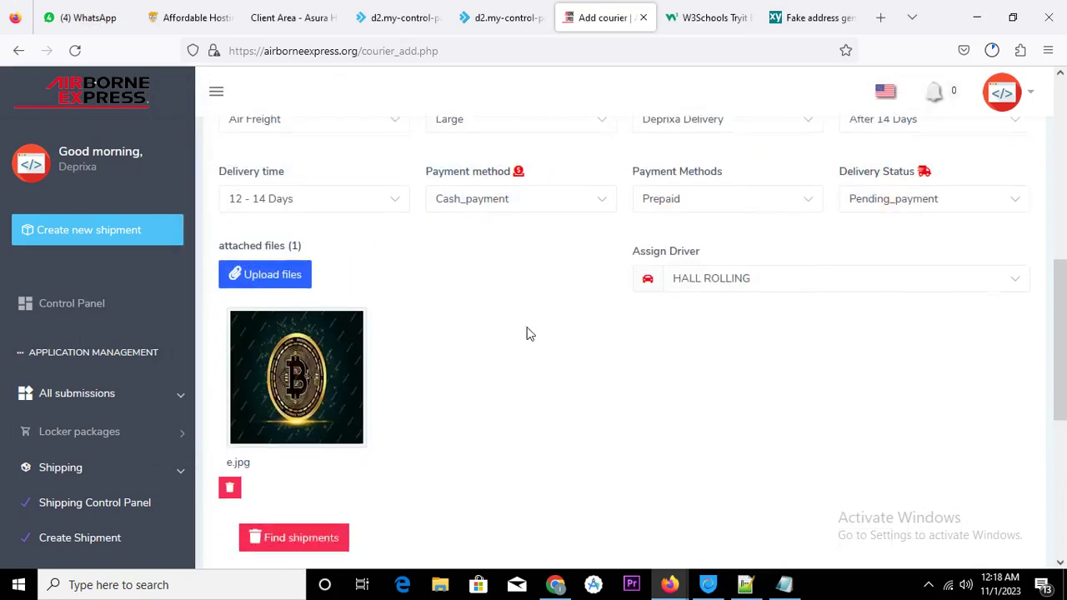
{"action": "scroll", "coordinate": [543, 305], "scroll_direction": "down", "scroll_amount": 3}
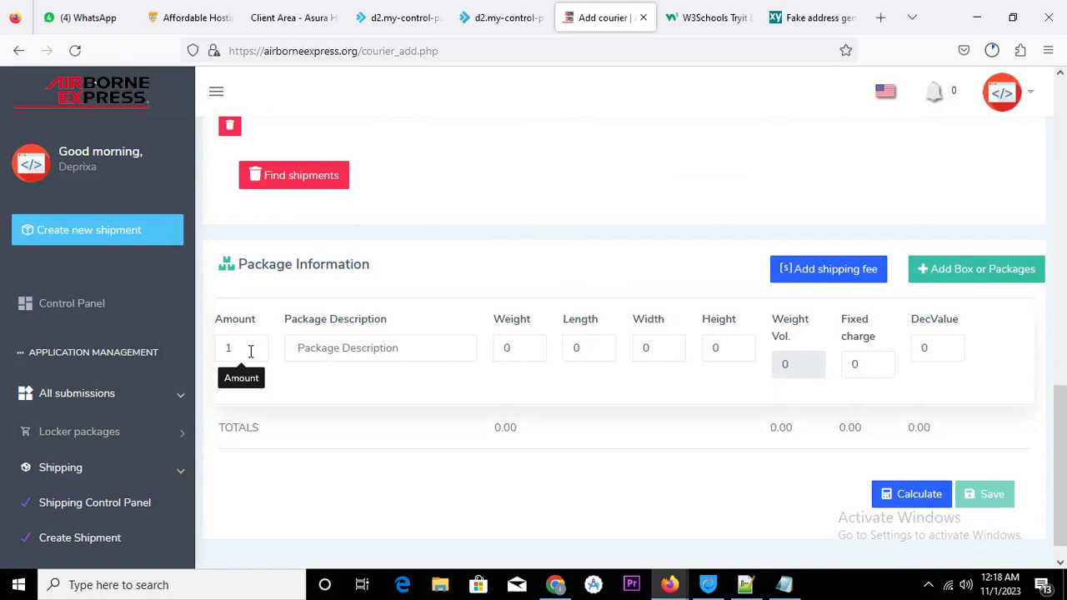
Set the package amount to 10 and its description to 'computer car'
{"action": "left_click_drag", "start_coordinate": [247, 350], "coordinate": [225, 357]}
{"action": "type", "text": "10"}
{"action": "left_click", "coordinate": [376, 348]}
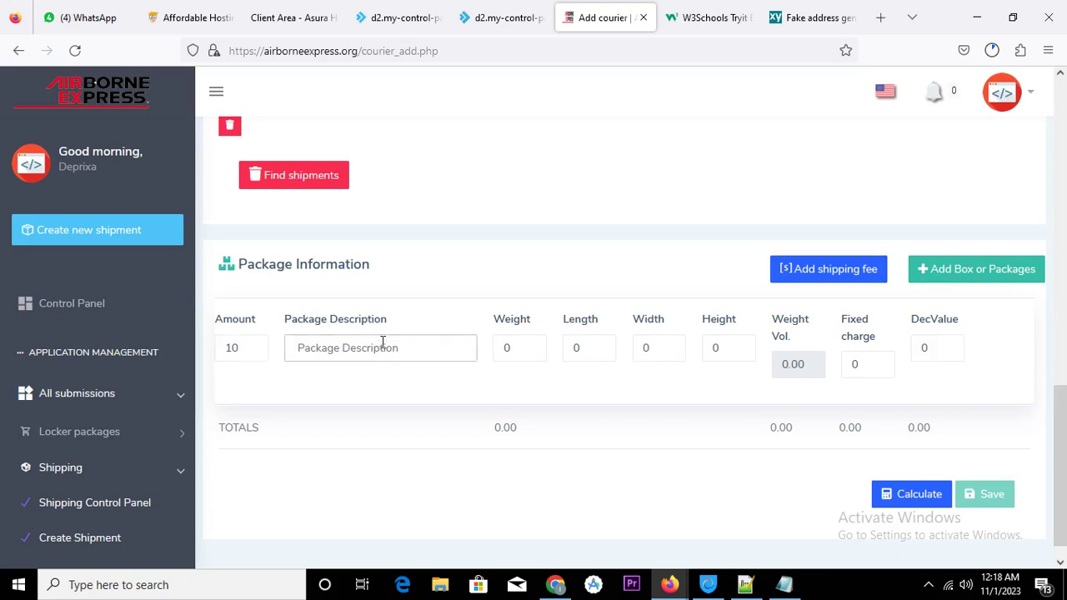
{"action": "type", "text": "comp"}
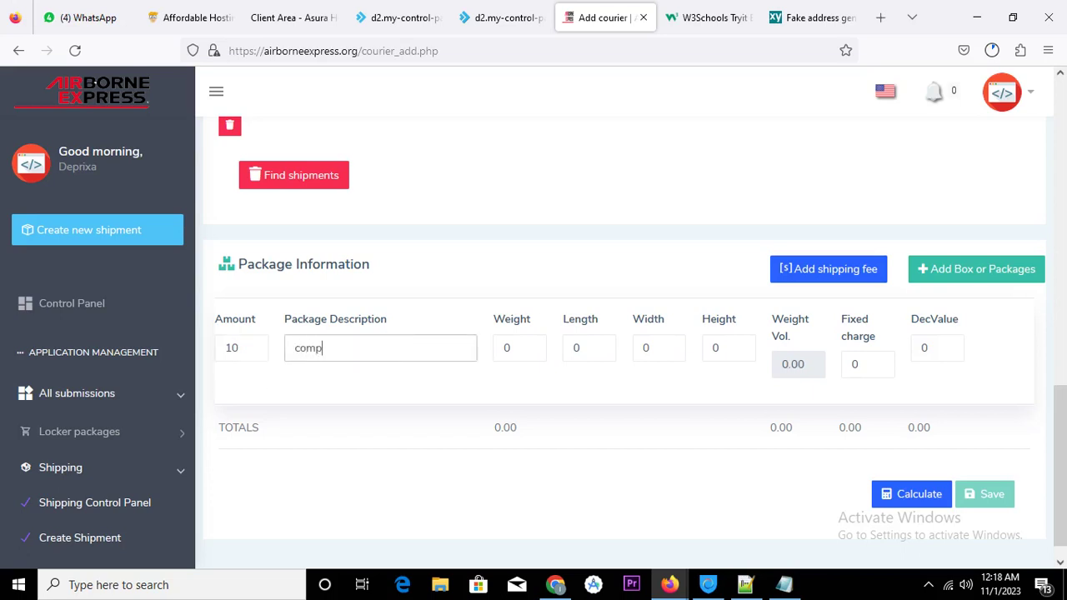
{"action": "type", "text": "uter car"}
Start entering the package's weight and length figures
{"action": "left_click", "coordinate": [507, 350]}
{"action": "type", "text": "1"}
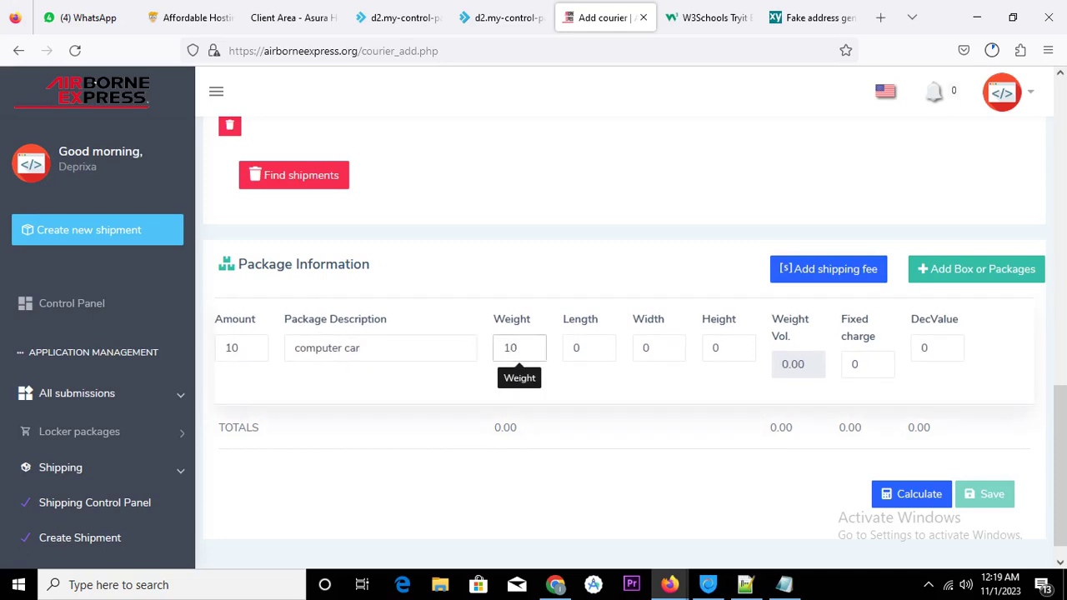
{"action": "type", "text": "3"}
{"action": "left_click", "coordinate": [567, 348]}
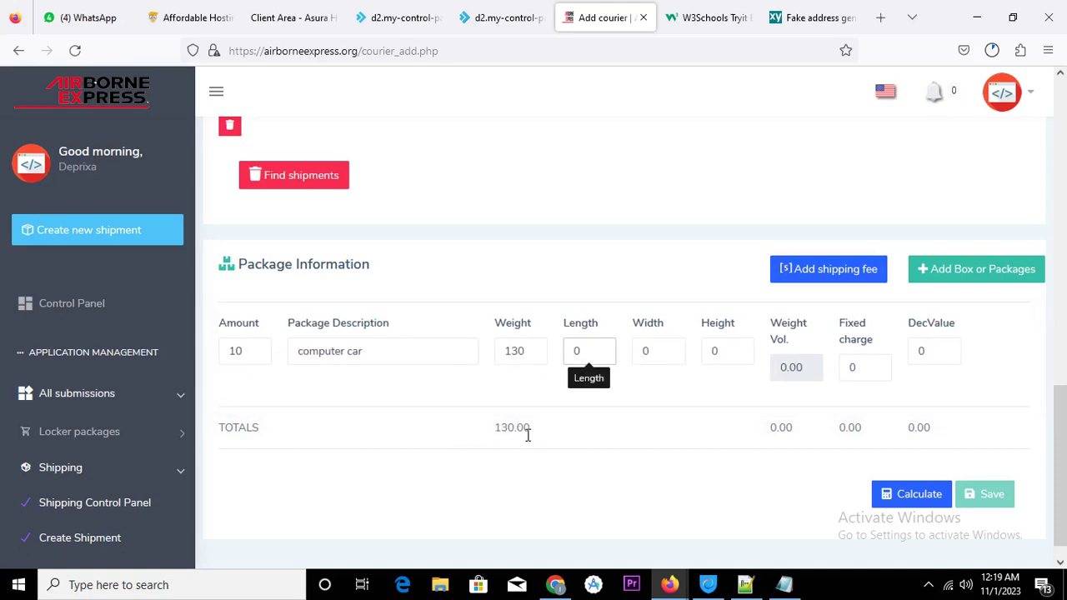
{"action": "left_click", "coordinate": [527, 347]}
{"action": "type", "text": "2"}
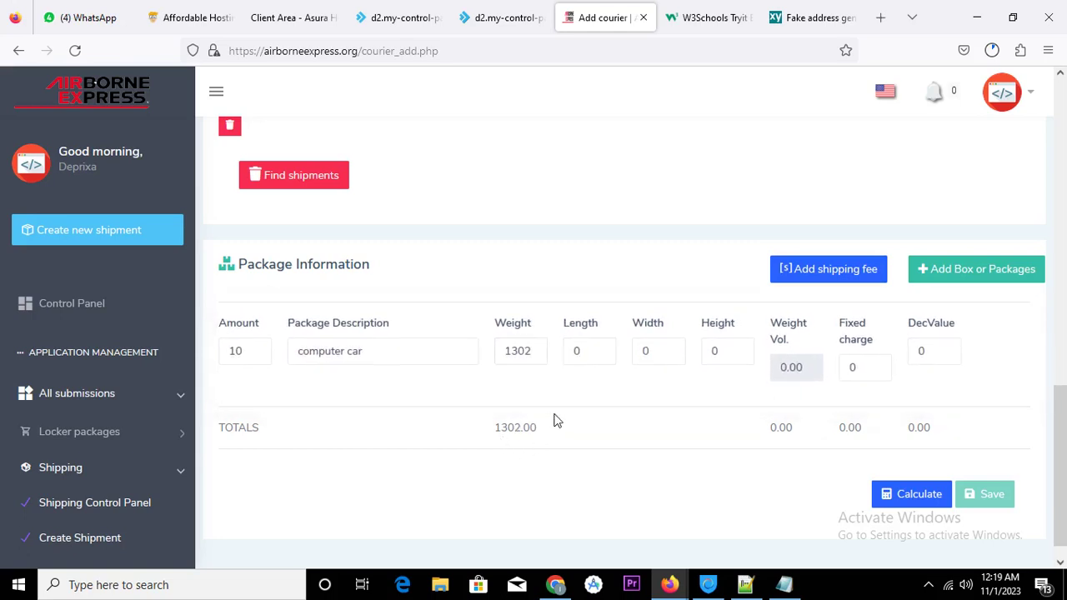
{"action": "left_click", "coordinate": [584, 348]}
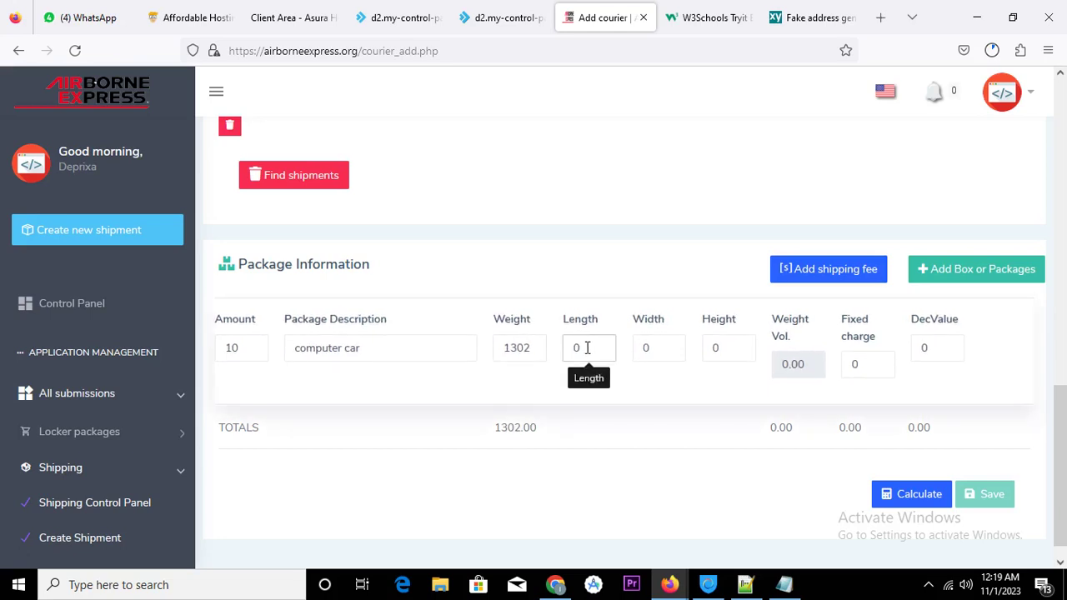
{"action": "left_click_drag", "start_coordinate": [582, 348], "coordinate": [542, 343]}
{"action": "type", "text": "13"}
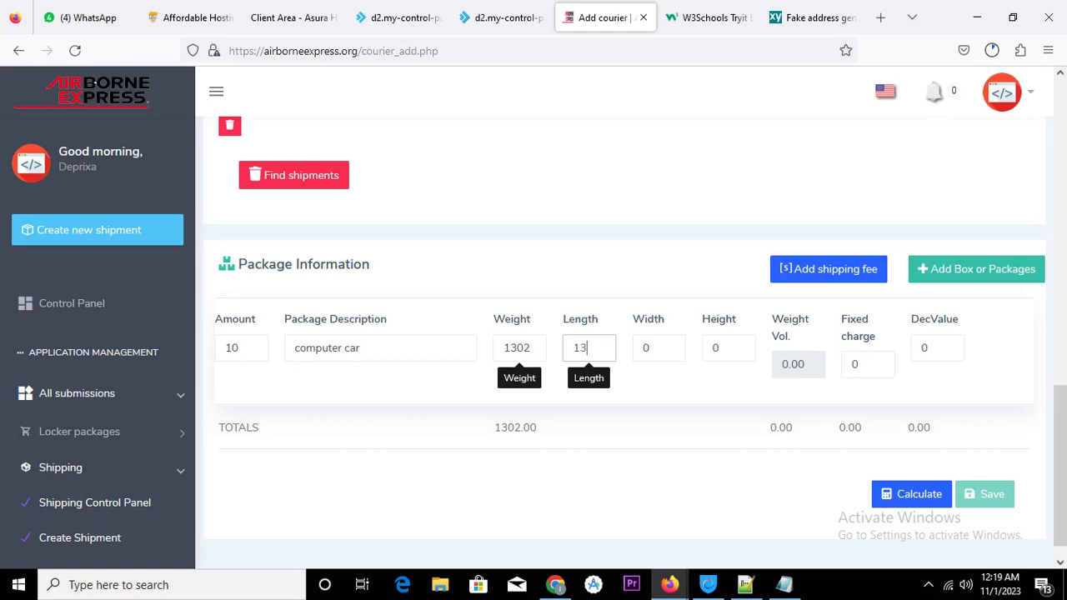
{"action": "left_click_drag", "start_coordinate": [582, 347], "coordinate": [663, 353]}
{"action": "type", "text": "2"}
{"action": "type", "text": "1"}
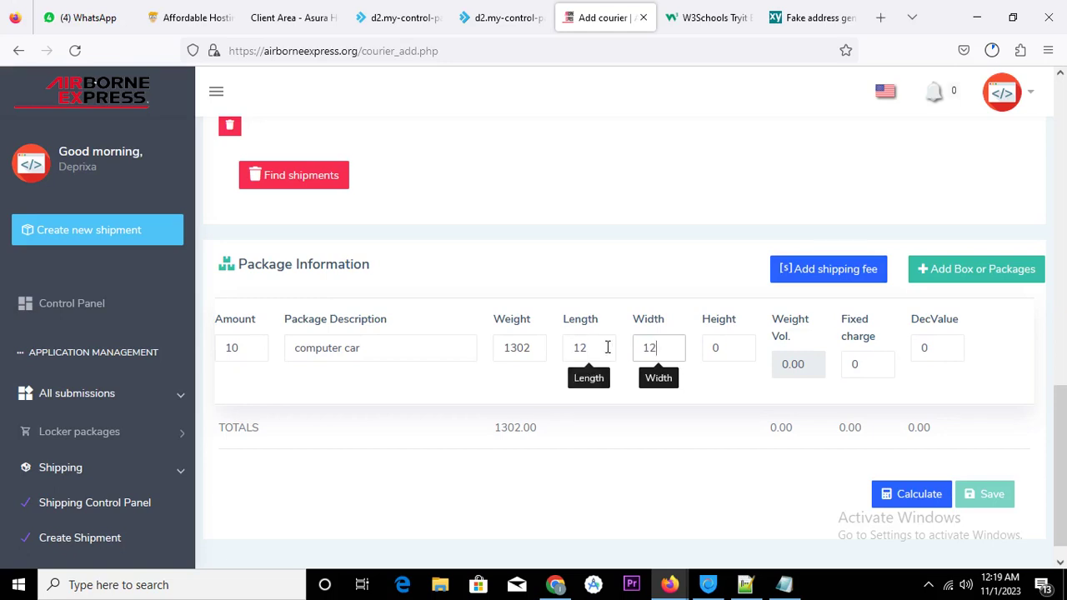
{"action": "left_click", "coordinate": [607, 348]}
{"action": "type", "text": "1"}
Fill in the package width and a height of 30 so volume weight is calculated
{"action": "left_click", "coordinate": [663, 347]}
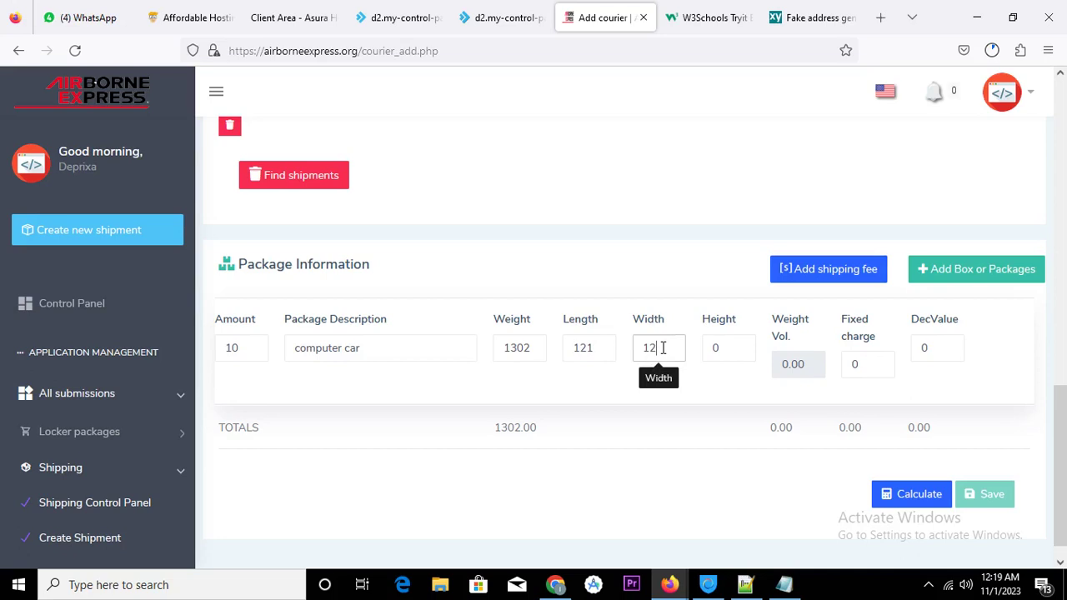
{"action": "type", "text": "5"}
{"action": "double_click", "coordinate": [715, 348]}
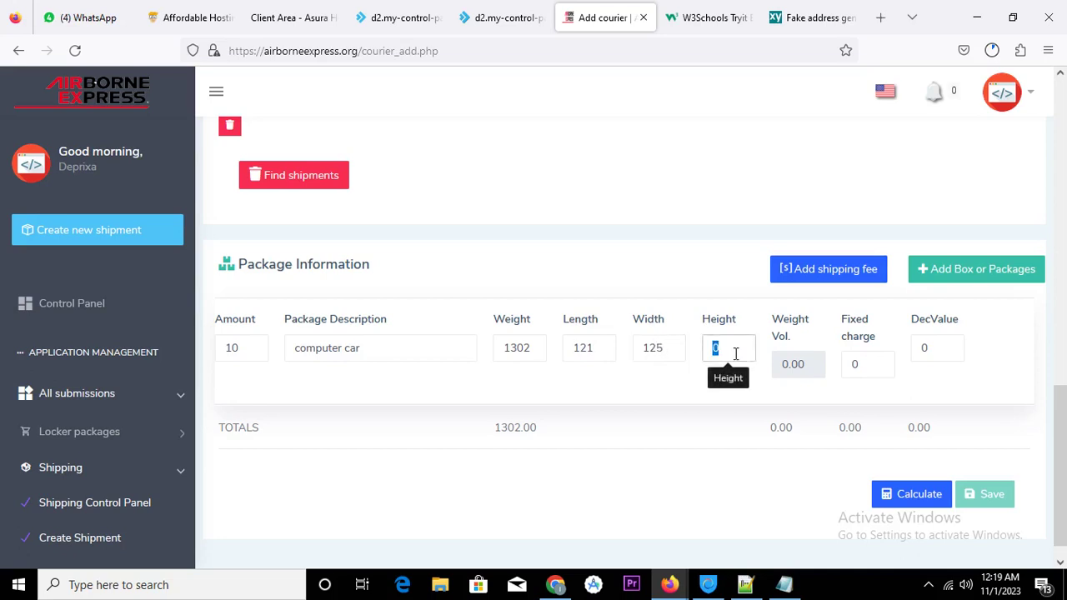
{"action": "type", "text": "30"}
{"action": "left_click", "coordinate": [767, 391]}
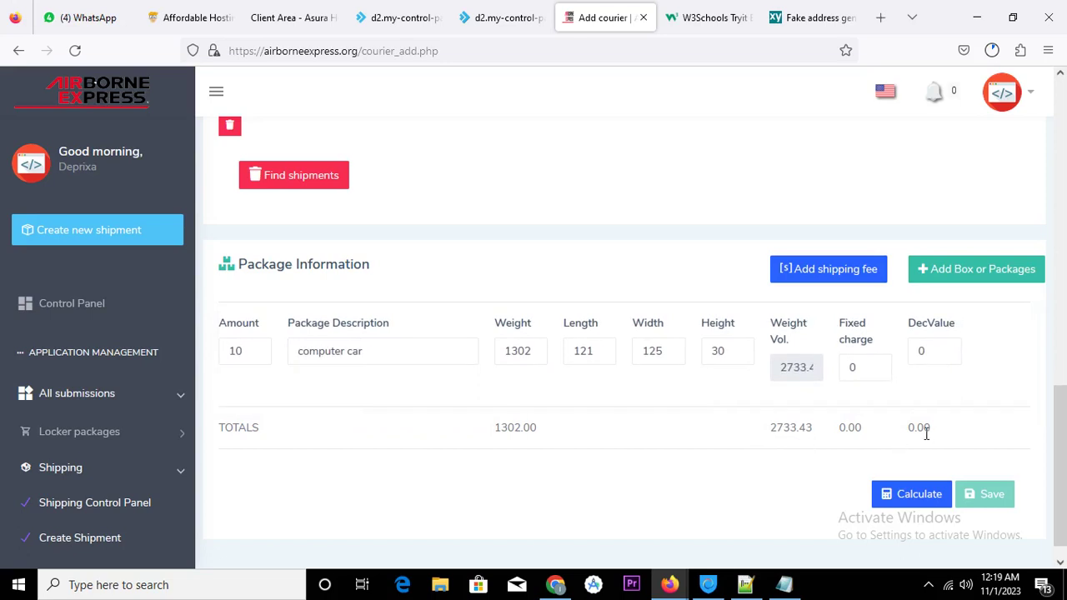
Correct the package to weight 13020, length 1212 and width 125
{"action": "scroll", "coordinate": [896, 423], "scroll_direction": "down", "scroll_amount": 1}
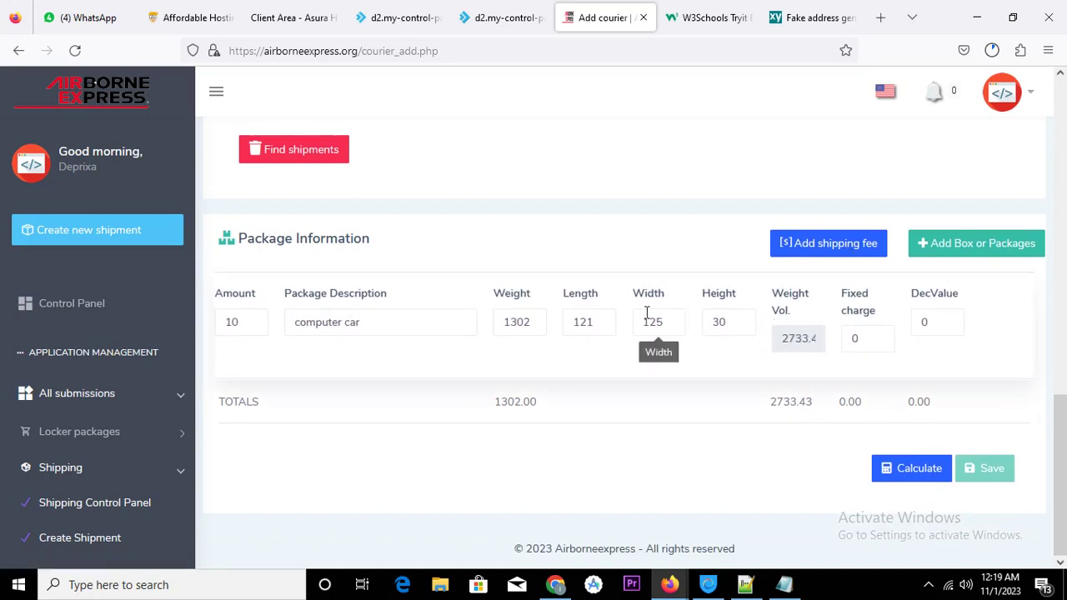
{"action": "left_click", "coordinate": [539, 320]}
{"action": "type", "text": "0"}
{"action": "left_click", "coordinate": [595, 321]}
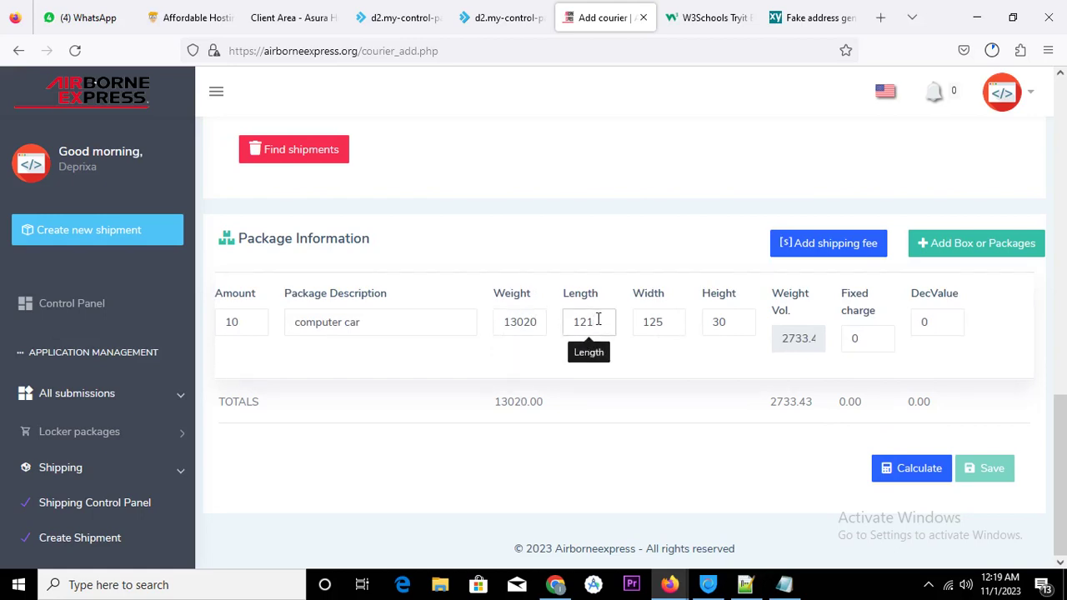
{"action": "type", "text": "2"}
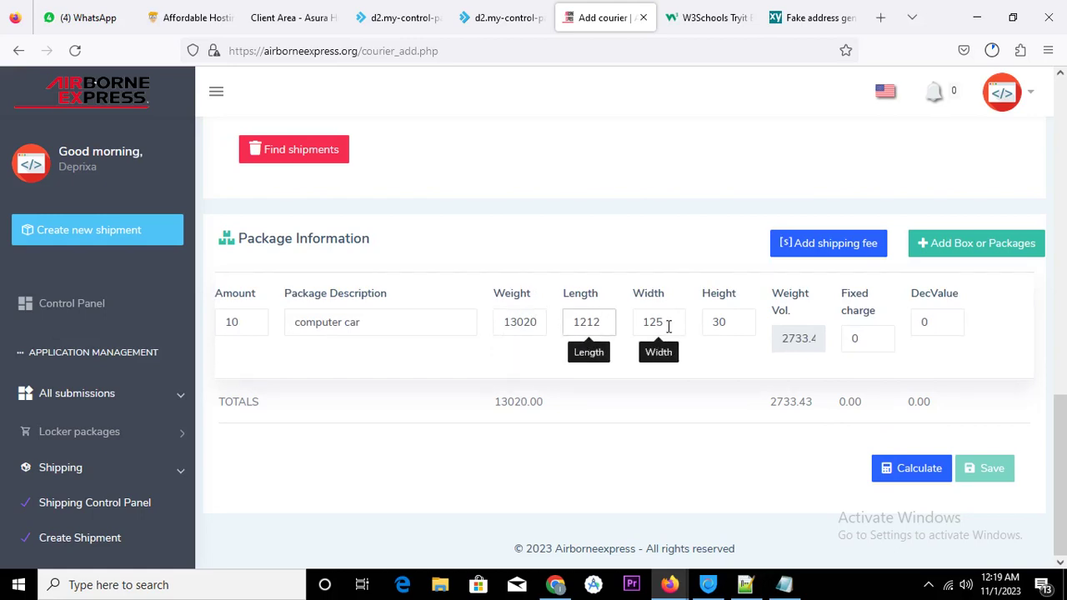
{"action": "left_click", "coordinate": [667, 325]}
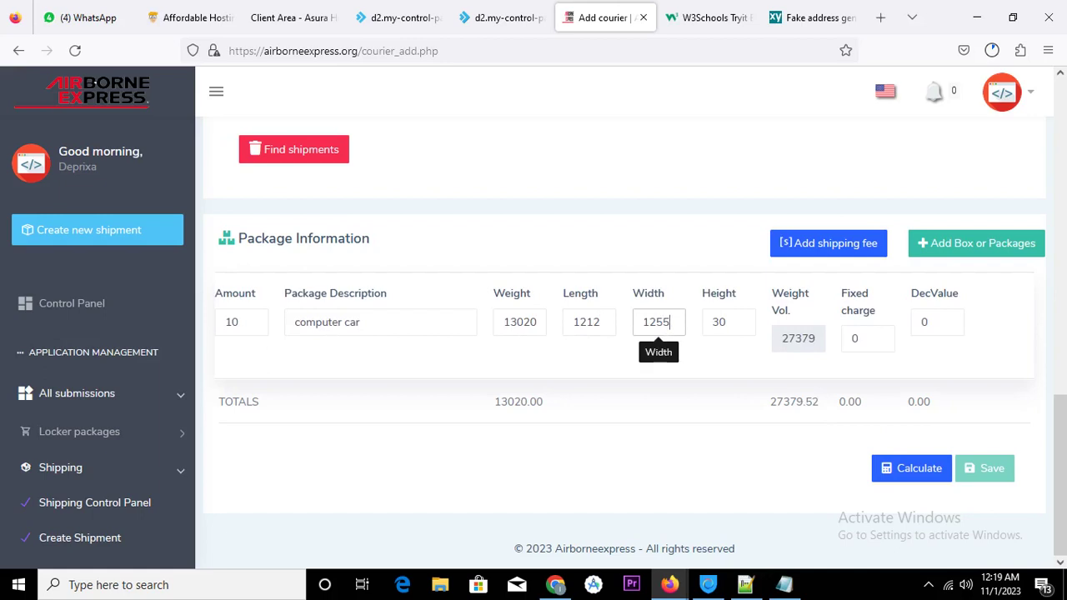
{"action": "left_click", "coordinate": [728, 323]}
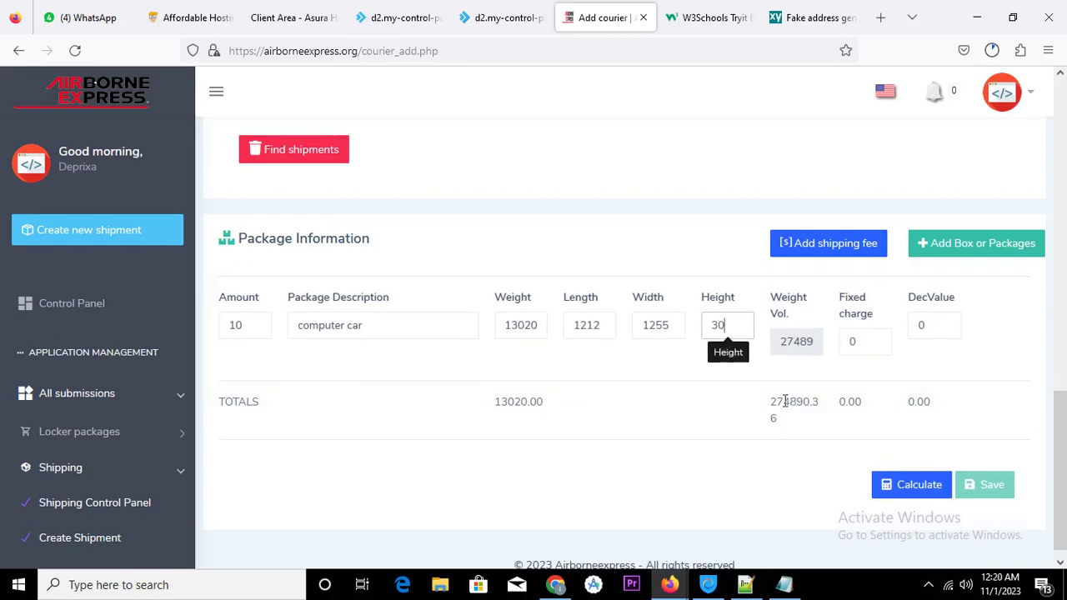
{"action": "left_click_drag", "start_coordinate": [780, 405], "coordinate": [822, 402]}
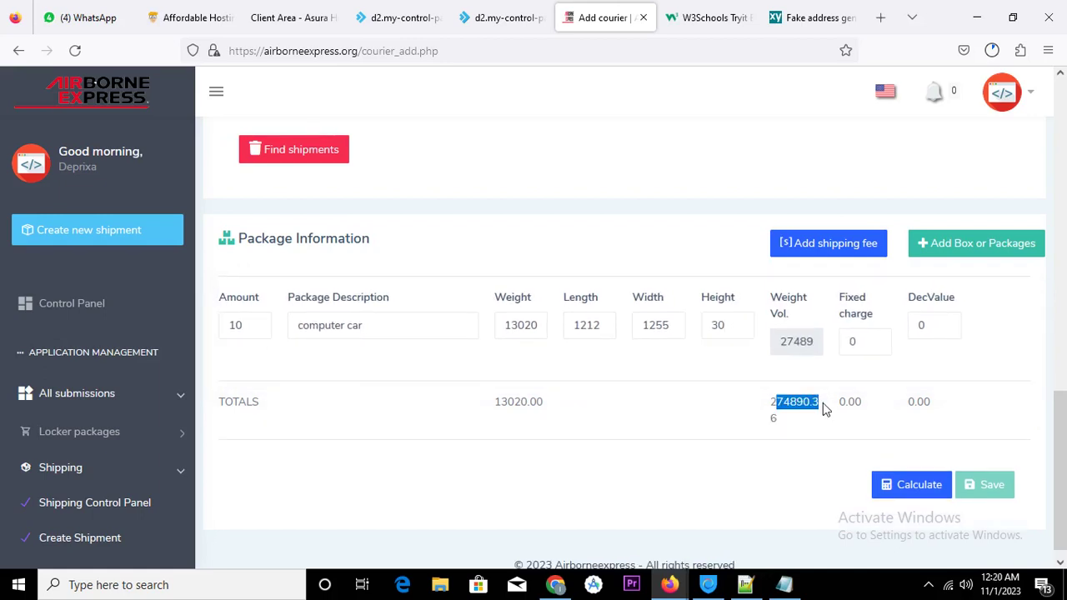
{"action": "left_click", "coordinate": [668, 325]}
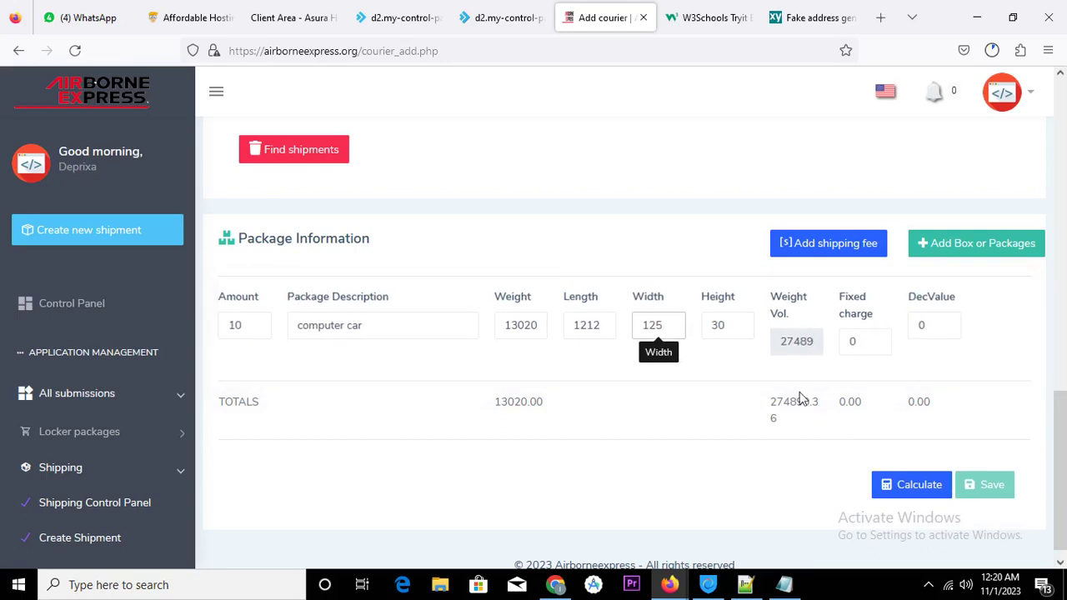
{"action": "left_click", "coordinate": [746, 362]}
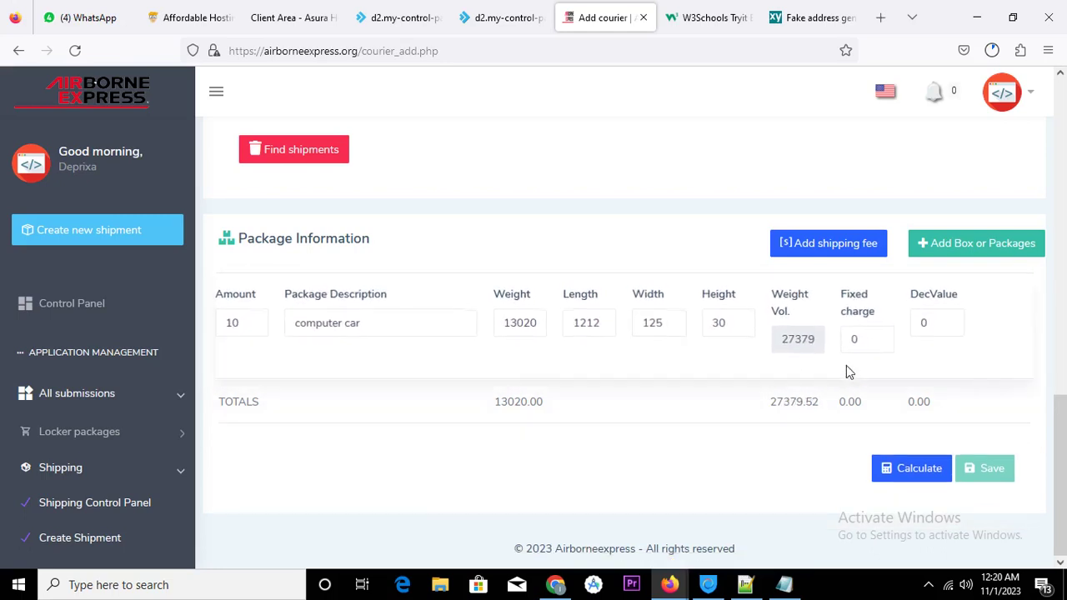
Set declared value 2 and fixed charge 100, then calculate the price summary
{"action": "left_click", "coordinate": [939, 321]}
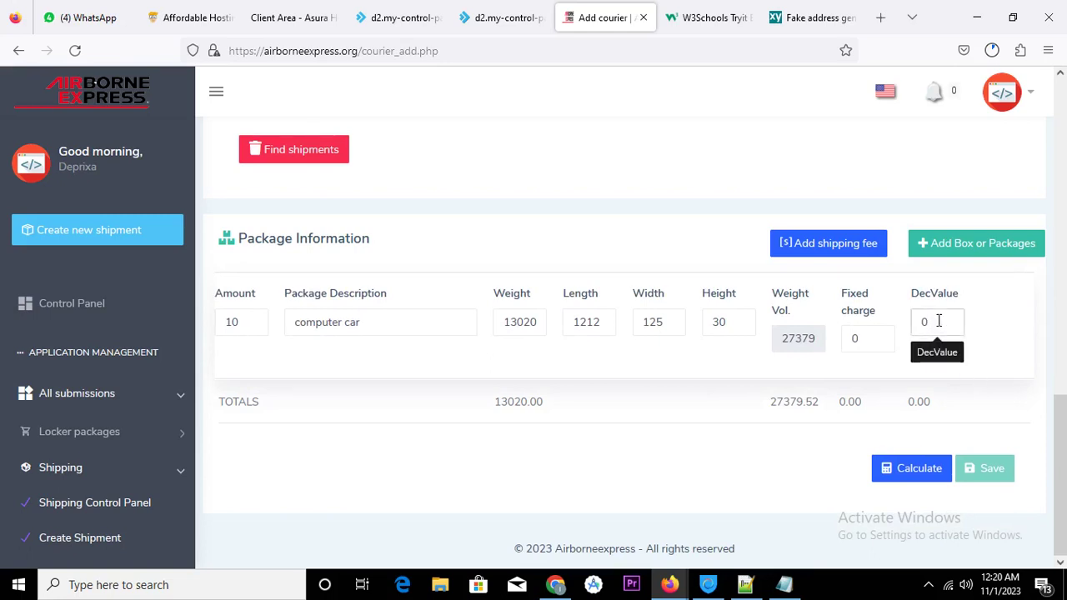
{"action": "left_click_drag", "start_coordinate": [939, 321], "coordinate": [856, 321]}
{"action": "type", "text": "2"}
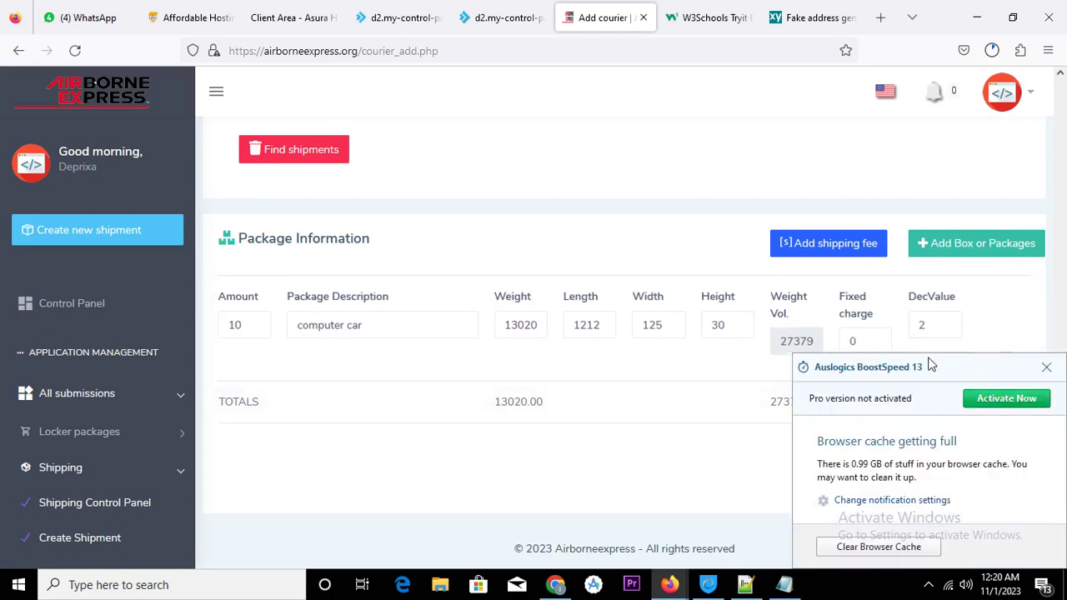
{"action": "left_click", "coordinate": [1048, 375]}
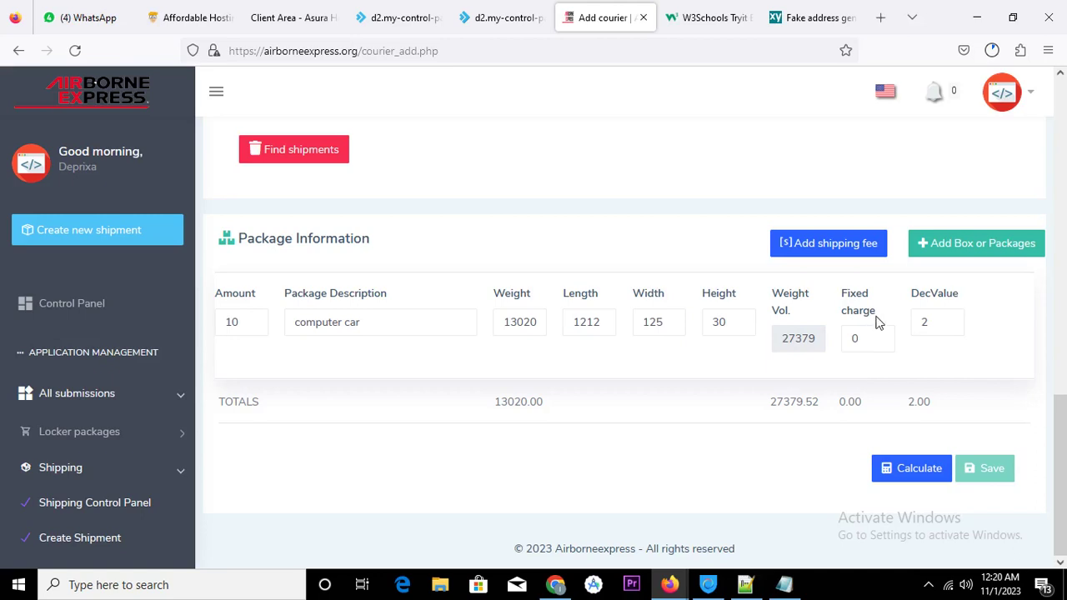
{"action": "left_click", "coordinate": [853, 338]}
{"action": "type", "text": "00"}
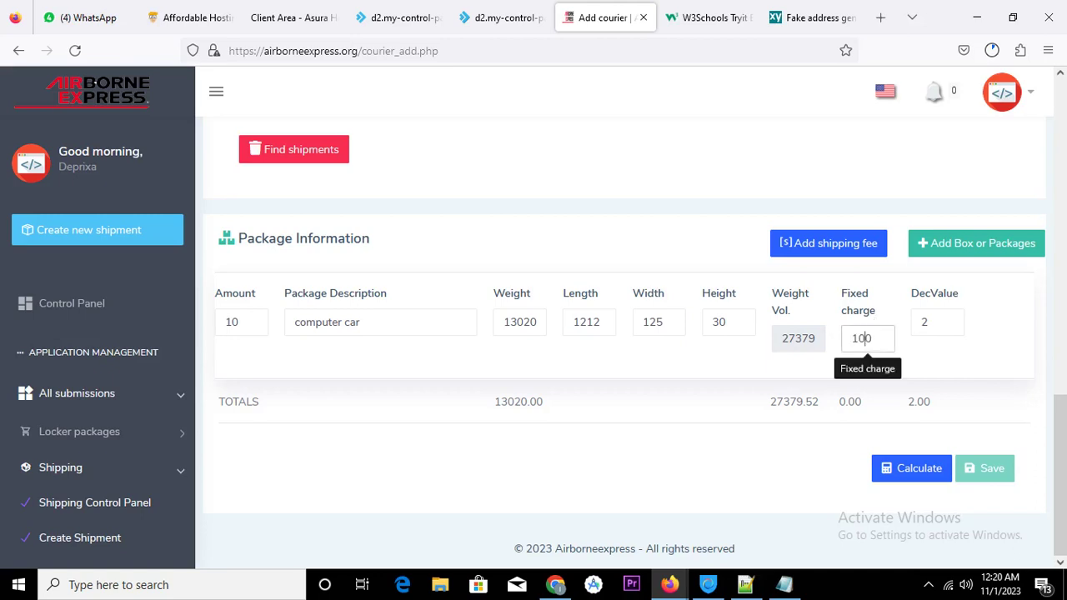
{"action": "left_click", "coordinate": [942, 433]}
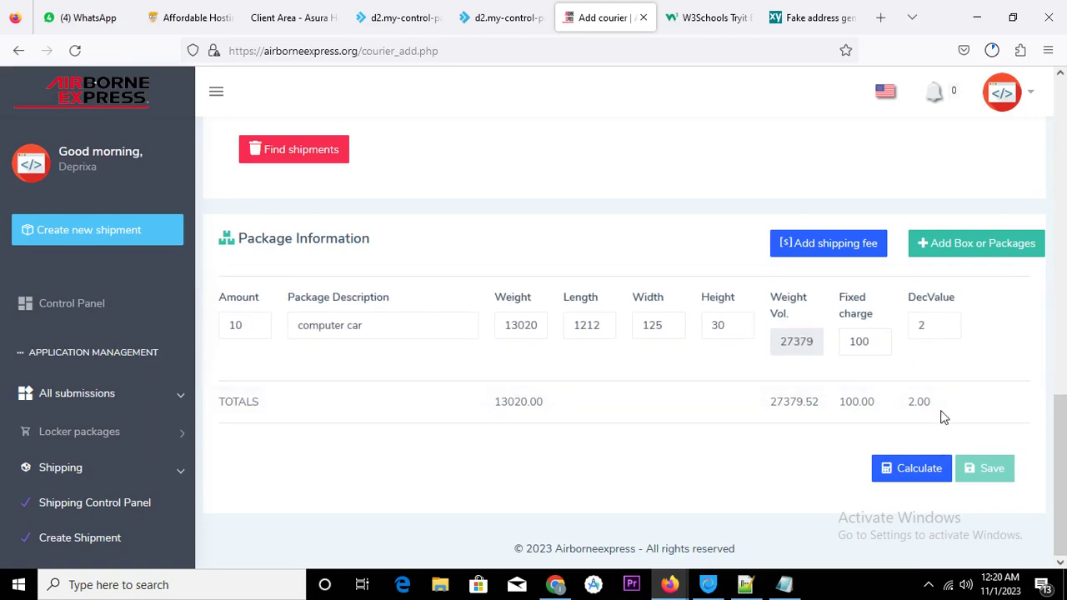
{"action": "left_click", "coordinate": [917, 471]}
Raise value assured to 200 and shipping insurance to 50%, giving a $148.41 total
{"action": "scroll", "coordinate": [810, 439], "scroll_direction": "down", "scroll_amount": 2}
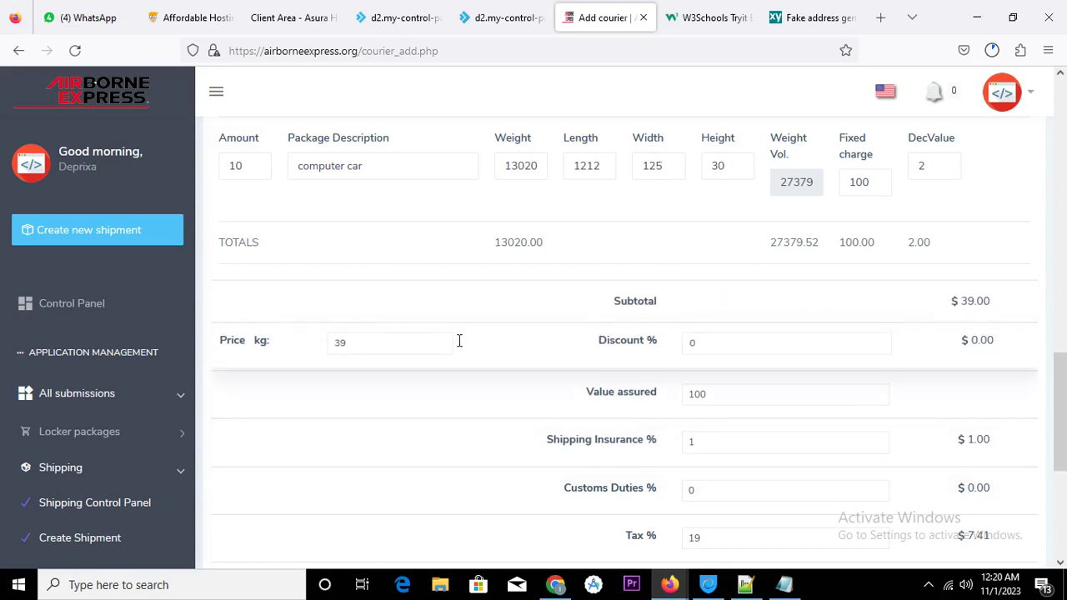
{"action": "scroll", "coordinate": [953, 501], "scroll_direction": "down", "scroll_amount": 3}
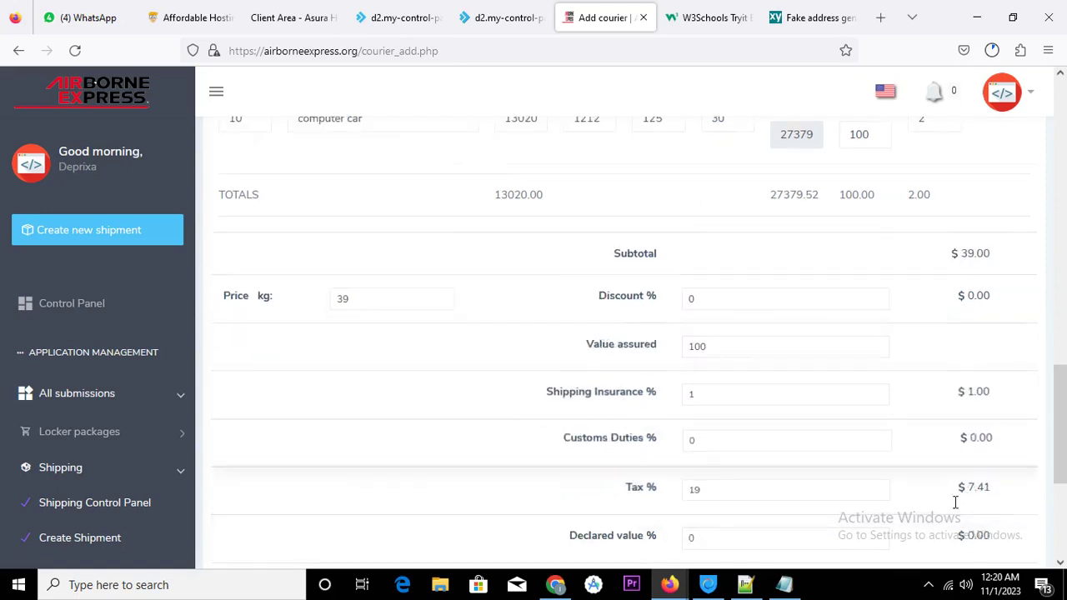
{"action": "scroll", "coordinate": [924, 432], "scroll_direction": "down", "scroll_amount": 1}
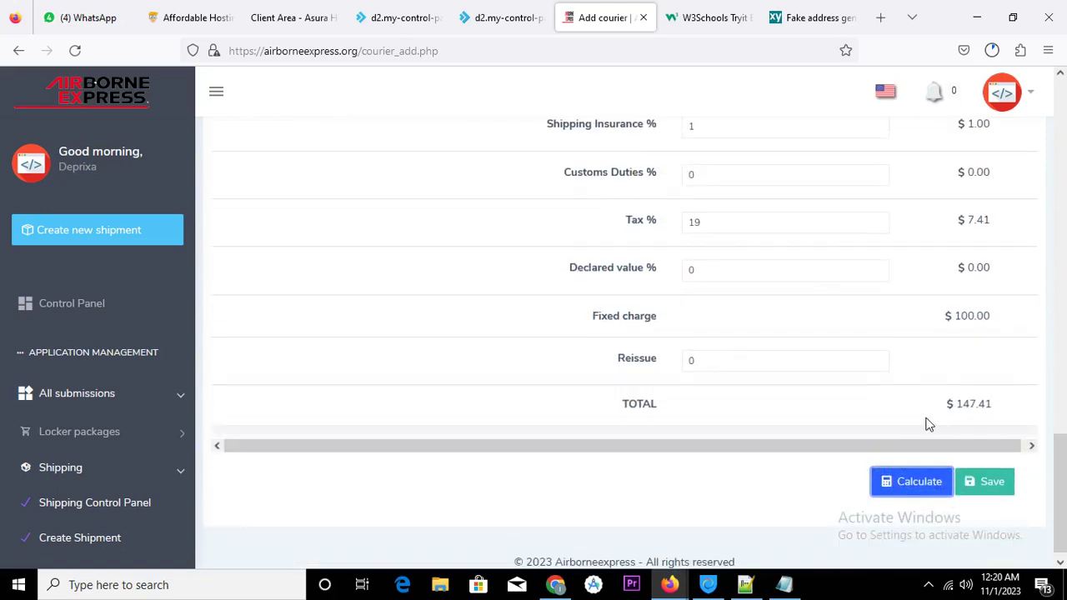
{"action": "scroll", "coordinate": [928, 423], "scroll_direction": "up", "scroll_amount": 4}
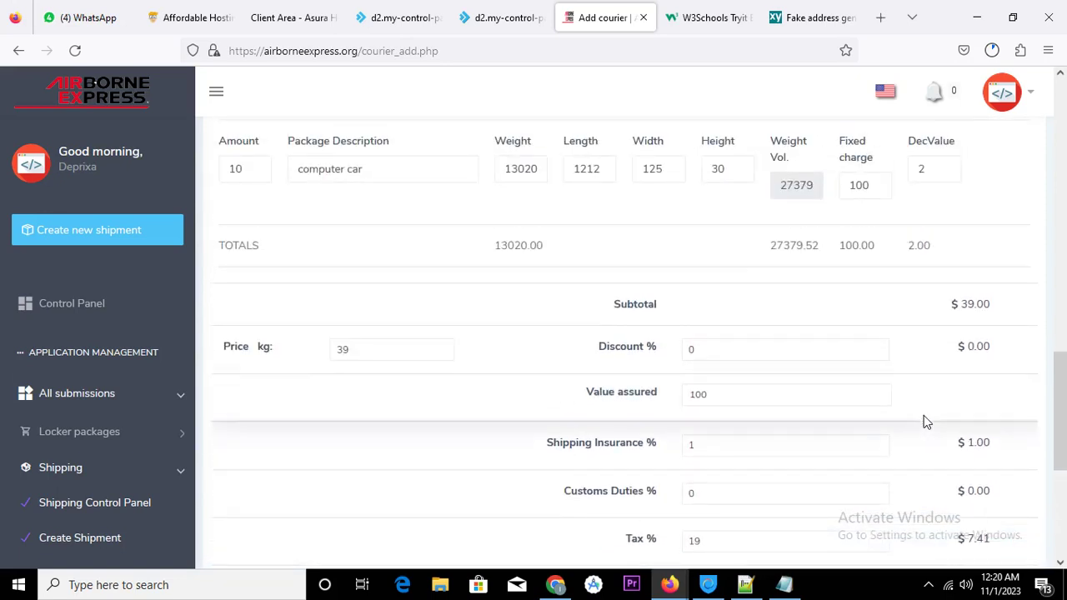
{"action": "scroll", "coordinate": [926, 421], "scroll_direction": "up", "scroll_amount": 2}
{"action": "scroll", "coordinate": [926, 421], "scroll_direction": "down", "scroll_amount": 4}
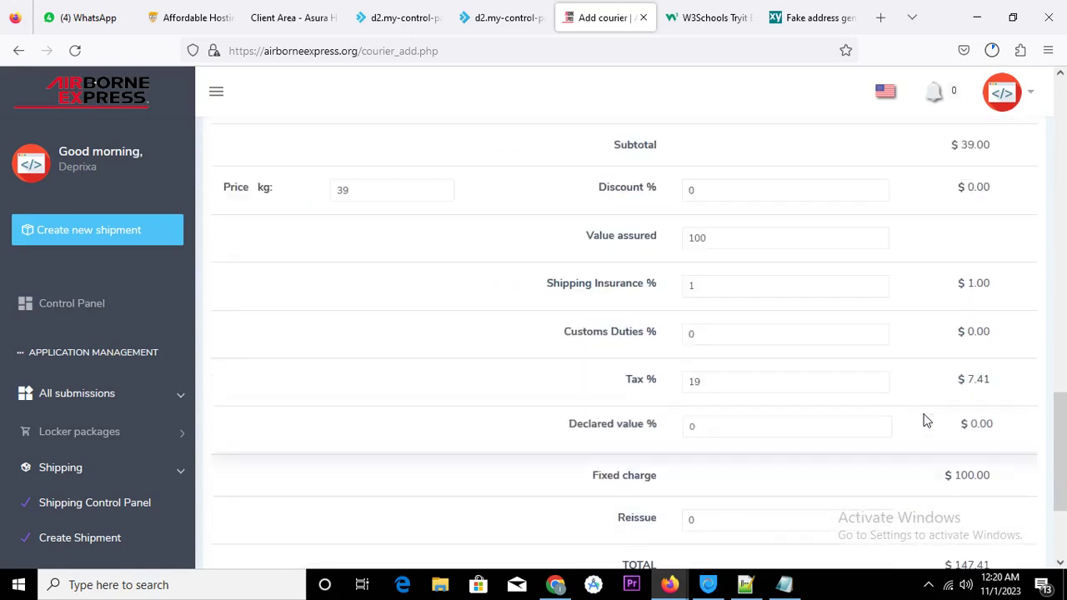
{"action": "scroll", "coordinate": [925, 421], "scroll_direction": "down", "scroll_amount": 2}
{"action": "scroll", "coordinate": [926, 421], "scroll_direction": "up", "scroll_amount": 2}
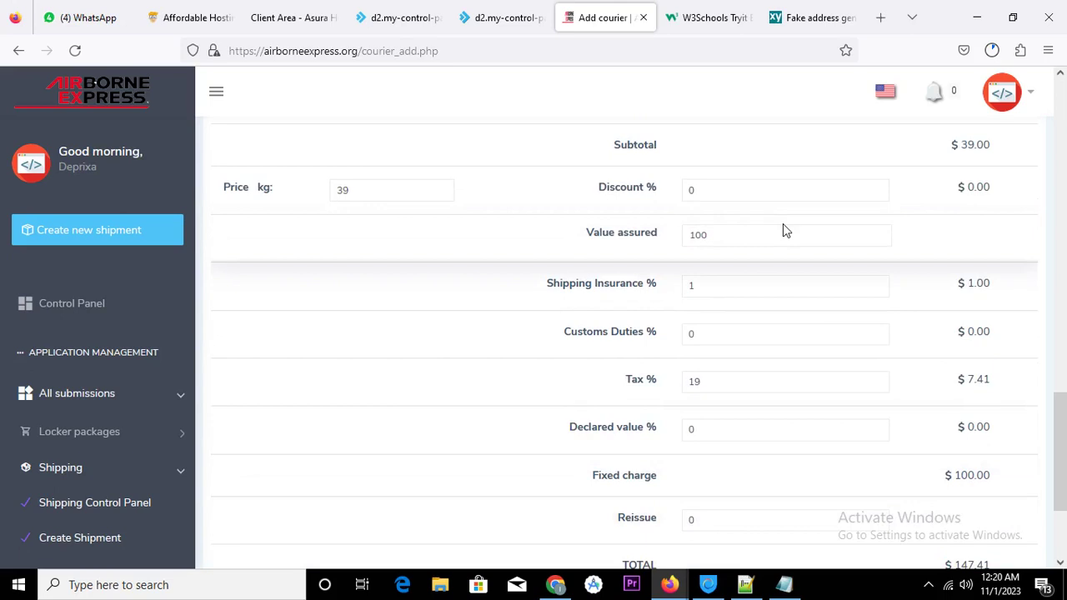
{"action": "scroll", "coordinate": [783, 223], "scroll_direction": "up", "scroll_amount": 2}
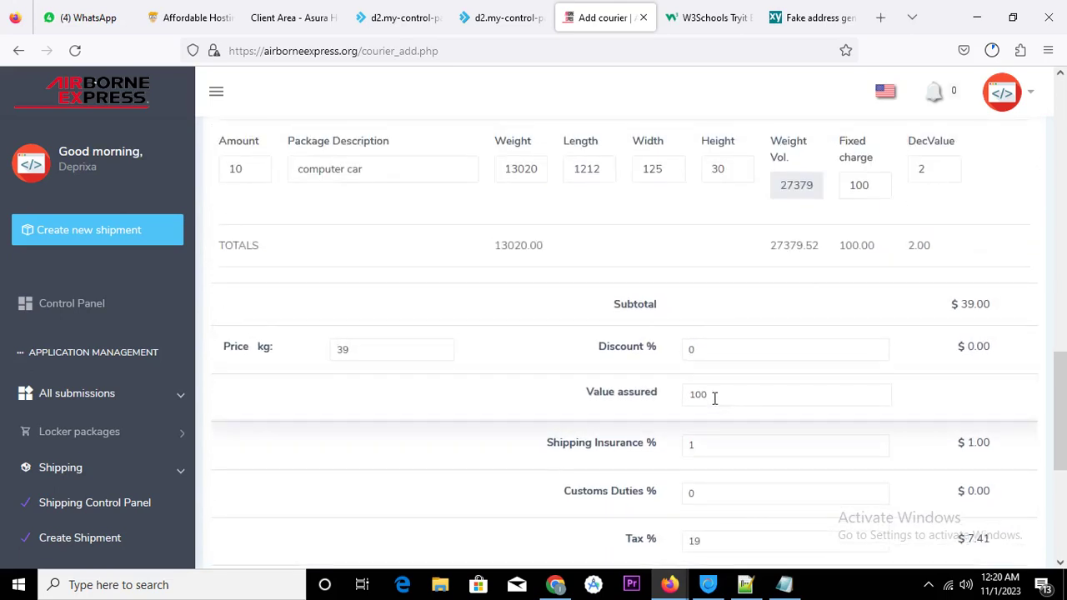
{"action": "left_click_drag", "start_coordinate": [696, 395], "coordinate": [680, 395]}
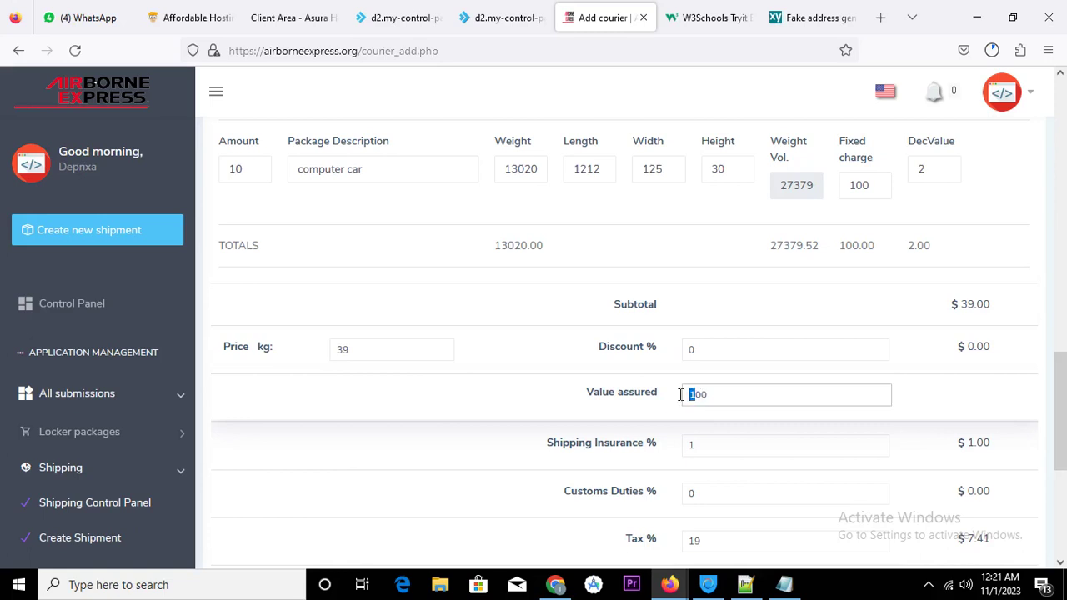
{"action": "type", "text": "2"}
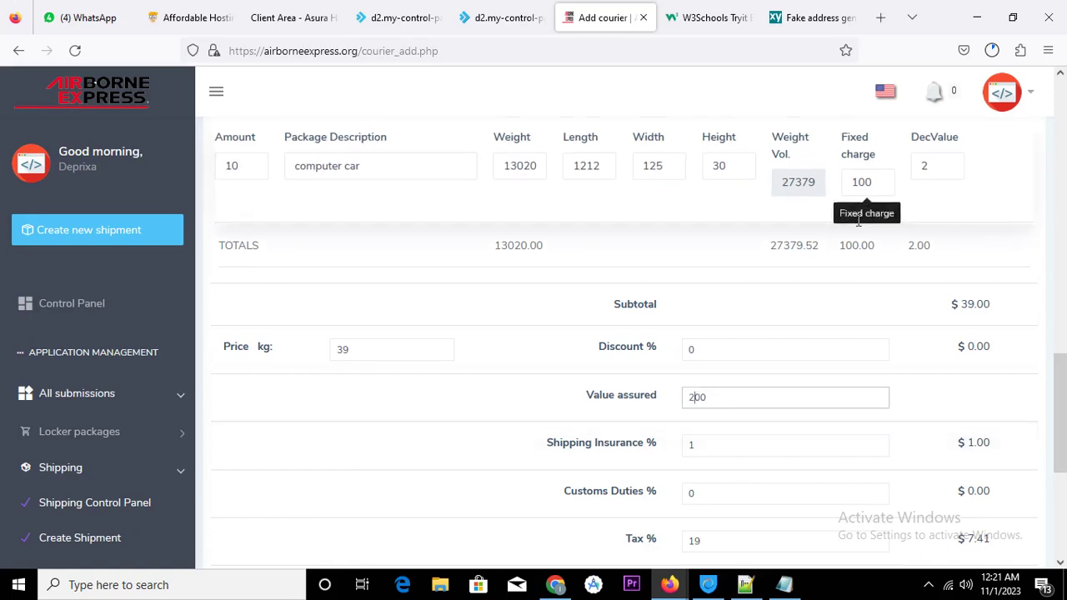
{"action": "scroll", "coordinate": [819, 384], "scroll_direction": "down", "scroll_amount": 1}
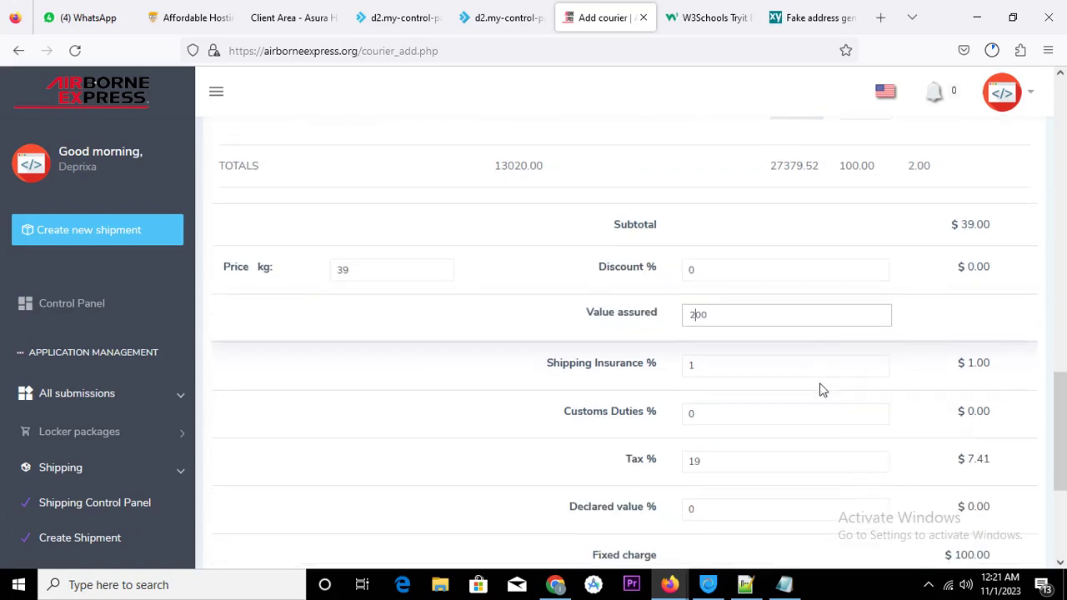
{"action": "left_click", "coordinate": [714, 365]}
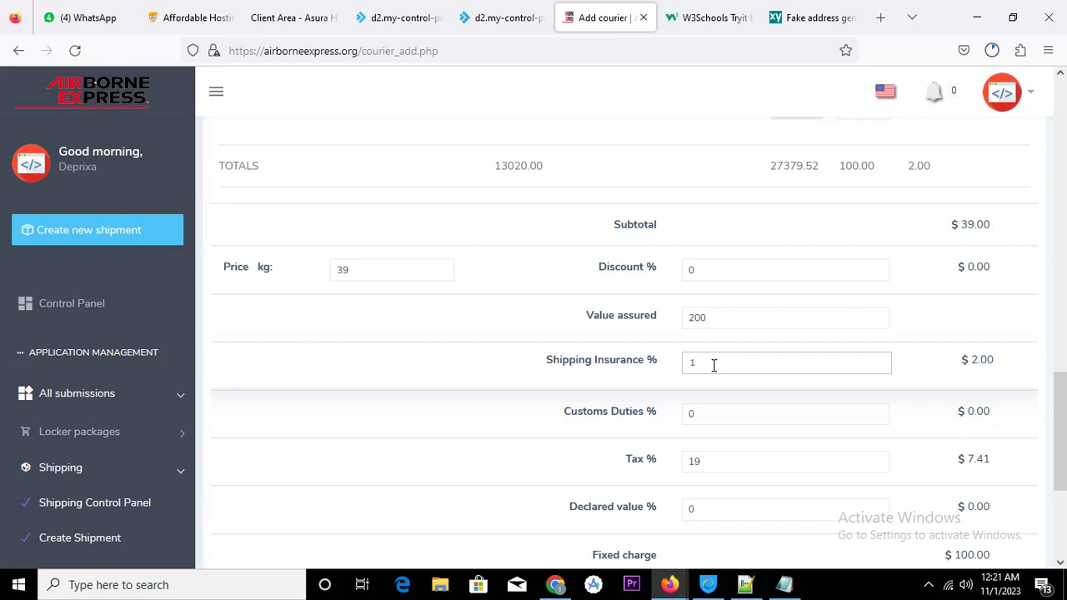
{"action": "left_click_drag", "start_coordinate": [713, 365], "coordinate": [687, 367]}
{"action": "scroll", "coordinate": [759, 356], "scroll_direction": "down", "scroll_amount": 3}
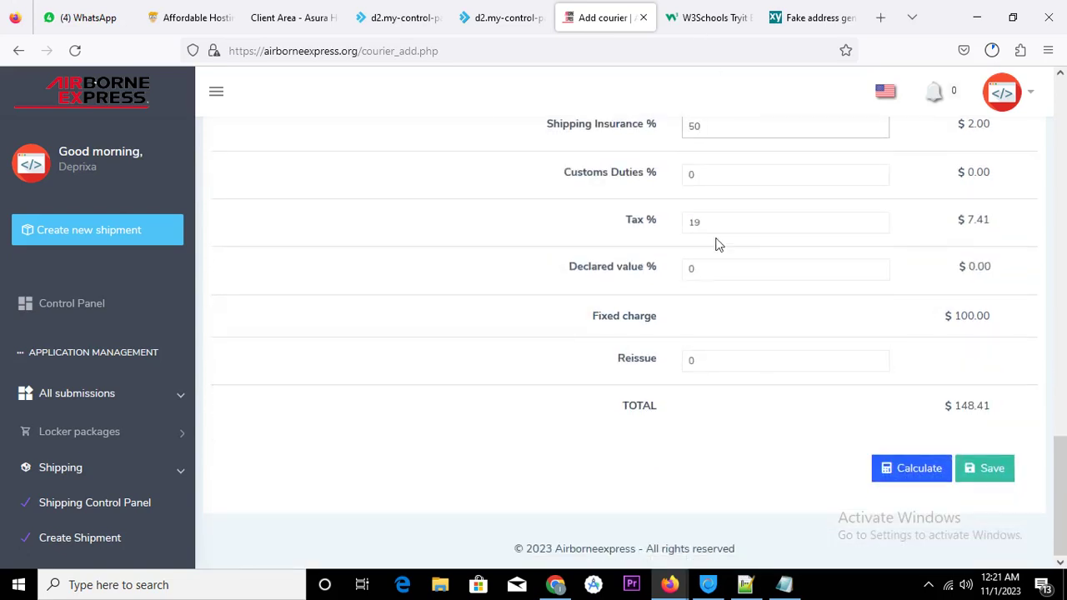
{"action": "left_click", "coordinate": [980, 466]}
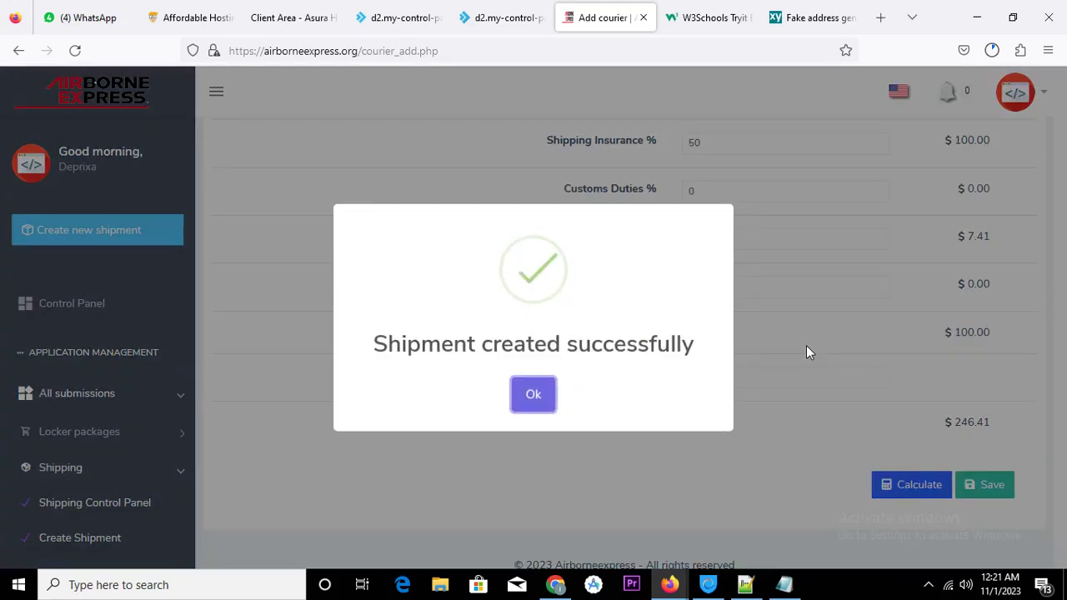
{"action": "left_click", "coordinate": [550, 399]}
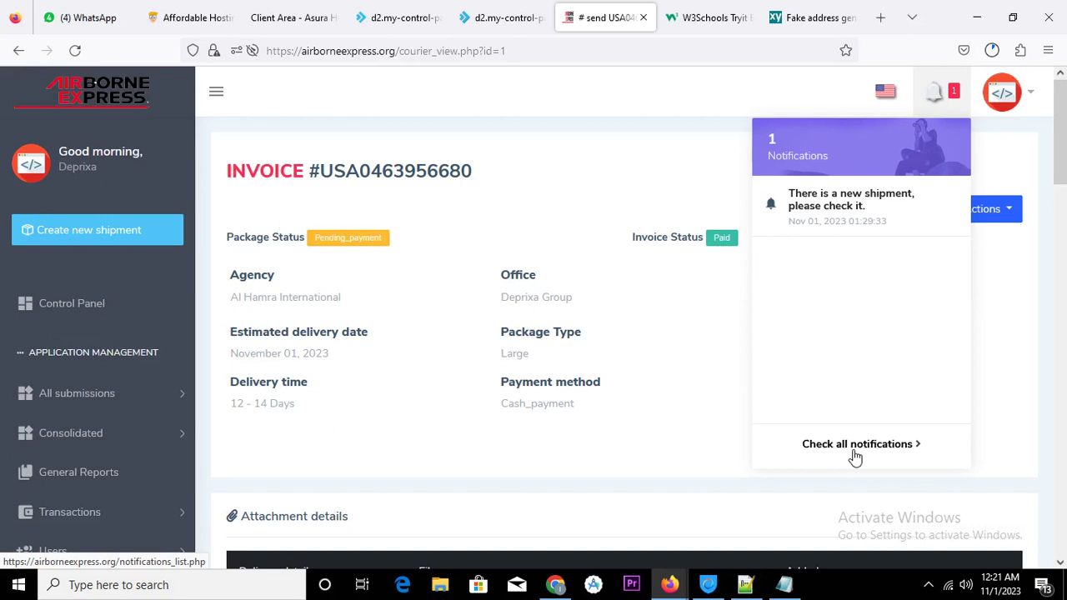
{"action": "left_click", "coordinate": [854, 457]}
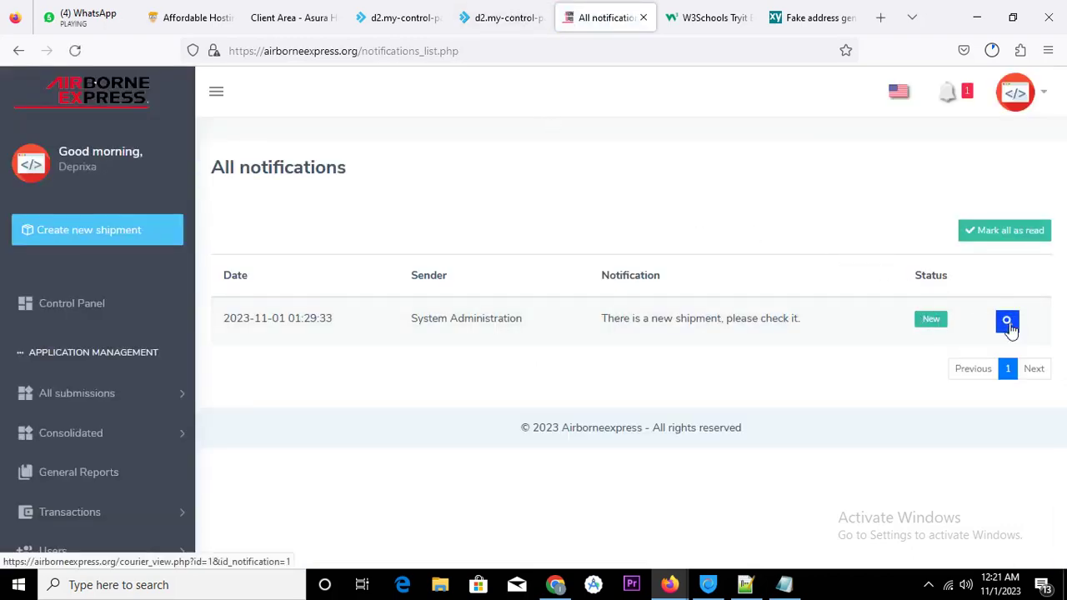
{"action": "left_click", "coordinate": [18, 51]}
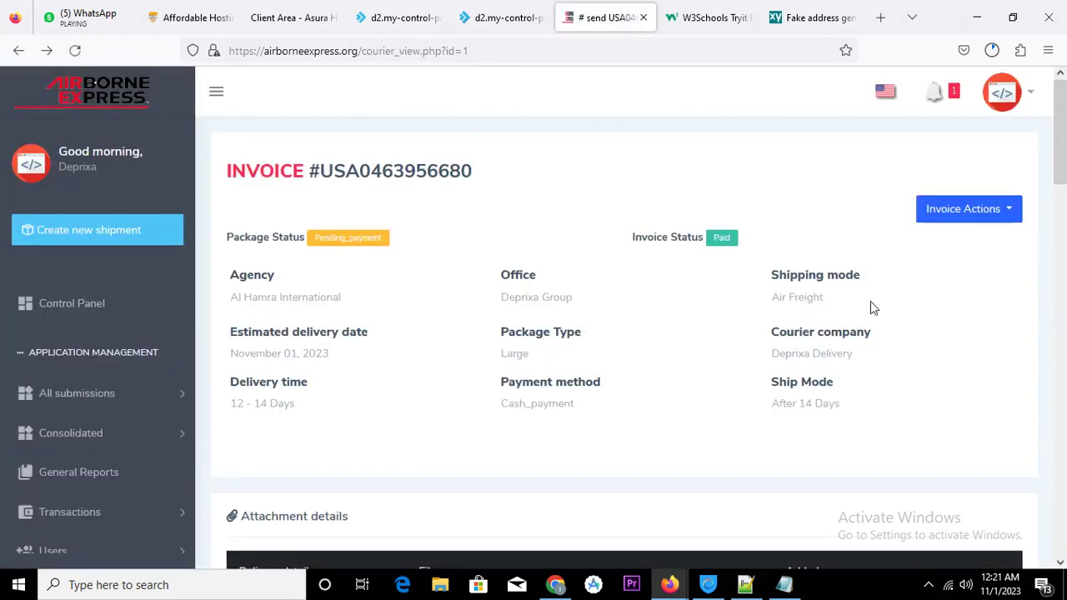
{"action": "scroll", "coordinate": [871, 307], "scroll_direction": "down", "scroll_amount": 3}
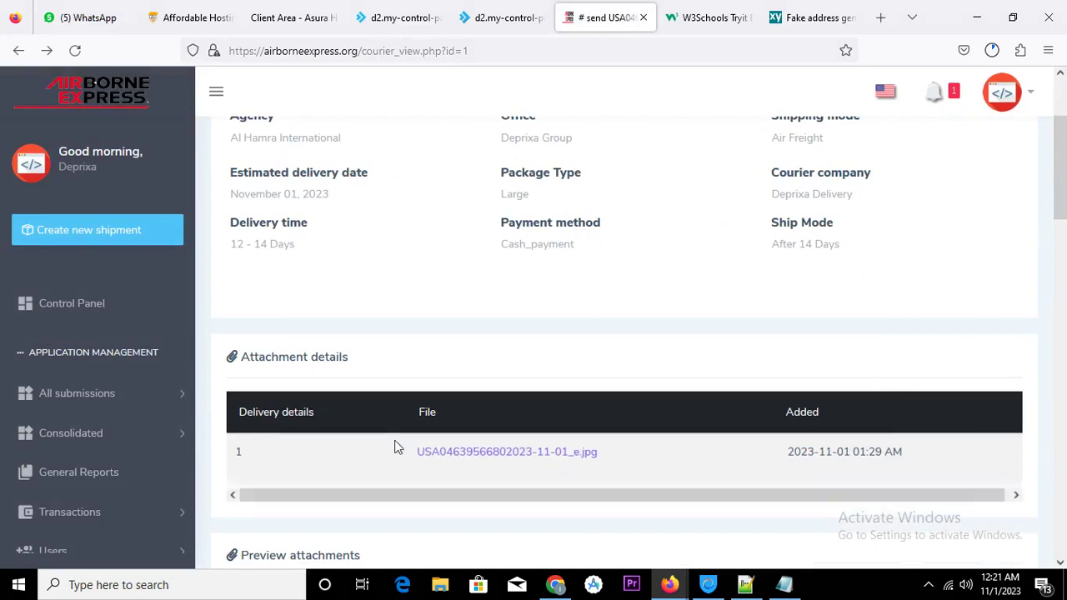
{"action": "scroll", "coordinate": [806, 300], "scroll_direction": "down", "scroll_amount": 10}
{"action": "scroll", "coordinate": [805, 301], "scroll_direction": "down", "scroll_amount": 6}
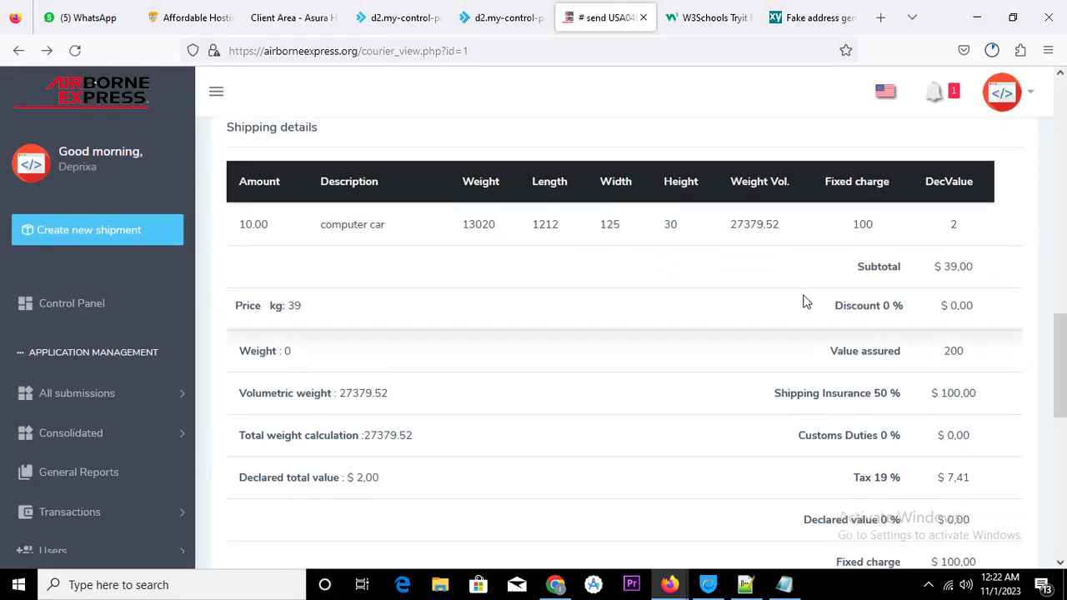
{"action": "scroll", "coordinate": [806, 302], "scroll_direction": "down", "scroll_amount": 11}
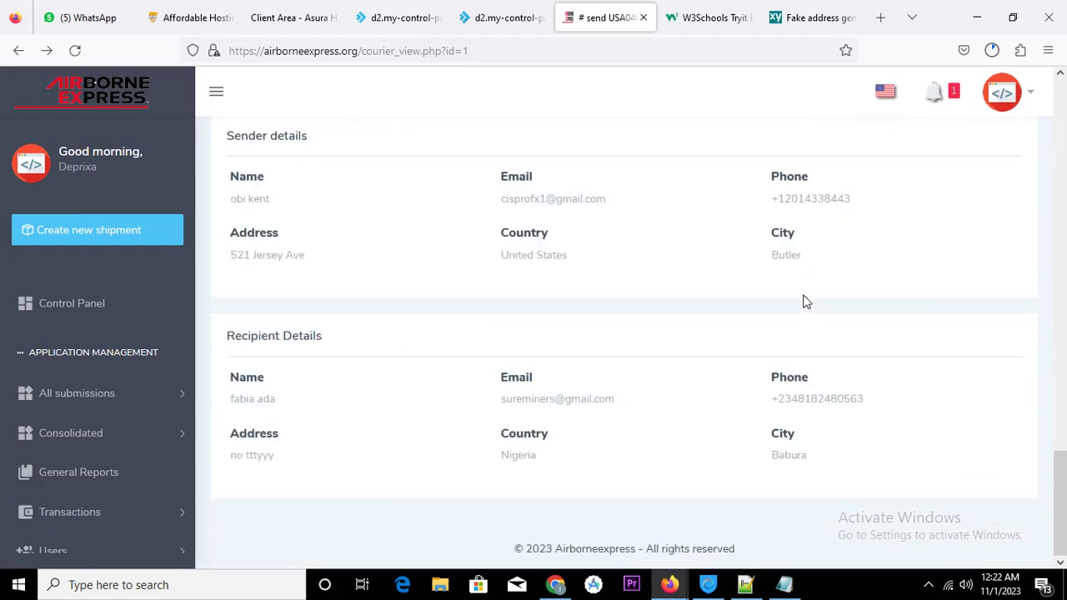
{"action": "scroll", "coordinate": [829, 298], "scroll_direction": "up", "scroll_amount": 17}
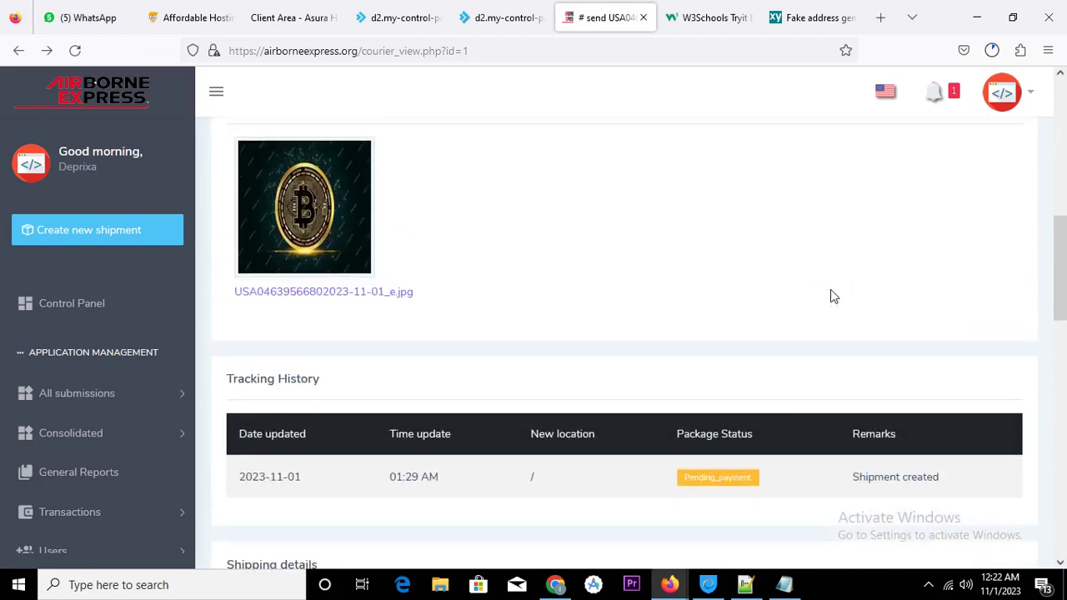
{"action": "scroll", "coordinate": [830, 296], "scroll_direction": "up", "scroll_amount": 3}
{"action": "scroll", "coordinate": [832, 296], "scroll_direction": "up", "scroll_amount": 7}
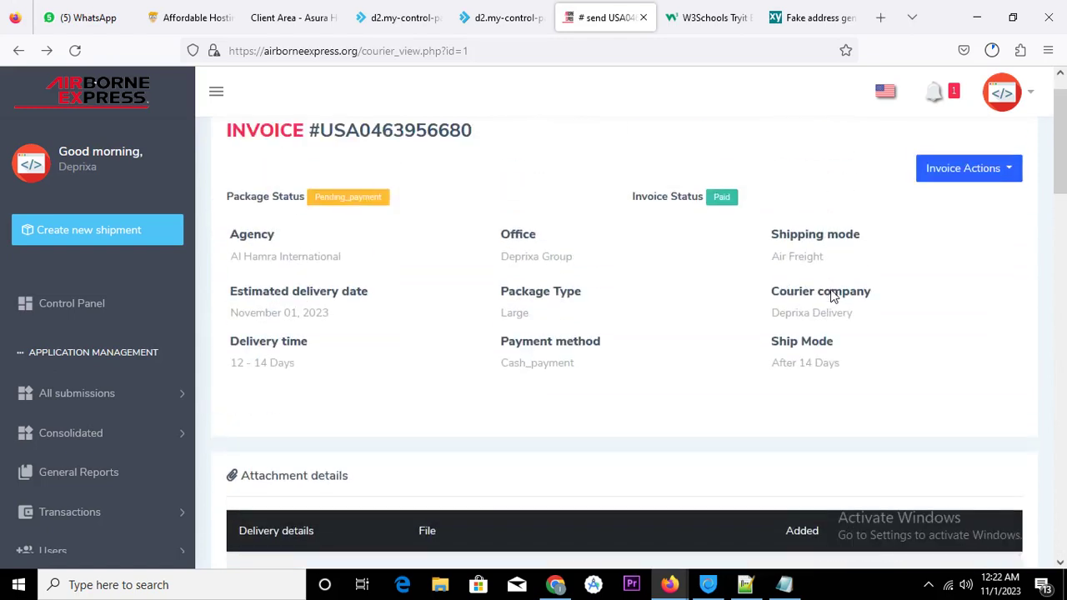
{"action": "left_click", "coordinate": [1008, 172]}
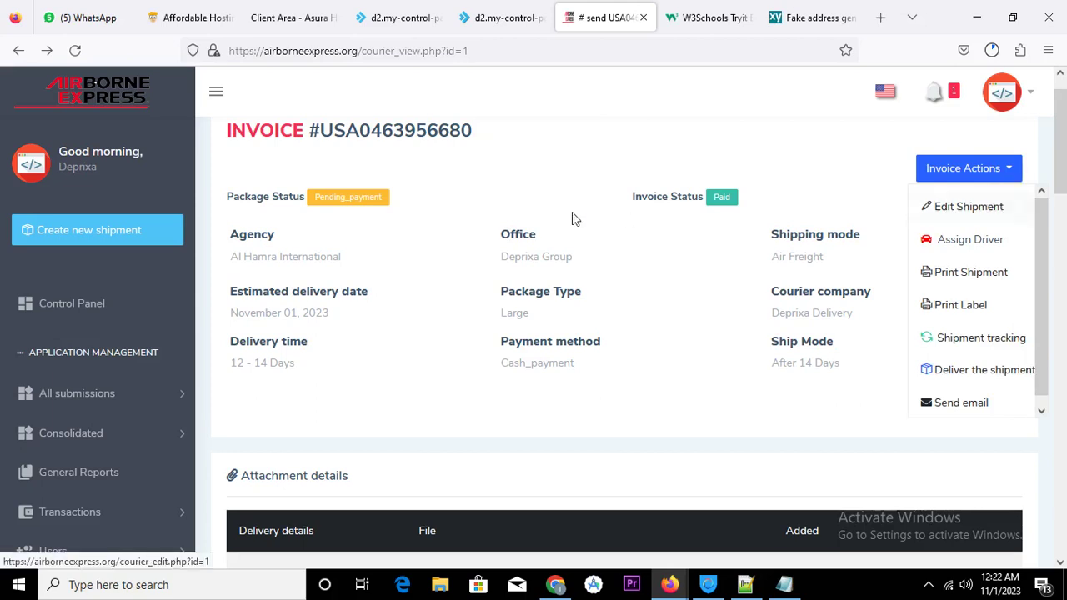
{"action": "scroll", "coordinate": [570, 215], "scroll_direction": "up", "scroll_amount": 1}
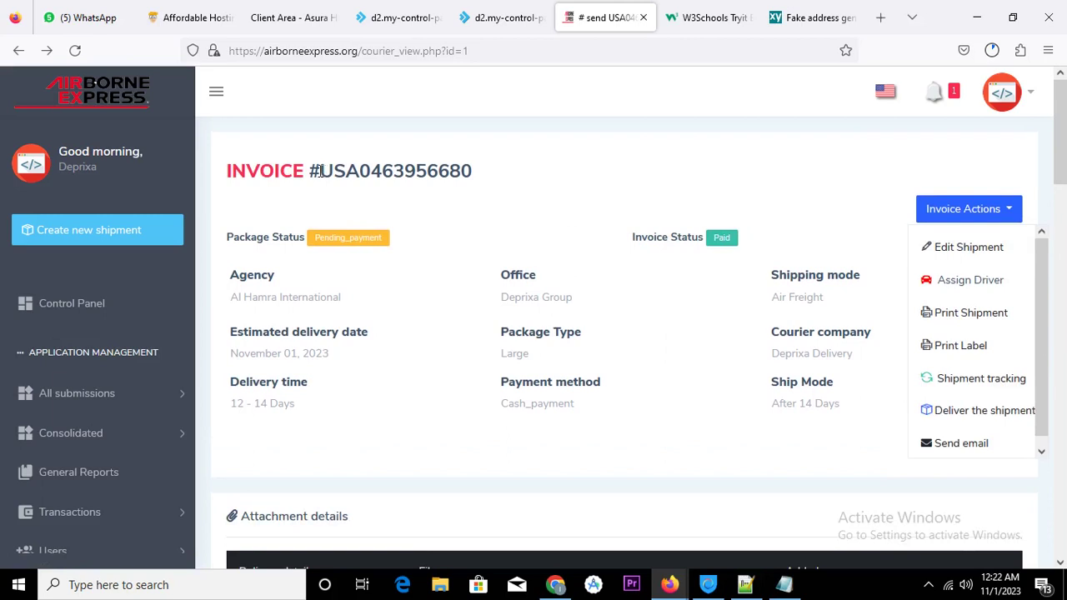
{"action": "left_click_drag", "start_coordinate": [313, 167], "coordinate": [488, 172]}
{"action": "key", "text": "ctrl+c"}
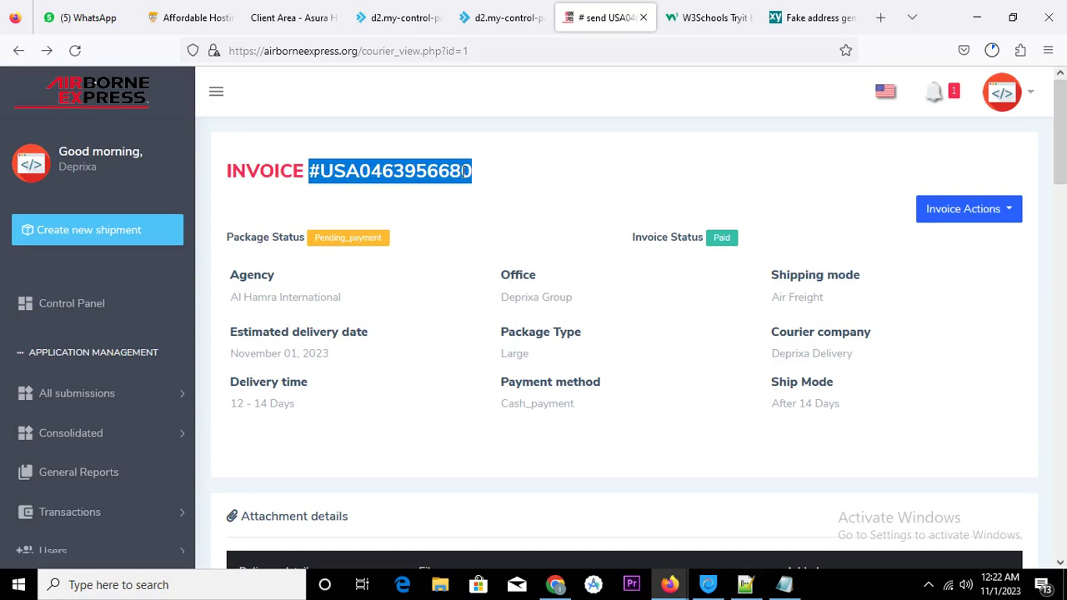
{"action": "left_click", "coordinate": [783, 585]}
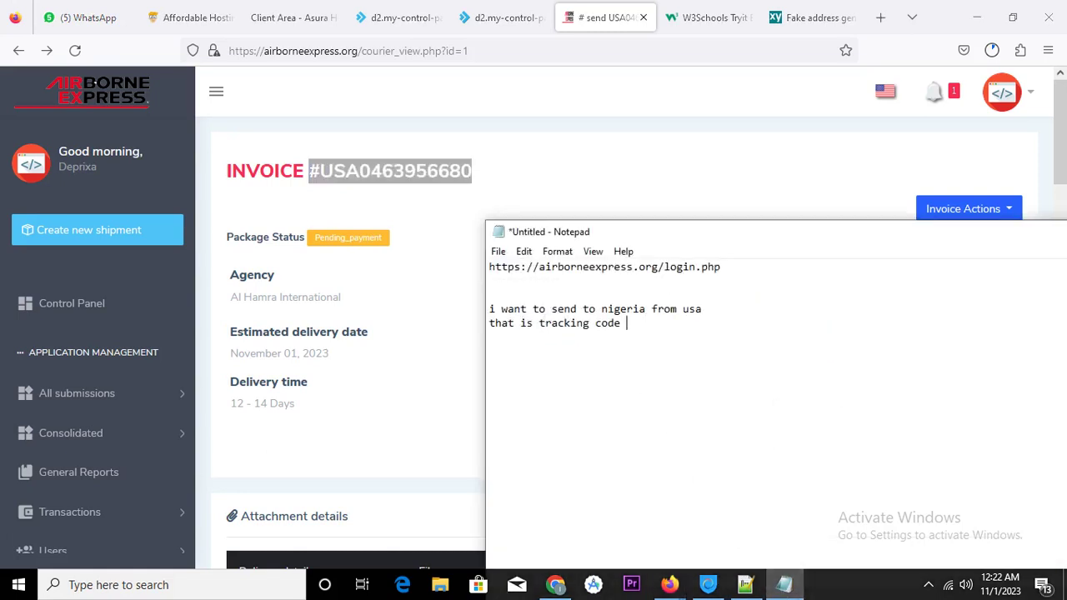
{"action": "key", "text": "ctrl+v"}
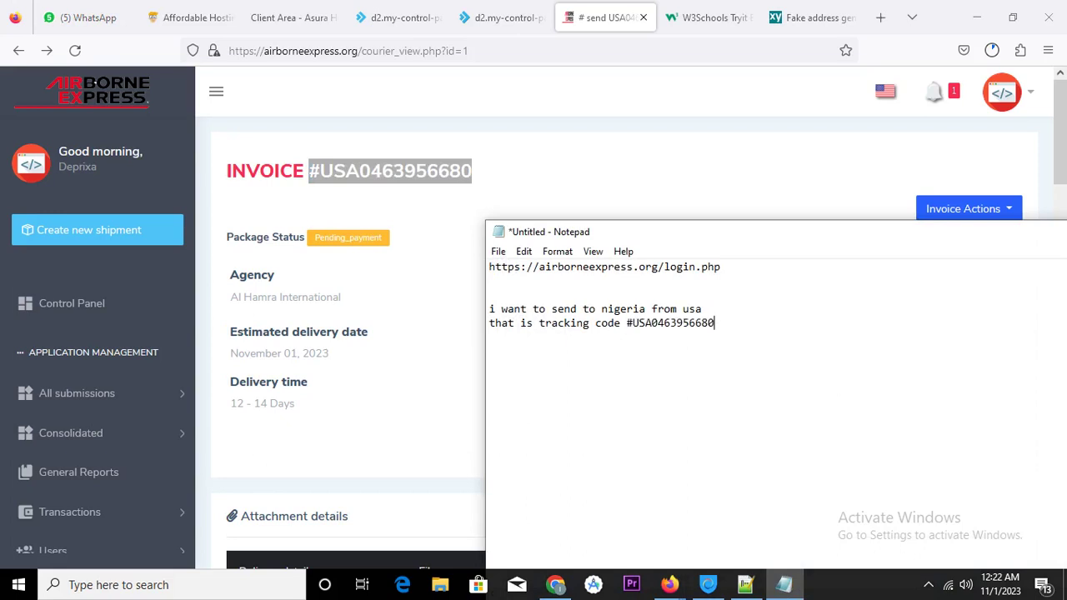
{"action": "left_click", "coordinate": [648, 178]}
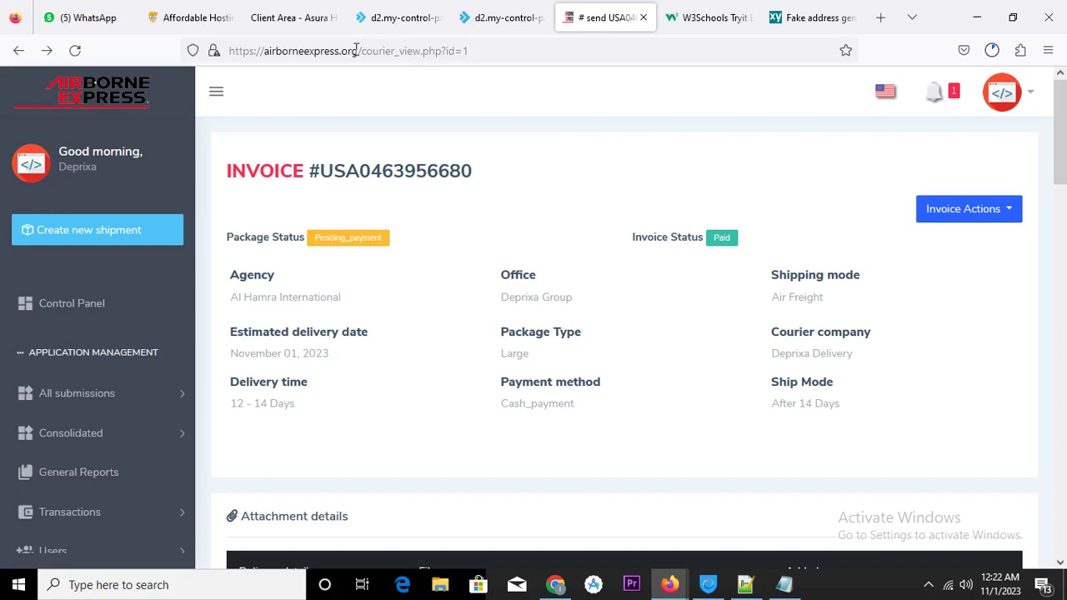
{"action": "left_click", "coordinate": [564, 587]}
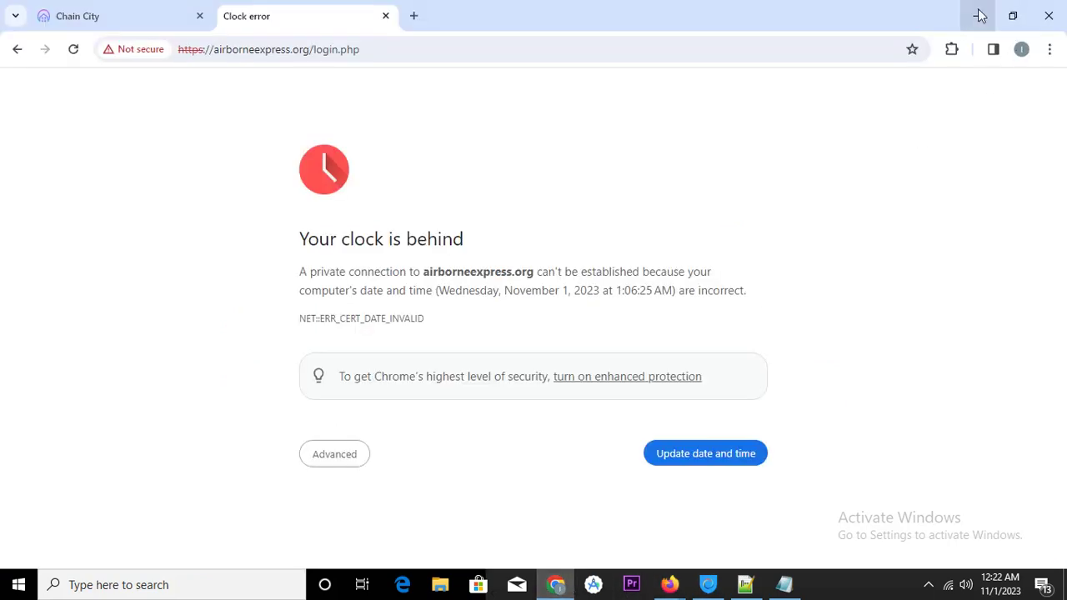
{"action": "left_click", "coordinate": [977, 16]}
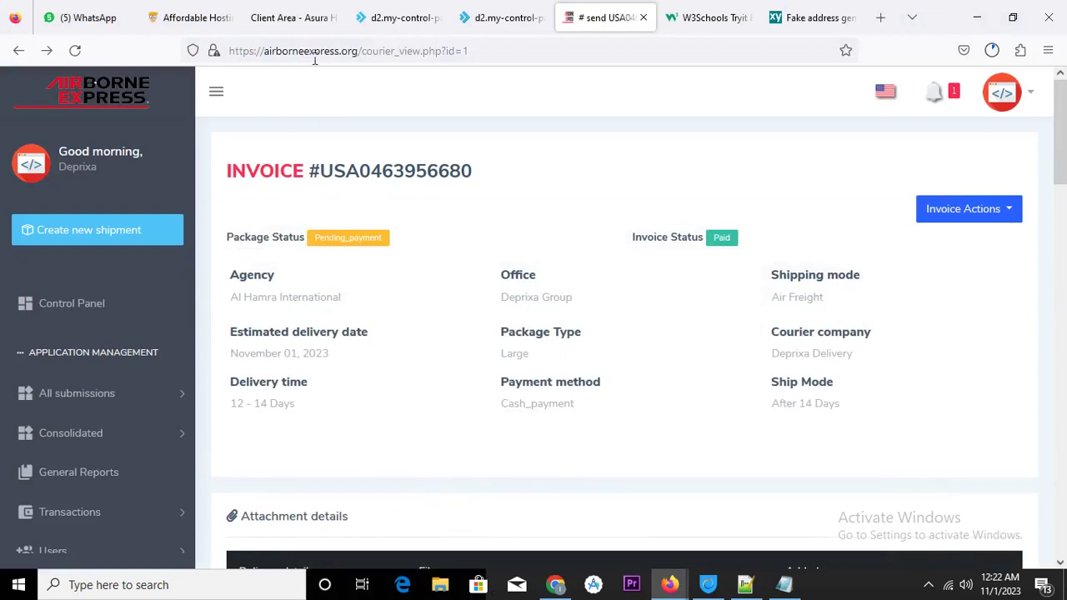
{"action": "left_click_drag", "start_coordinate": [361, 48], "coordinate": [225, 51]}
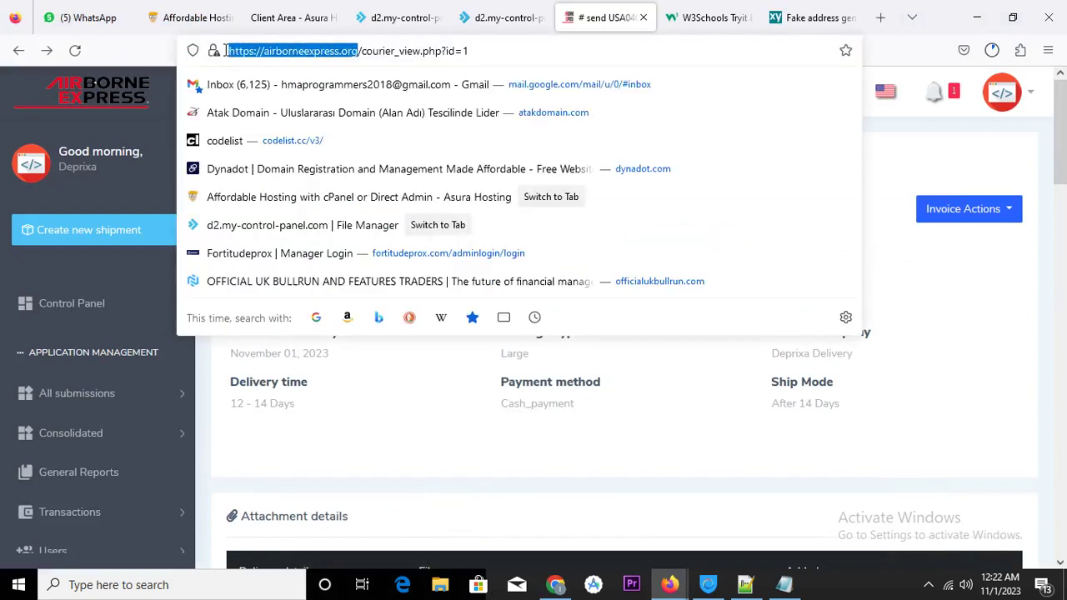
{"action": "right_click", "coordinate": [308, 55]}
{"action": "left_click", "coordinate": [338, 147]}
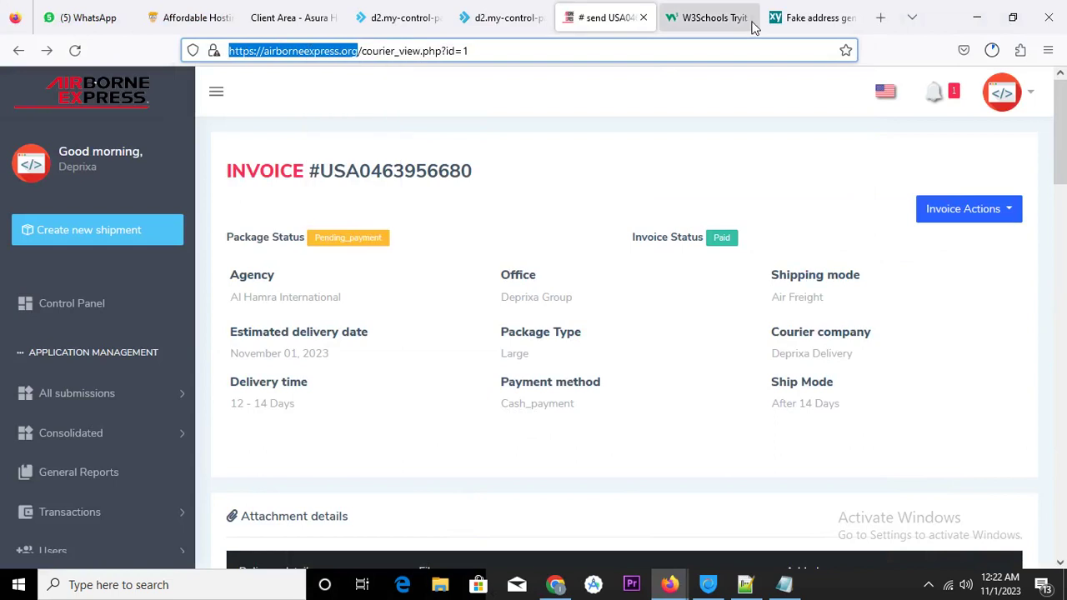
{"action": "left_click", "coordinate": [880, 17]}
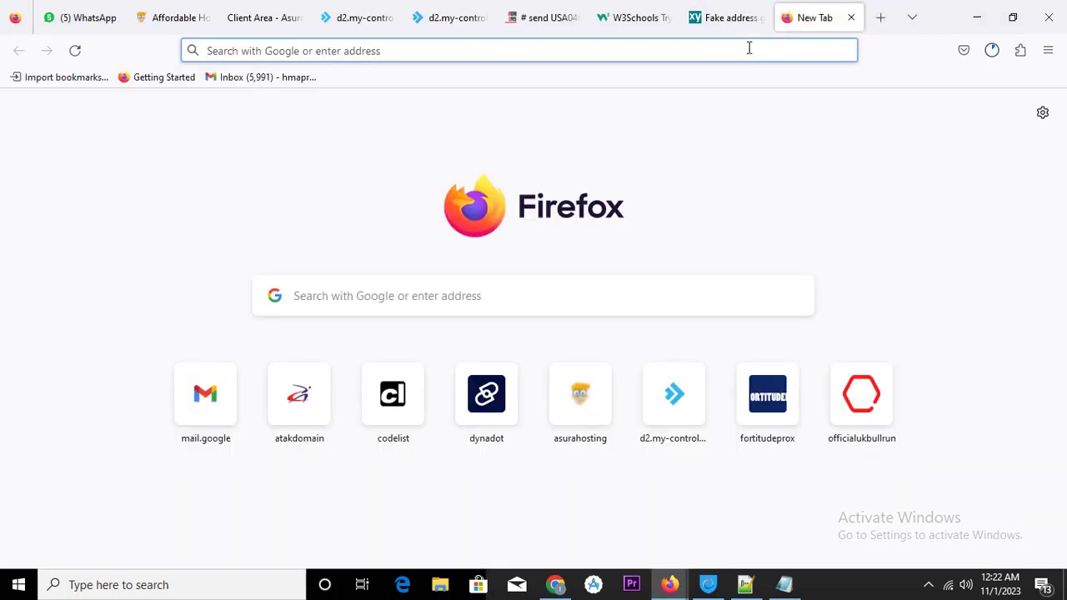
{"action": "right_click", "coordinate": [748, 48]}
{"action": "left_click", "coordinate": [801, 170]}
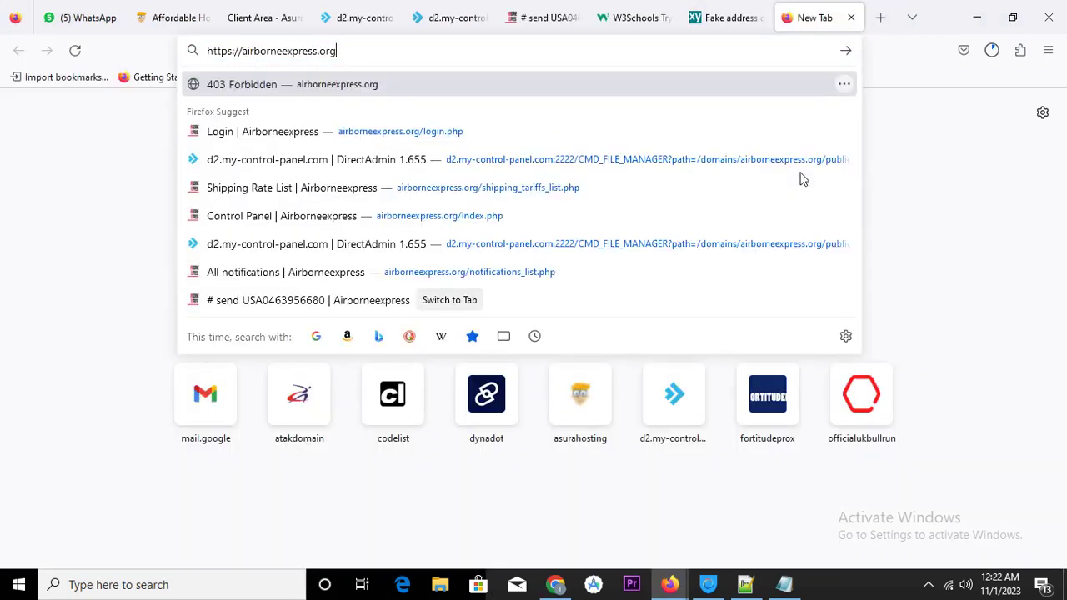
{"action": "left_click", "coordinate": [507, 142]}
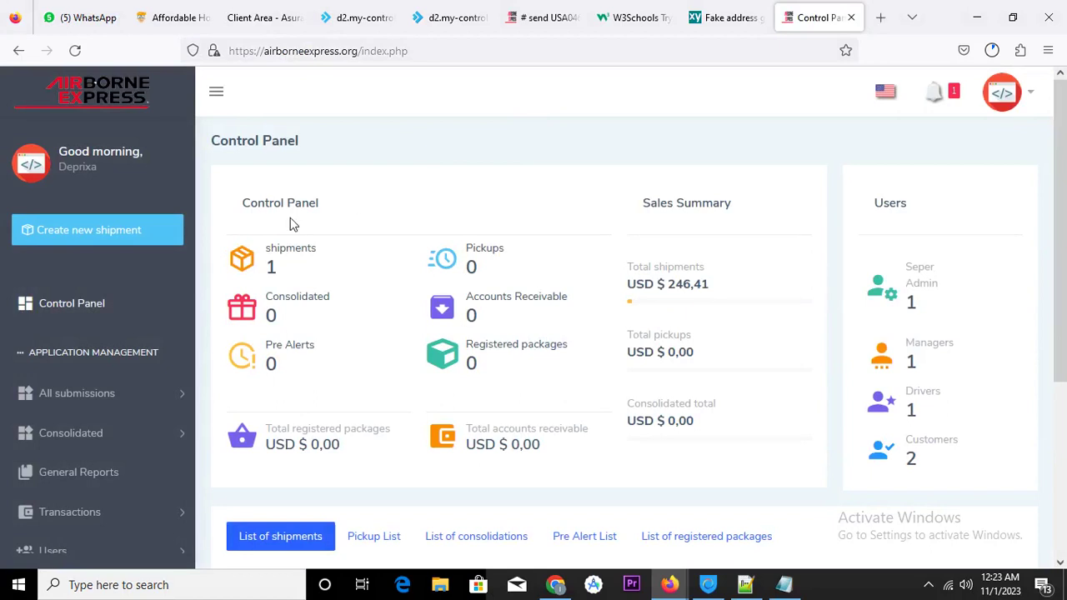
{"action": "scroll", "coordinate": [639, 292], "scroll_direction": "down", "scroll_amount": 5}
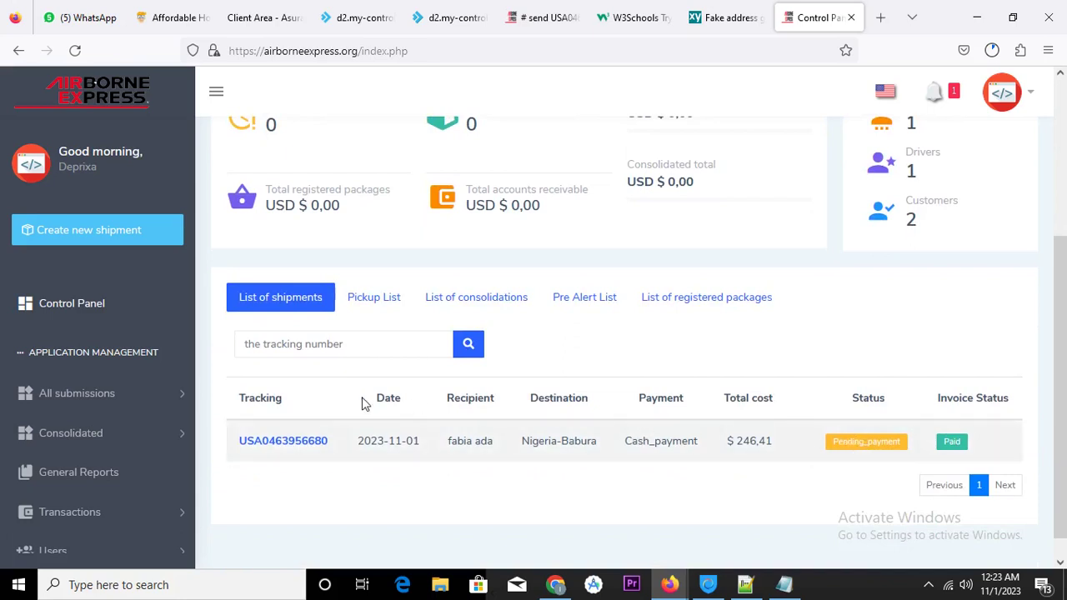
{"action": "left_click_drag", "start_coordinate": [231, 444], "coordinate": [331, 449]}
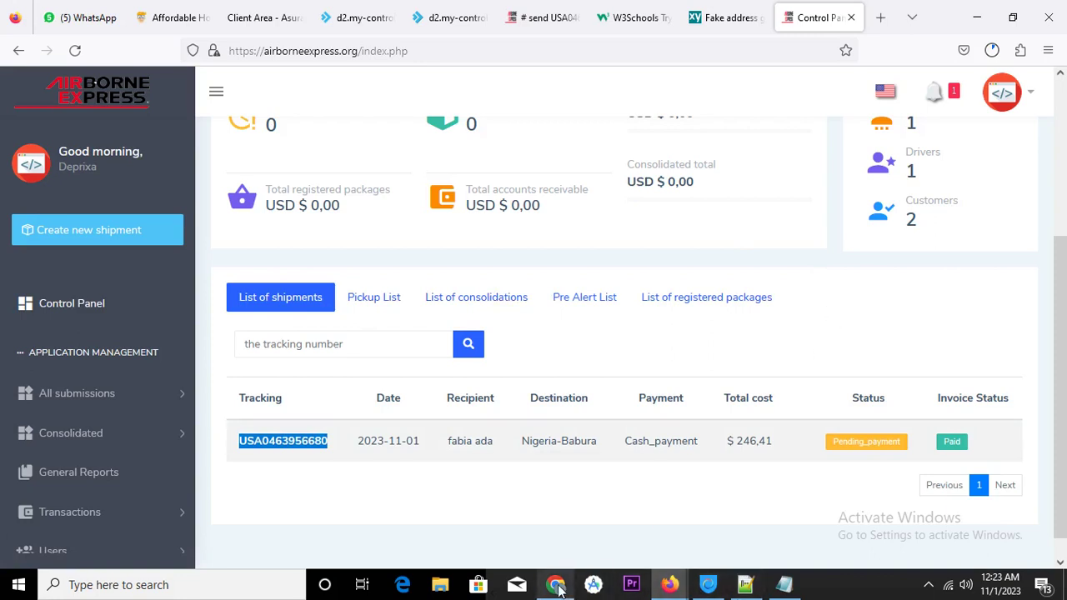
Copy the dashboard page's web address and minimize the browser
{"action": "left_click", "coordinate": [360, 46]}
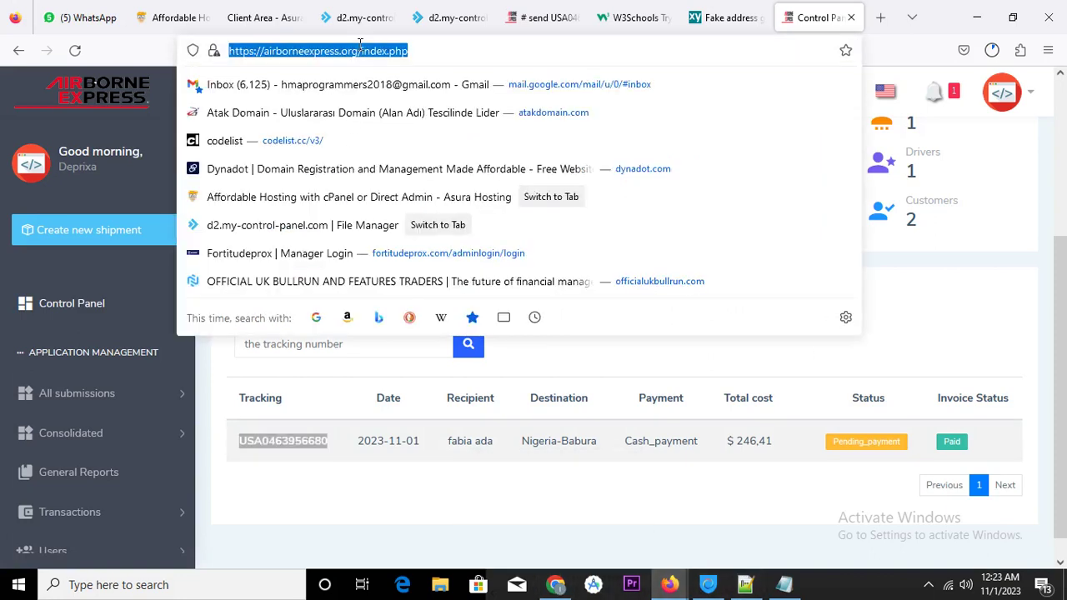
{"action": "right_click", "coordinate": [360, 46]}
{"action": "left_click", "coordinate": [391, 138]}
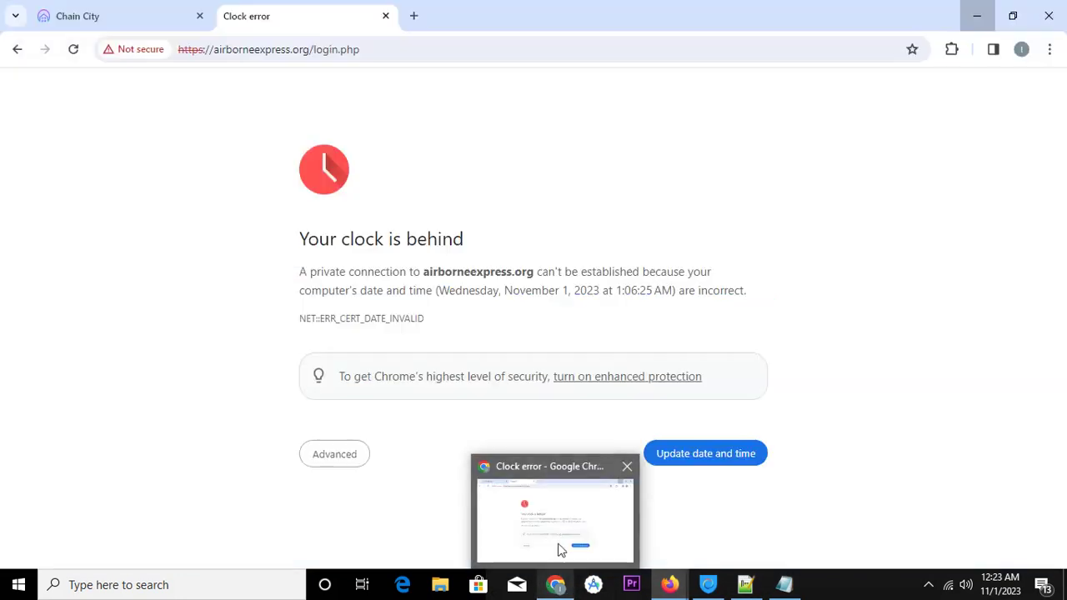
{"action": "mouse_move", "coordinate": [669, 587]}
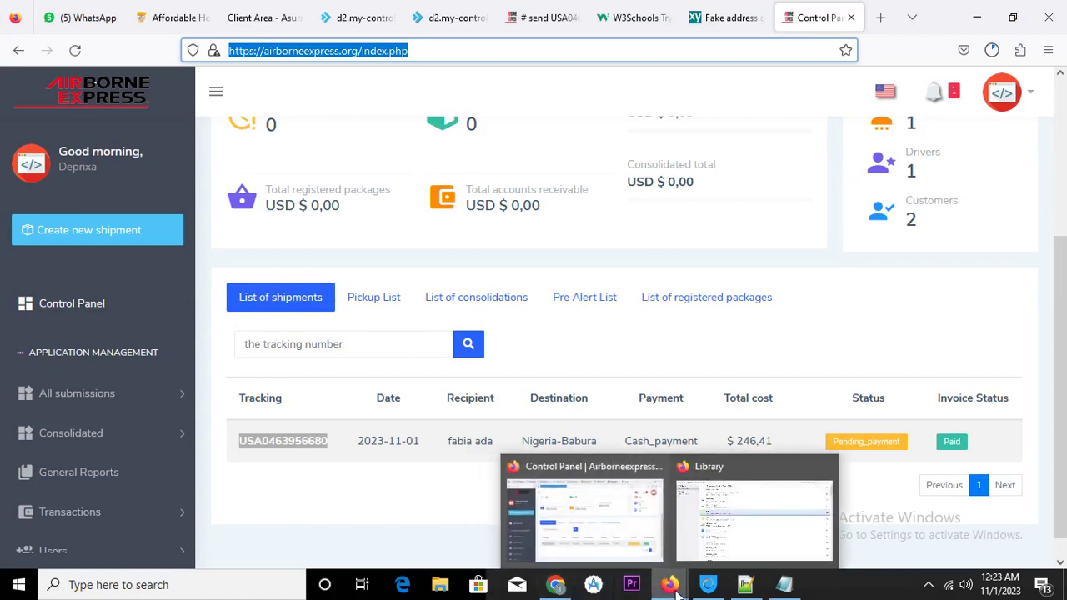
{"action": "left_click", "coordinate": [976, 17]}
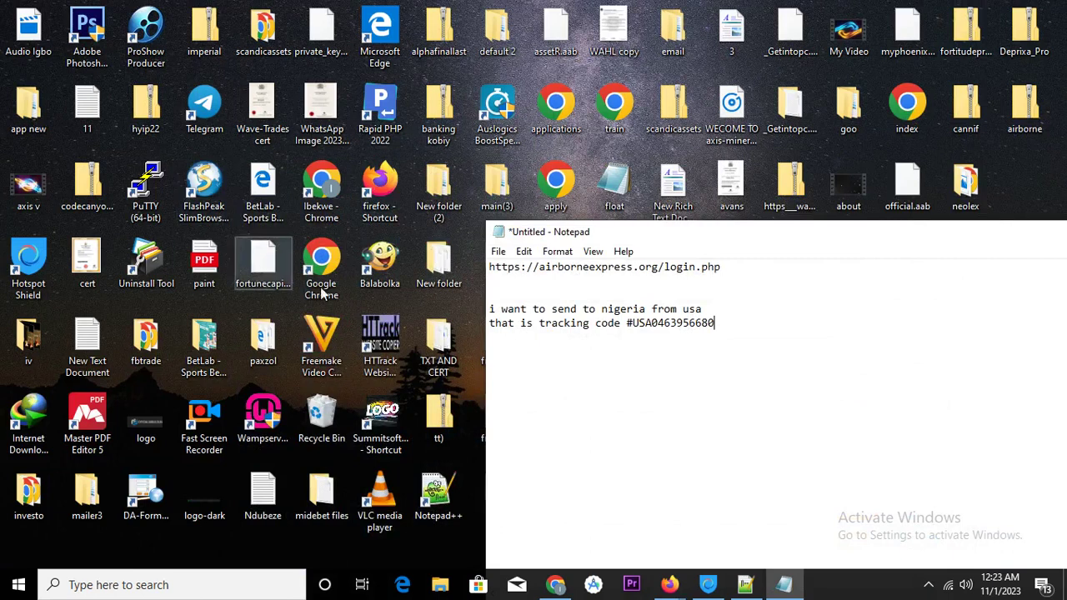
Close the clock-error tab and load the copied dashboard address in a new tab
{"action": "left_click_drag", "start_coordinate": [1008, 240], "coordinate": [849, 320]}
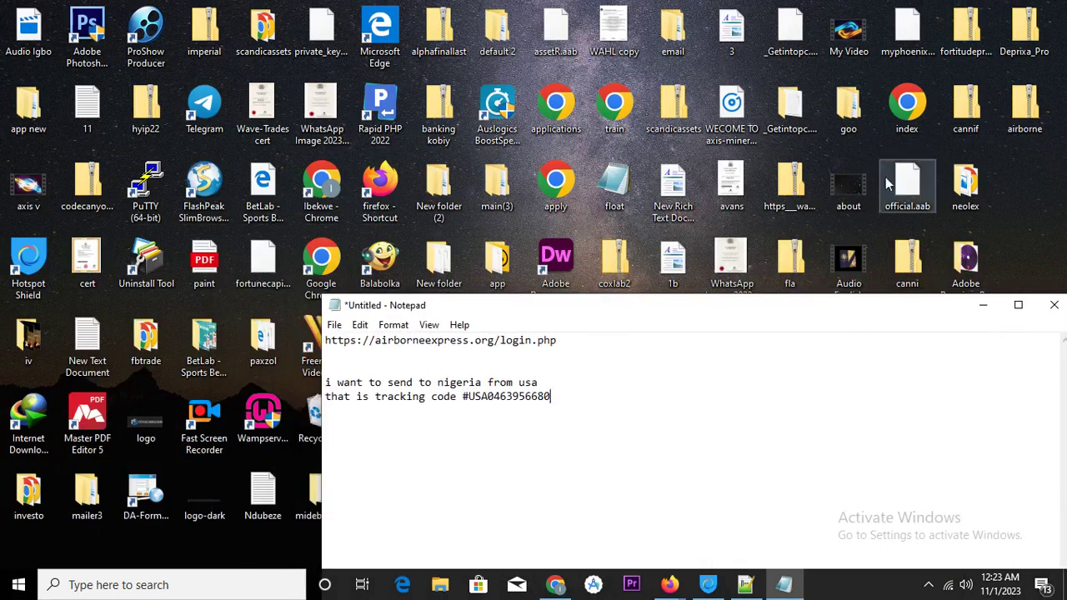
{"action": "left_click", "coordinate": [556, 584]}
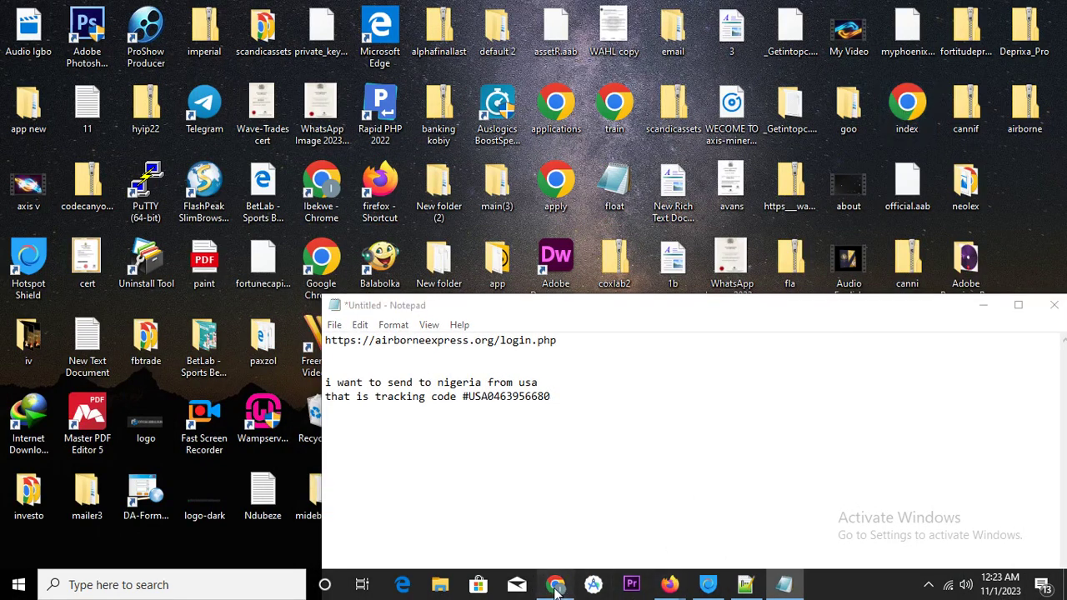
{"action": "left_click", "coordinate": [386, 16]}
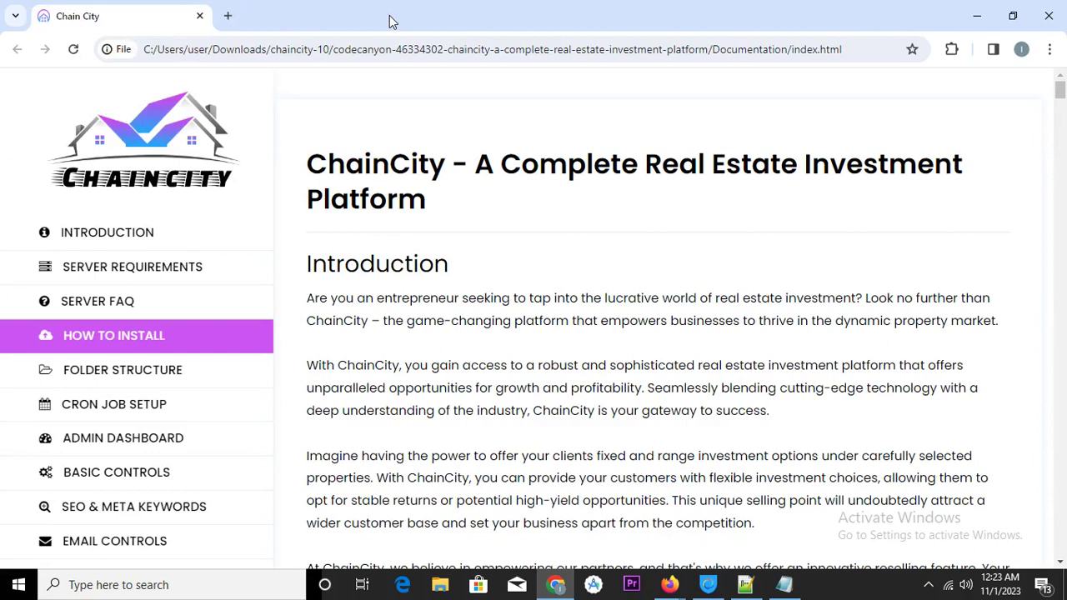
{"action": "left_click", "coordinate": [228, 16]}
{"action": "right_click", "coordinate": [245, 41]}
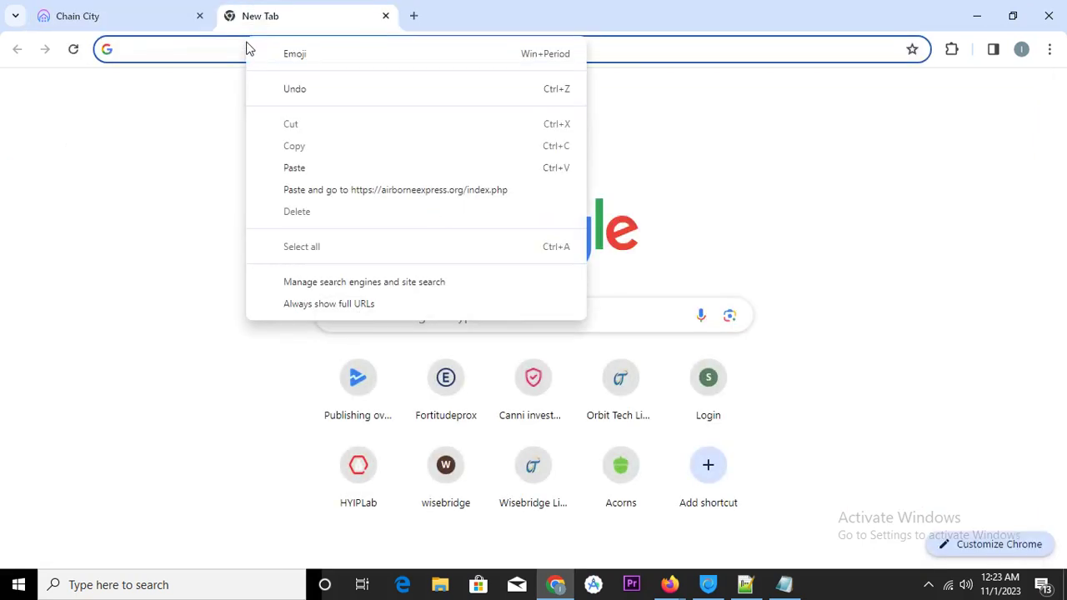
{"action": "left_click", "coordinate": [412, 191]}
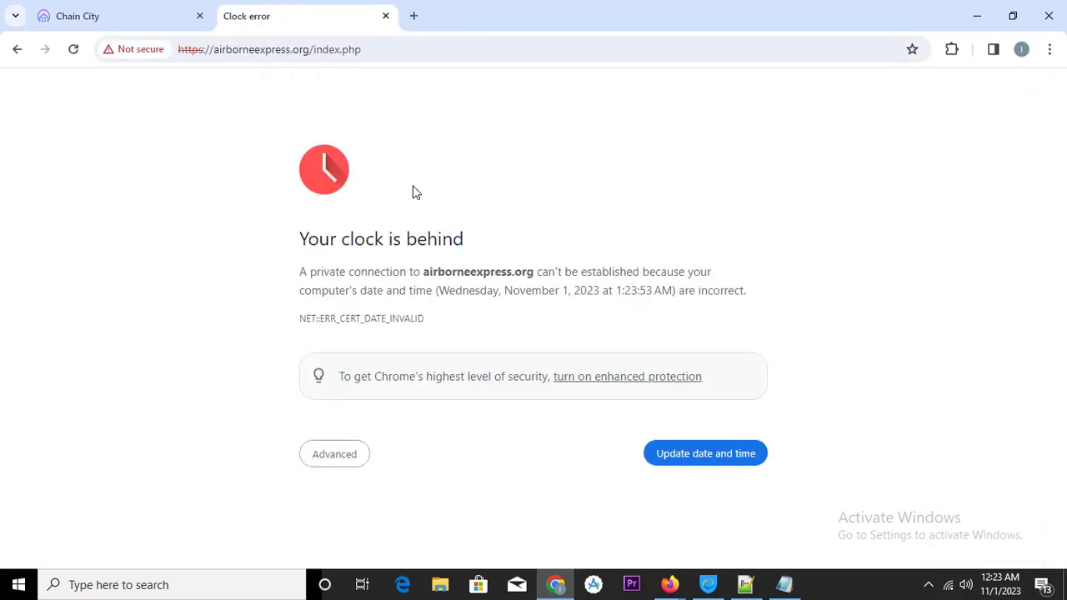
Review the clock error details and the system date and time settings
{"action": "left_click", "coordinate": [348, 457]}
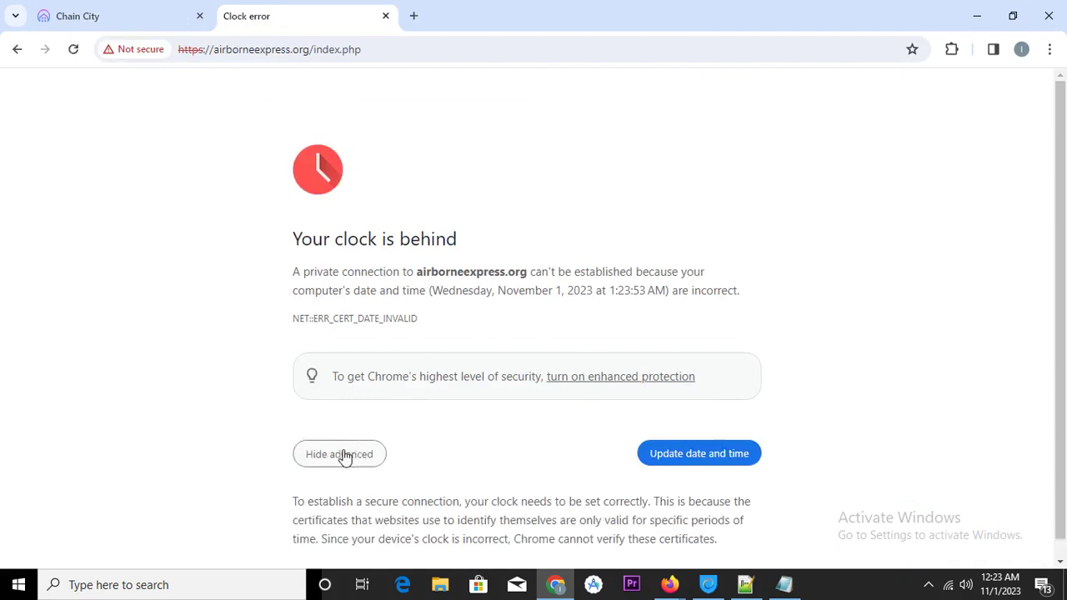
{"action": "left_click", "coordinate": [707, 443]}
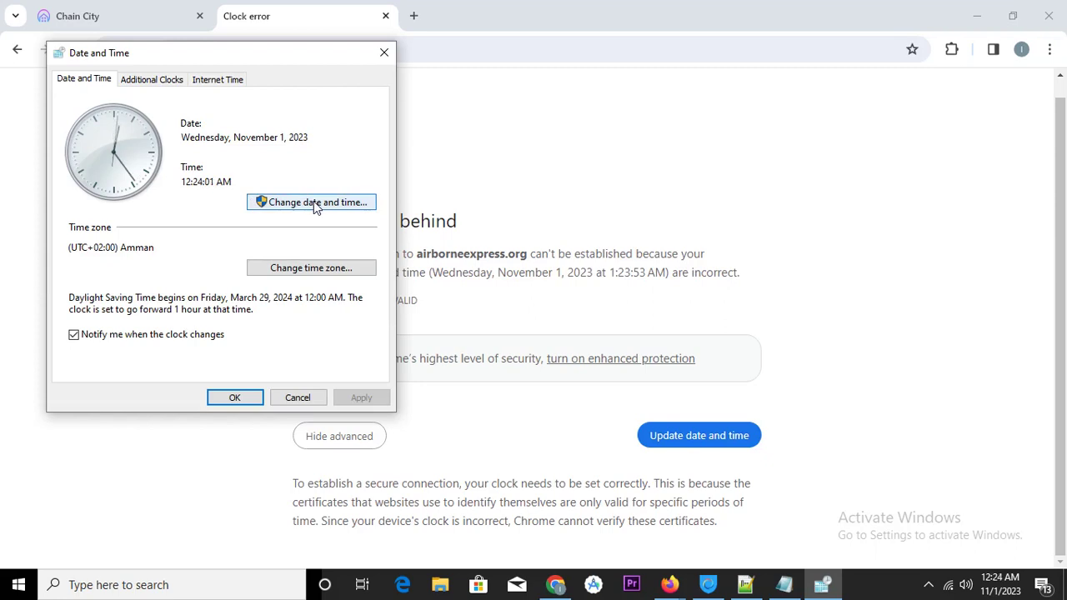
{"action": "left_click", "coordinate": [384, 52]}
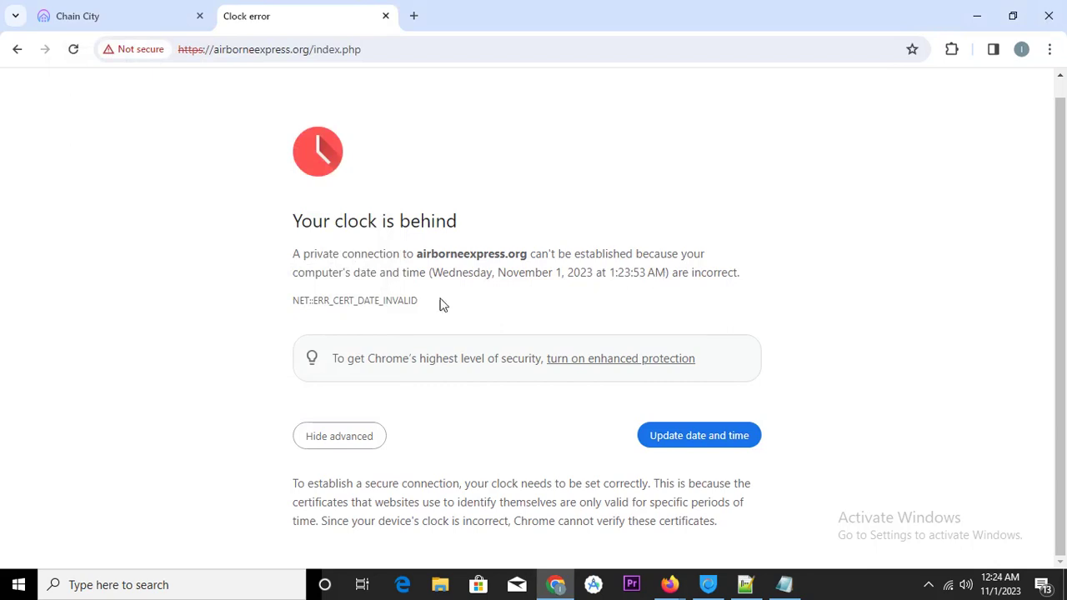
Change the airborneexpress.org address from https to http and reload it
{"action": "left_click", "coordinate": [200, 49]}
{"action": "double_click", "coordinate": [198, 49]}
{"action": "left_click", "coordinate": [207, 50]}
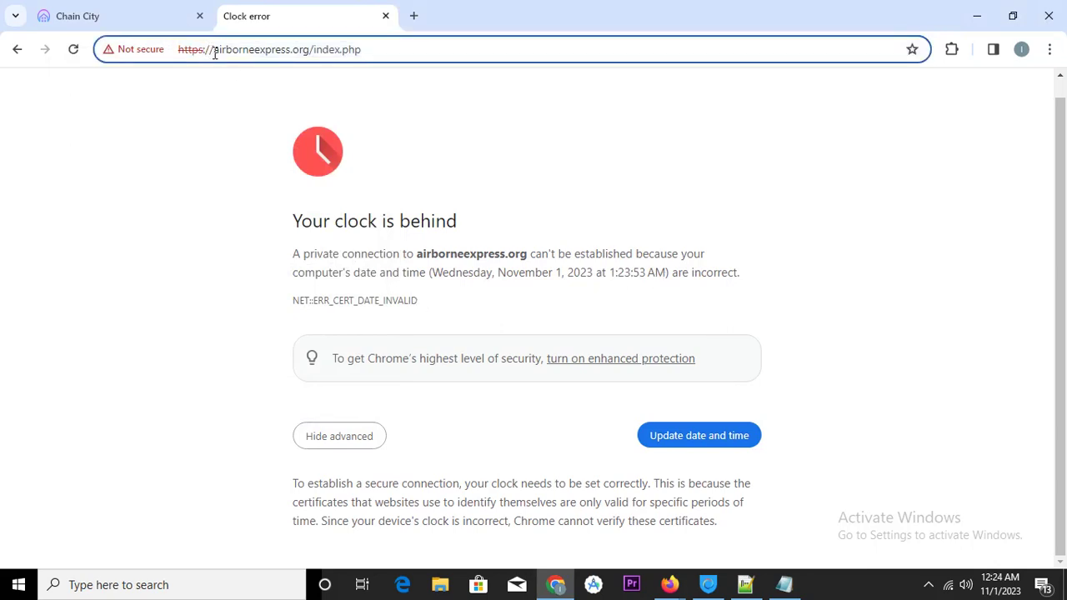
{"action": "key", "text": "BackSpace"}
{"action": "key", "text": "Return"}
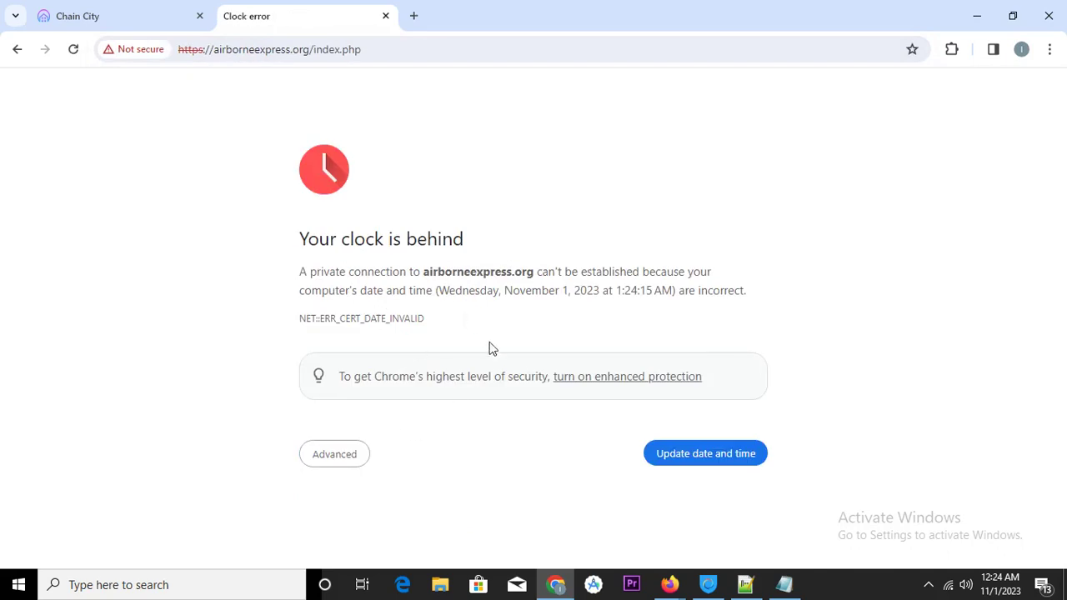
Hide the notes window and decline the download manager registration prompt
{"action": "left_click", "coordinate": [928, 584]}
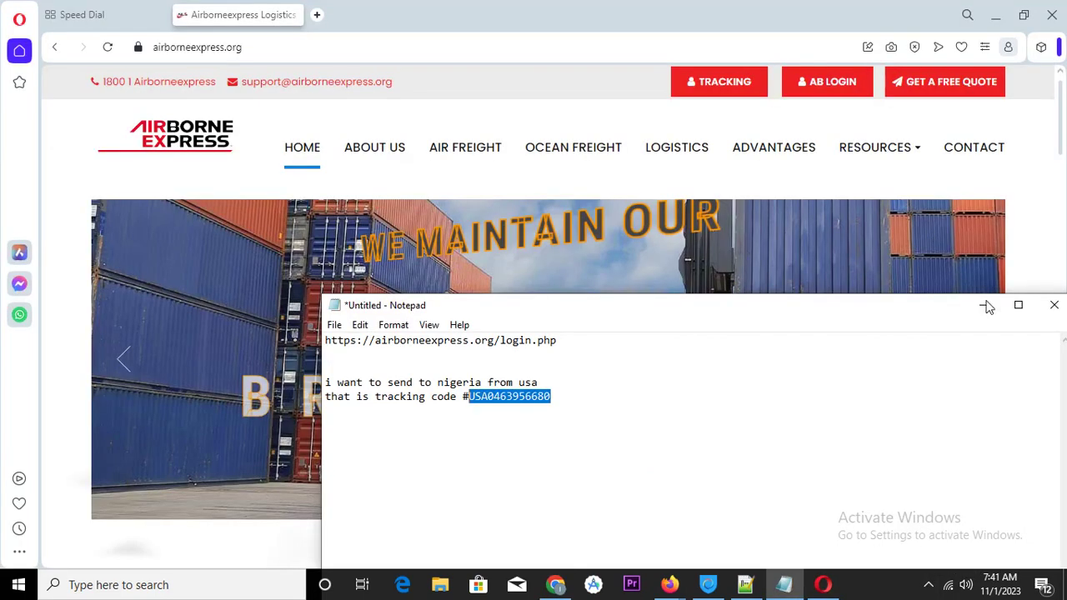
{"action": "left_click", "coordinate": [985, 311]}
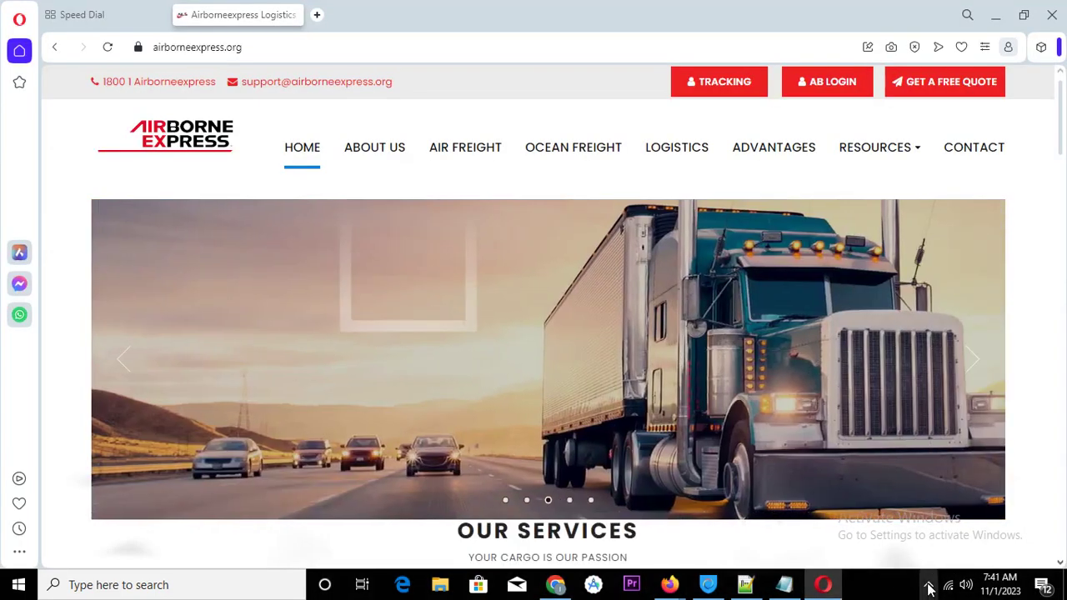
{"action": "left_click", "coordinate": [928, 585]}
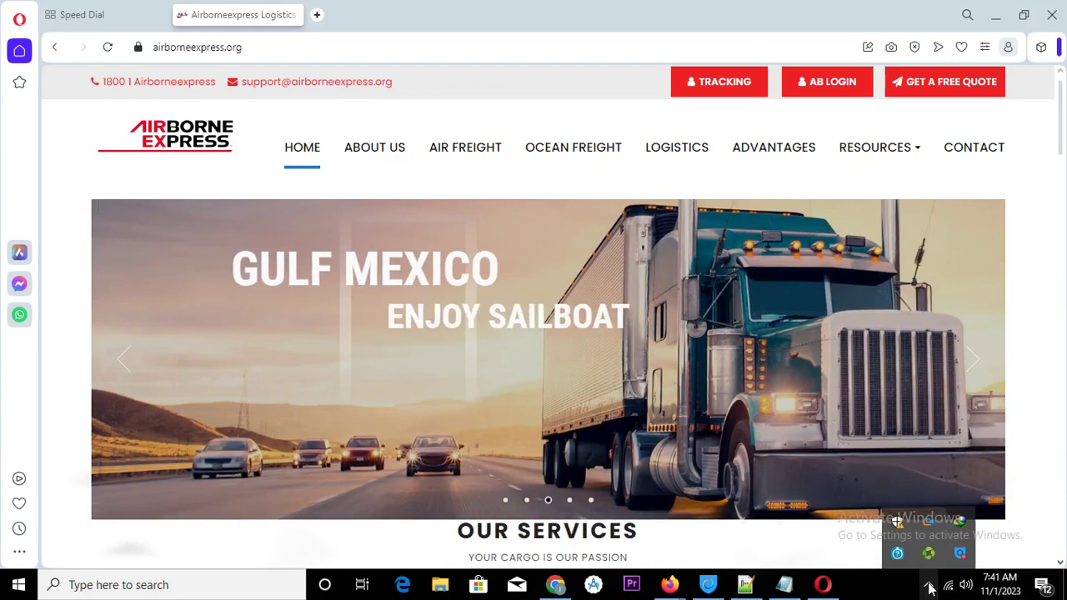
{"action": "left_click", "coordinate": [930, 546]}
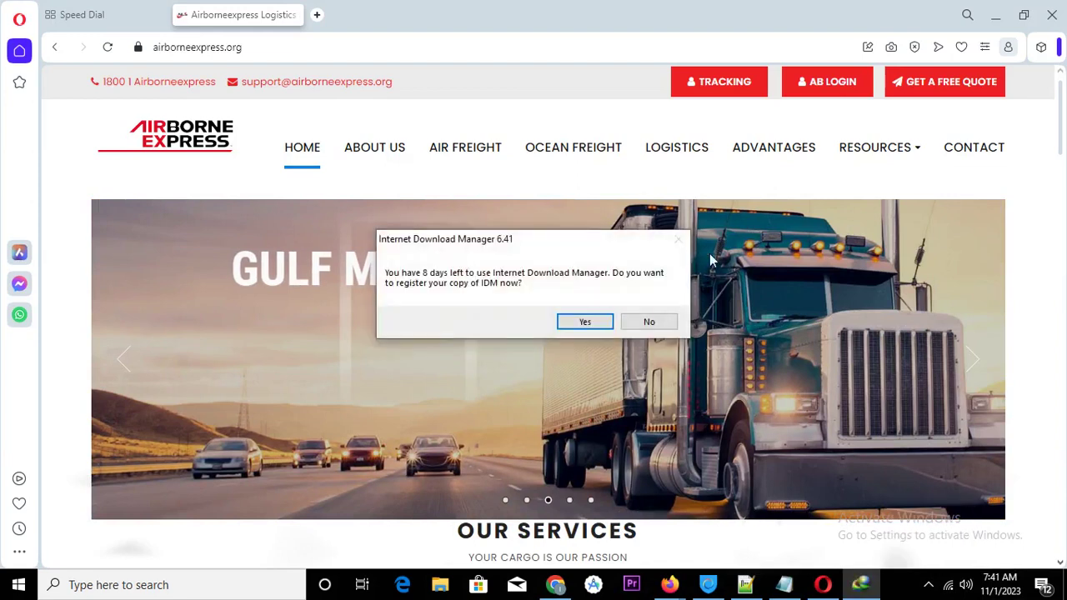
{"action": "left_click", "coordinate": [648, 321]}
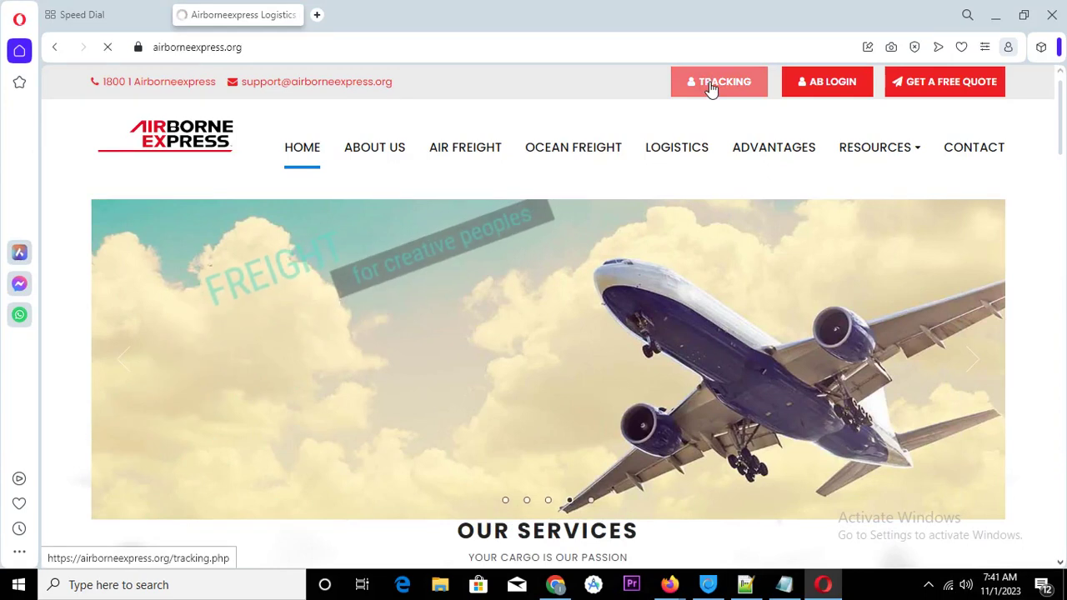
{"action": "left_click", "coordinate": [711, 88]}
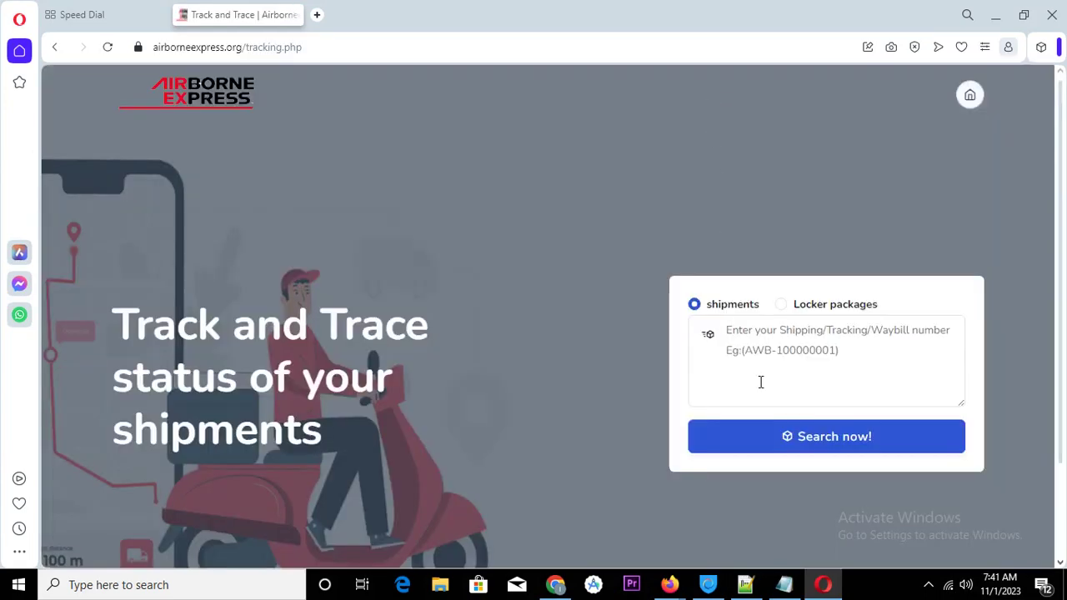
{"action": "left_click", "coordinate": [761, 371]}
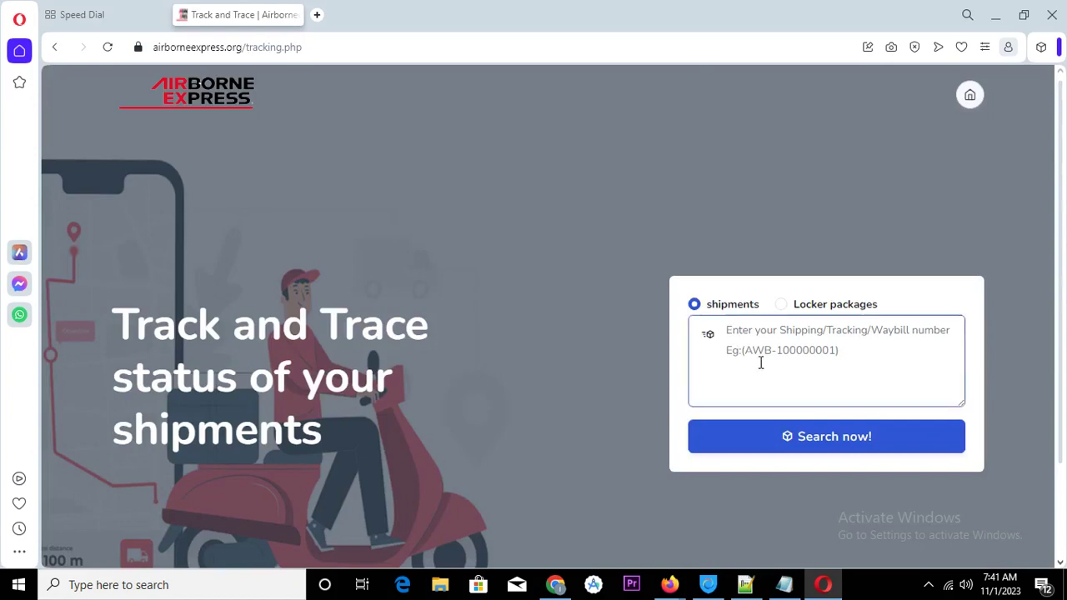
{"action": "right_click", "coordinate": [760, 357]}
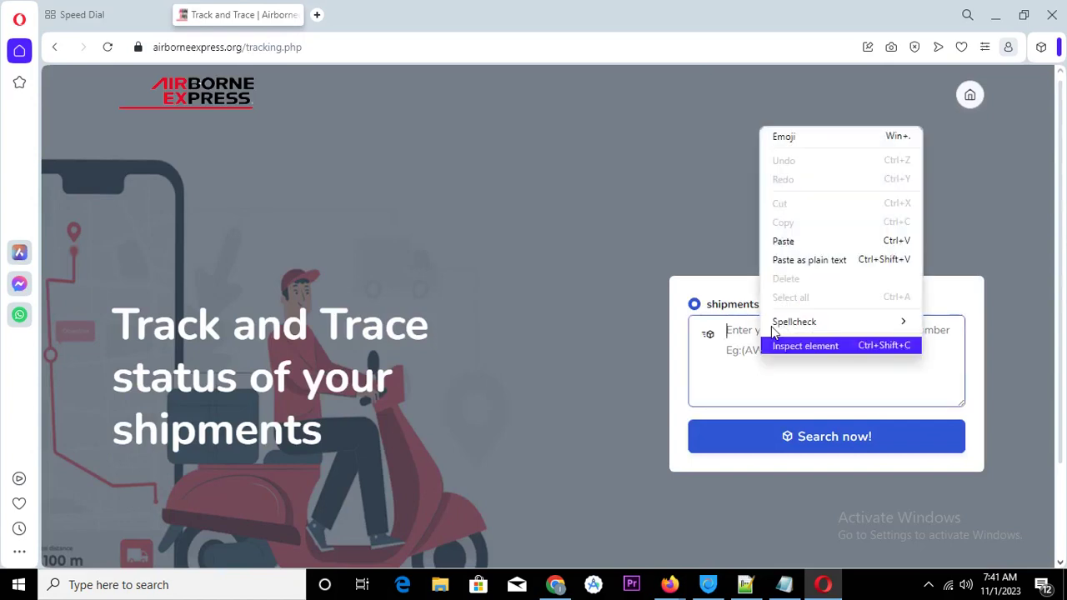
{"action": "left_click", "coordinate": [811, 241]}
{"action": "left_click", "coordinate": [834, 440]}
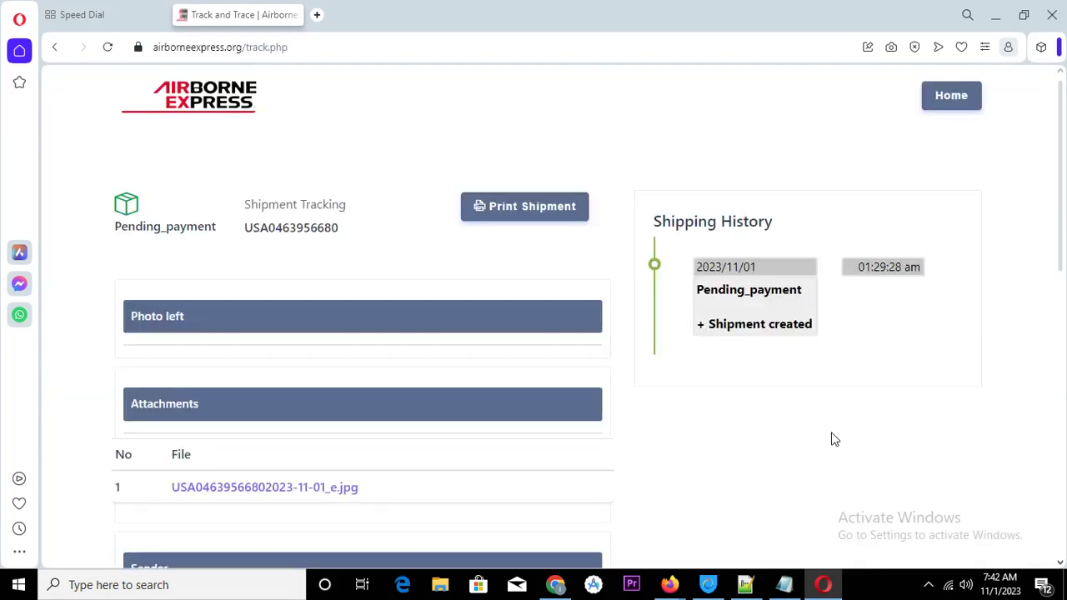
Narrow the Opera window and scroll through weight 27379.52, 'computer car' and 'Shipment created' history
{"action": "left_click", "coordinate": [1025, 17]}
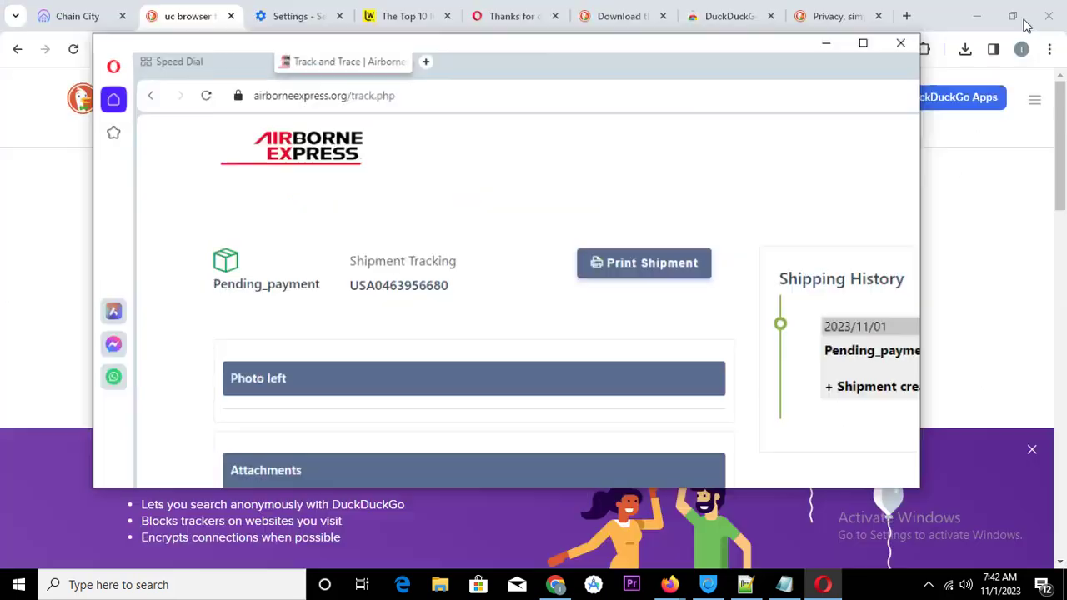
{"action": "left_click_drag", "start_coordinate": [931, 277], "coordinate": [655, 281]}
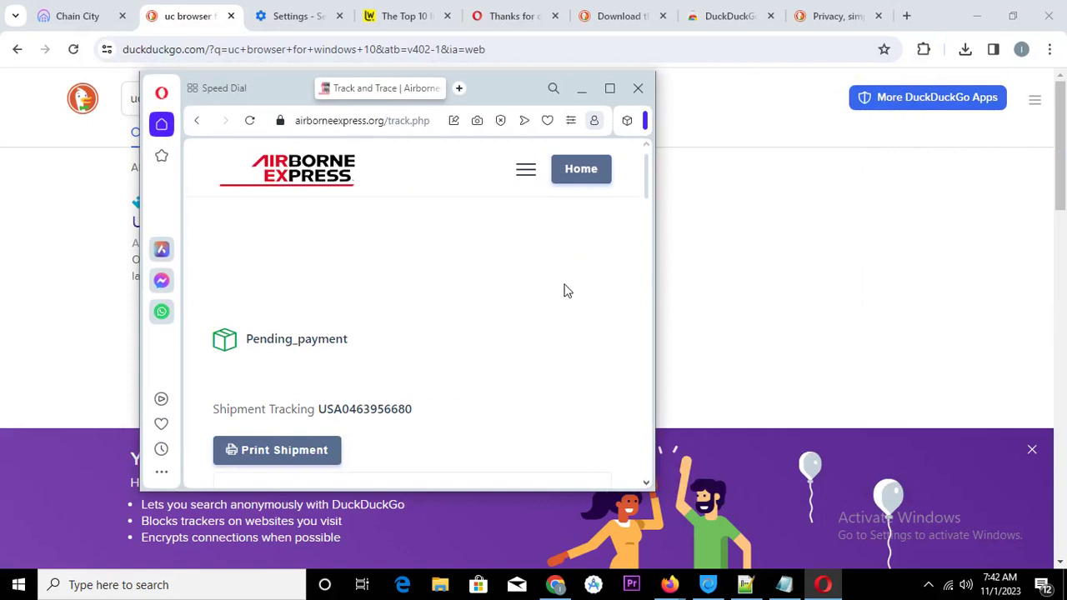
{"action": "scroll", "coordinate": [472, 266], "scroll_direction": "down", "scroll_amount": 5}
{"action": "scroll", "coordinate": [488, 279], "scroll_direction": "down", "scroll_amount": 8}
{"action": "scroll", "coordinate": [489, 286], "scroll_direction": "down", "scroll_amount": 8}
{"action": "scroll", "coordinate": [490, 286], "scroll_direction": "down", "scroll_amount": 4}
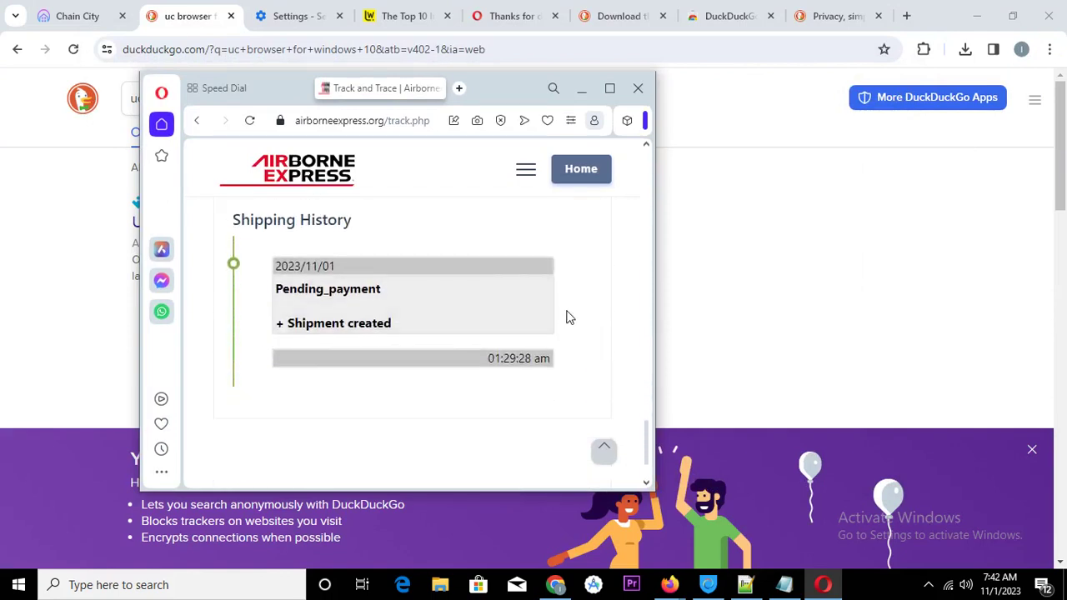
{"action": "scroll", "coordinate": [569, 316], "scroll_direction": "up", "scroll_amount": 15}
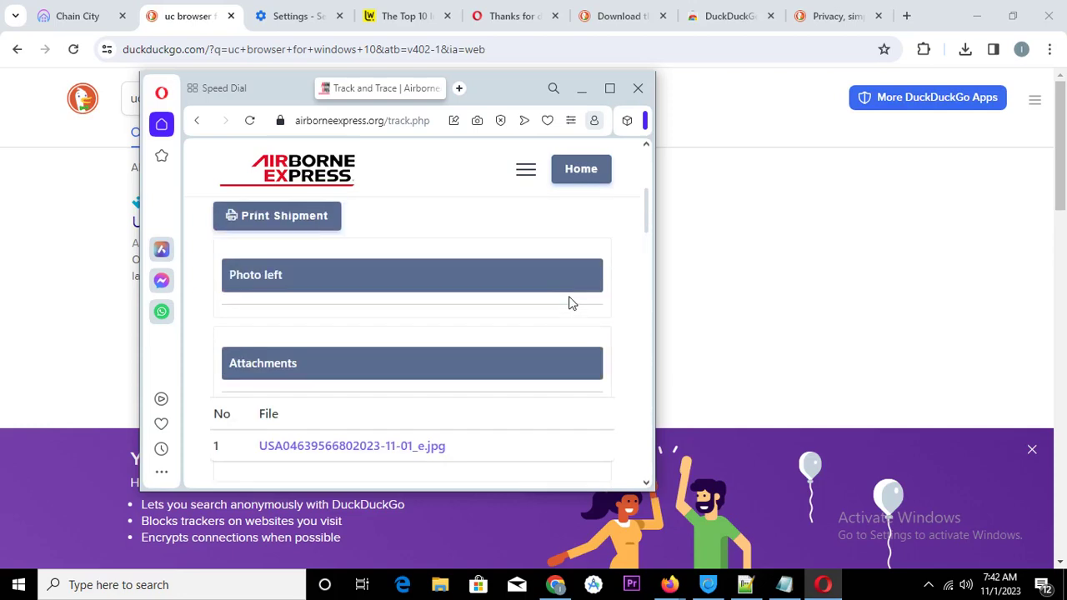
{"action": "scroll", "coordinate": [569, 303], "scroll_direction": "down", "scroll_amount": 2}
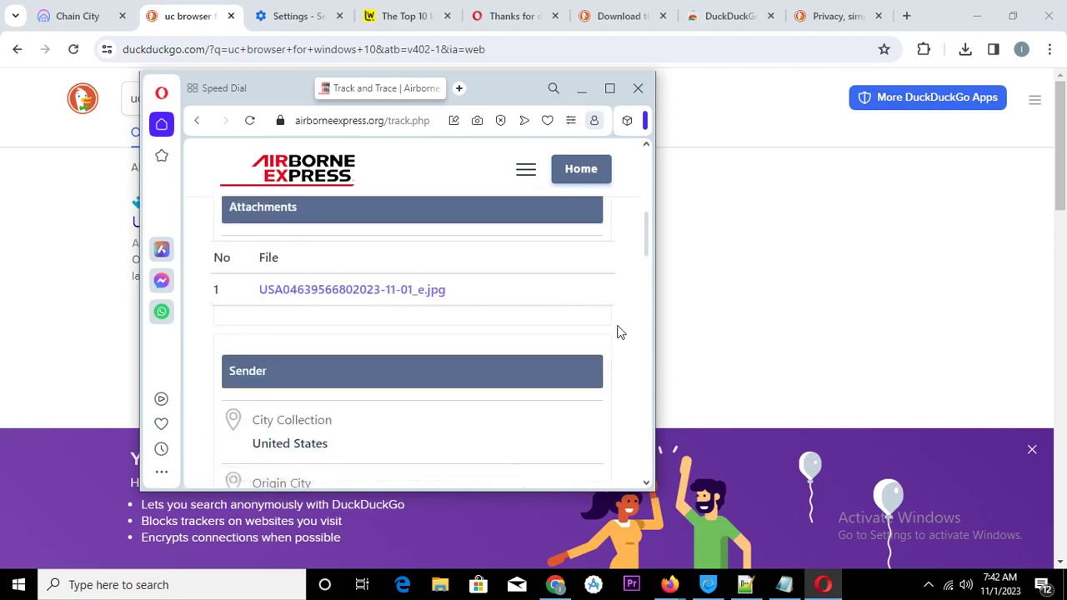
{"action": "scroll", "coordinate": [510, 284], "scroll_direction": "up", "scroll_amount": 3}
{"action": "scroll", "coordinate": [510, 277], "scroll_direction": "up", "scroll_amount": 2}
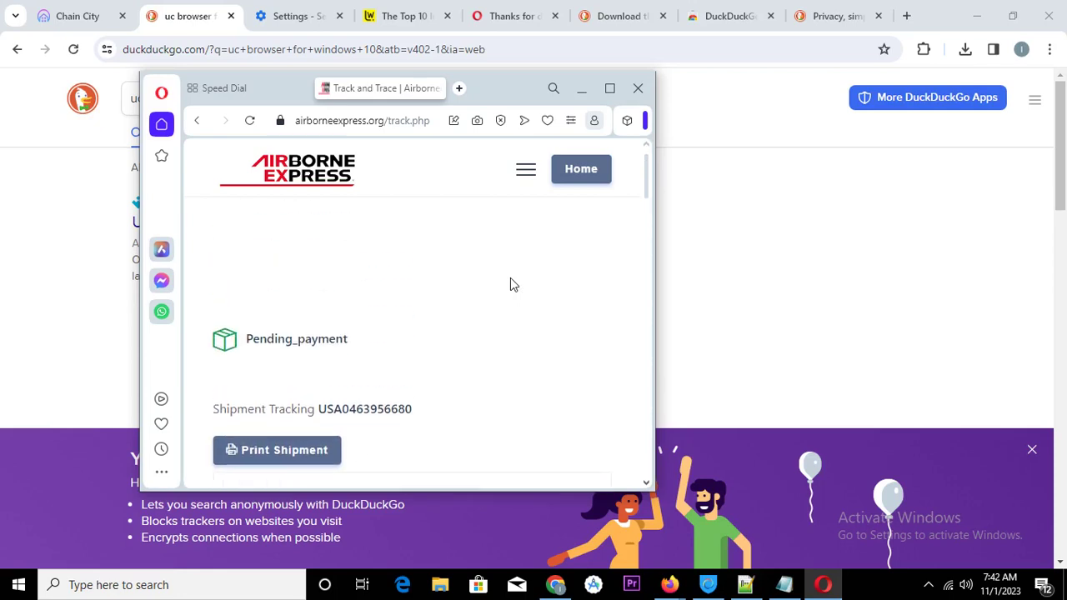
{"action": "left_click", "coordinate": [293, 450]}
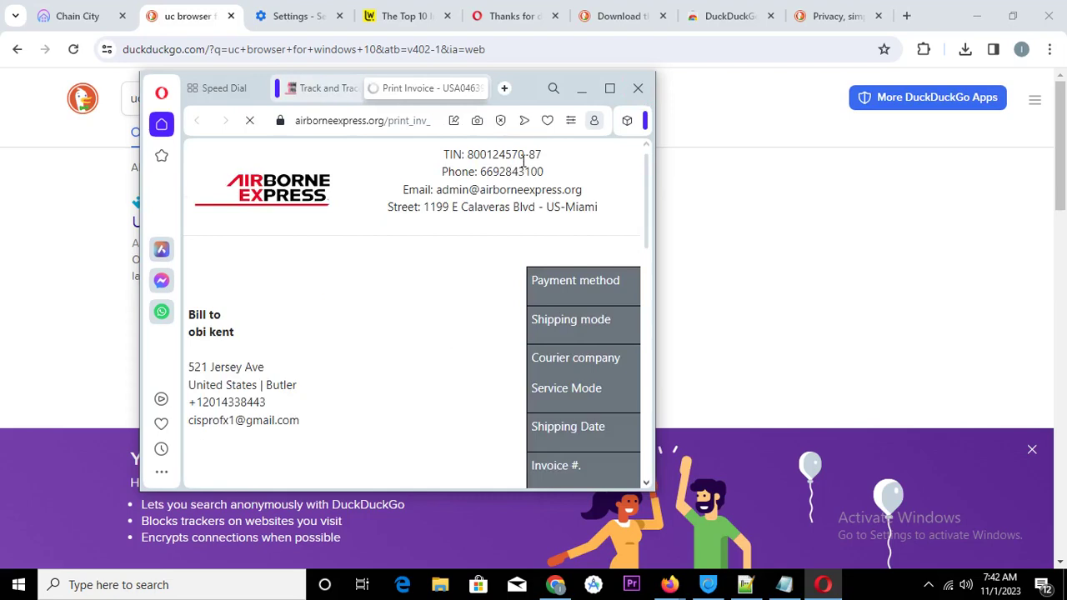
{"action": "scroll", "coordinate": [331, 261], "scroll_direction": "down", "scroll_amount": 3}
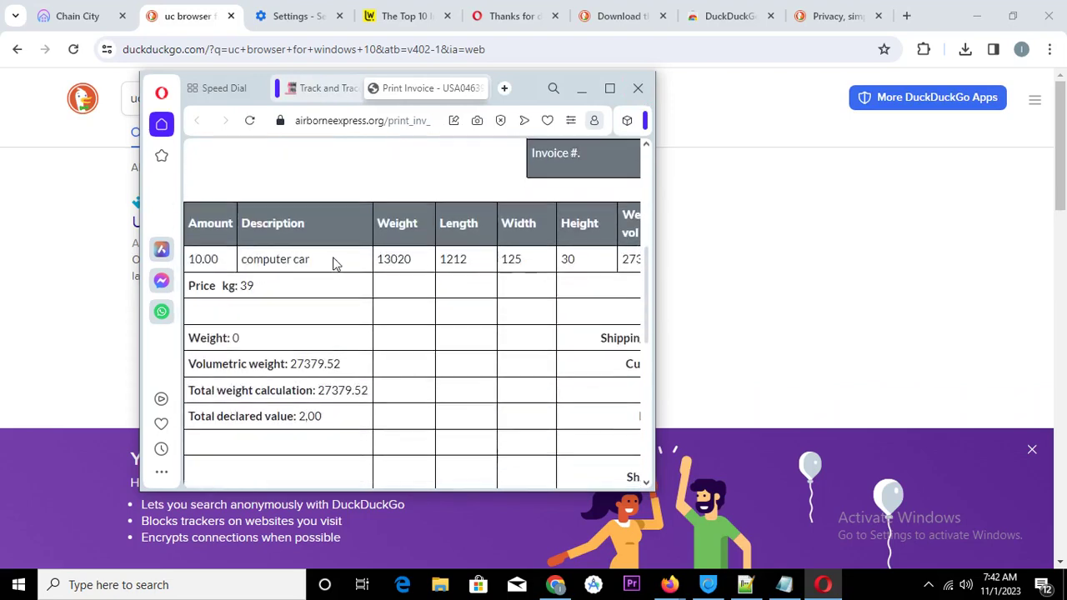
{"action": "scroll", "coordinate": [333, 263], "scroll_direction": "down", "scroll_amount": 2}
{"action": "left_click", "coordinate": [611, 88]}
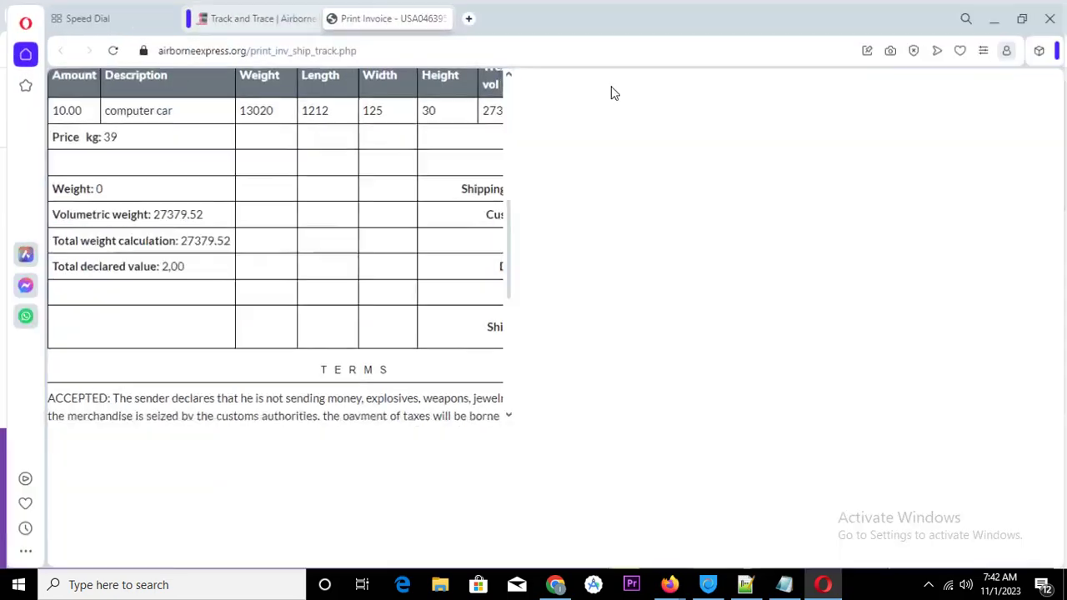
{"action": "scroll", "coordinate": [802, 260], "scroll_direction": "up", "scroll_amount": 5}
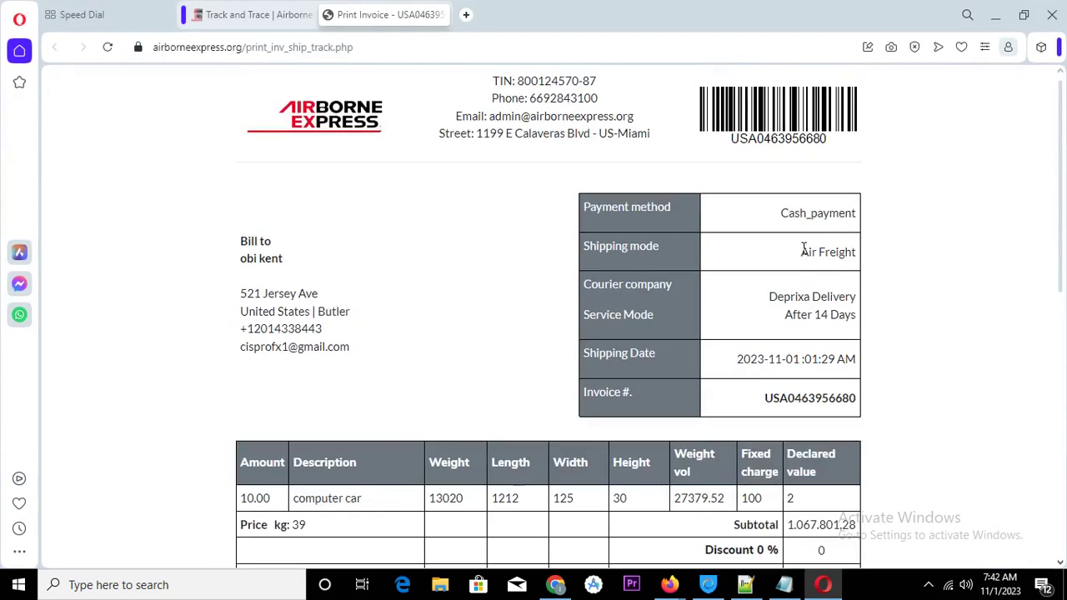
{"action": "scroll", "coordinate": [803, 250], "scroll_direction": "down", "scroll_amount": 3}
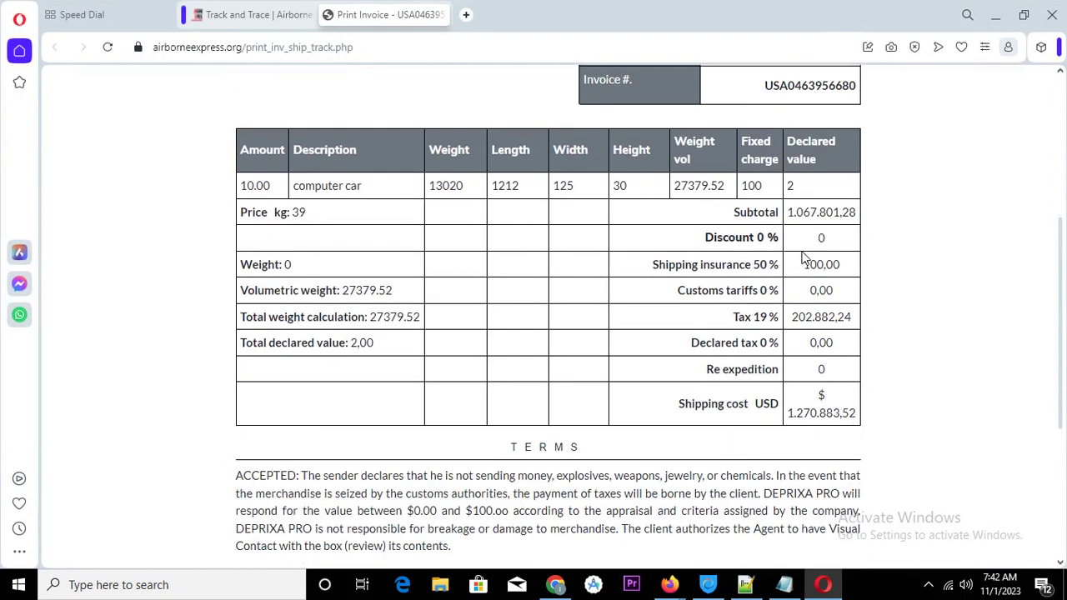
{"action": "scroll", "coordinate": [804, 258], "scroll_direction": "down", "scroll_amount": 2}
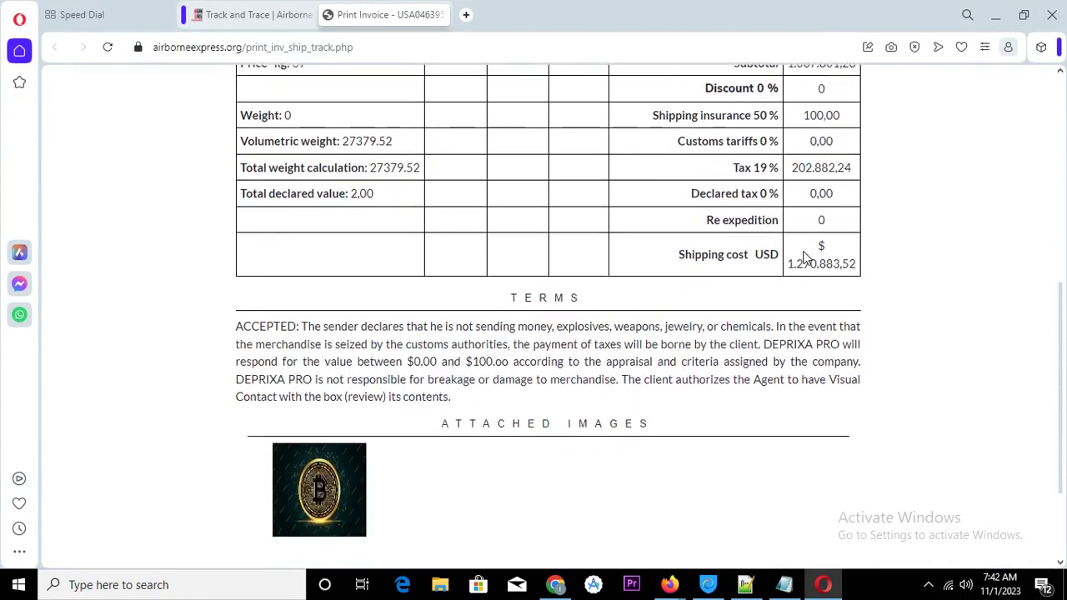
{"action": "scroll", "coordinate": [804, 251], "scroll_direction": "down", "scroll_amount": 2}
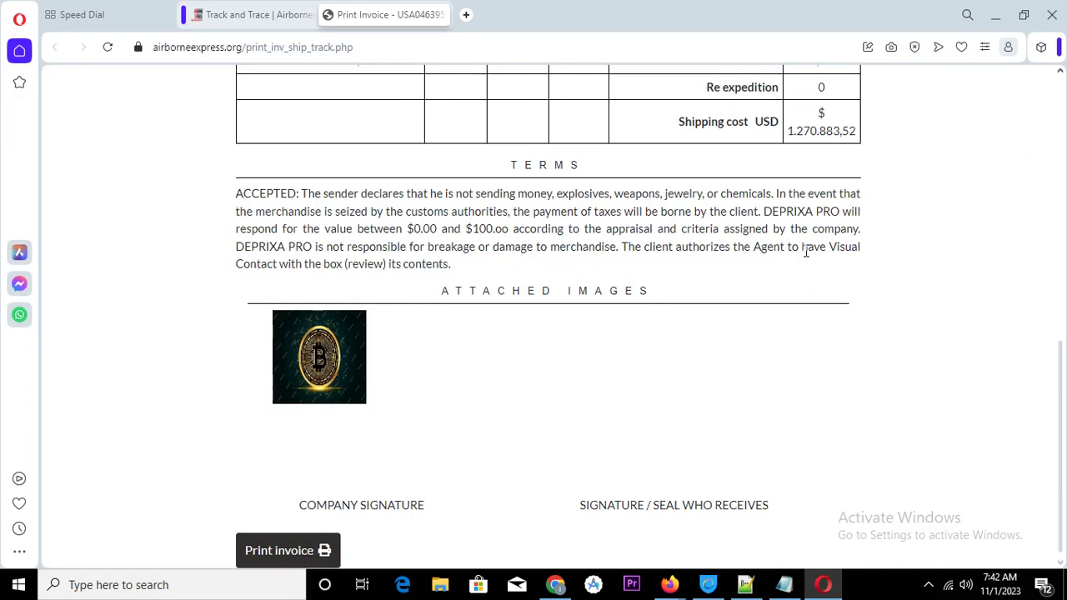
{"action": "scroll", "coordinate": [838, 231], "scroll_direction": "up", "scroll_amount": 8}
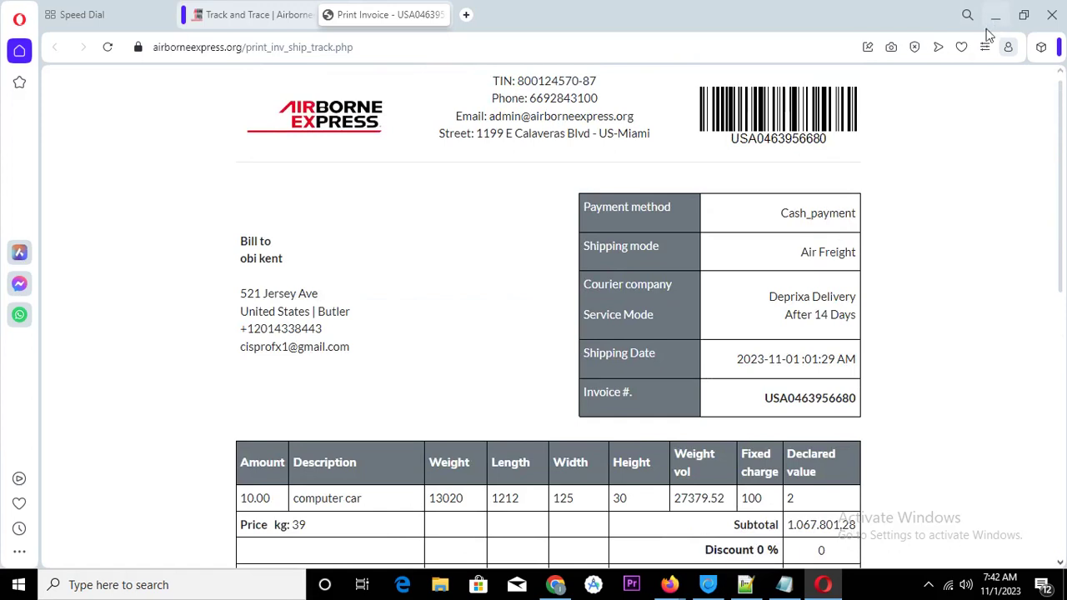
Minimize Opera and restore Notepad with the cursor after the tracking code
{"action": "left_click_drag", "start_coordinate": [736, 148], "coordinate": [838, 143]}
{"action": "left_click", "coordinate": [995, 14]}
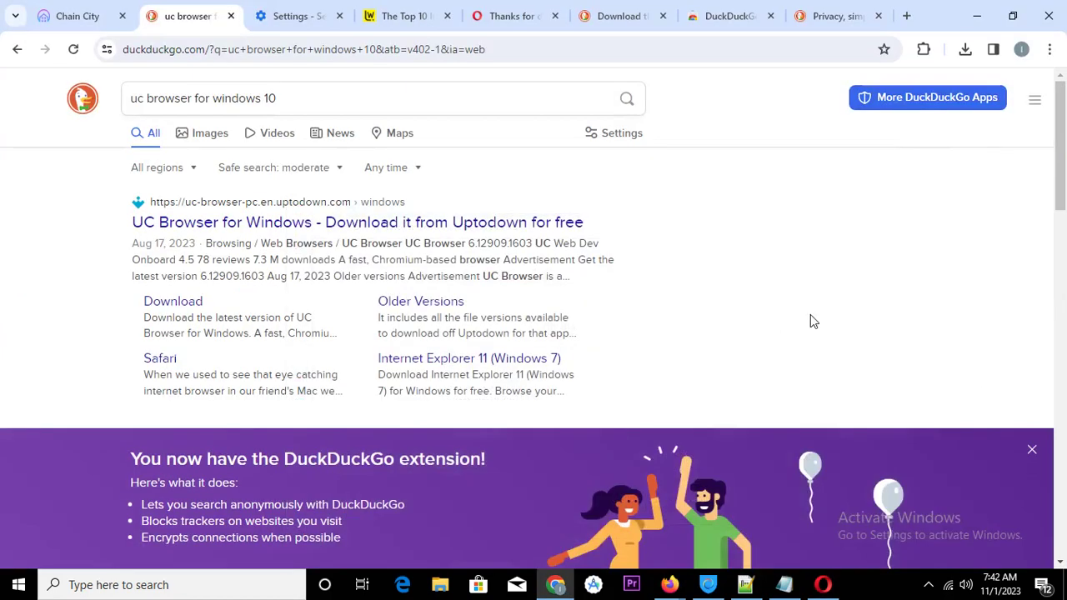
{"action": "left_click", "coordinate": [782, 580]}
{"action": "left_click", "coordinate": [575, 396]}
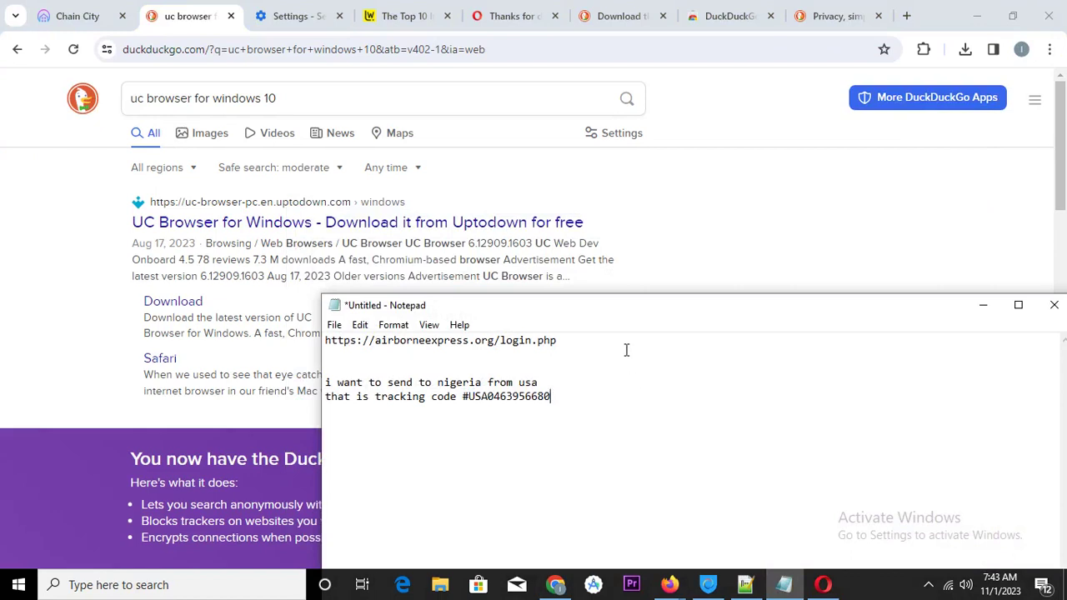
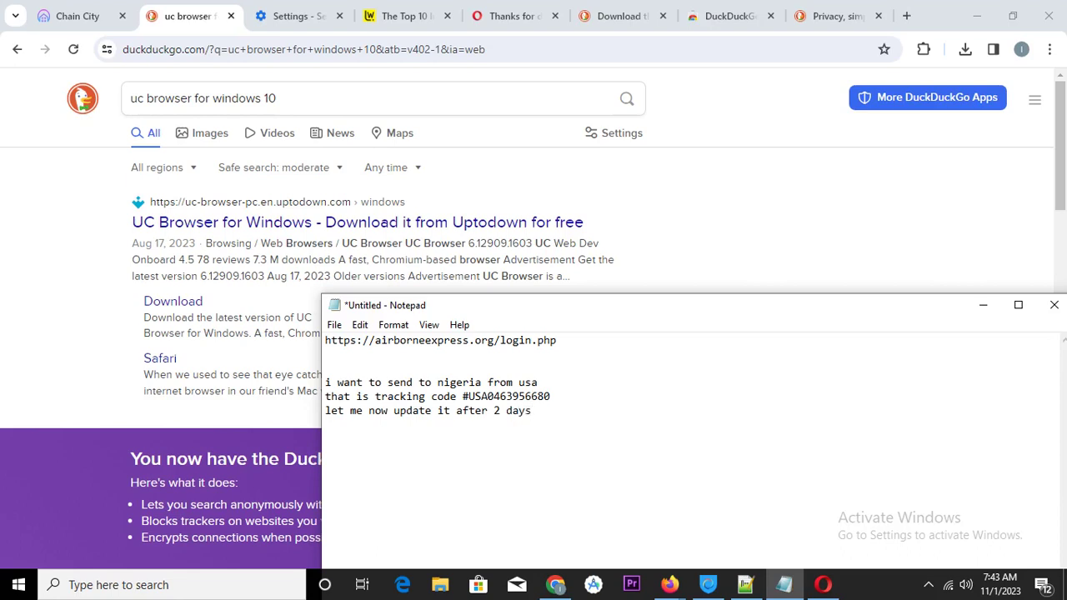
{"action": "left_click", "coordinate": [669, 585]}
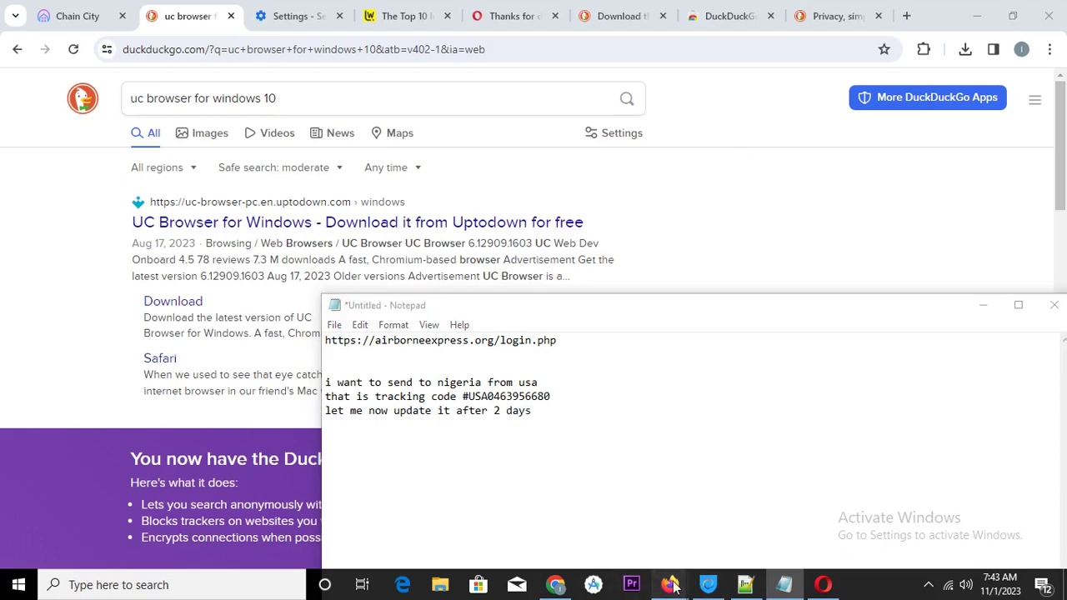
{"action": "left_click", "coordinate": [608, 486]}
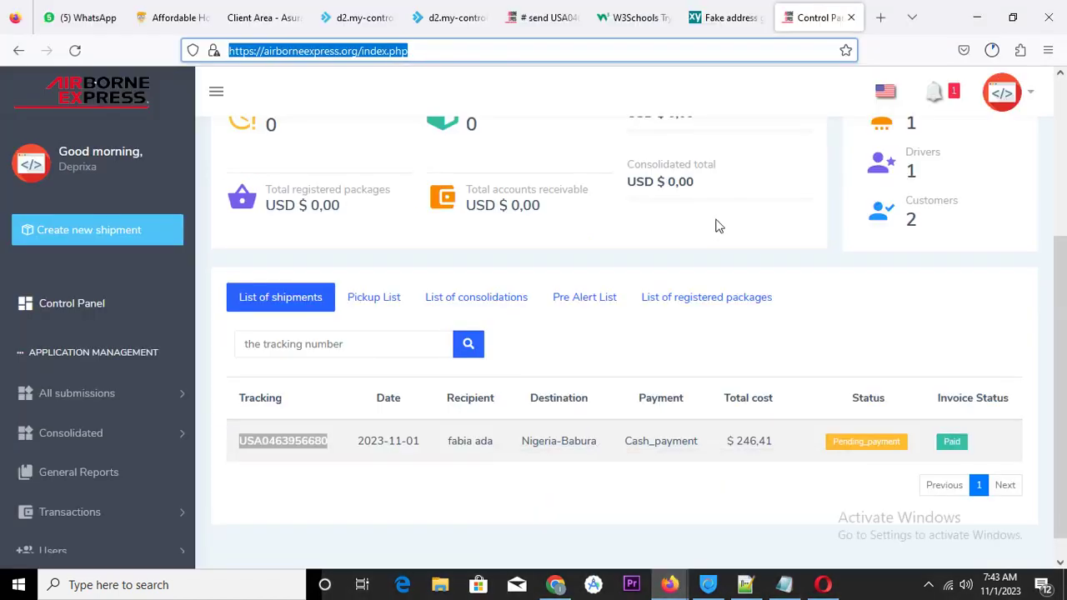
{"action": "scroll", "coordinate": [744, 227], "scroll_direction": "down", "scroll_amount": 1}
{"action": "scroll", "coordinate": [745, 228], "scroll_direction": "up", "scroll_amount": 3}
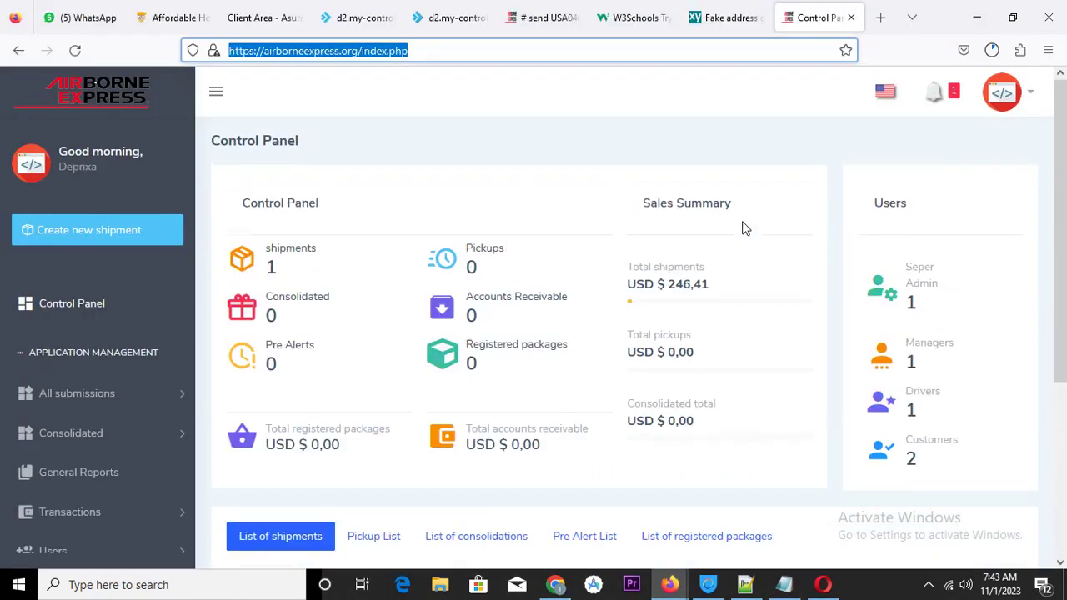
{"action": "scroll", "coordinate": [745, 227], "scroll_direction": "down", "scroll_amount": 3}
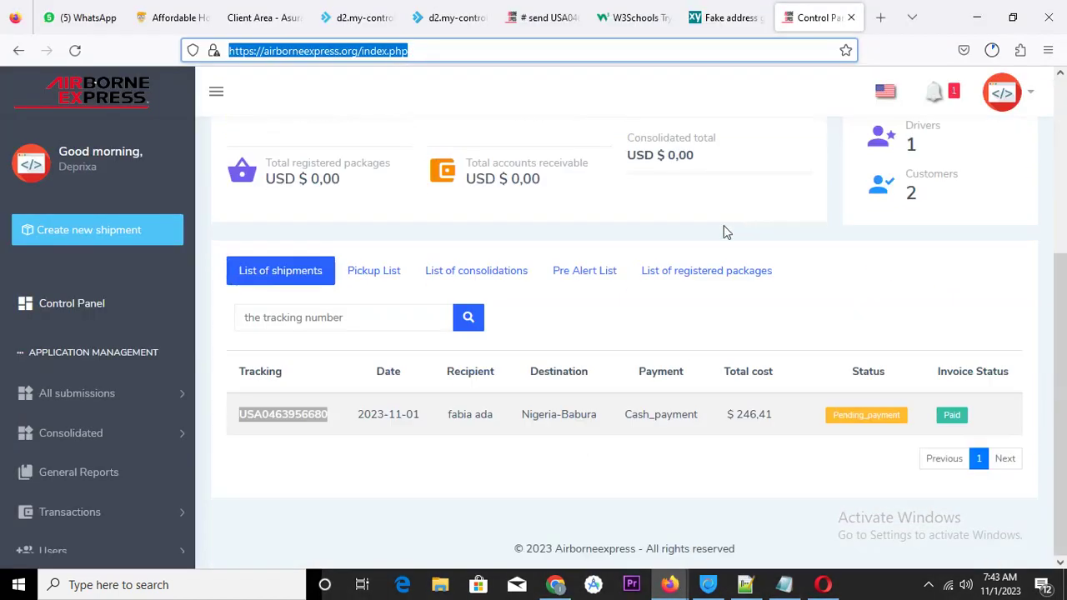
{"action": "left_click", "coordinate": [306, 417]}
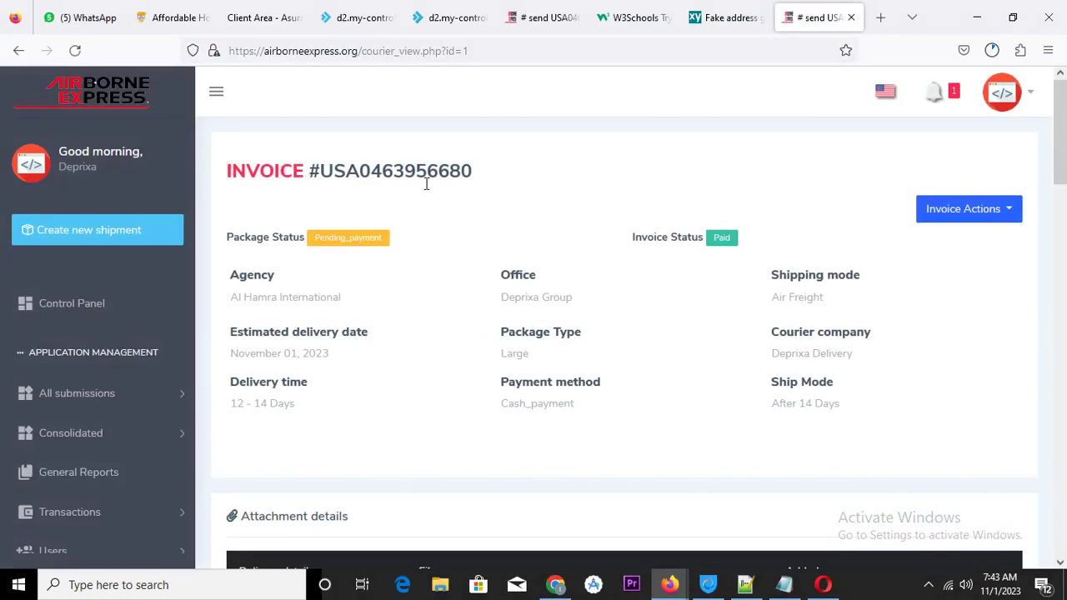
{"action": "left_click", "coordinate": [1012, 210]}
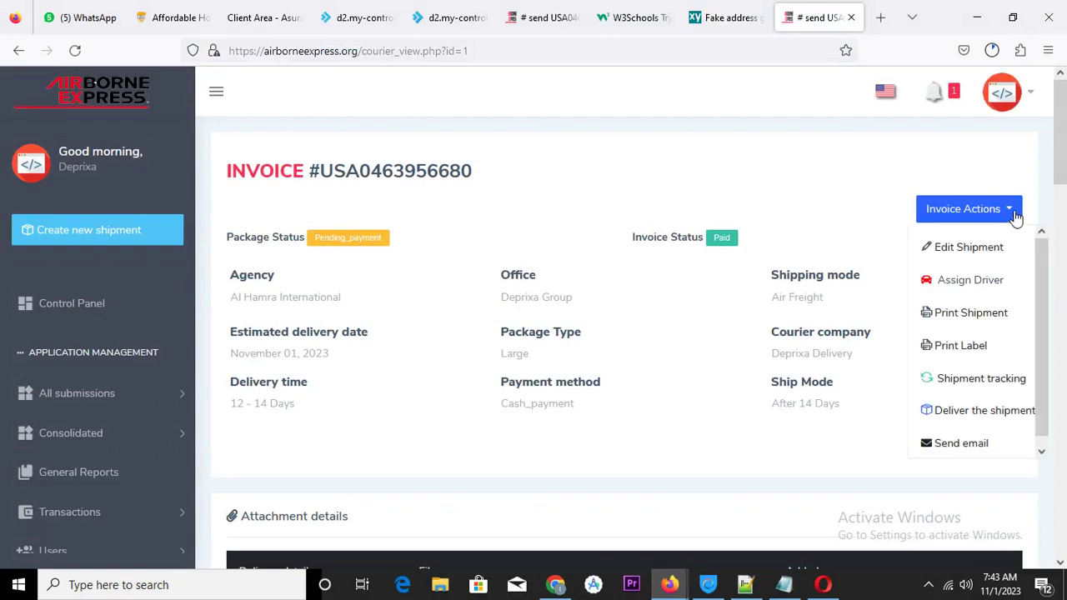
{"action": "left_click", "coordinate": [983, 253]}
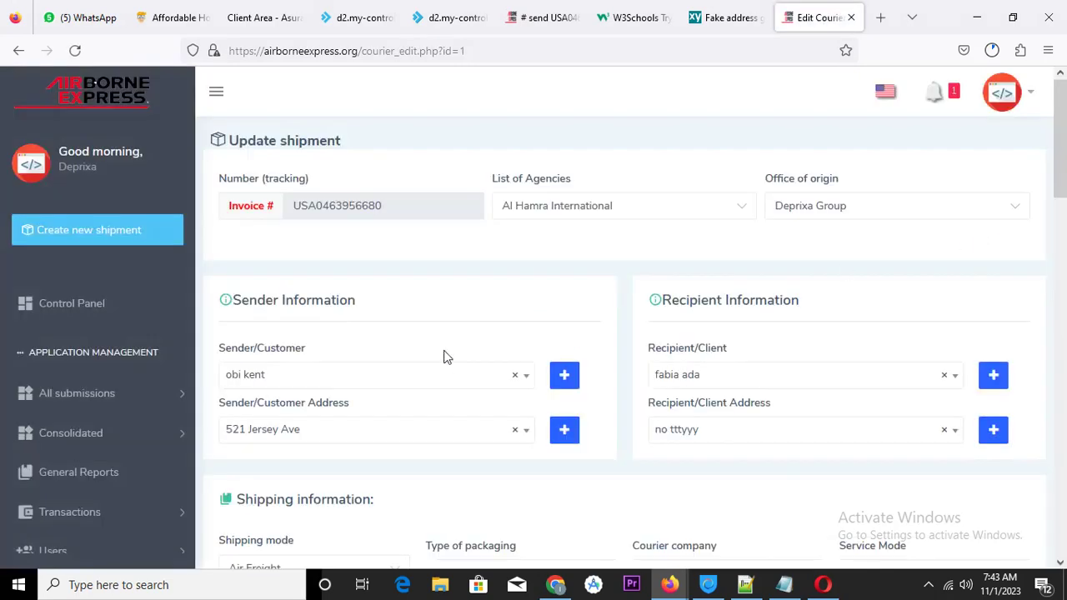
{"action": "scroll", "coordinate": [705, 286], "scroll_direction": "down", "scroll_amount": 3}
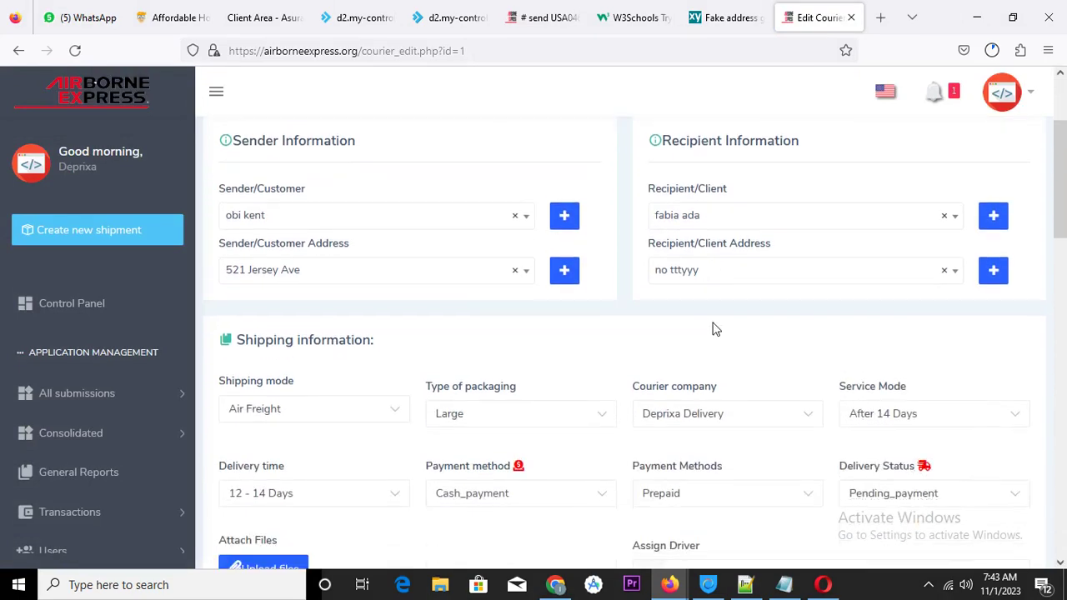
{"action": "left_click", "coordinate": [925, 422]}
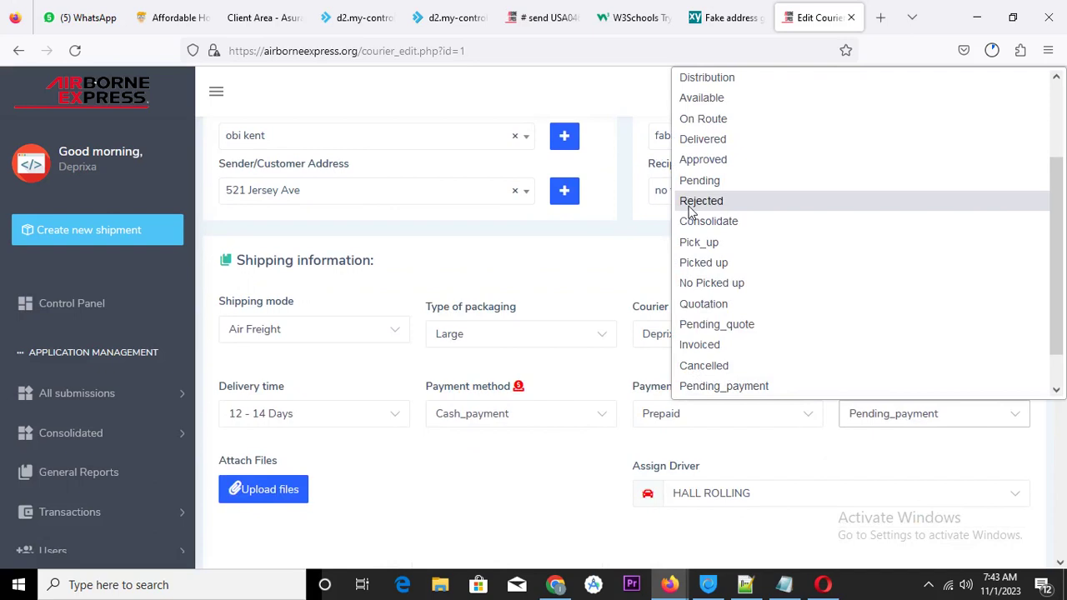
{"action": "scroll", "coordinate": [723, 157], "scroll_direction": "up", "scroll_amount": 2}
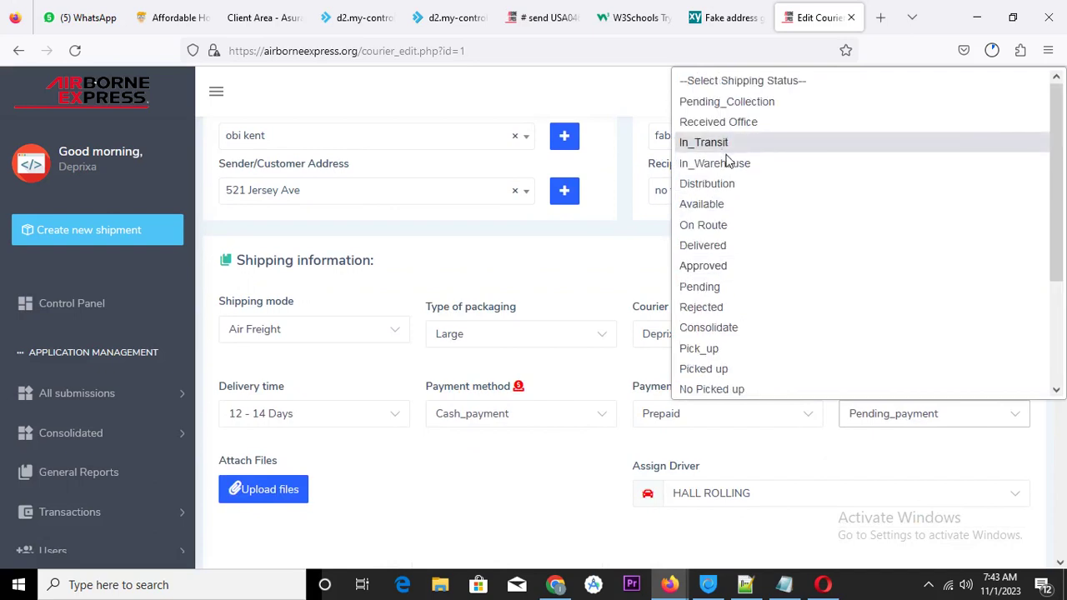
{"action": "left_click", "coordinate": [731, 146]}
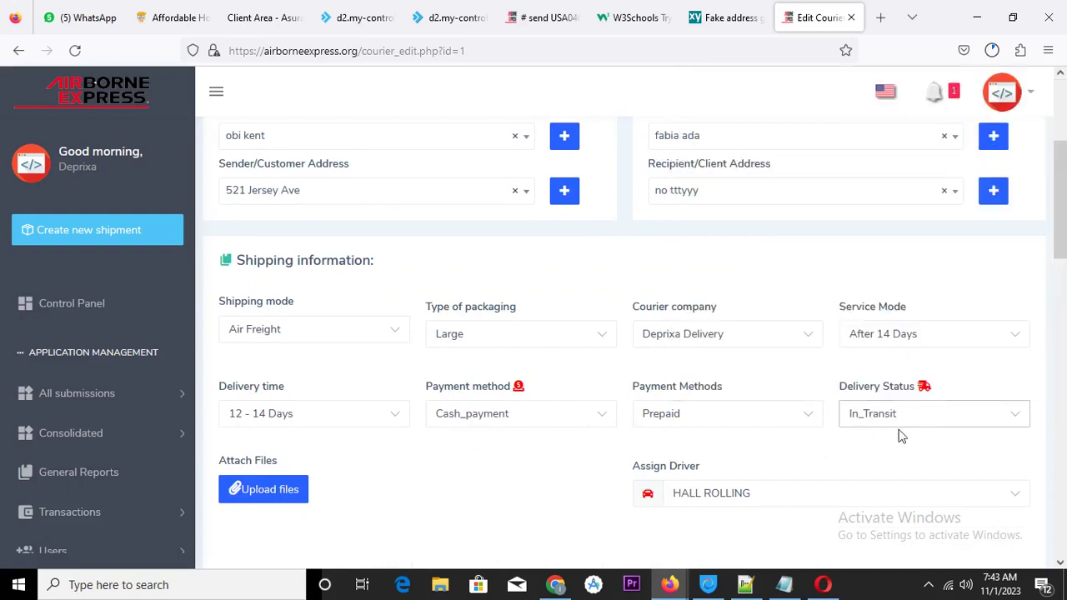
{"action": "scroll", "coordinate": [867, 480], "scroll_direction": "down", "scroll_amount": 3}
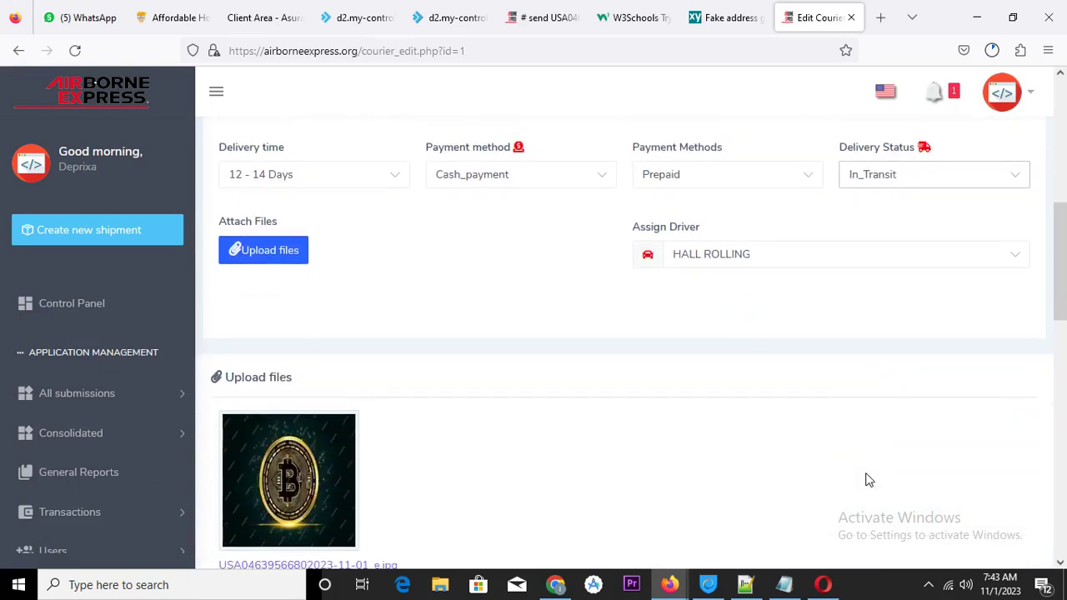
{"action": "scroll", "coordinate": [867, 480], "scroll_direction": "down", "scroll_amount": 10}
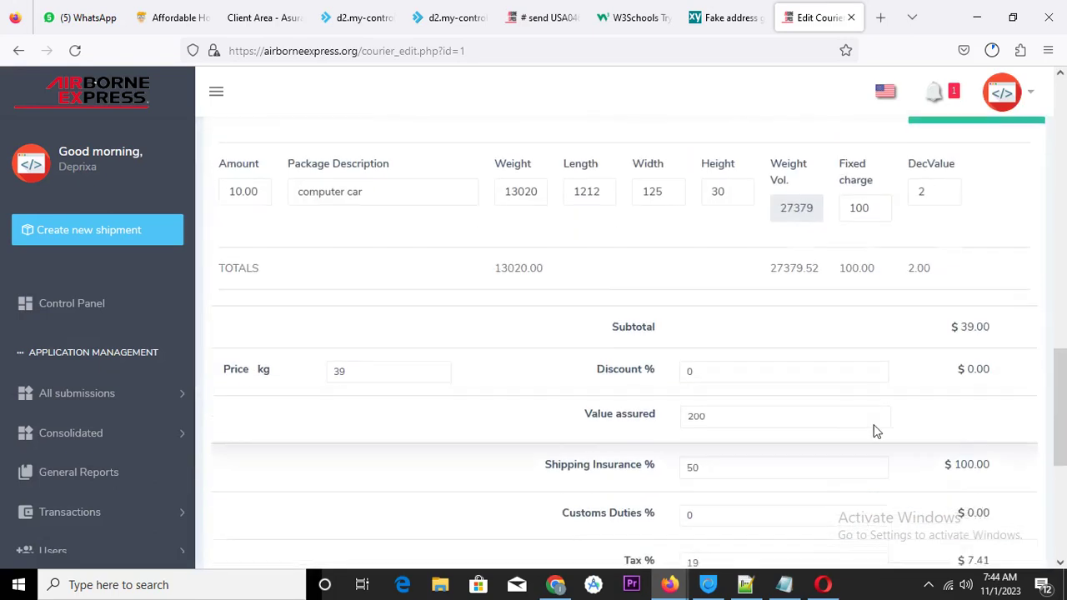
{"action": "left_click", "coordinate": [988, 472]}
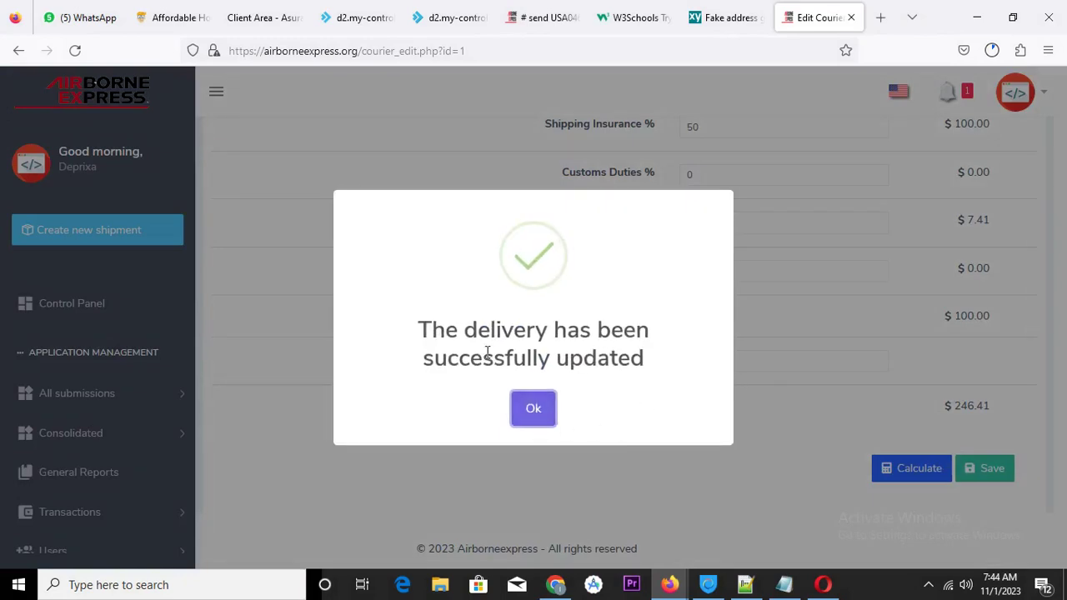
{"action": "left_click", "coordinate": [537, 421]}
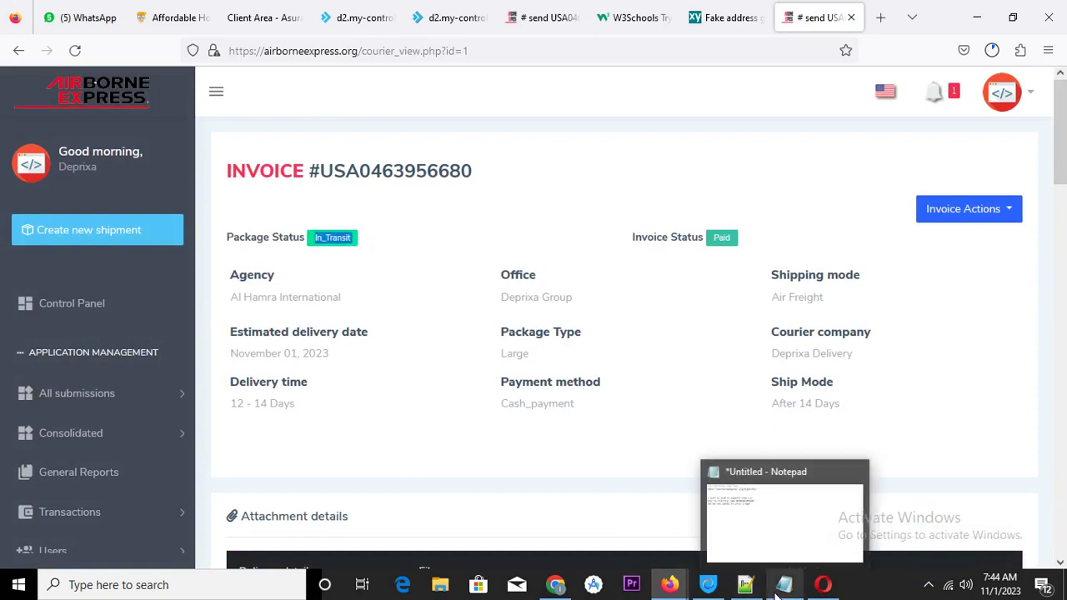
Reload the shipment's tracking page in Opera so it shows In_Transit status
{"action": "mouse_move", "coordinate": [823, 586]}
{"action": "left_click", "coordinate": [788, 518]}
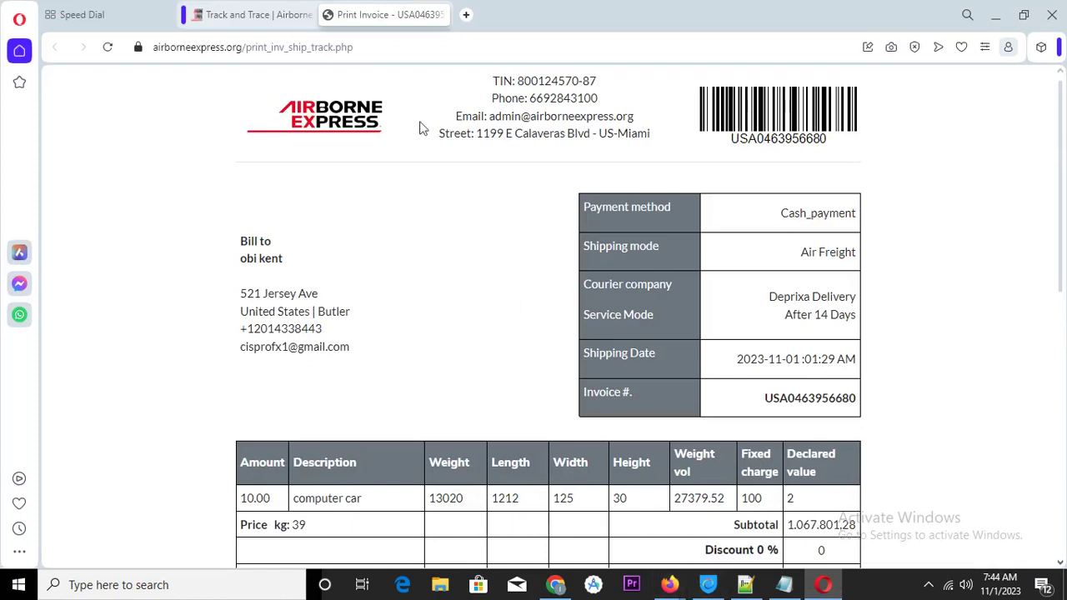
{"action": "left_click", "coordinate": [275, 15]}
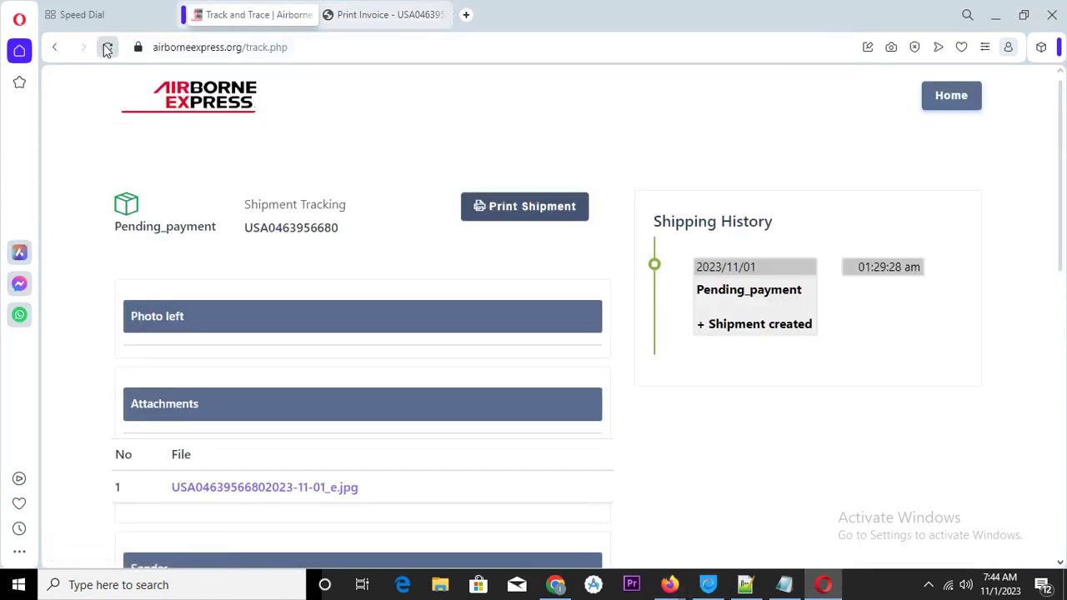
{"action": "left_click", "coordinate": [107, 46]}
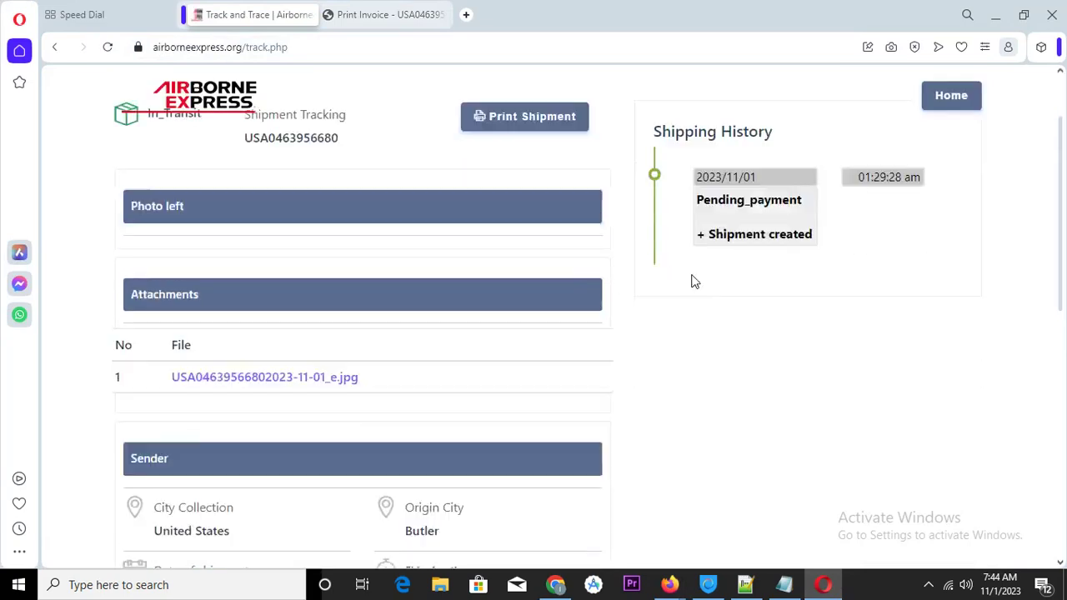
{"action": "scroll", "coordinate": [693, 281], "scroll_direction": "down", "scroll_amount": 8}
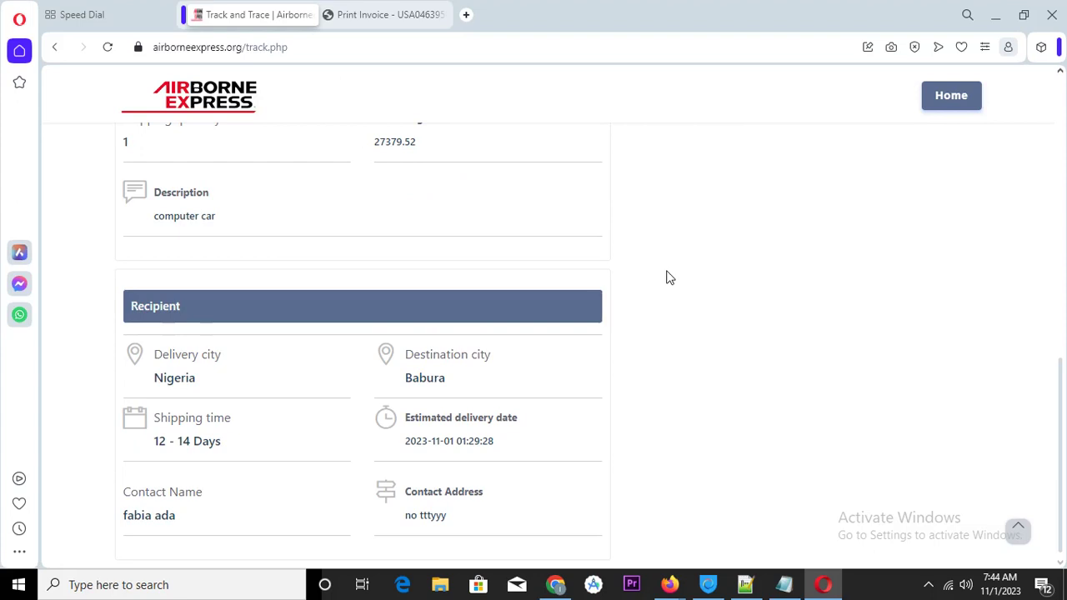
{"action": "scroll", "coordinate": [831, 195], "scroll_direction": "up", "scroll_amount": 8}
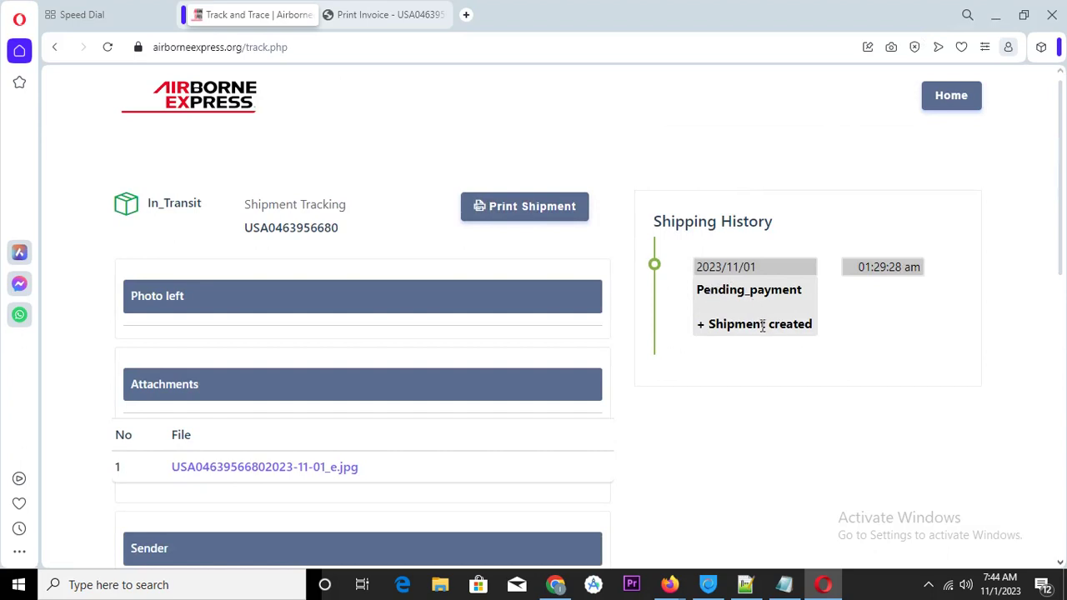
Review the Print Shipment invoice, then go back to the Track and Trace search page
{"action": "left_click", "coordinate": [542, 214]}
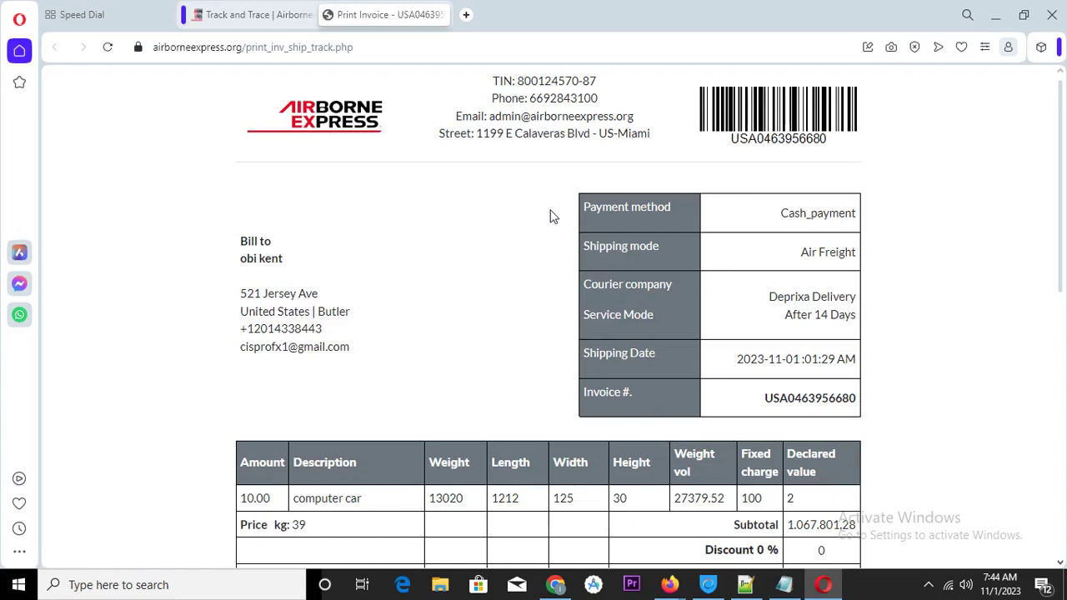
{"action": "scroll", "coordinate": [555, 221], "scroll_direction": "down", "scroll_amount": 5}
{"action": "scroll", "coordinate": [559, 225], "scroll_direction": "down", "scroll_amount": 3}
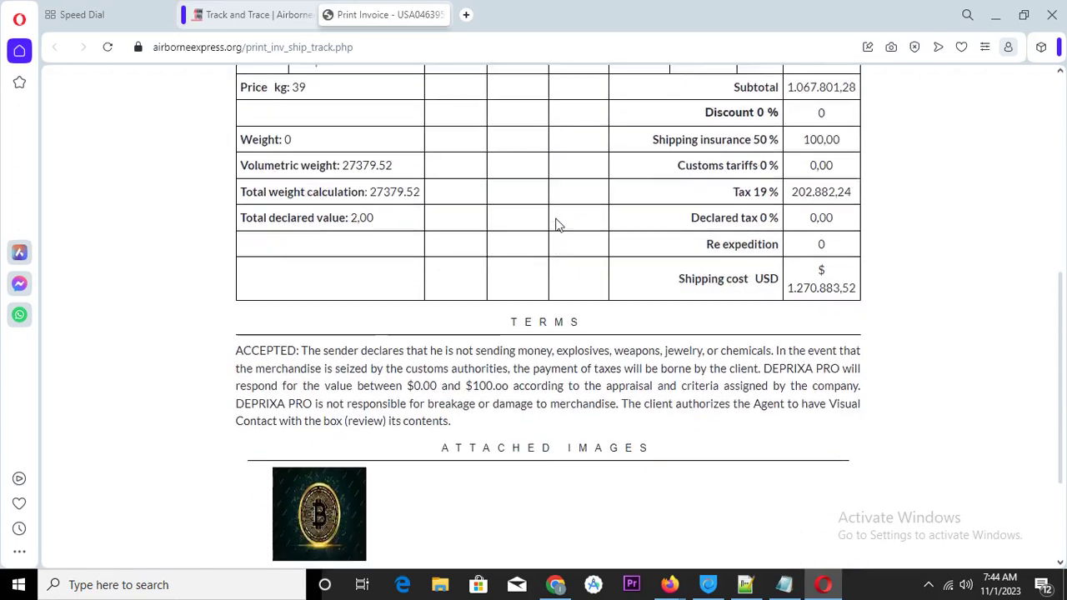
{"action": "scroll", "coordinate": [558, 225], "scroll_direction": "up", "scroll_amount": 7}
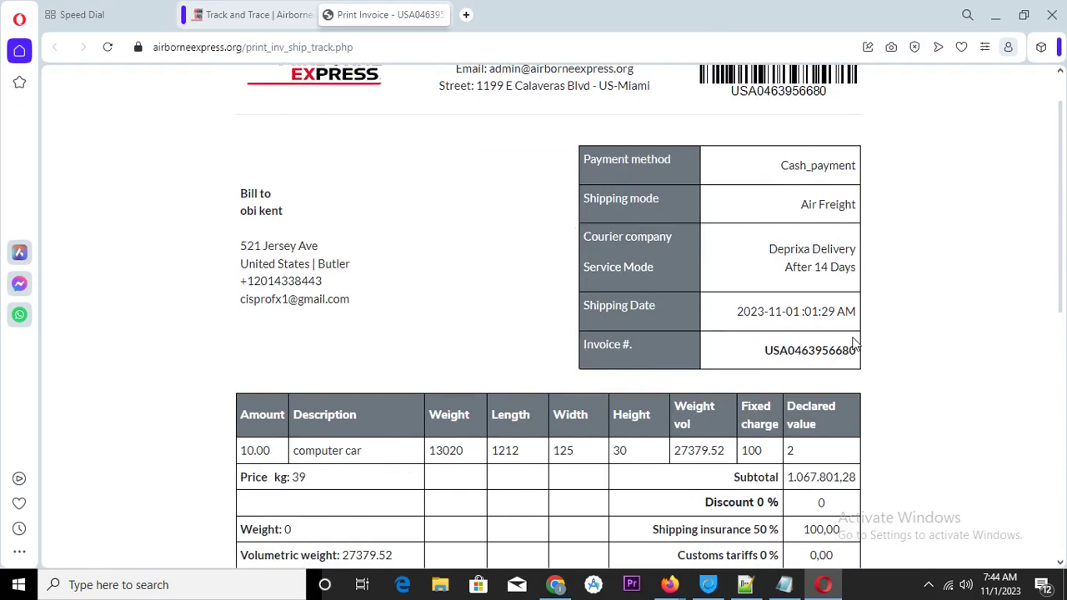
{"action": "scroll", "coordinate": [854, 341], "scroll_direction": "up", "scroll_amount": 1}
{"action": "scroll", "coordinate": [388, 342], "scroll_direction": "down", "scroll_amount": 2}
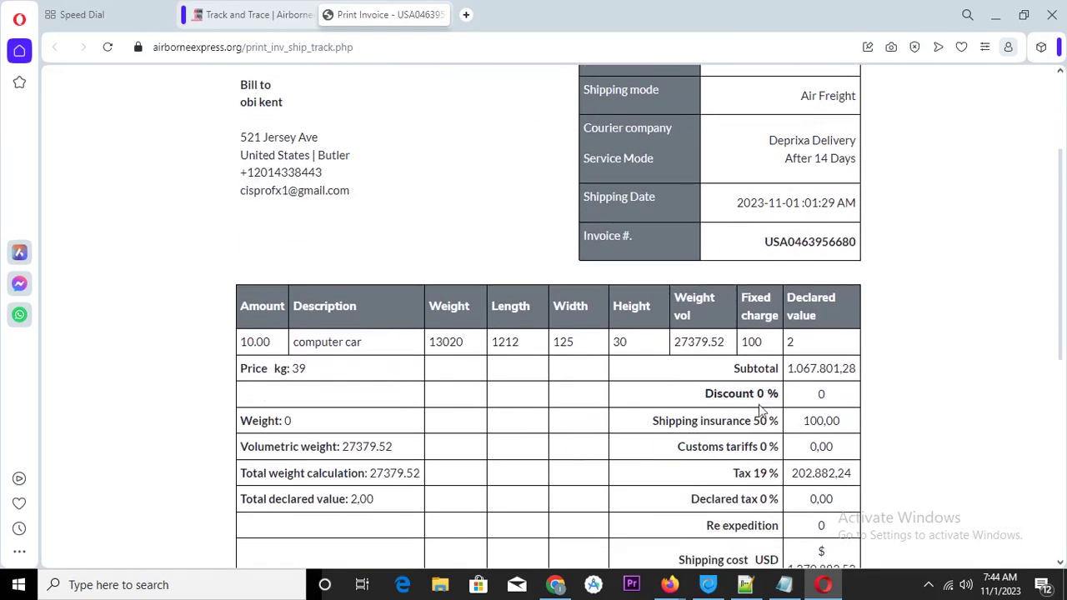
{"action": "scroll", "coordinate": [762, 412], "scroll_direction": "down", "scroll_amount": 4}
{"action": "scroll", "coordinate": [715, 375], "scroll_direction": "down", "scroll_amount": 2}
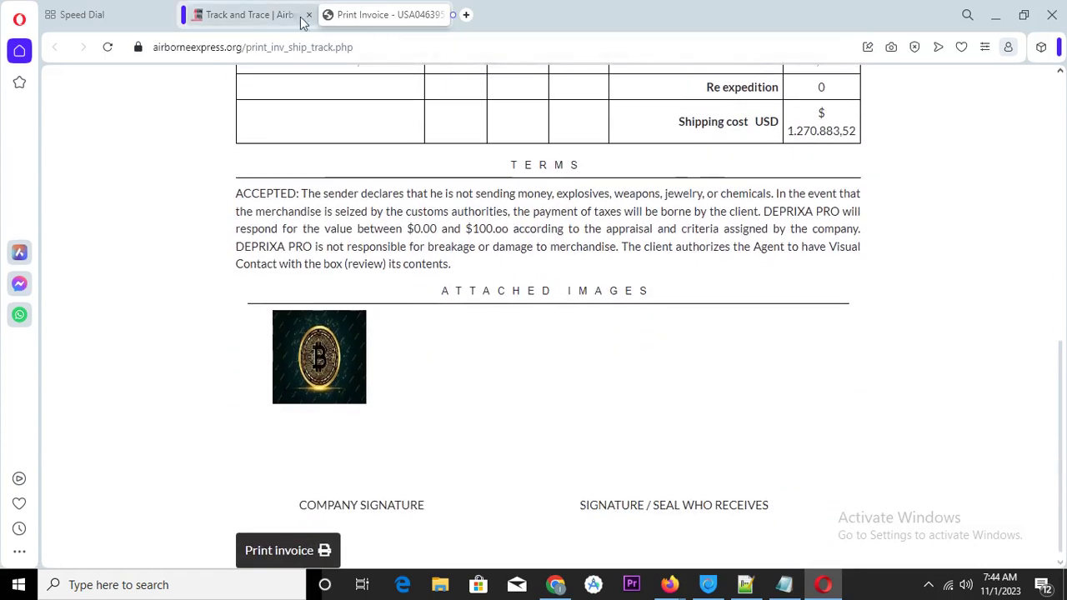
{"action": "left_click", "coordinate": [233, 15]}
{"action": "left_click", "coordinate": [53, 47]}
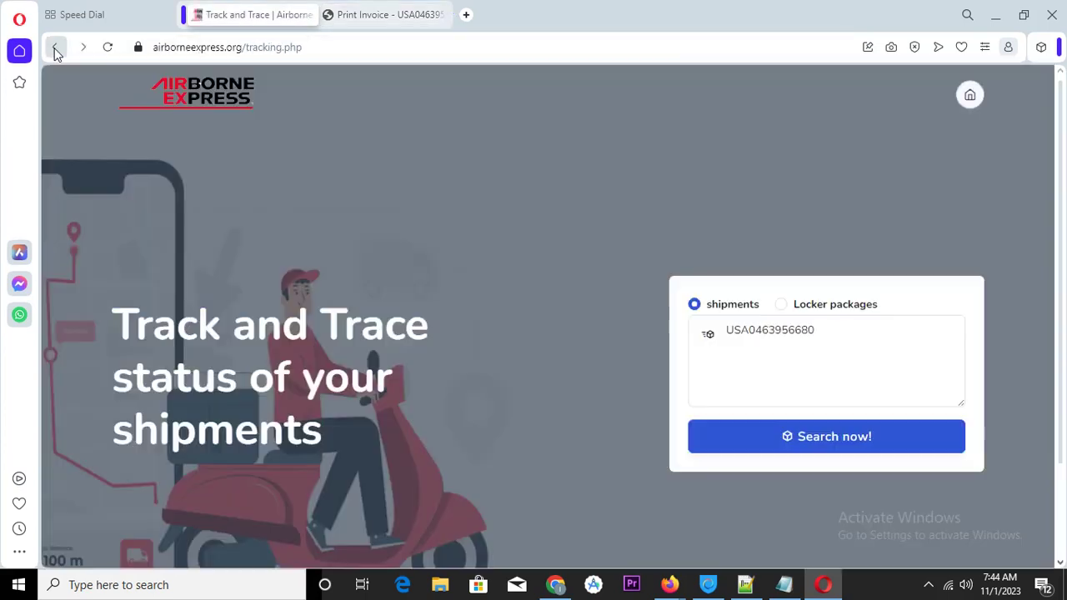
{"action": "left_click", "coordinate": [818, 439]}
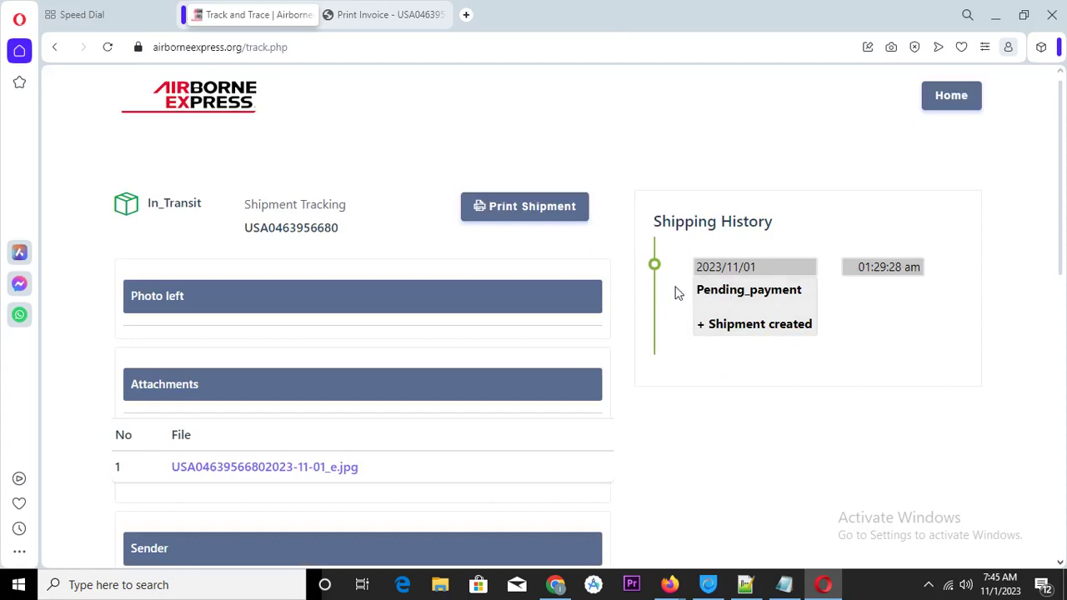
{"action": "scroll", "coordinate": [528, 263], "scroll_direction": "down", "scroll_amount": 1}
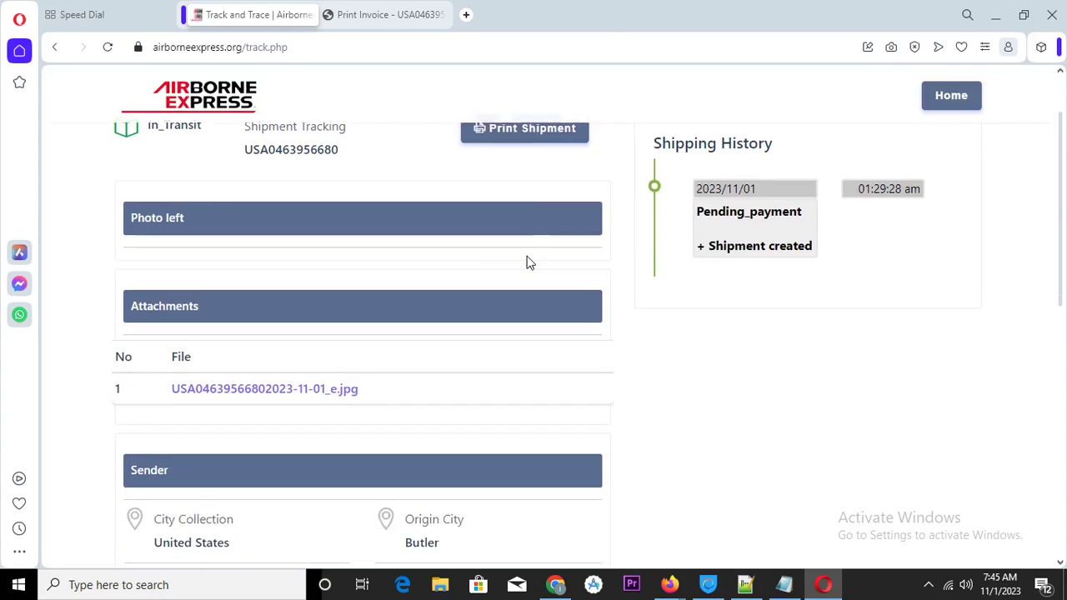
{"action": "scroll", "coordinate": [506, 264], "scroll_direction": "down", "scroll_amount": 2}
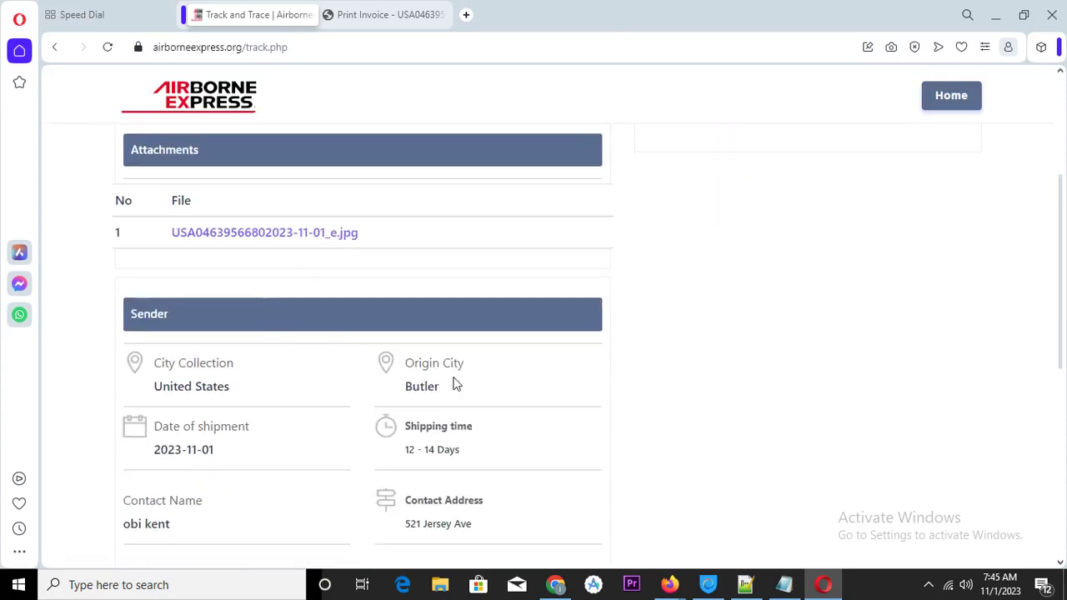
{"action": "scroll", "coordinate": [261, 460], "scroll_direction": "down", "scroll_amount": 3}
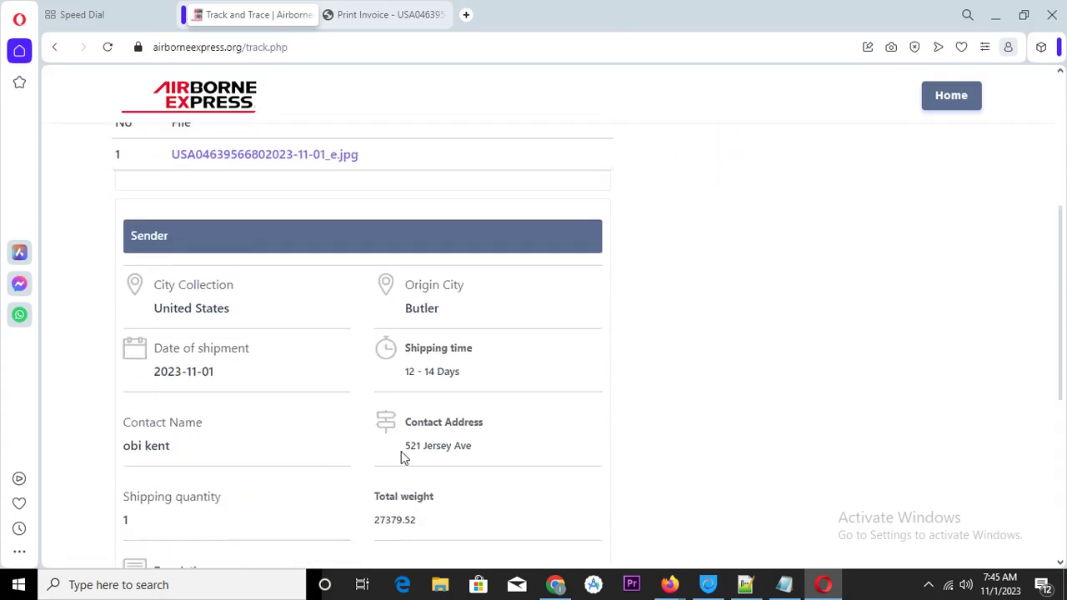
{"action": "scroll", "coordinate": [256, 400], "scroll_direction": "down", "scroll_amount": 2}
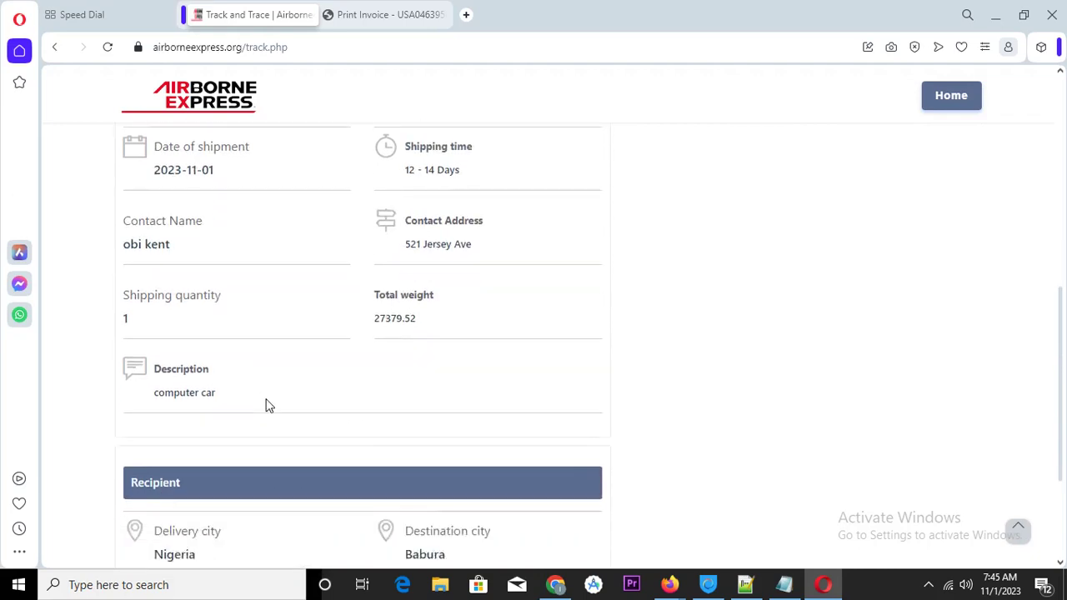
{"action": "scroll", "coordinate": [310, 421], "scroll_direction": "down", "scroll_amount": 1}
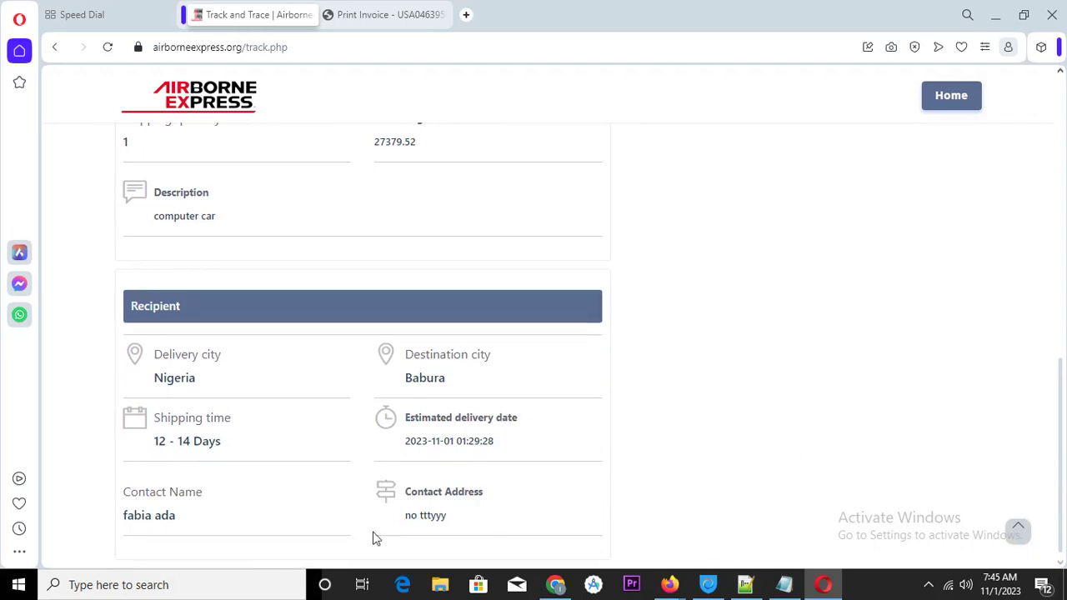
{"action": "scroll", "coordinate": [459, 497], "scroll_direction": "up", "scroll_amount": 1}
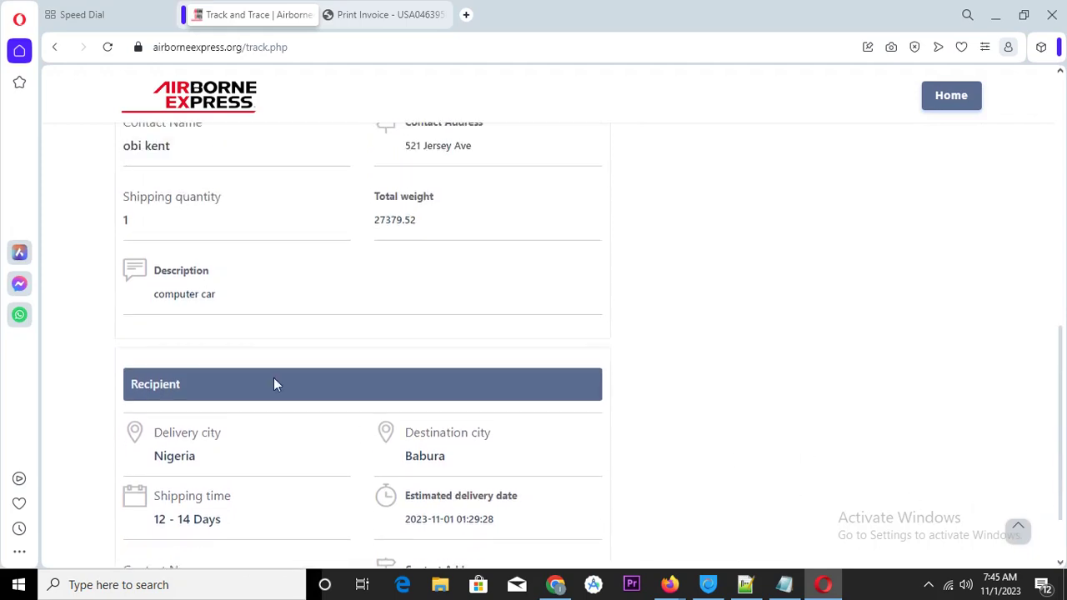
{"action": "scroll", "coordinate": [429, 205], "scroll_direction": "up", "scroll_amount": 2}
{"action": "scroll", "coordinate": [429, 205], "scroll_direction": "up", "scroll_amount": 3}
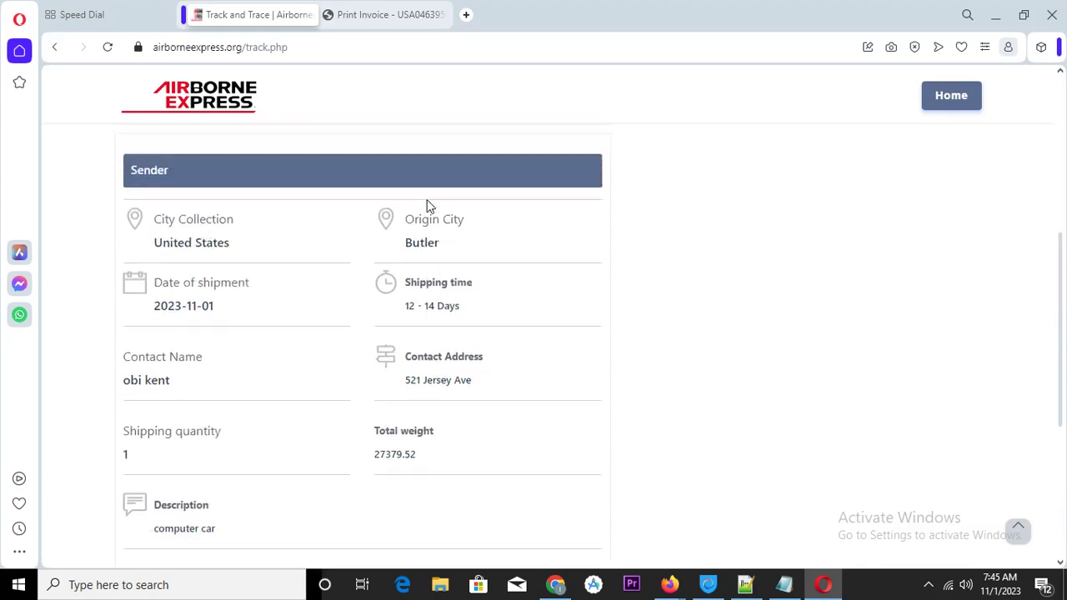
{"action": "scroll", "coordinate": [370, 240], "scroll_direction": "up", "scroll_amount": 2}
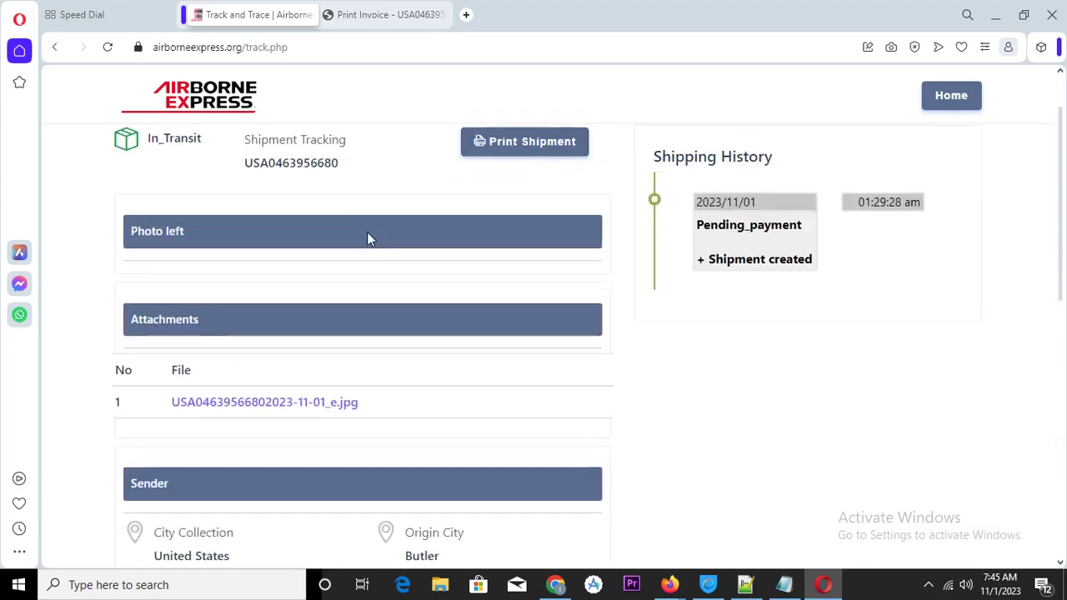
{"action": "scroll", "coordinate": [370, 240], "scroll_direction": "up", "scroll_amount": 1}
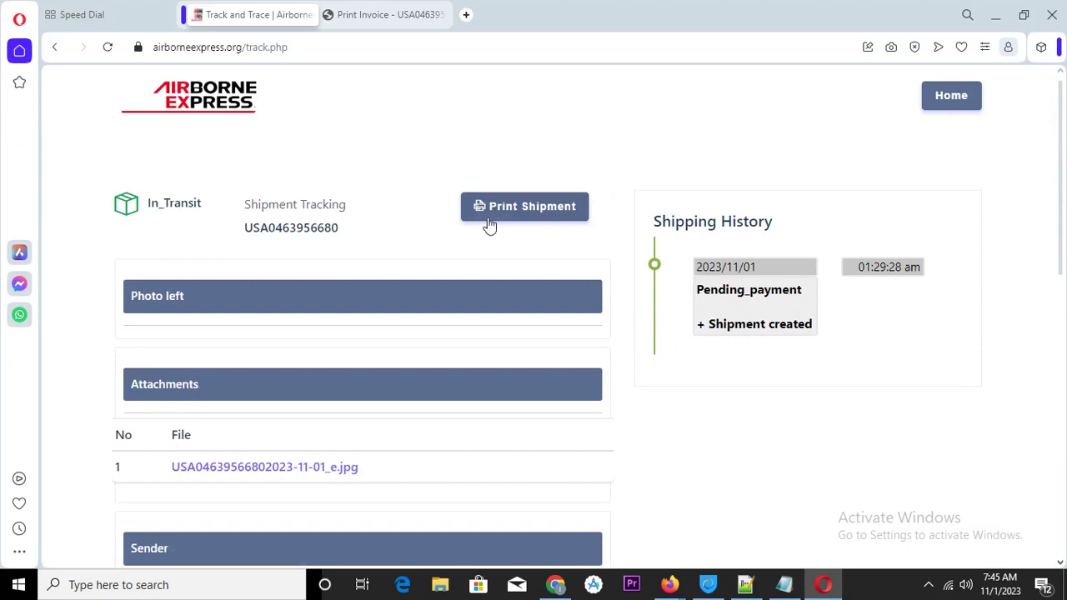
Open the shipment's printable invoice in a new tab and scroll through it
{"action": "left_click", "coordinate": [510, 219]}
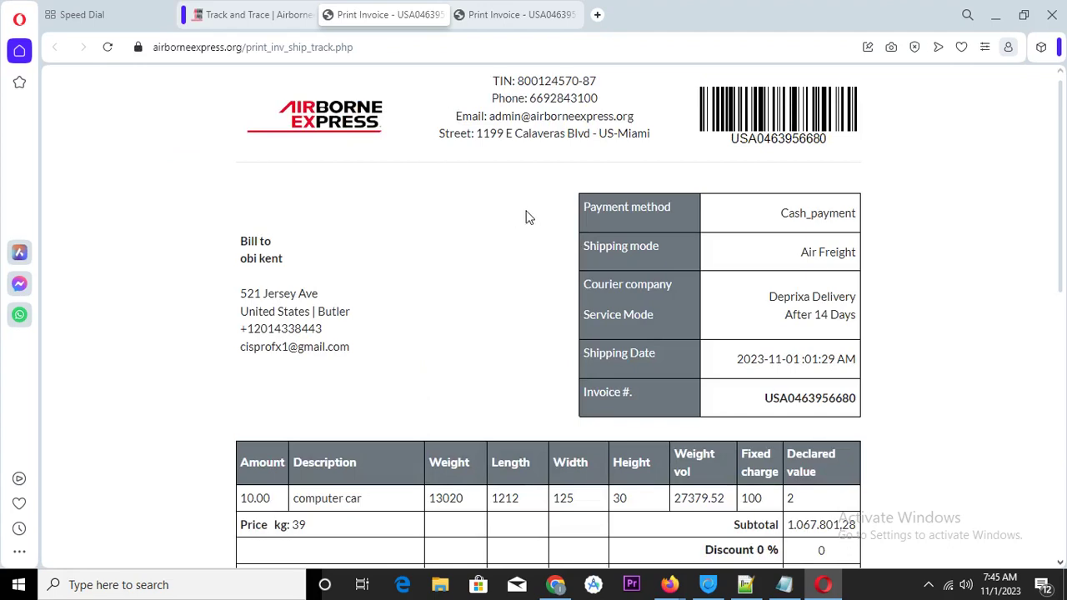
{"action": "scroll", "coordinate": [709, 213], "scroll_direction": "down", "scroll_amount": 3}
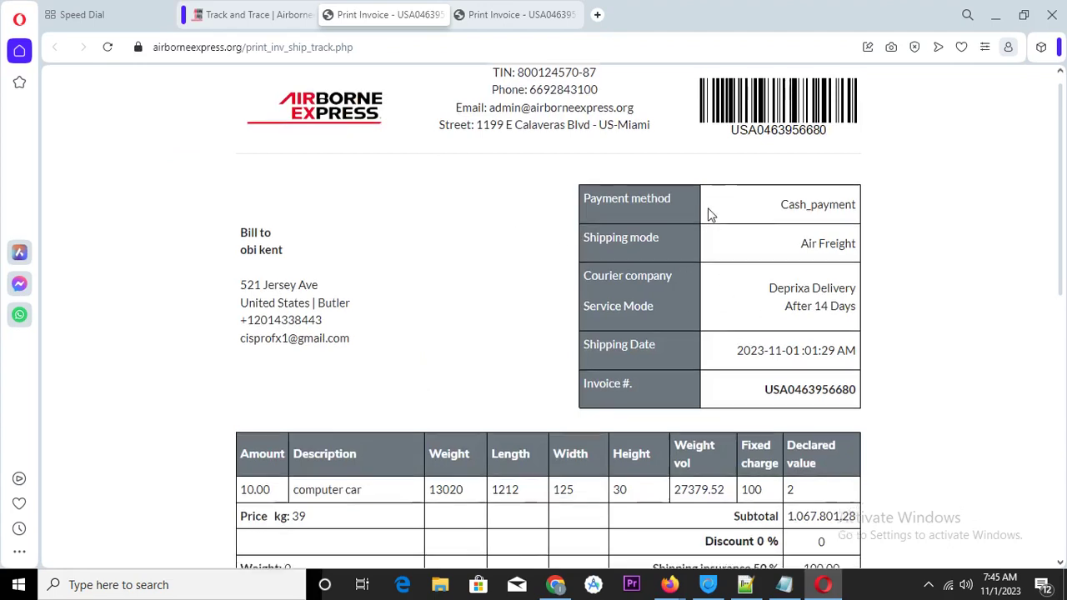
{"action": "scroll", "coordinate": [709, 214], "scroll_direction": "down", "scroll_amount": 3}
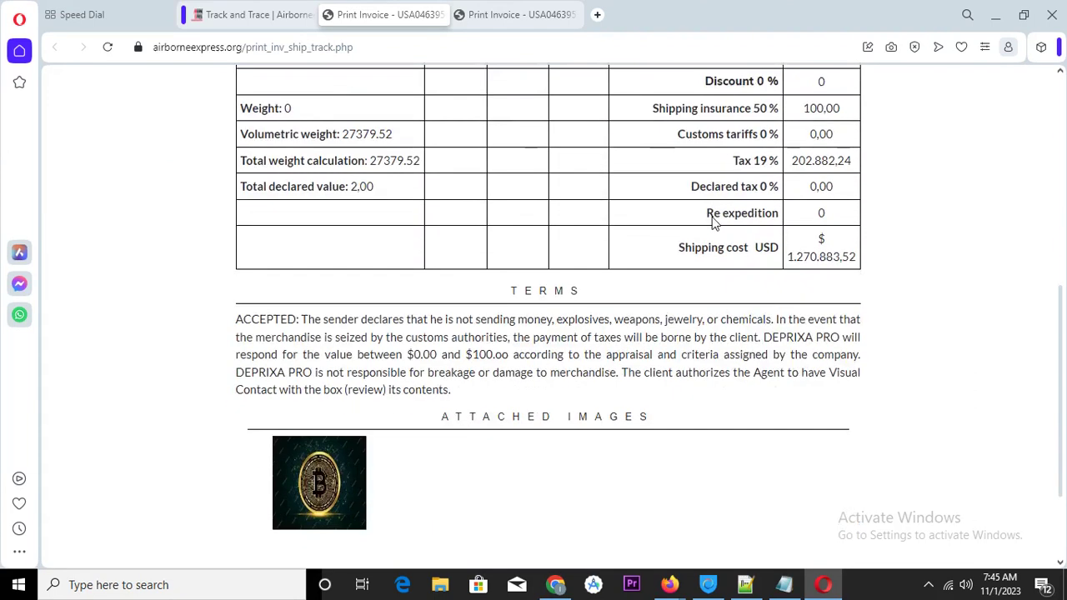
{"action": "scroll", "coordinate": [709, 218], "scroll_direction": "up", "scroll_amount": 6}
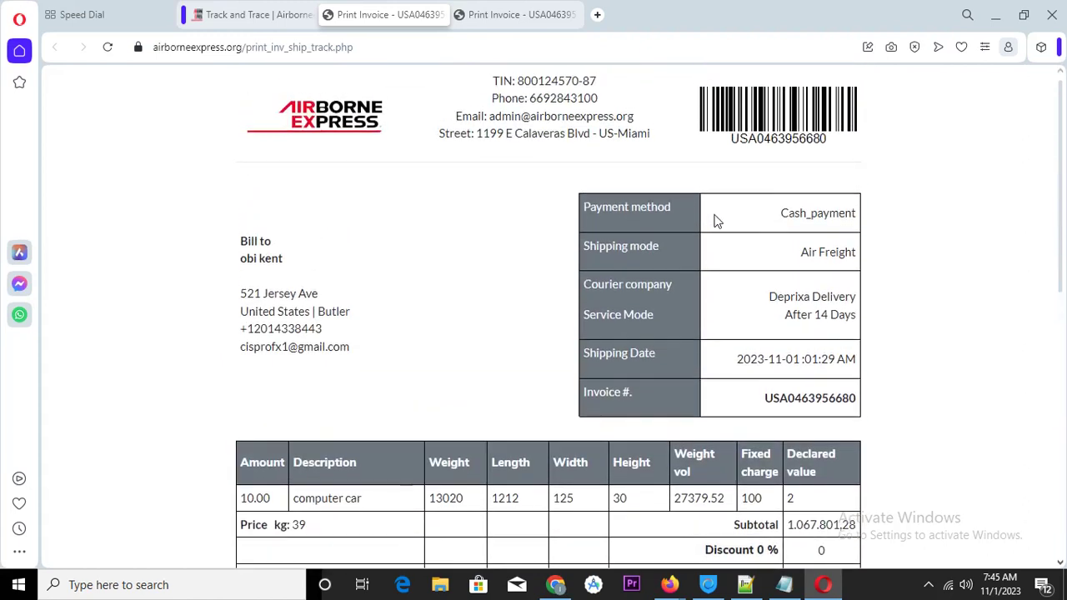
Restore, re-maximize and scroll the Opera invoice, then minimize it to reveal the admin invoice
{"action": "left_click", "coordinate": [1024, 14]}
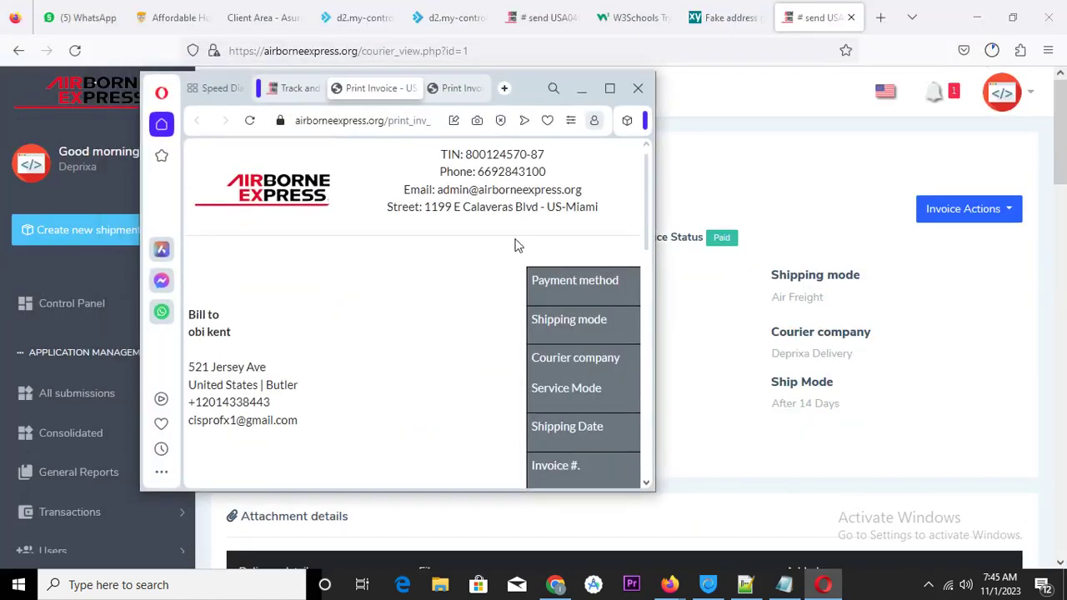
{"action": "scroll", "coordinate": [511, 241], "scroll_direction": "down", "scroll_amount": 4}
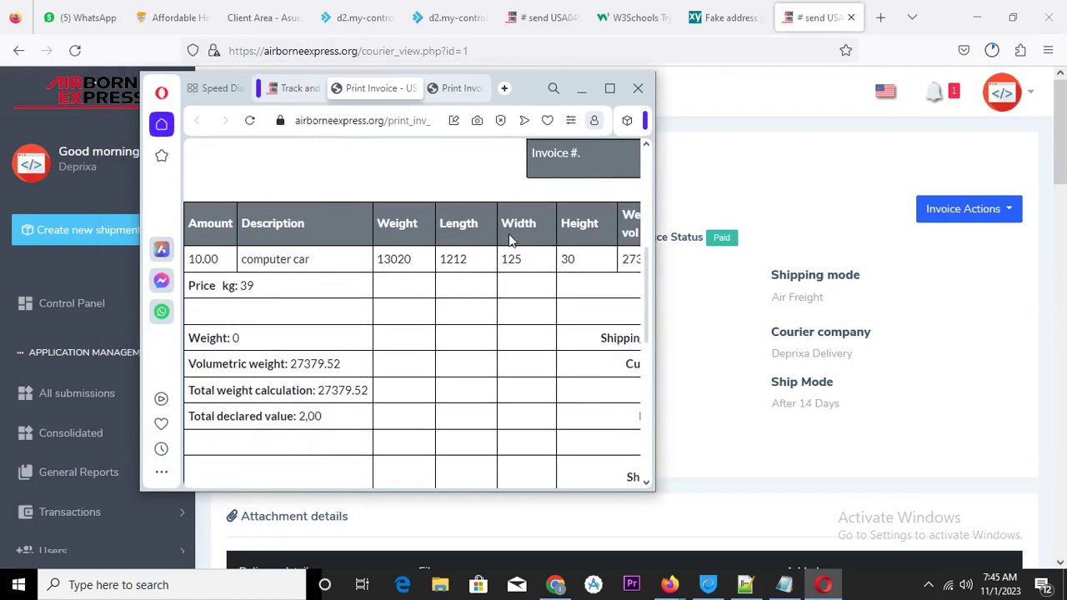
{"action": "scroll", "coordinate": [511, 241], "scroll_direction": "up", "scroll_amount": 2}
{"action": "scroll", "coordinate": [511, 240], "scroll_direction": "up", "scroll_amount": 2}
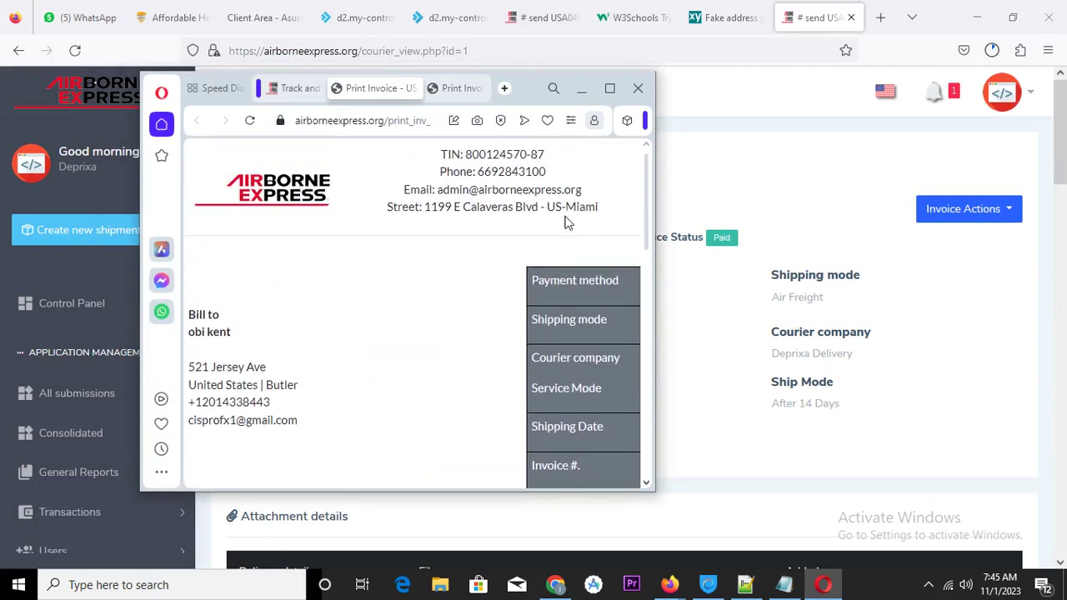
{"action": "left_click", "coordinate": [609, 89]}
{"action": "scroll", "coordinate": [817, 210], "scroll_direction": "down", "scroll_amount": 7}
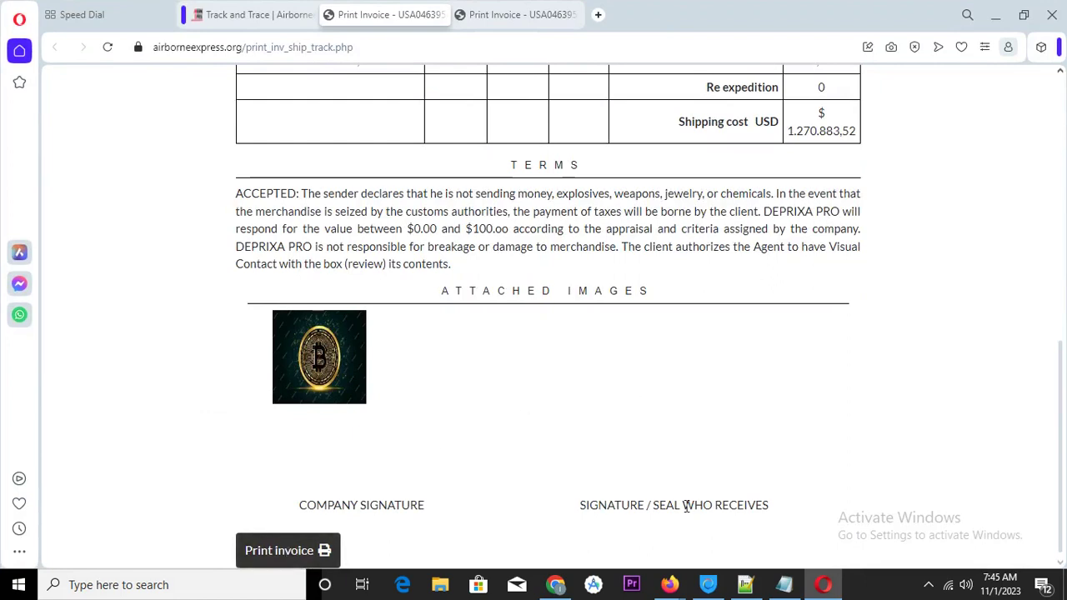
{"action": "scroll", "coordinate": [717, 353], "scroll_direction": "up", "scroll_amount": 3}
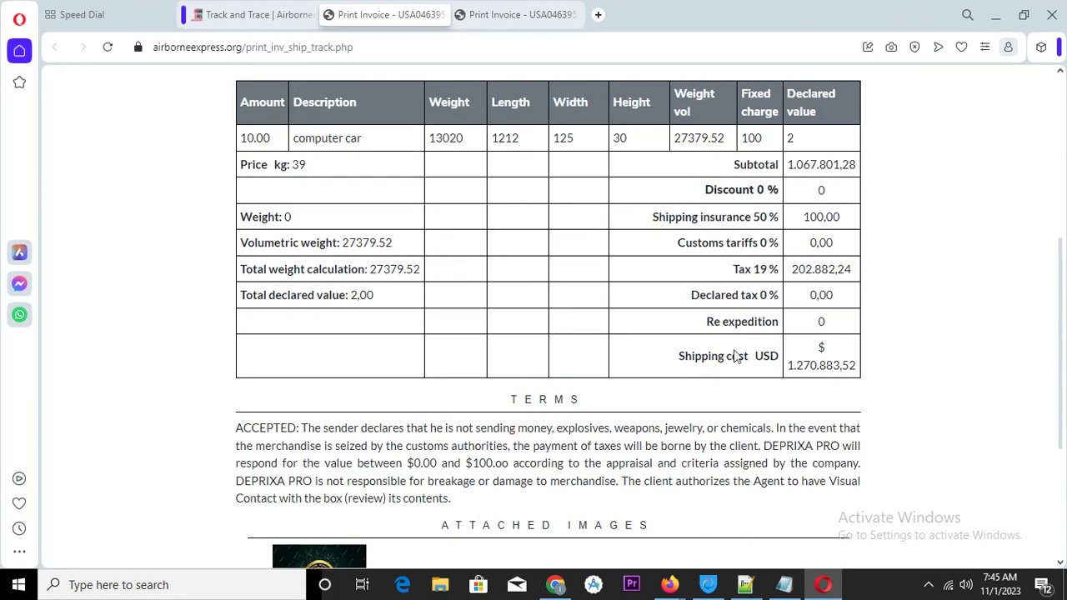
{"action": "scroll", "coordinate": [833, 390], "scroll_direction": "down", "scroll_amount": 3}
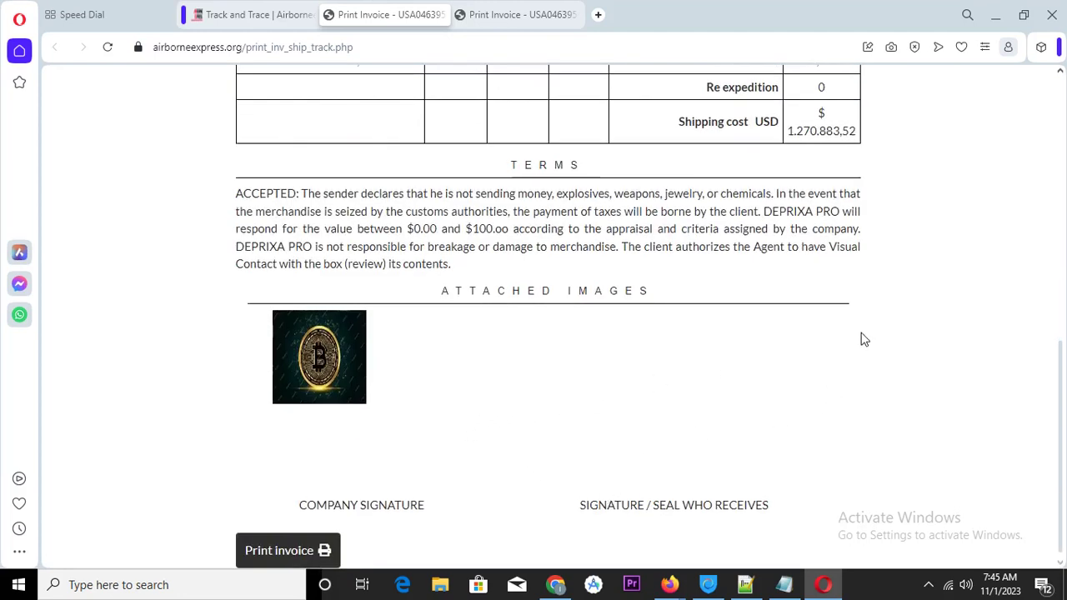
{"action": "scroll", "coordinate": [871, 342], "scroll_direction": "up", "scroll_amount": 1}
{"action": "scroll", "coordinate": [874, 345], "scroll_direction": "up", "scroll_amount": 1}
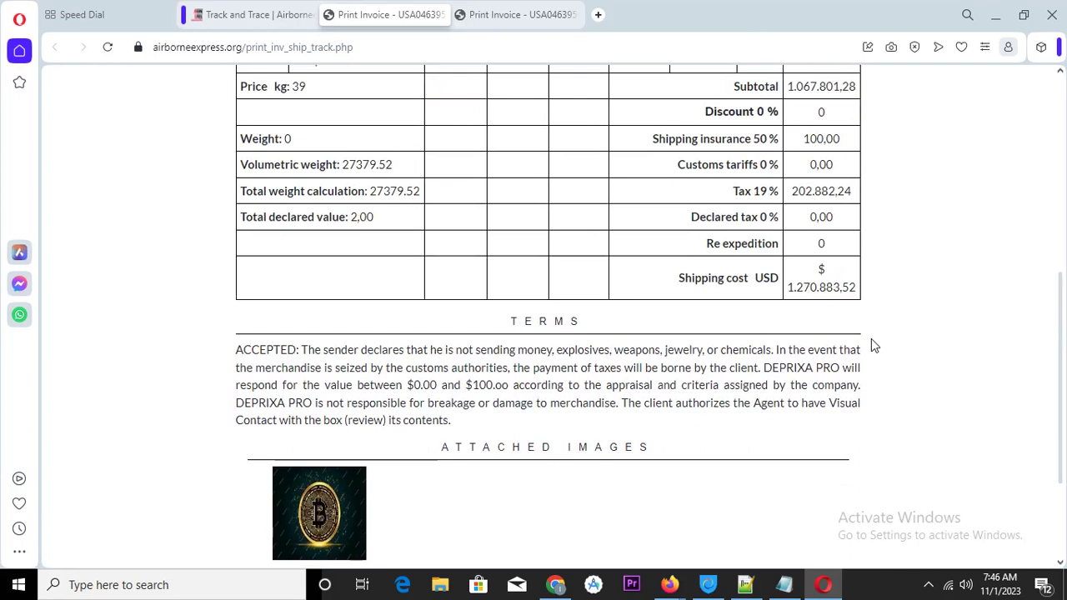
{"action": "scroll", "coordinate": [874, 345], "scroll_direction": "up", "scroll_amount": 5}
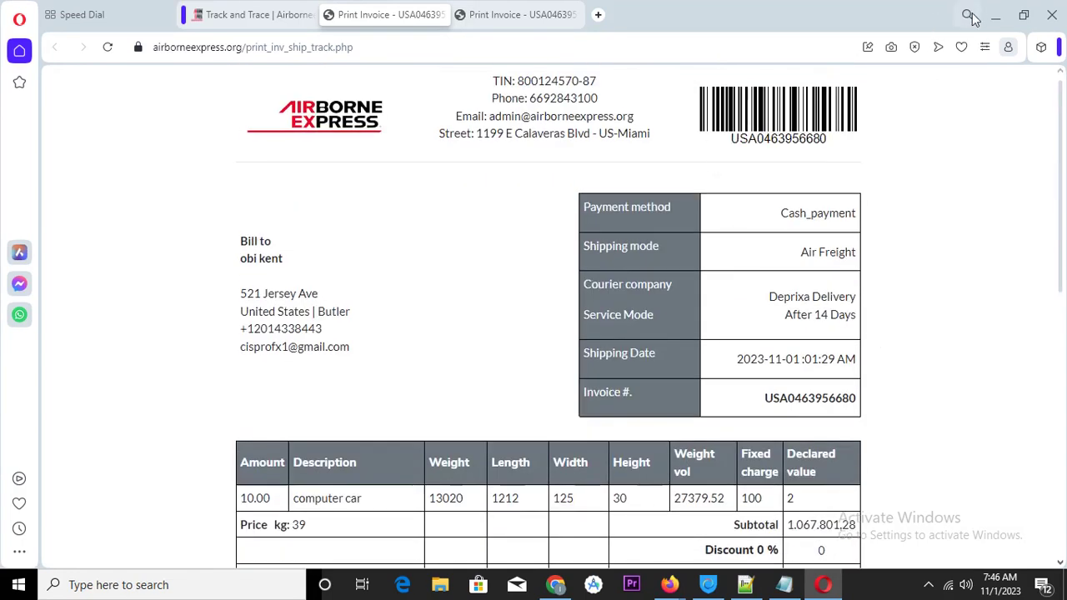
{"action": "left_click", "coordinate": [996, 16]}
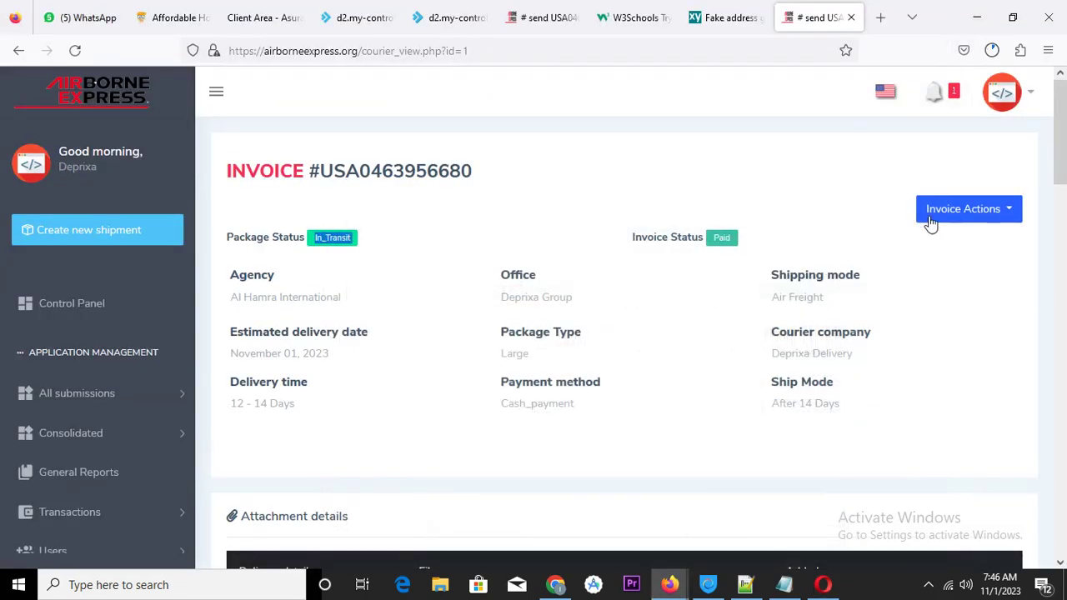
Open Deliver the shipment from Invoice Actions and sign with a hand-drawn receiver signature
{"action": "left_click", "coordinate": [1011, 213]}
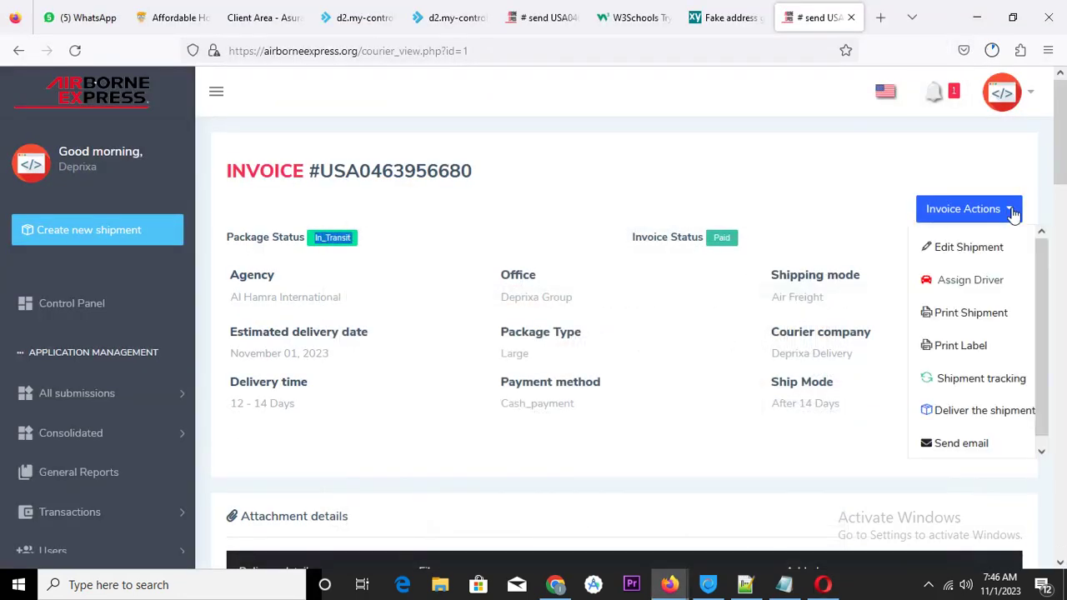
{"action": "left_click", "coordinate": [959, 411]}
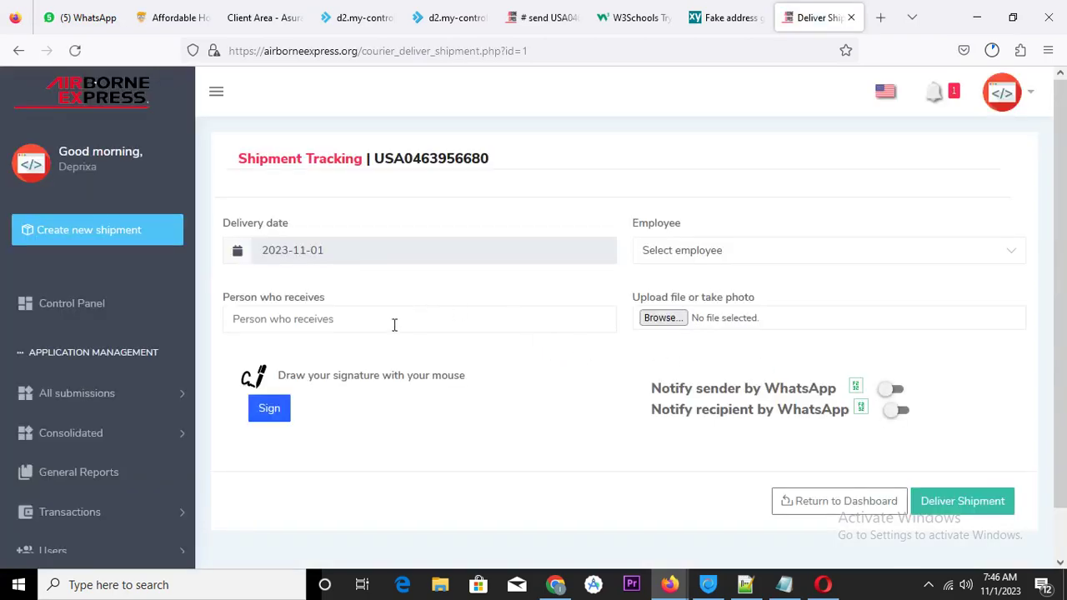
{"action": "left_click", "coordinate": [267, 406]}
{"action": "mouse_move", "coordinate": [364, 217]}
{"action": "left_mouse_down"}
{"action": "mouse_move", "coordinate": [422, 270]}
{"action": "mouse_move", "coordinate": [478, 209]}
{"action": "mouse_move", "coordinate": [425, 209]}
{"action": "mouse_move", "coordinate": [474, 265]}
{"action": "mouse_move", "coordinate": [463, 269]}
{"action": "left_mouse_up"}
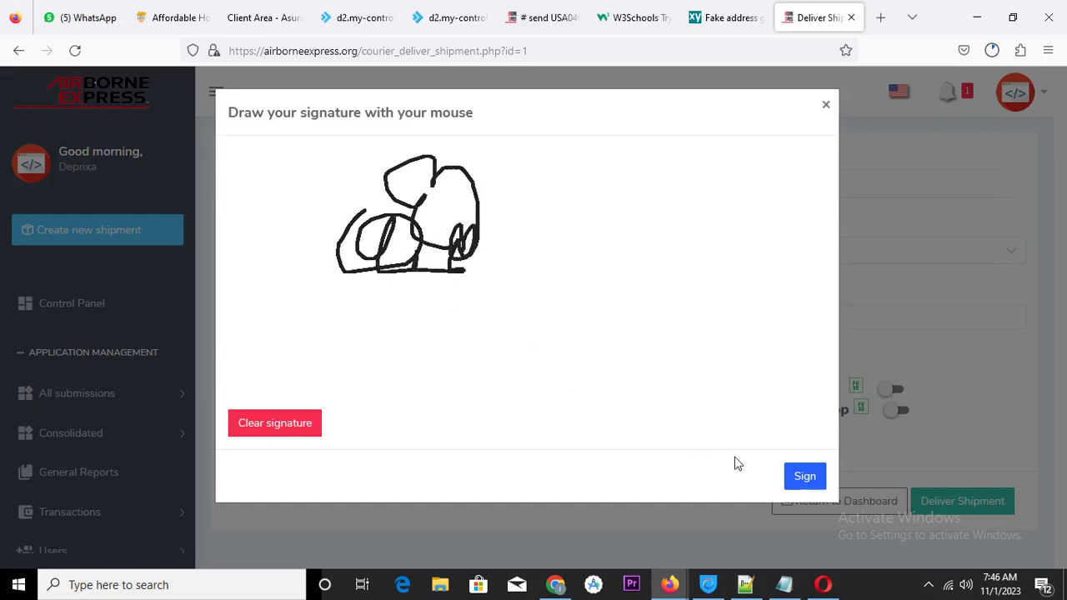
{"action": "left_click", "coordinate": [806, 480]}
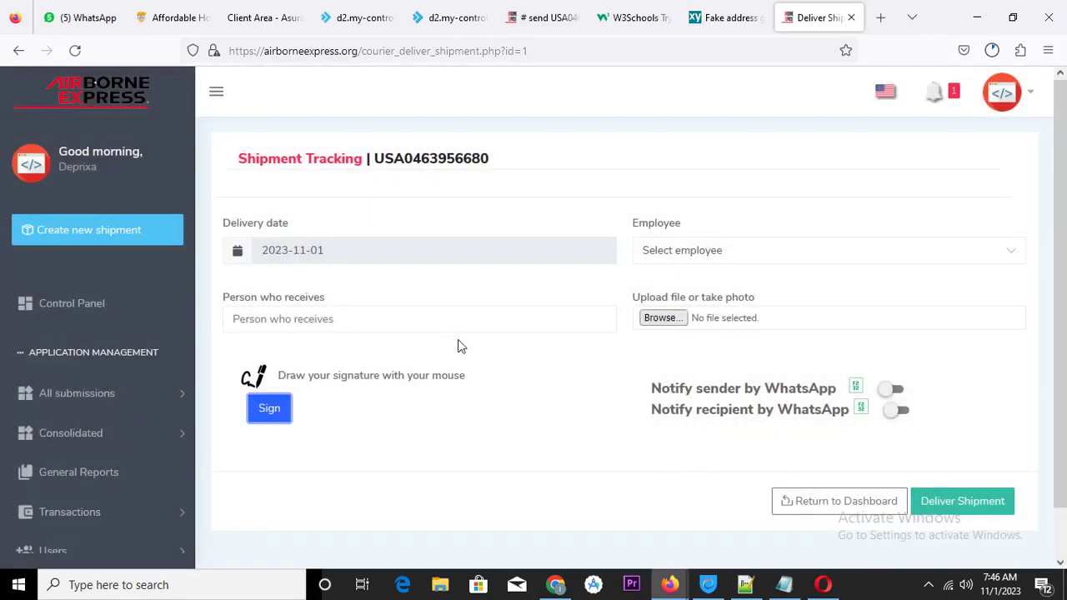
Choose the delivering employee and attach the images.jpg photo
{"action": "left_click", "coordinate": [740, 255]}
{"action": "left_click", "coordinate": [737, 300]}
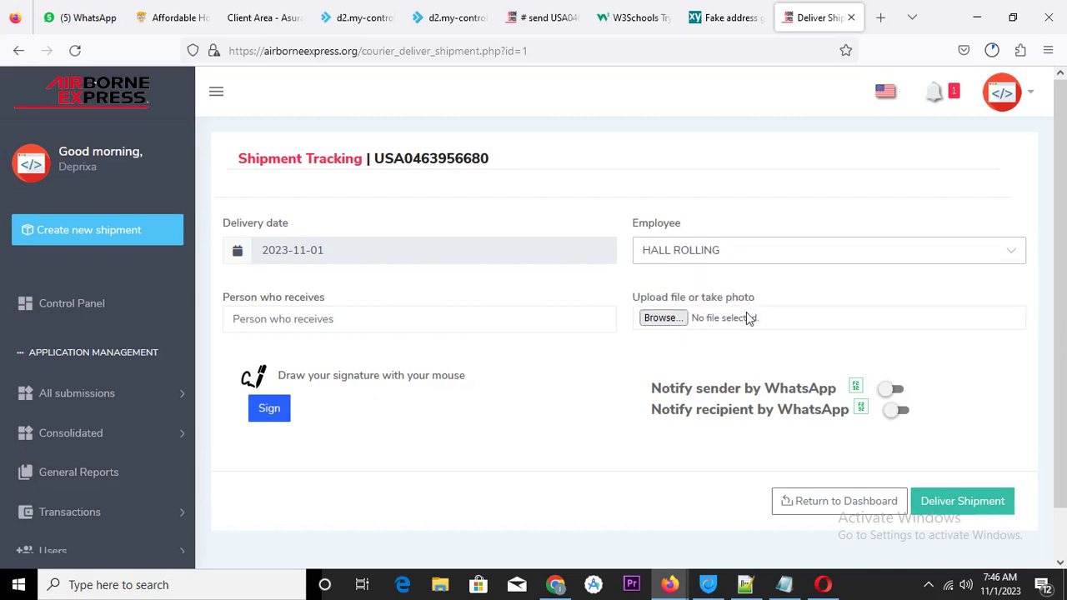
{"action": "left_click", "coordinate": [665, 318]}
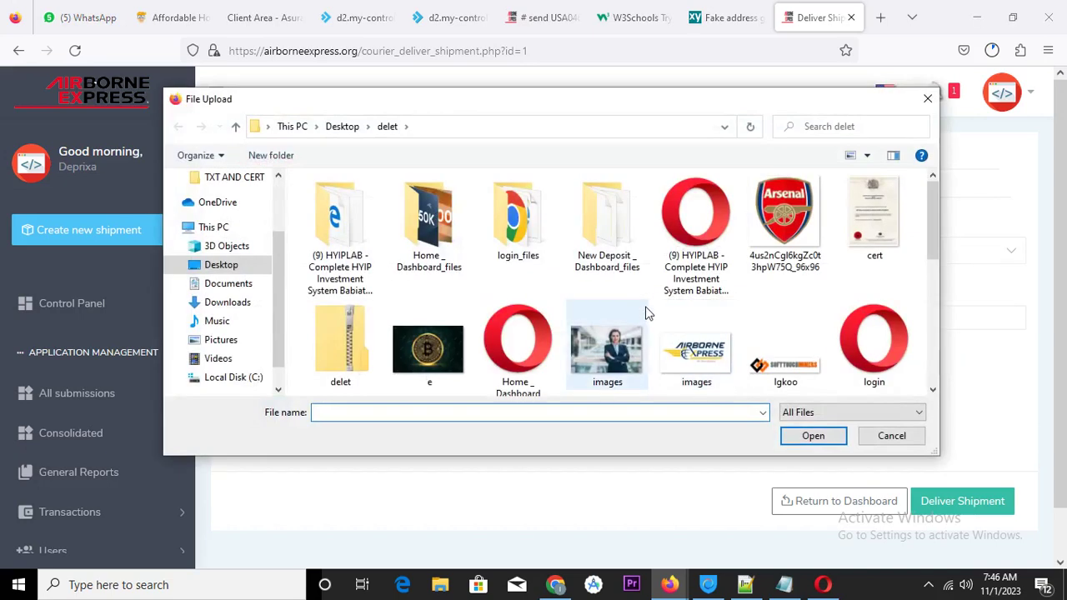
{"action": "left_click", "coordinate": [627, 355]}
{"action": "double_click", "coordinate": [606, 375]}
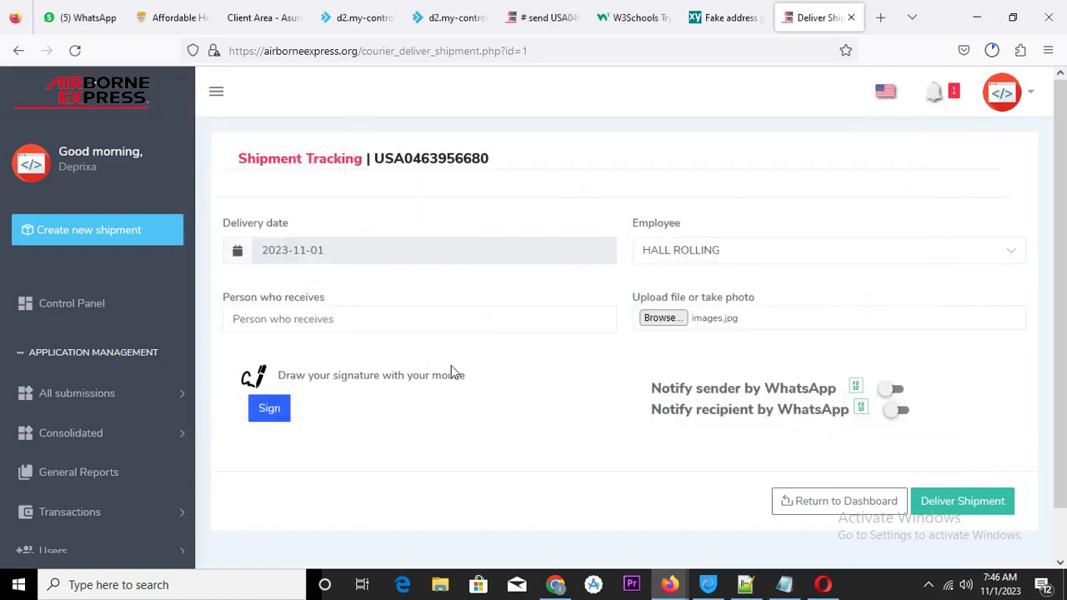
Enter the receiver's name in Person who receives and submit Deliver Shipment
{"action": "left_click", "coordinate": [328, 324]}
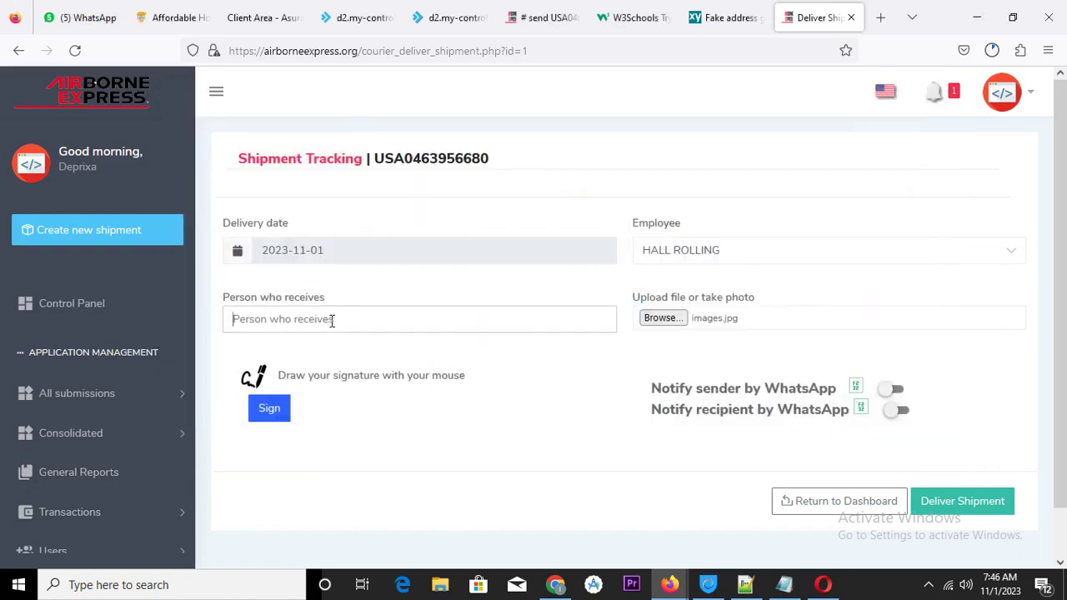
{"action": "type", "text": "ediwin"}
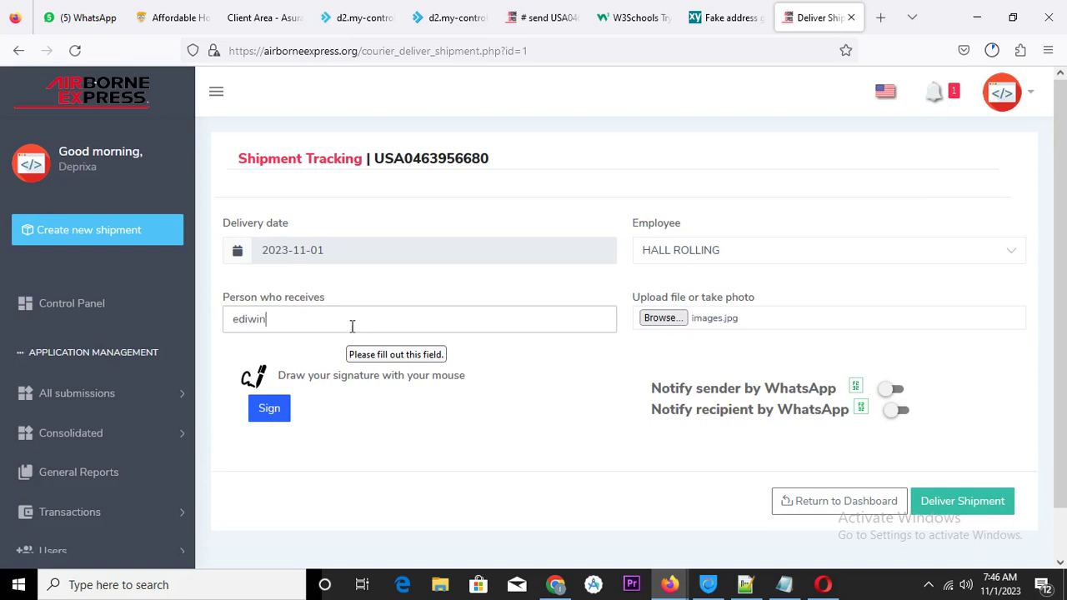
{"action": "scroll", "coordinate": [536, 415], "scroll_direction": "down", "scroll_amount": 1}
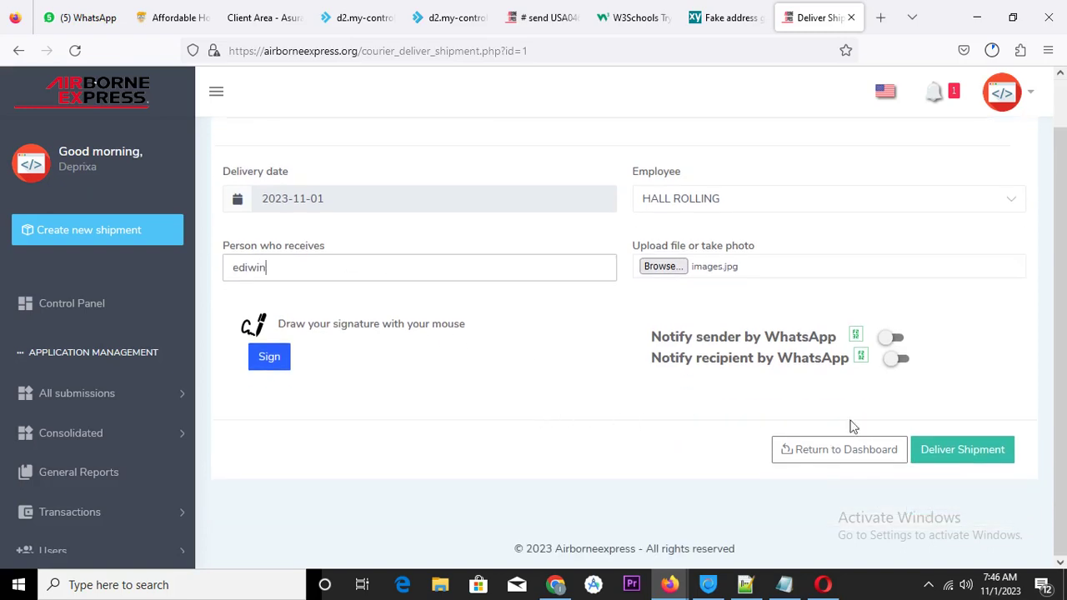
{"action": "left_click", "coordinate": [952, 457]}
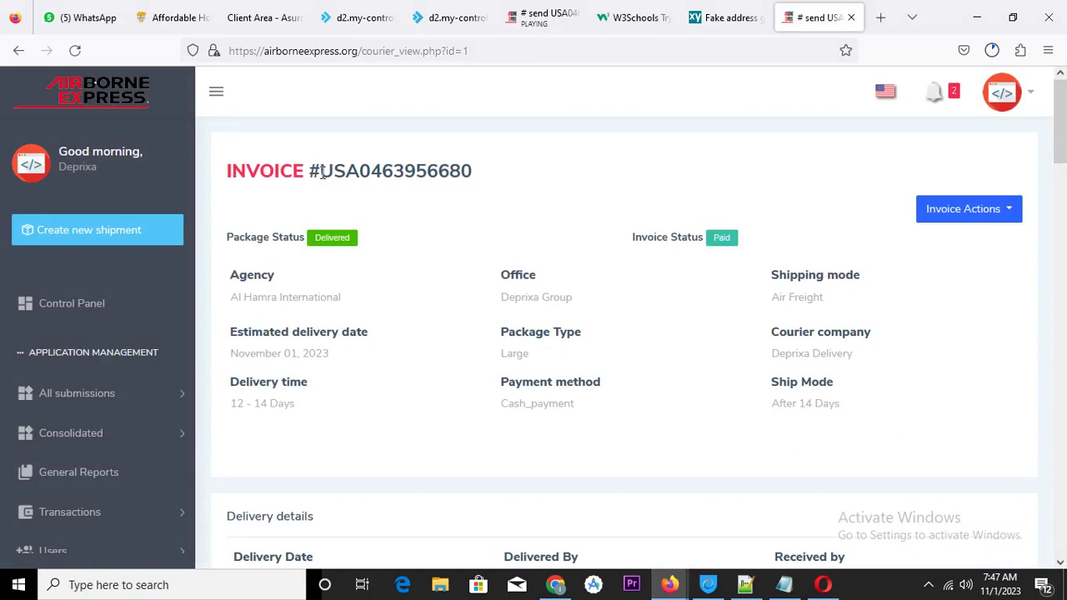
{"action": "left_click_drag", "start_coordinate": [322, 172], "coordinate": [489, 190]}
{"action": "key", "text": "ctrl+c"}
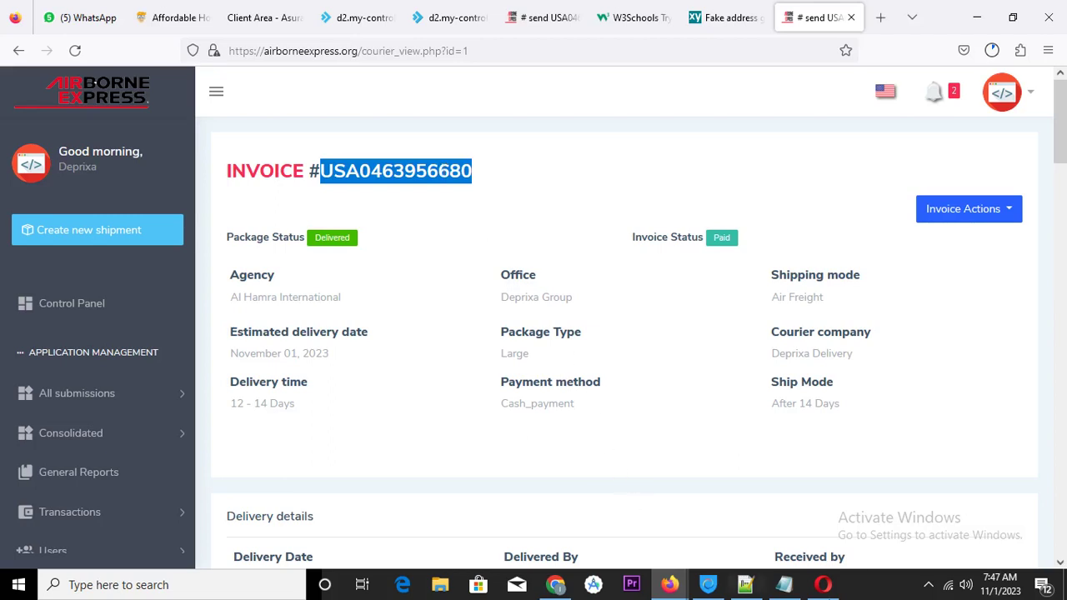
{"action": "left_click", "coordinate": [823, 587]}
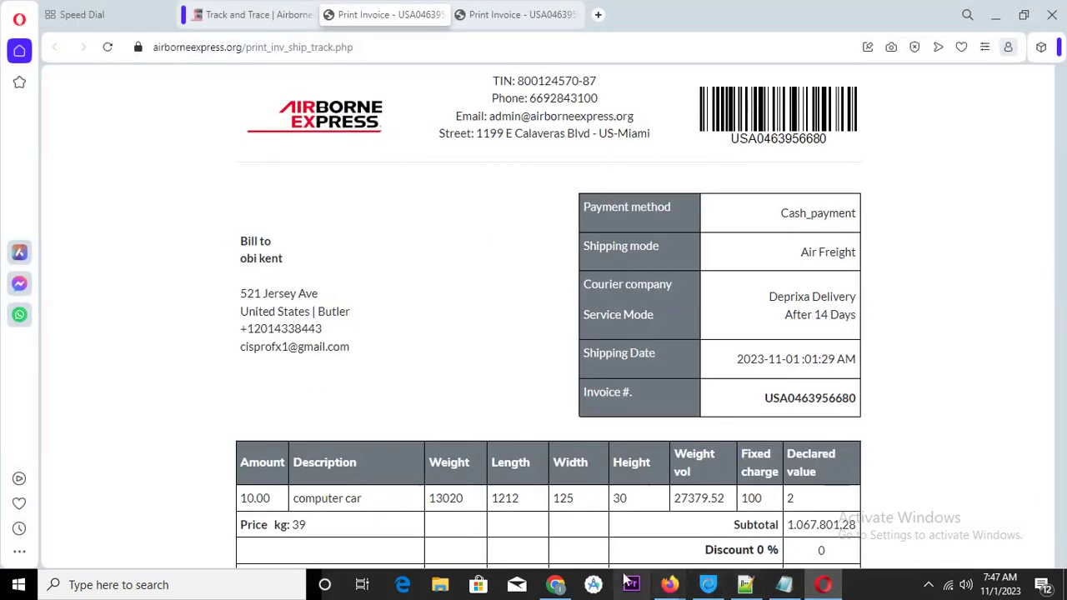
{"action": "left_click", "coordinate": [559, 587]}
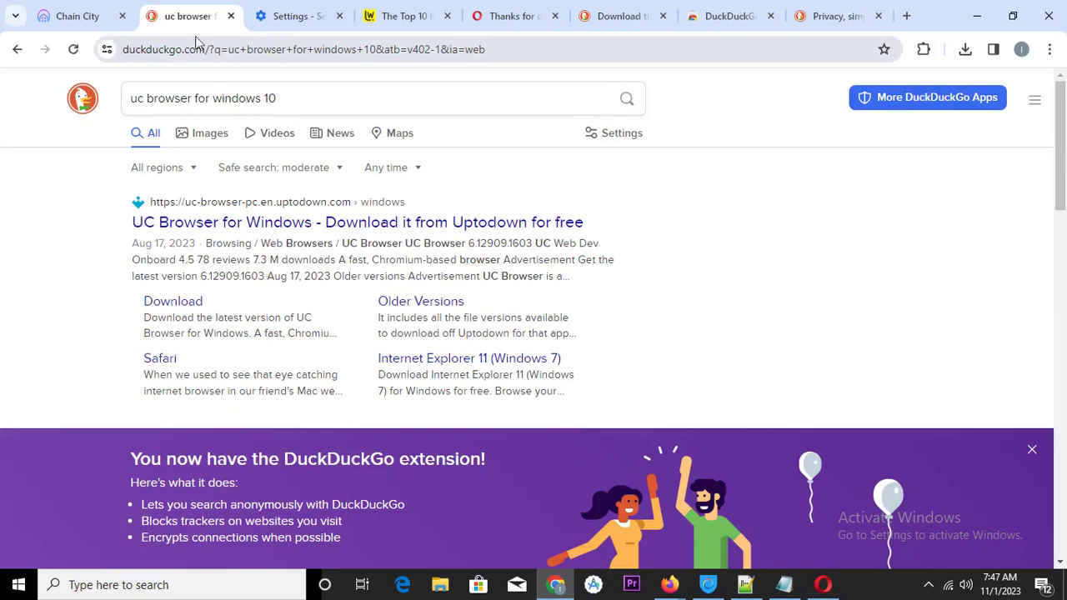
{"action": "left_click", "coordinate": [976, 16]}
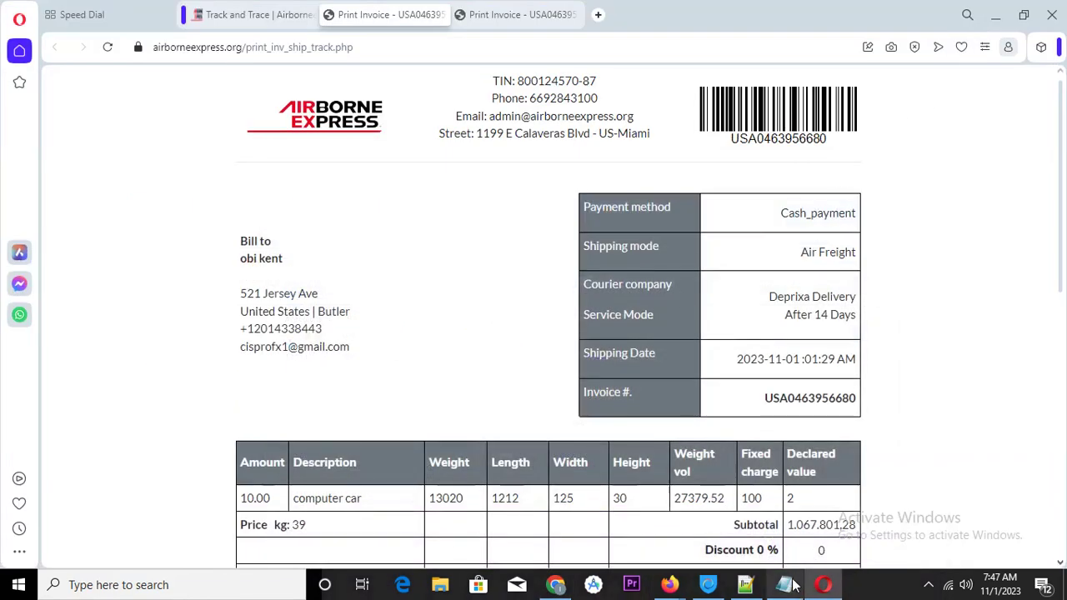
{"action": "mouse_move", "coordinate": [672, 589]}
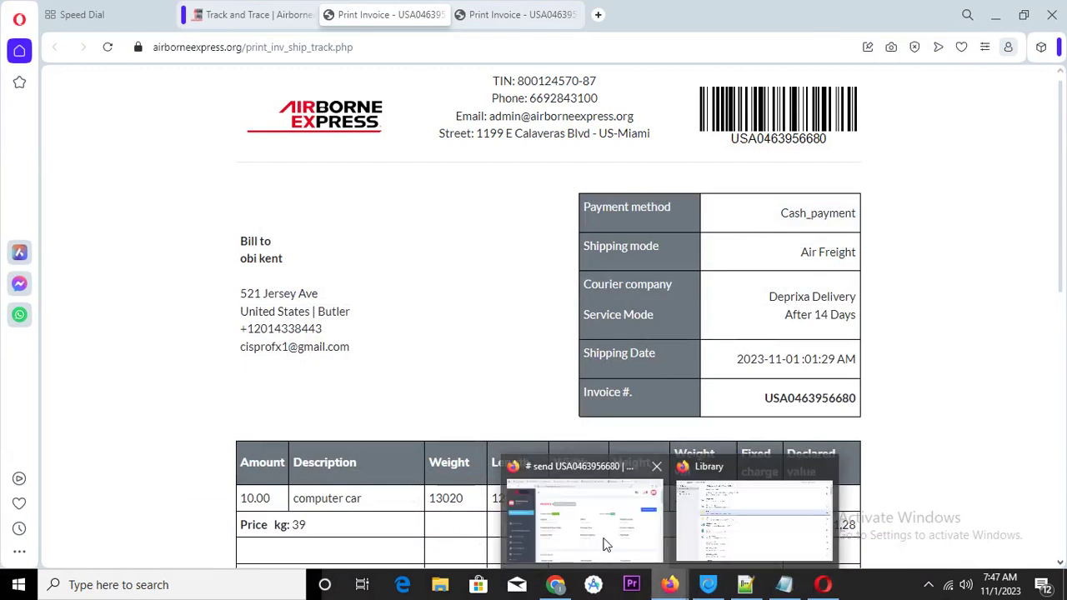
{"action": "left_click", "coordinate": [608, 542]}
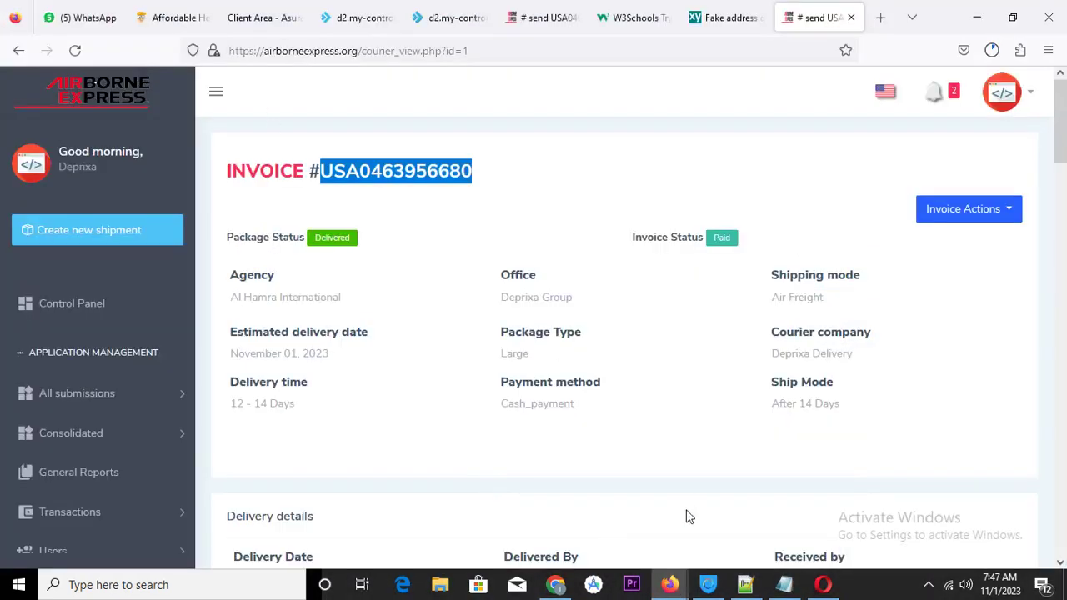
{"action": "left_click", "coordinate": [823, 585]}
{"action": "left_click", "coordinate": [265, 15]}
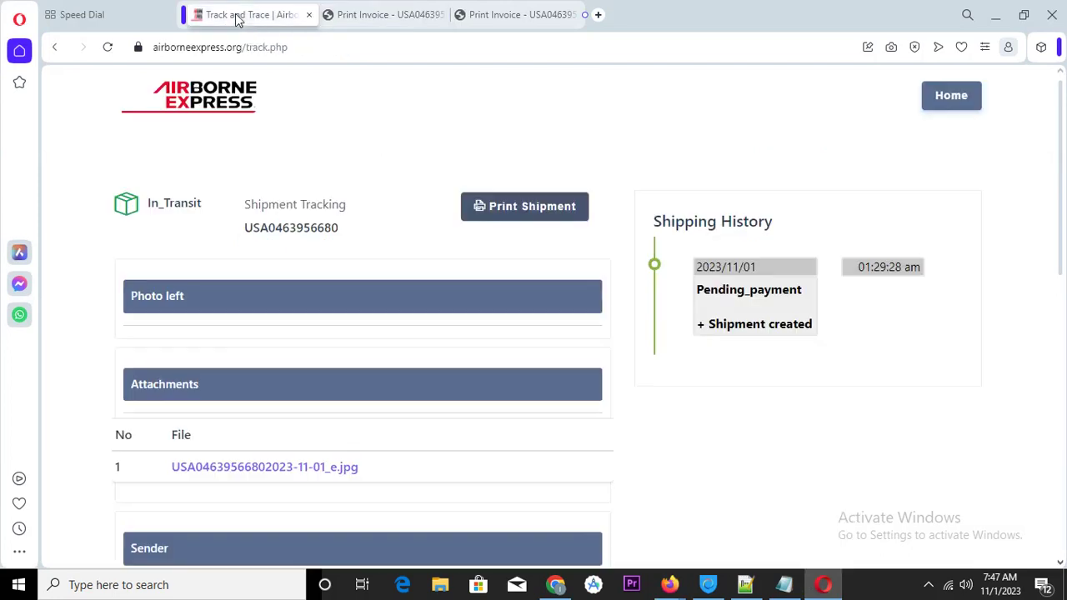
{"action": "left_click_drag", "start_coordinate": [245, 46], "coordinate": [491, 55]}
{"action": "key", "text": "BackSpace"}
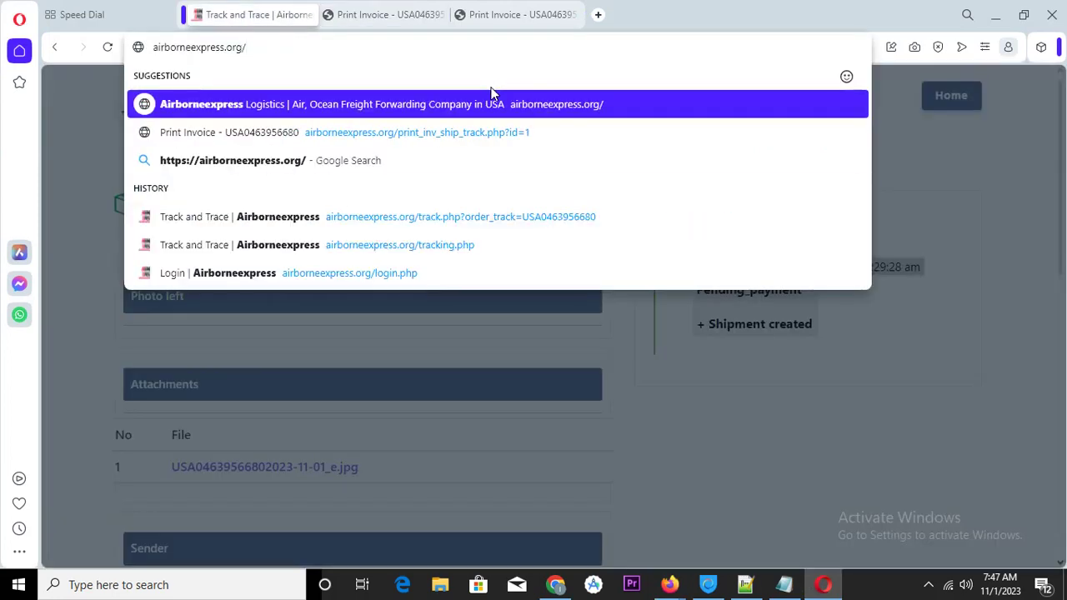
{"action": "key", "text": "Return"}
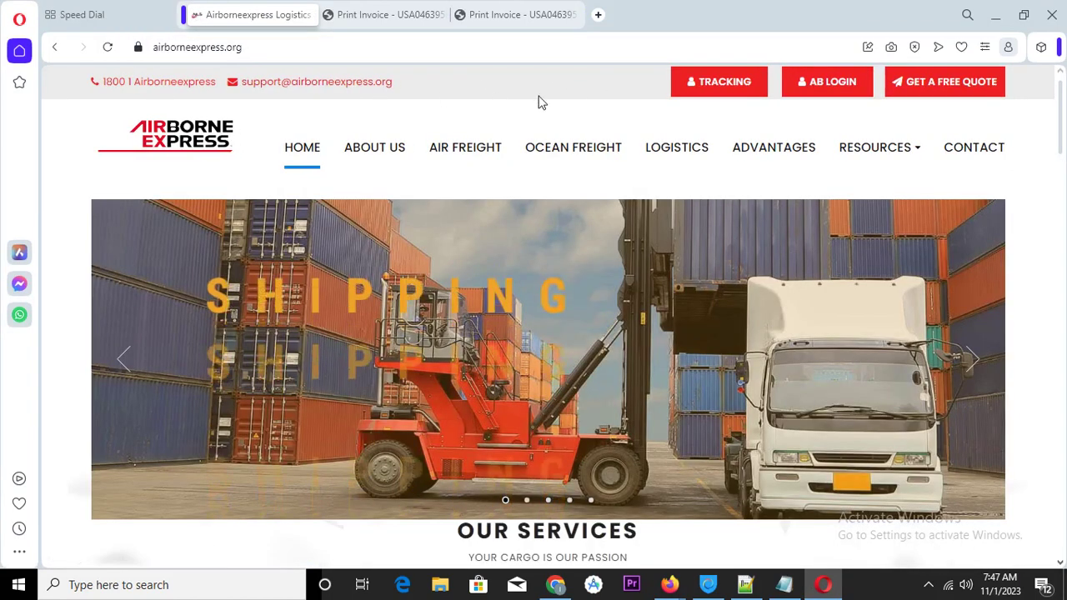
{"action": "left_click", "coordinate": [725, 84]}
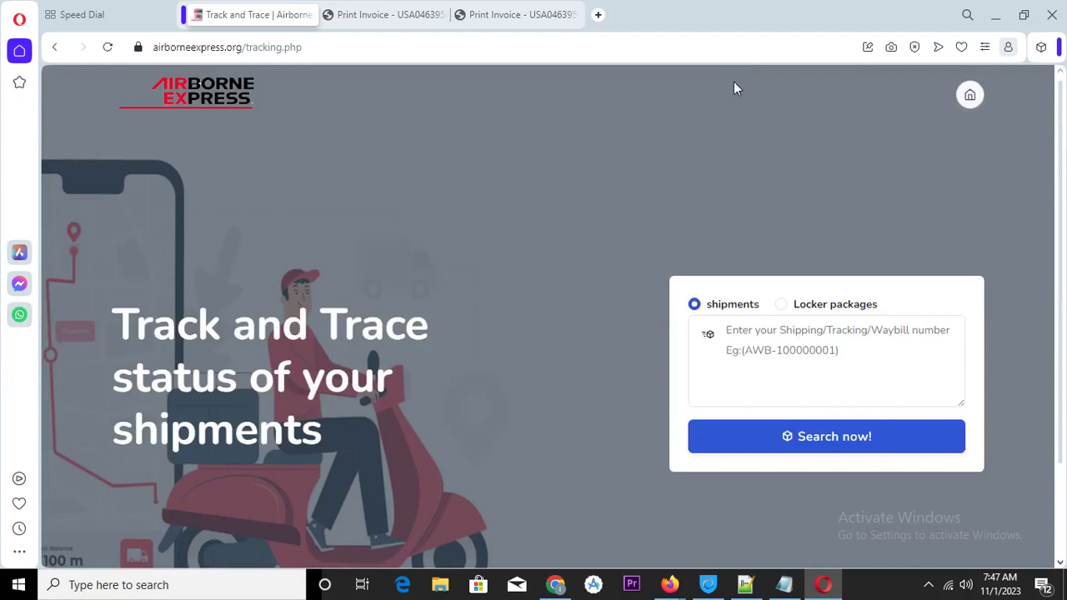
{"action": "left_click", "coordinate": [742, 337]}
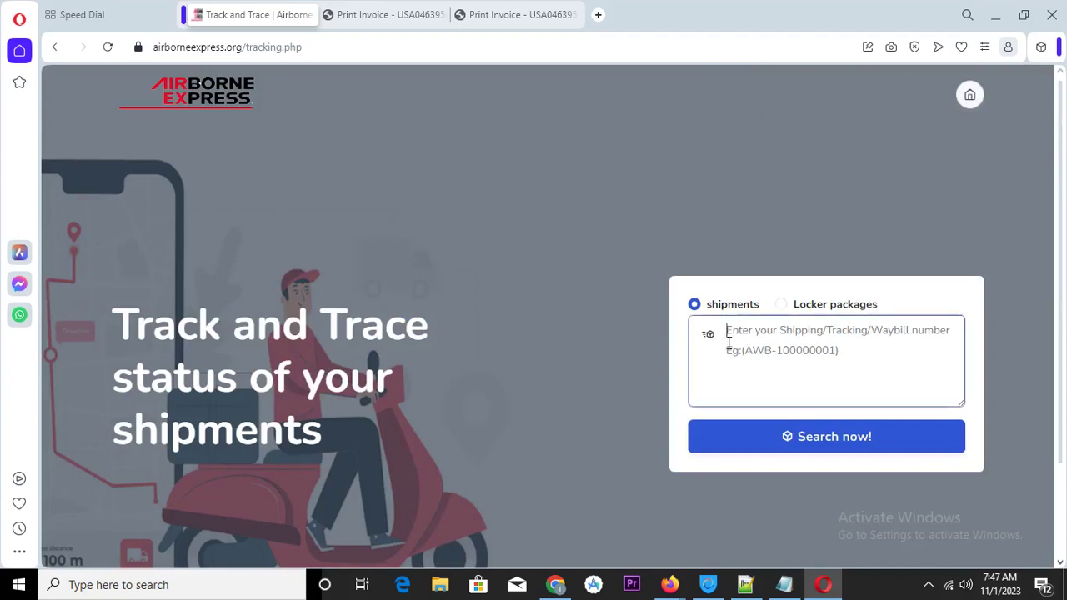
{"action": "key", "text": "ctrl+v"}
{"action": "left_click", "coordinate": [820, 438]}
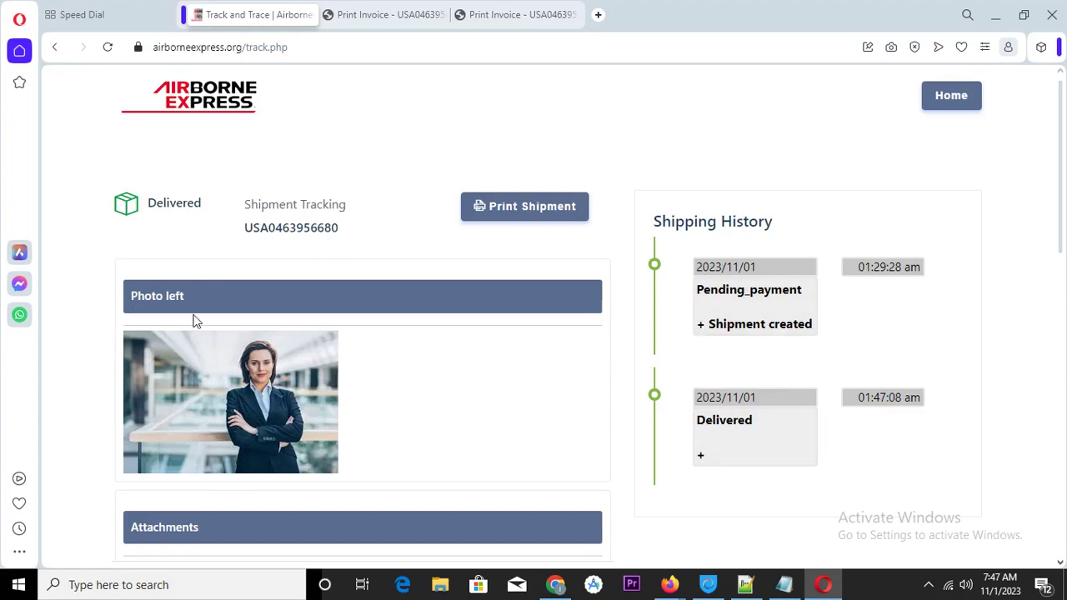
Scroll the results to check Delivered status, the 01:47:08 am history entry and photo
{"action": "scroll", "coordinate": [196, 321], "scroll_direction": "down", "scroll_amount": 1}
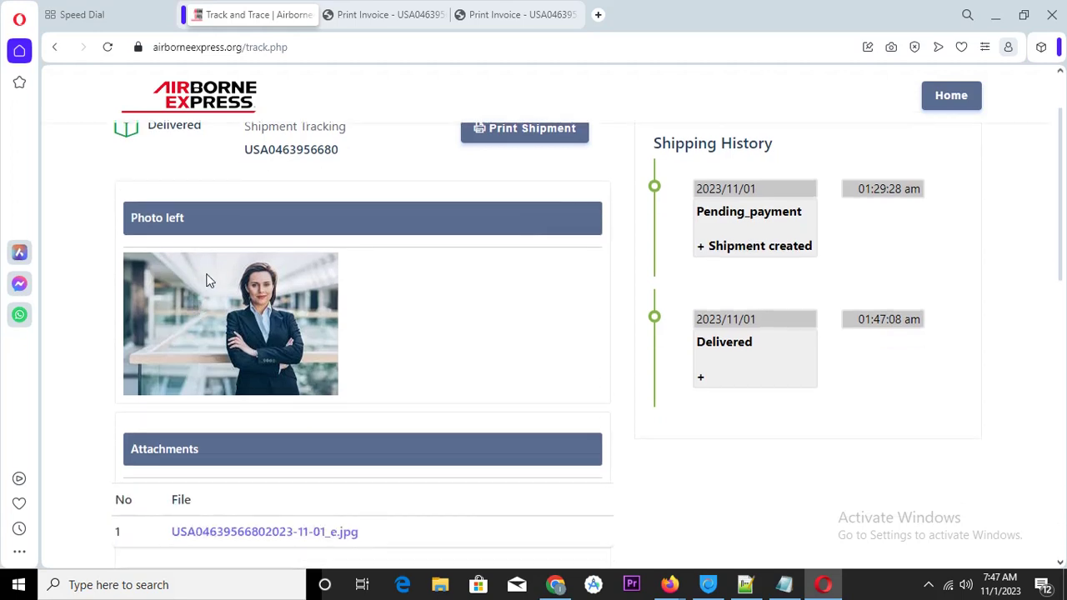
{"action": "scroll", "coordinate": [209, 281], "scroll_direction": "up", "scroll_amount": 1}
{"action": "left_click_drag", "start_coordinate": [142, 206], "coordinate": [214, 212]}
{"action": "scroll", "coordinate": [400, 257], "scroll_direction": "down", "scroll_amount": 2}
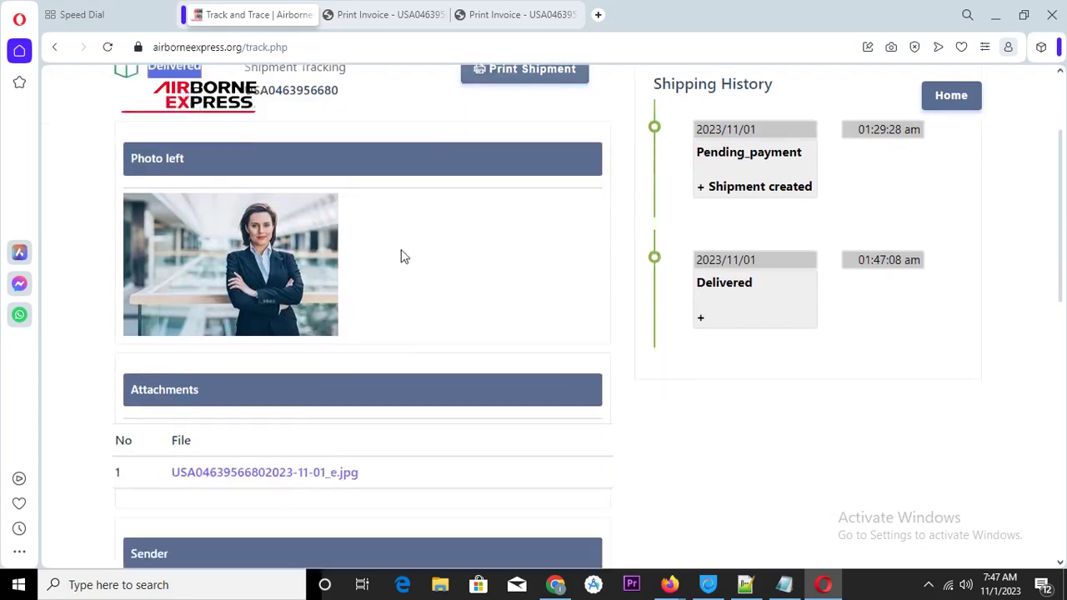
{"action": "scroll", "coordinate": [400, 257], "scroll_direction": "down", "scroll_amount": 9}
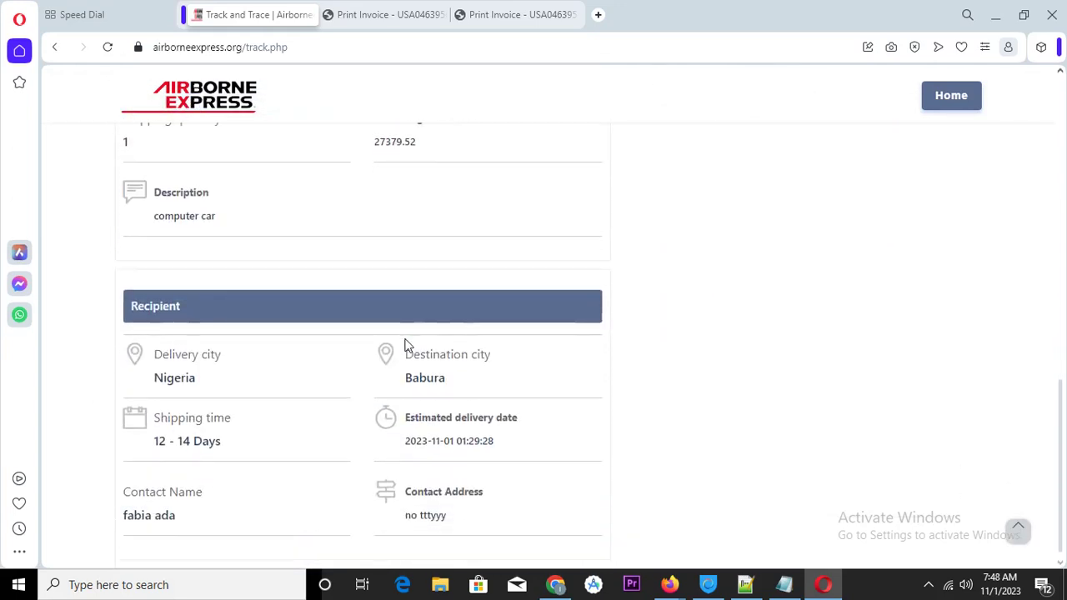
{"action": "scroll", "coordinate": [506, 356], "scroll_direction": "up", "scroll_amount": 10}
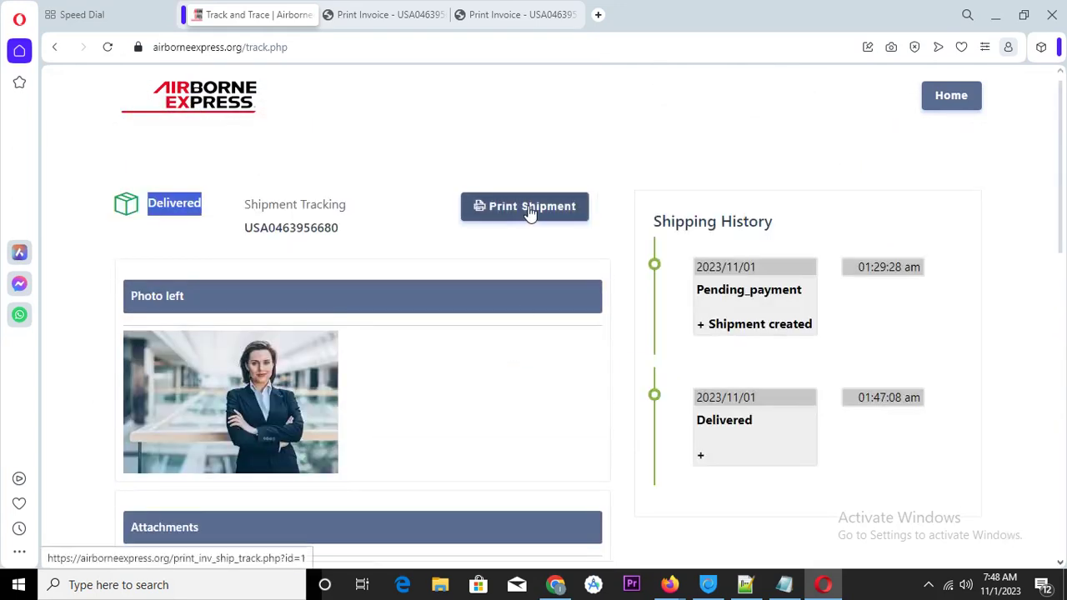
Scroll through the Print Shipment invoice, then minimize Opera back to the Delivered, Paid admin invoice
{"action": "left_click", "coordinate": [528, 210]}
{"action": "scroll", "coordinate": [608, 238], "scroll_direction": "down", "scroll_amount": 3}
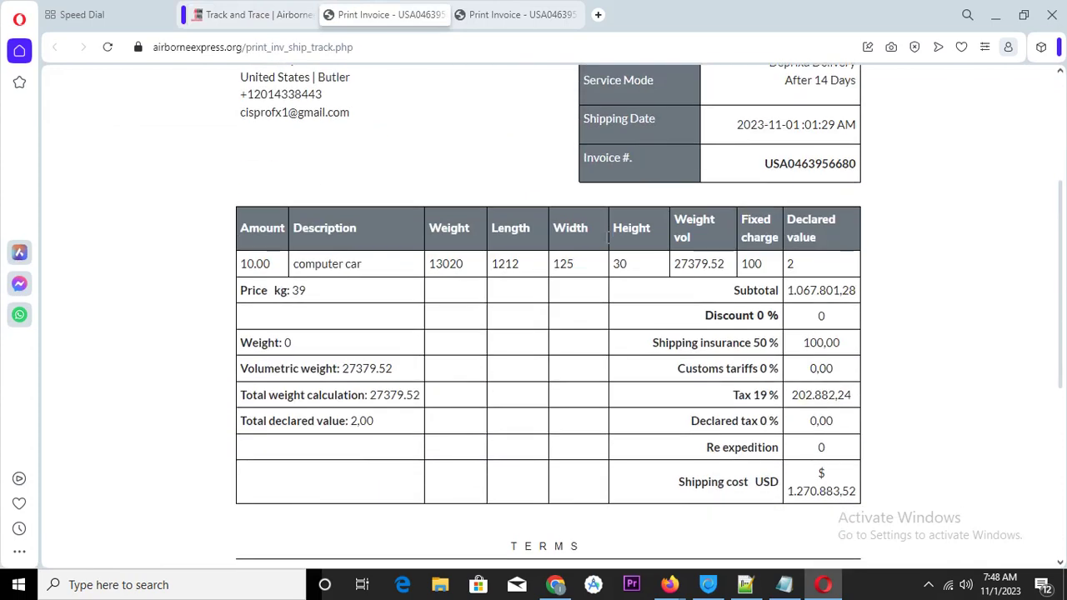
{"action": "scroll", "coordinate": [606, 239], "scroll_direction": "down", "scroll_amount": 3}
{"action": "scroll", "coordinate": [607, 241], "scroll_direction": "up", "scroll_amount": 6}
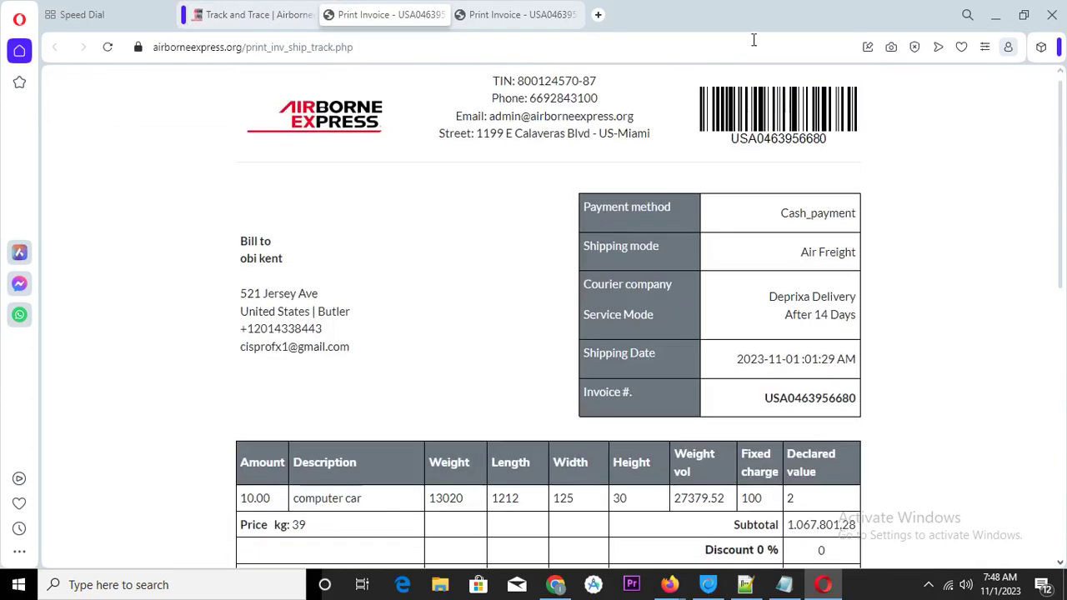
{"action": "left_click", "coordinate": [996, 17]}
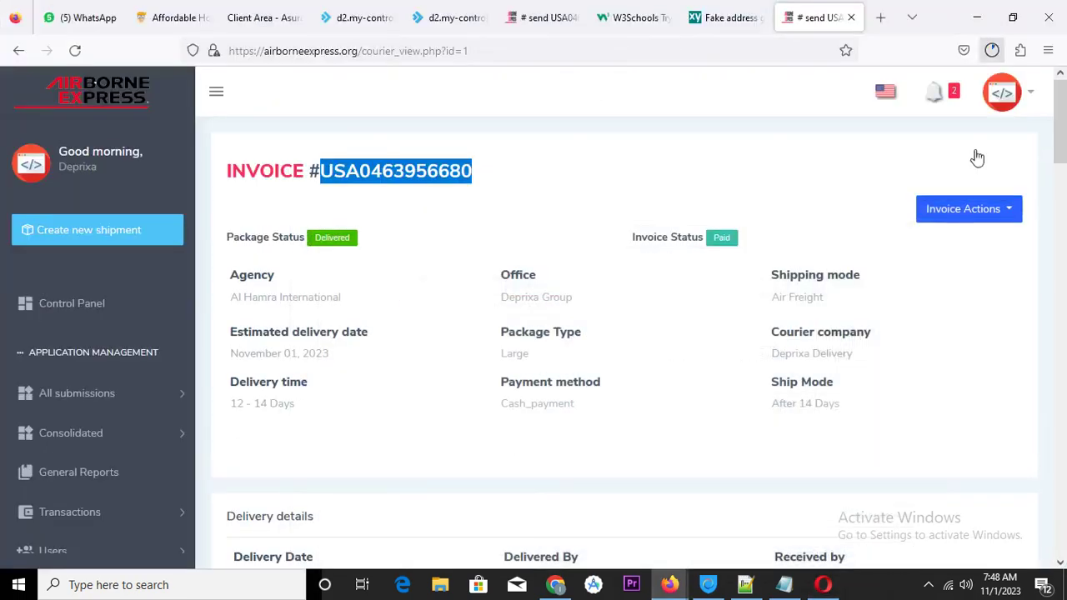
{"action": "left_click", "coordinate": [929, 587]}
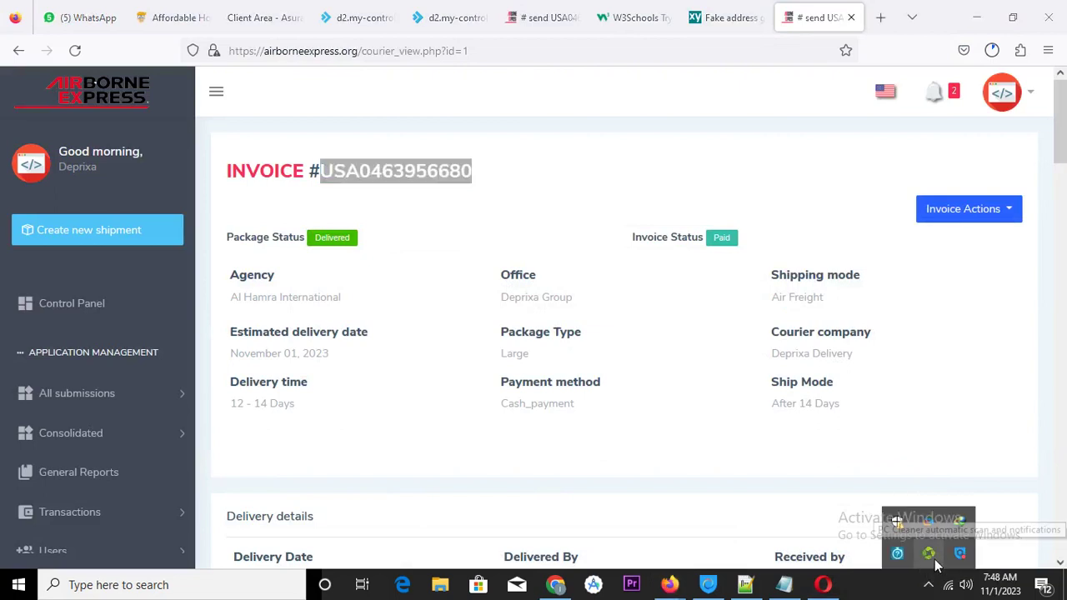